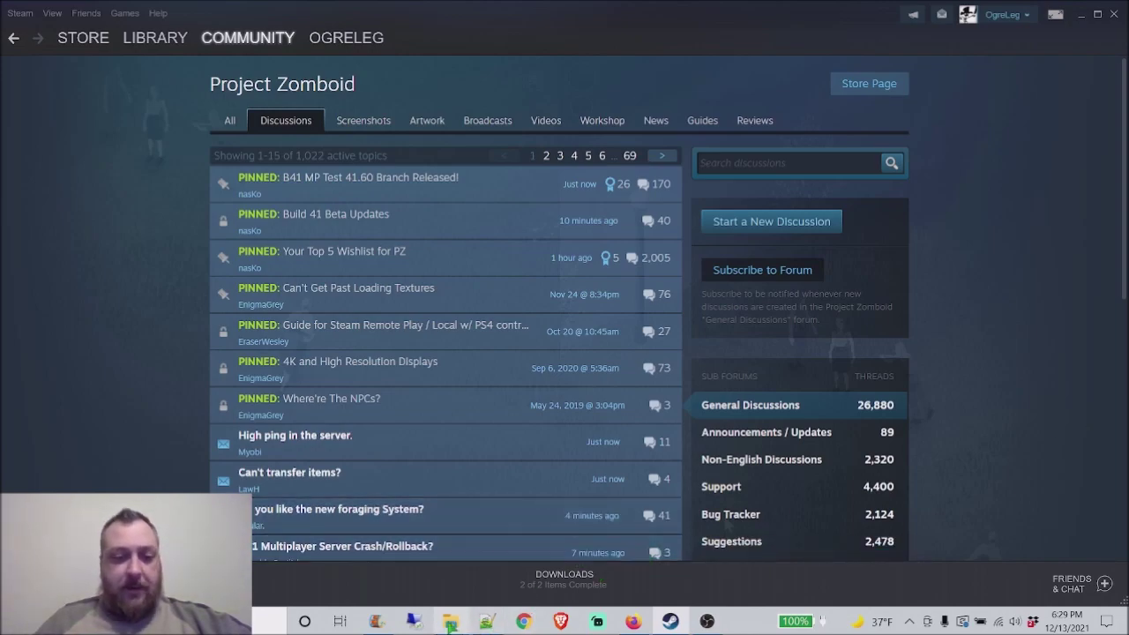
Step: Bring the PingPerfect client area with the active Project Zomboid server in front of Steam
{"action": "left_click", "coordinate": [633, 622]}
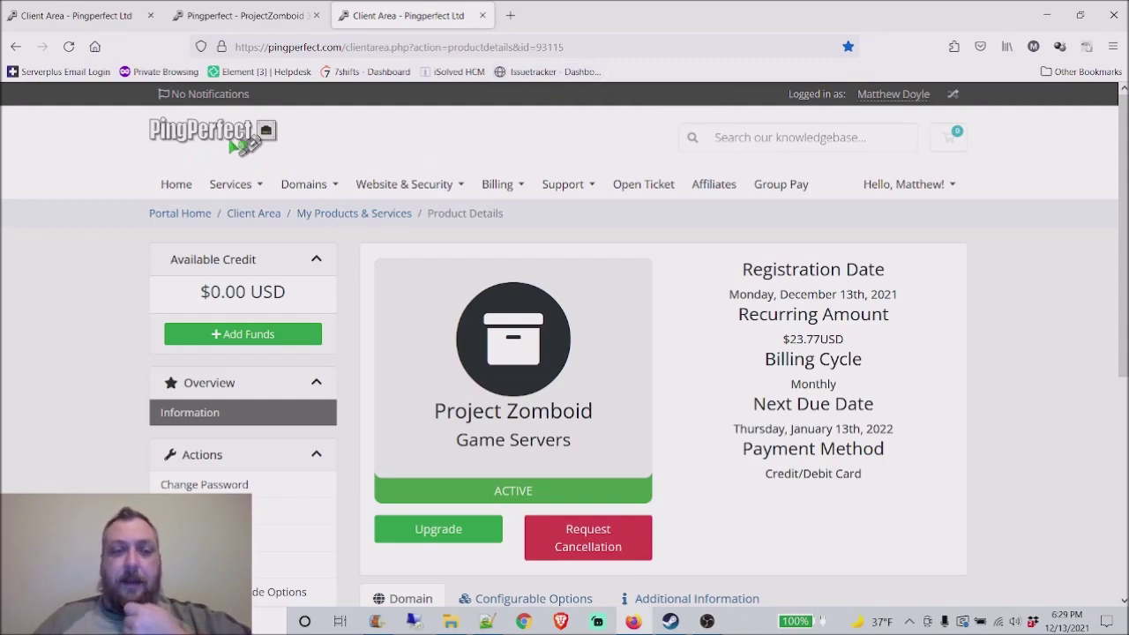
Step: In a new tab, search Google for 'pingperfect zomboid server'
{"action": "left_click", "coordinate": [510, 15]}
{"action": "type", "text": "google.com"}
{"action": "key", "text": "Return"}
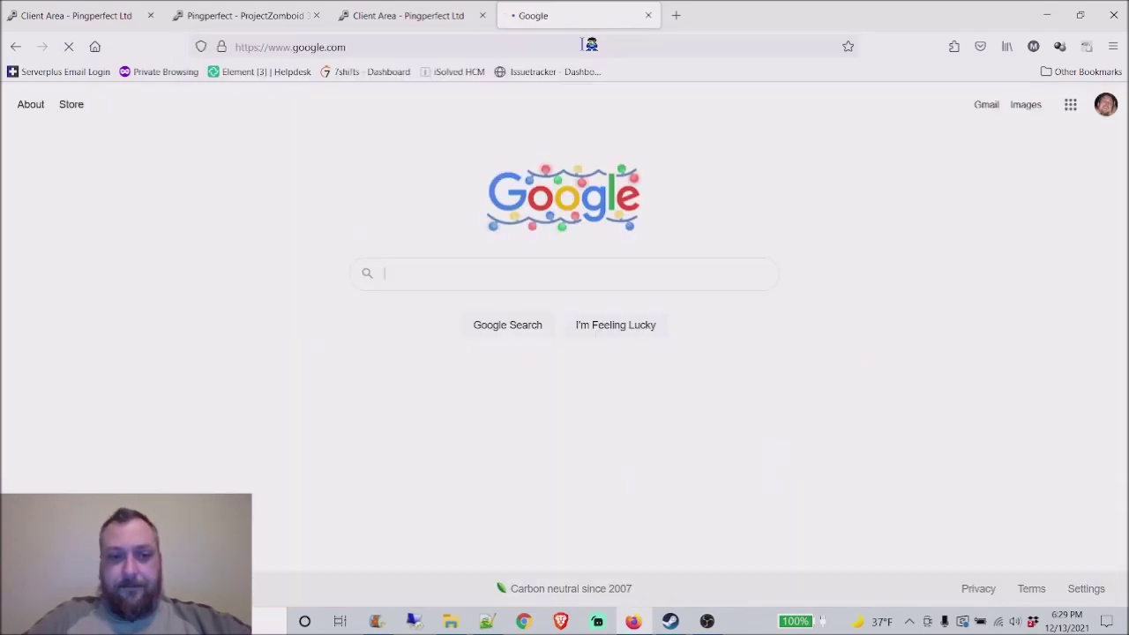
{"action": "type", "text": "ping"}
{"action": "key", "text": "Down"}
{"action": "key", "text": "Return"}
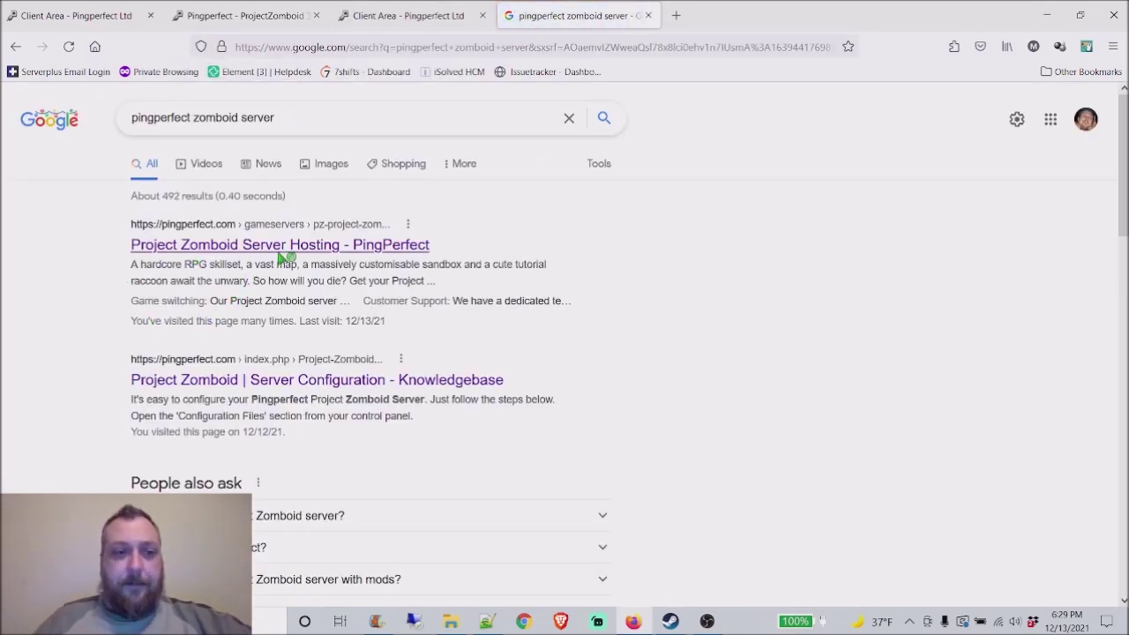
Step: Open PingPerfect's Project Zomboid hosting page and start the From $16.51USD order
{"action": "left_click", "coordinate": [282, 247]}
{"action": "left_click_drag", "start_coordinate": [282, 571], "coordinate": [280, 99]}
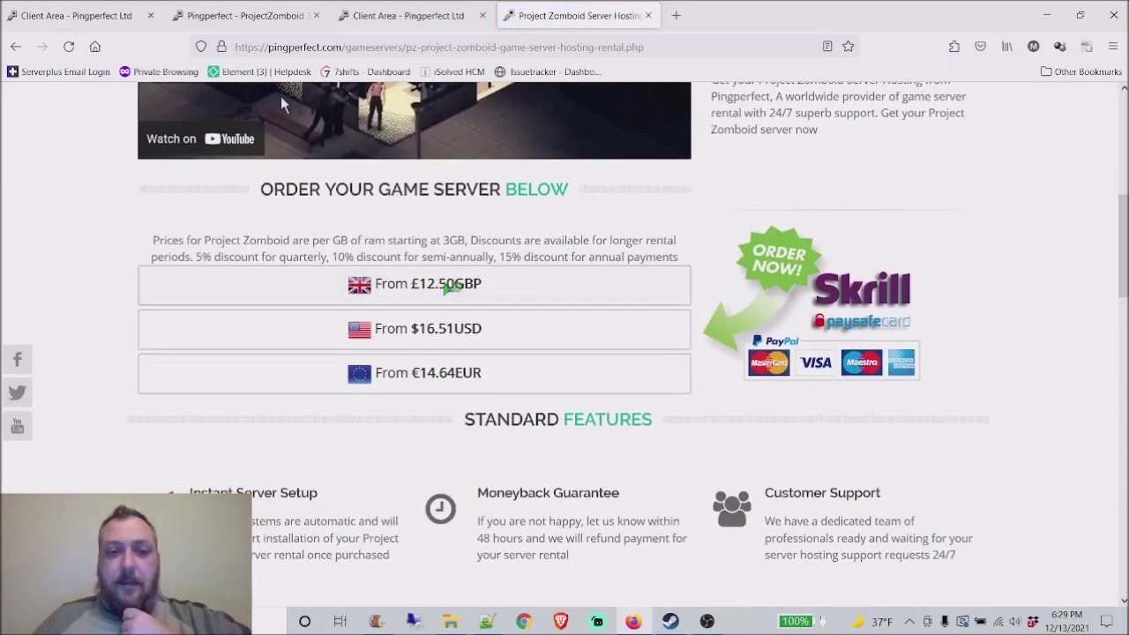
{"action": "left_click", "coordinate": [443, 342]}
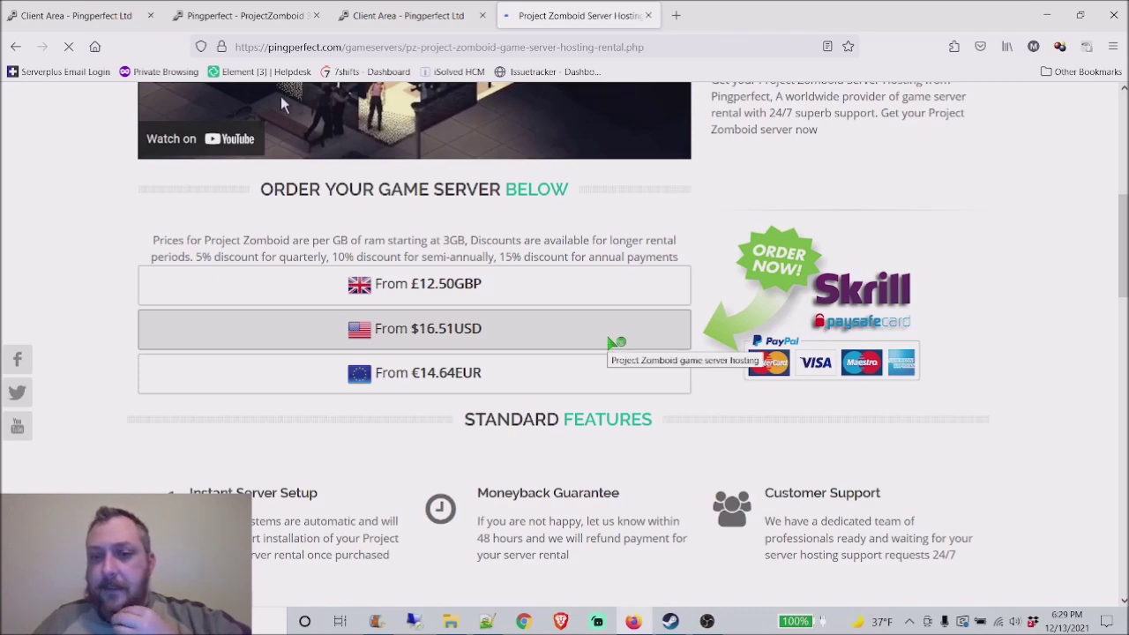
Step: Keep the Monthly billing cycle and the UK - London server location
{"action": "scroll", "coordinate": [463, 287], "scroll_direction": "down", "scroll_amount": 2}
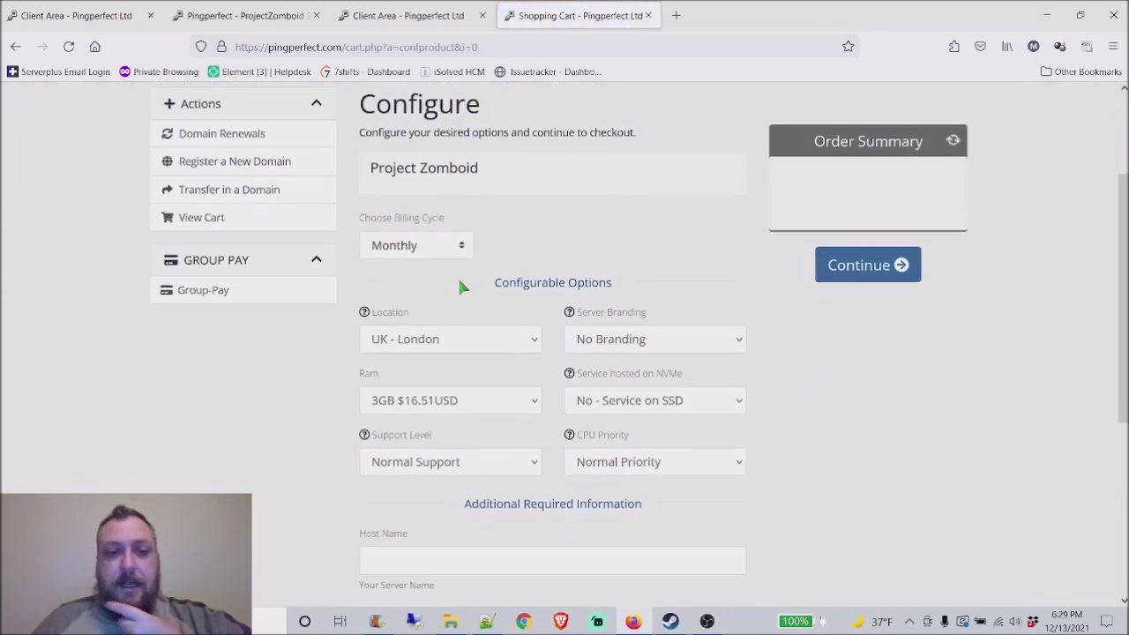
{"action": "left_click", "coordinate": [429, 247]}
{"action": "left_click", "coordinate": [432, 243]}
{"action": "scroll", "coordinate": [599, 267], "scroll_direction": "down", "scroll_amount": 1}
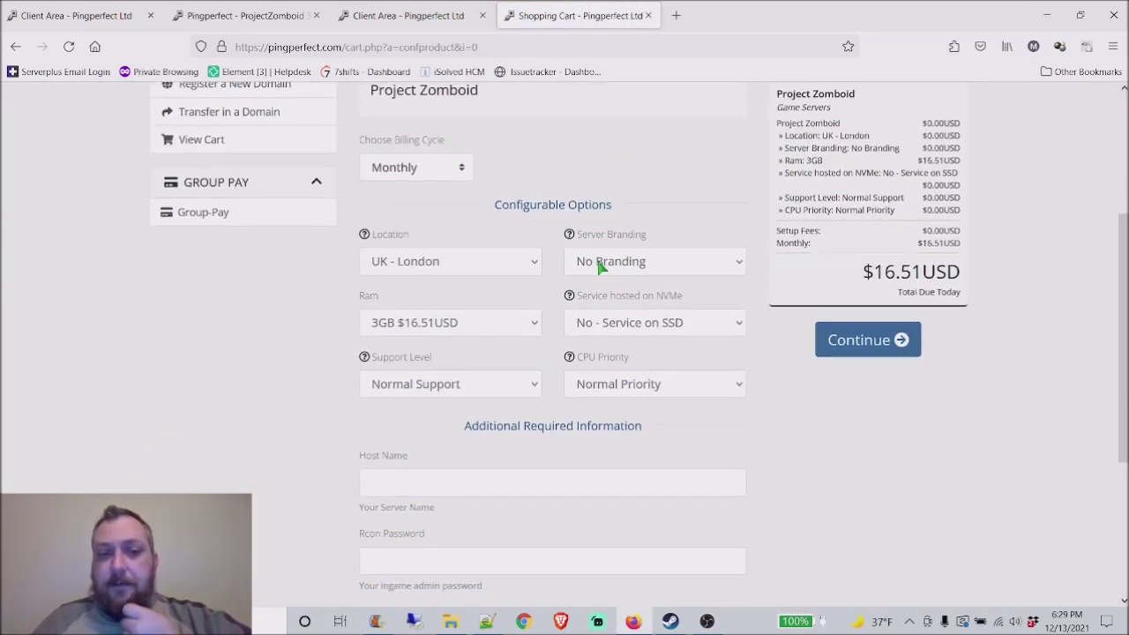
{"action": "left_click", "coordinate": [526, 262]}
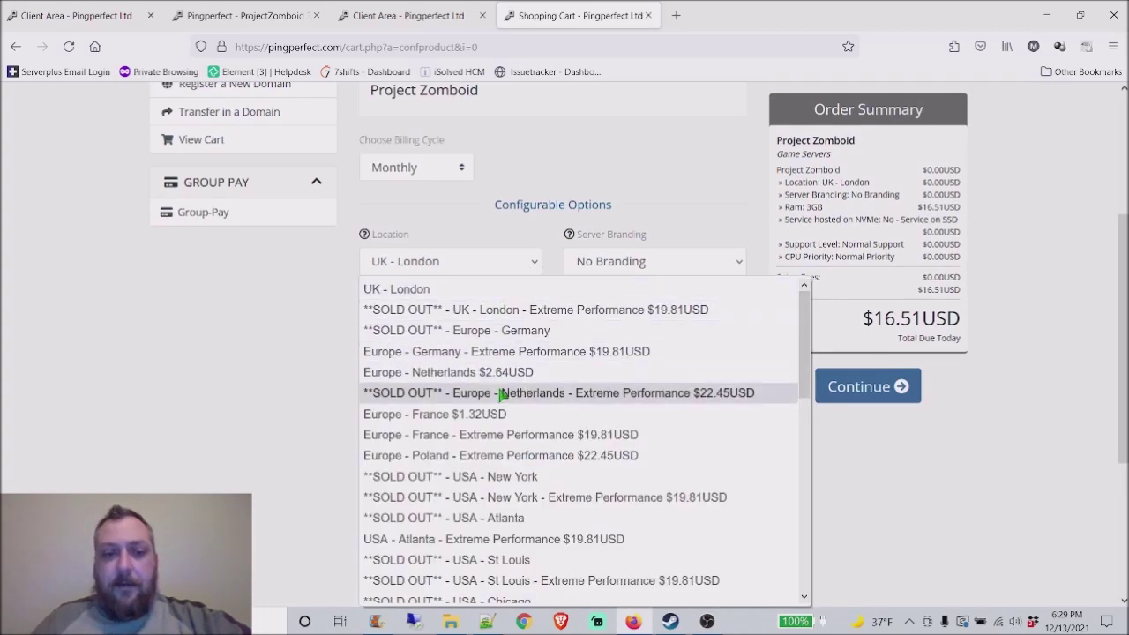
{"action": "scroll", "coordinate": [507, 432], "scroll_direction": "down", "scroll_amount": 4}
{"action": "scroll", "coordinate": [529, 366], "scroll_direction": "up", "scroll_amount": 2}
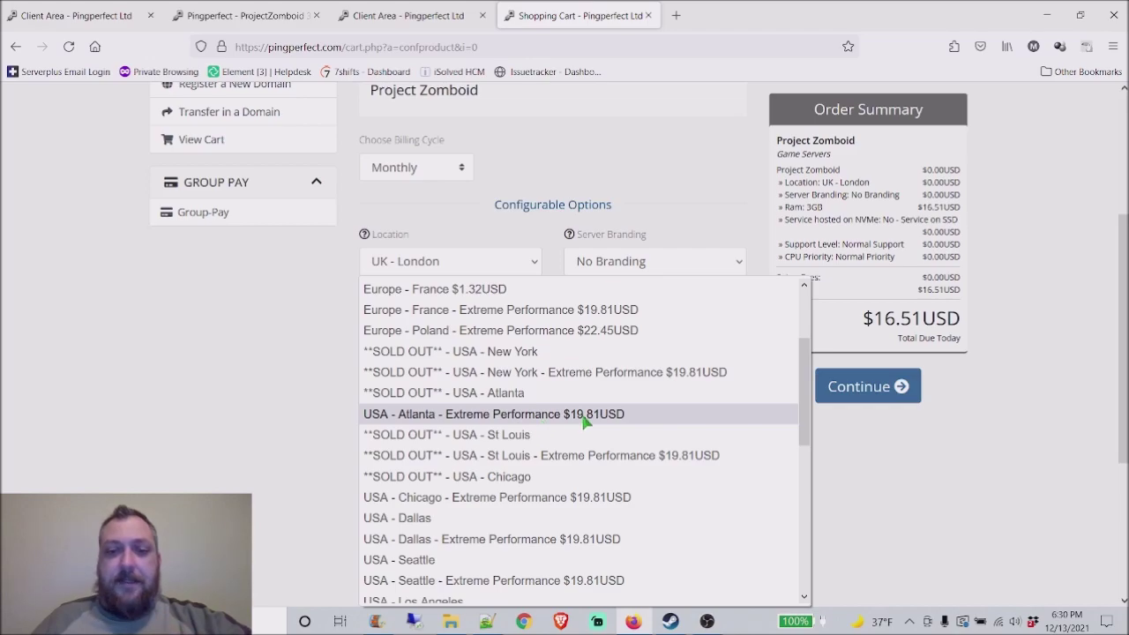
{"action": "left_click", "coordinate": [685, 142]}
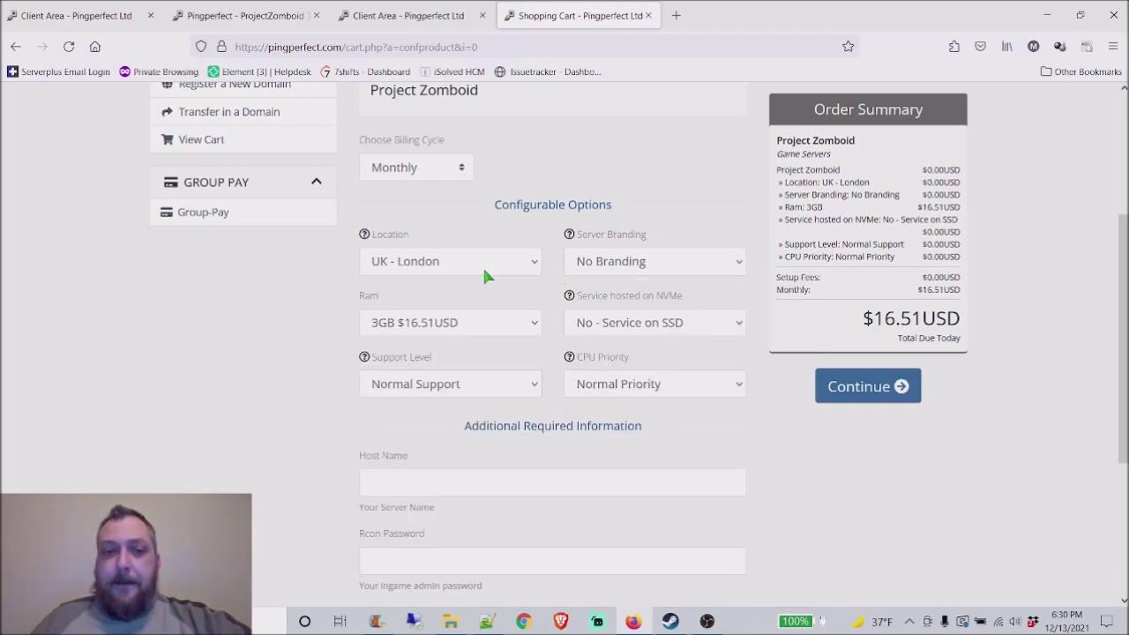
Step: Set the server RAM to 4GB
{"action": "left_click", "coordinate": [445, 328]}
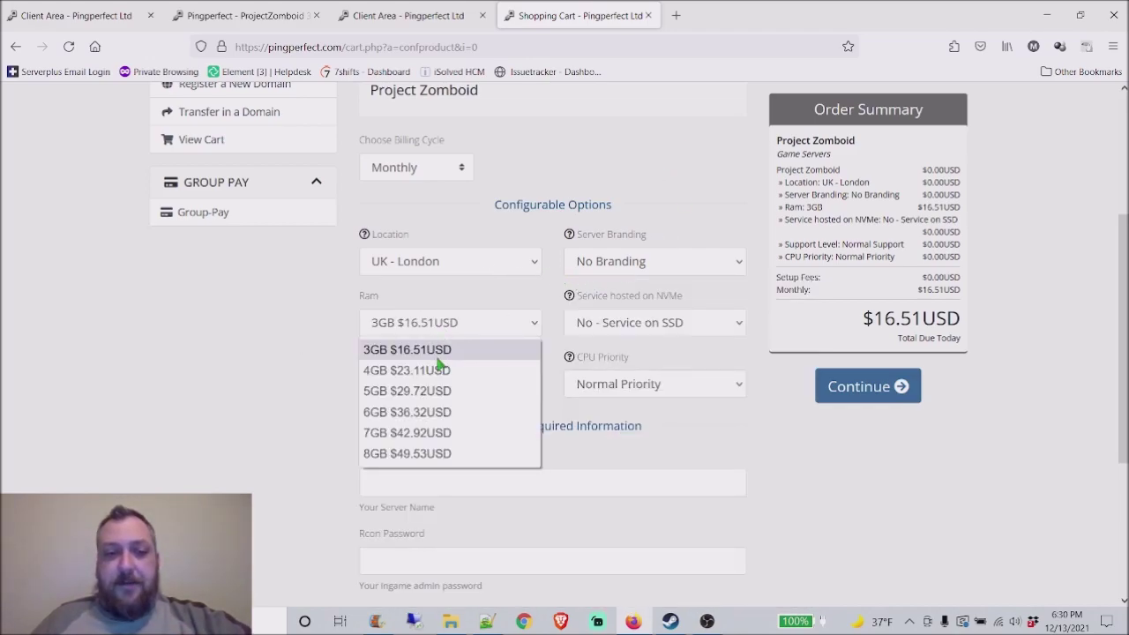
{"action": "left_click", "coordinate": [441, 371]}
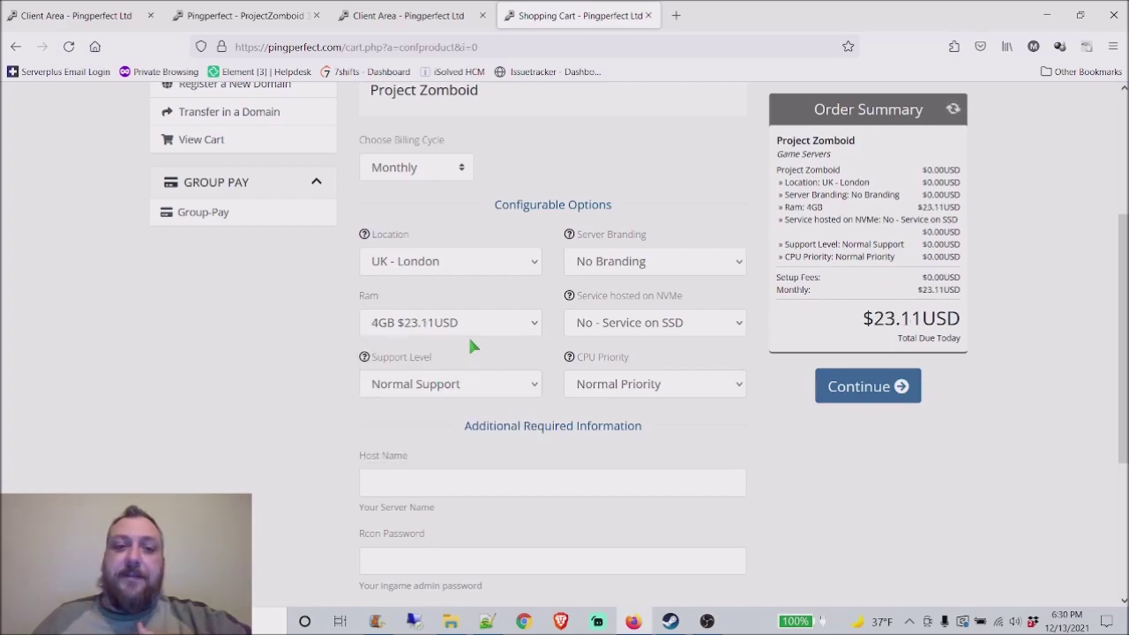
{"action": "left_click", "coordinate": [479, 324]}
{"action": "left_click", "coordinate": [460, 374]}
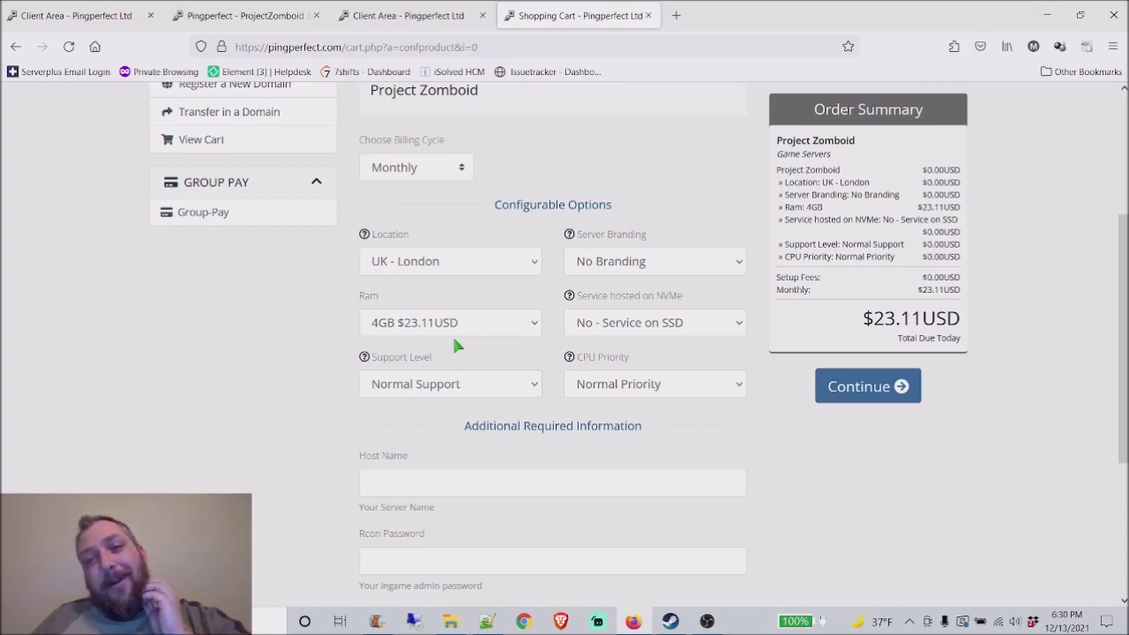
{"action": "left_click", "coordinate": [456, 323]}
{"action": "left_click", "coordinate": [419, 369]}
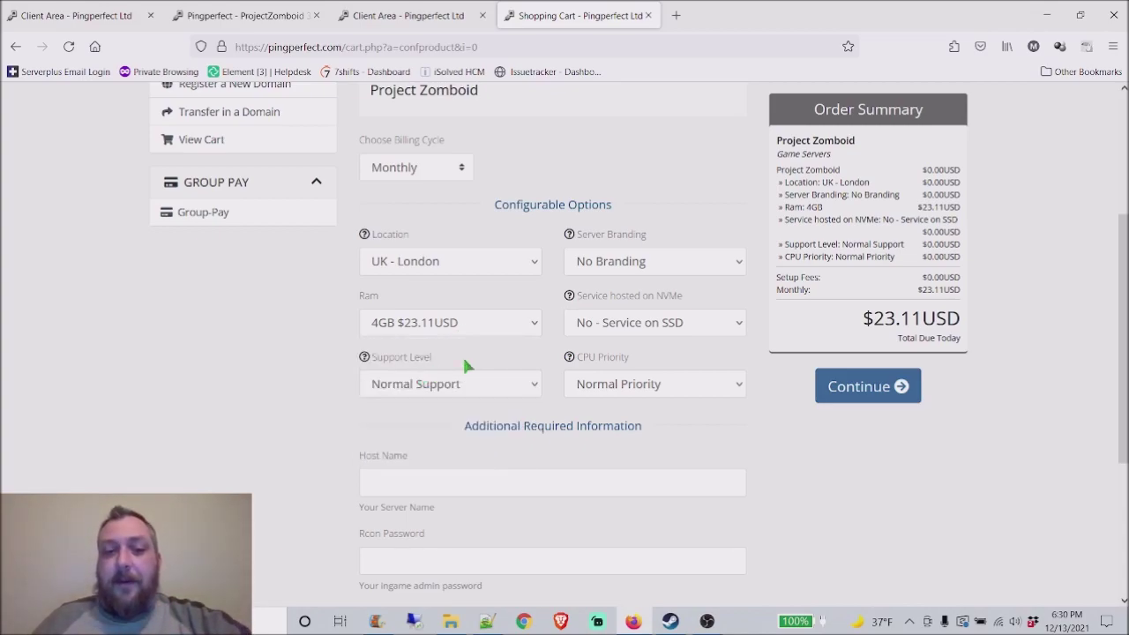
Step: Switch hosting to NVMe storage and accept PingPerfect server branding
{"action": "scroll", "coordinate": [756, 353], "scroll_direction": "down", "scroll_amount": 2}
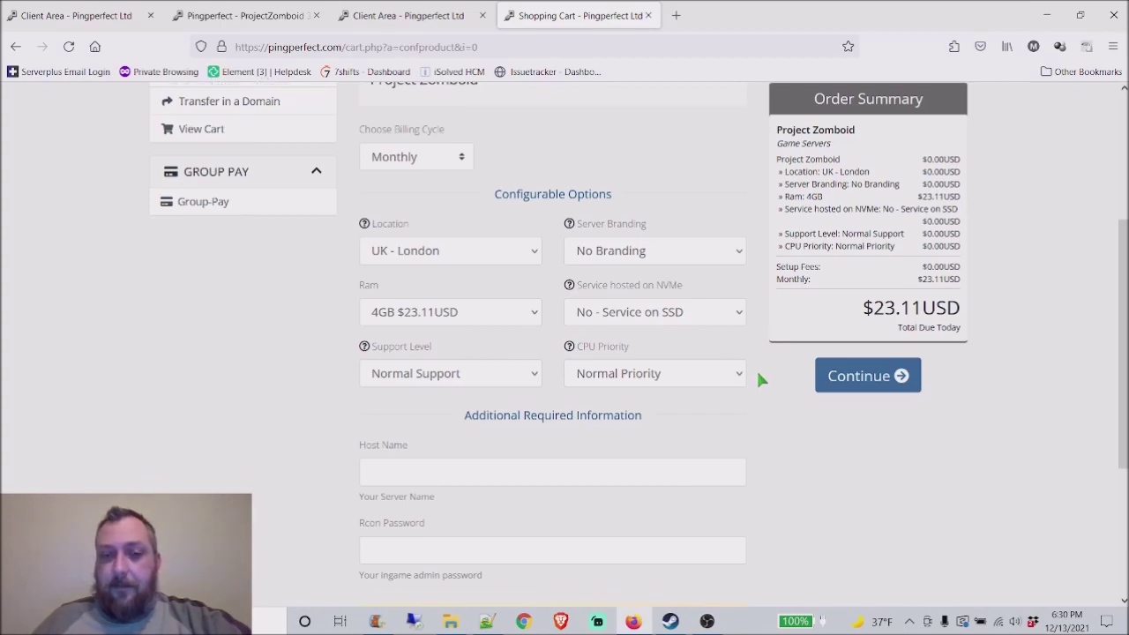
{"action": "left_click", "coordinate": [697, 249]}
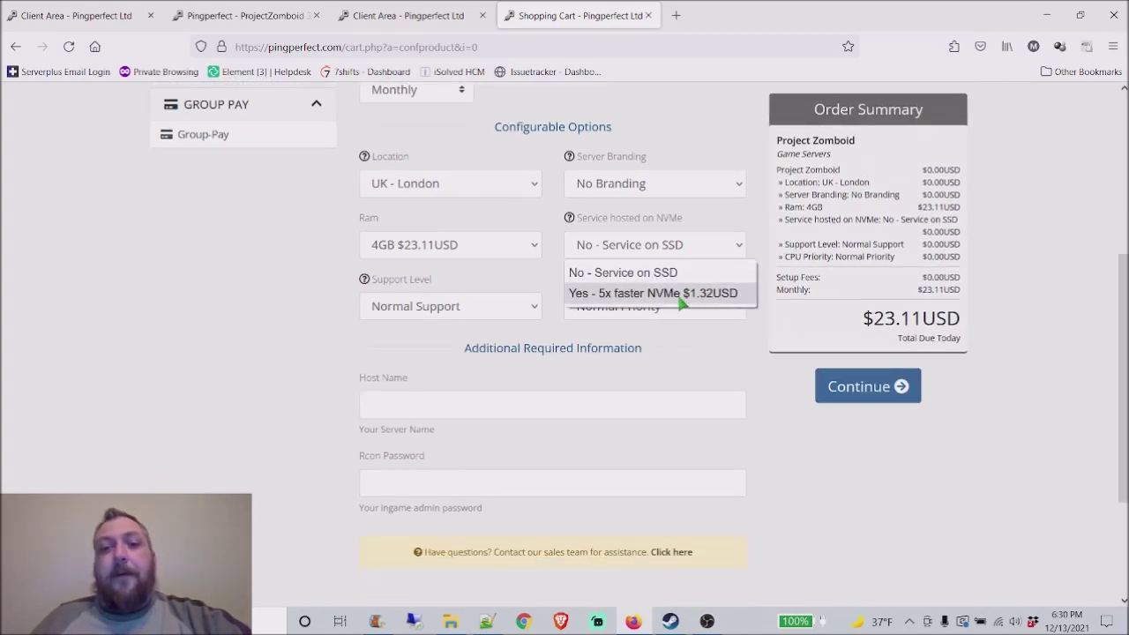
{"action": "left_click", "coordinate": [682, 295]}
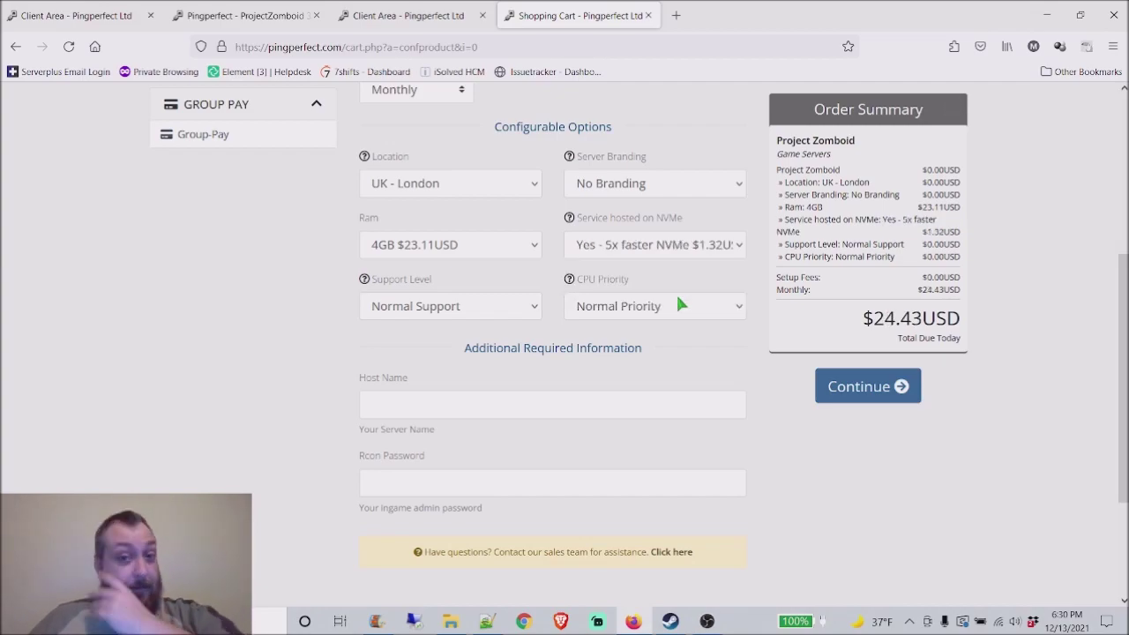
{"action": "left_click", "coordinate": [669, 183]}
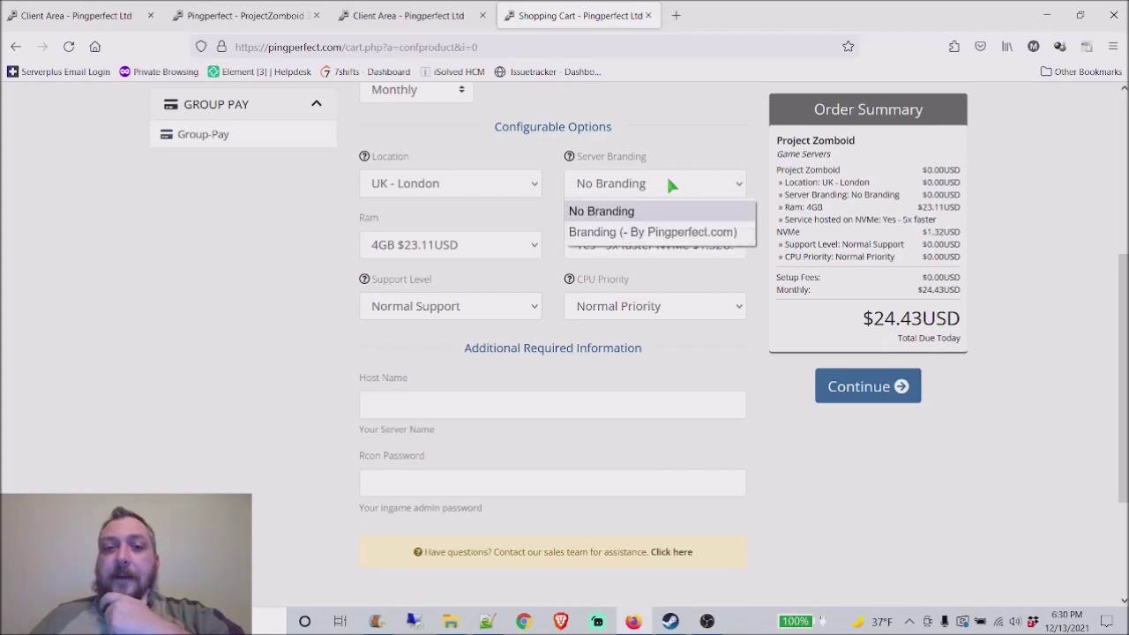
{"action": "left_click", "coordinate": [671, 232]}
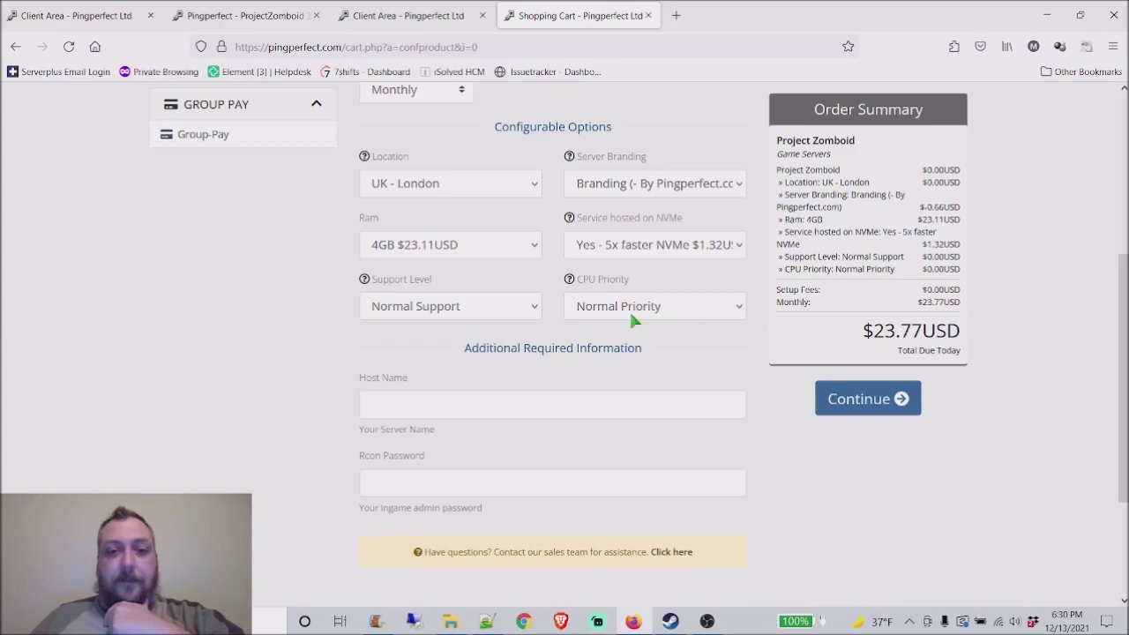
Step: Keep Normal CPU priority and Normal Support
{"action": "left_click", "coordinate": [654, 311]}
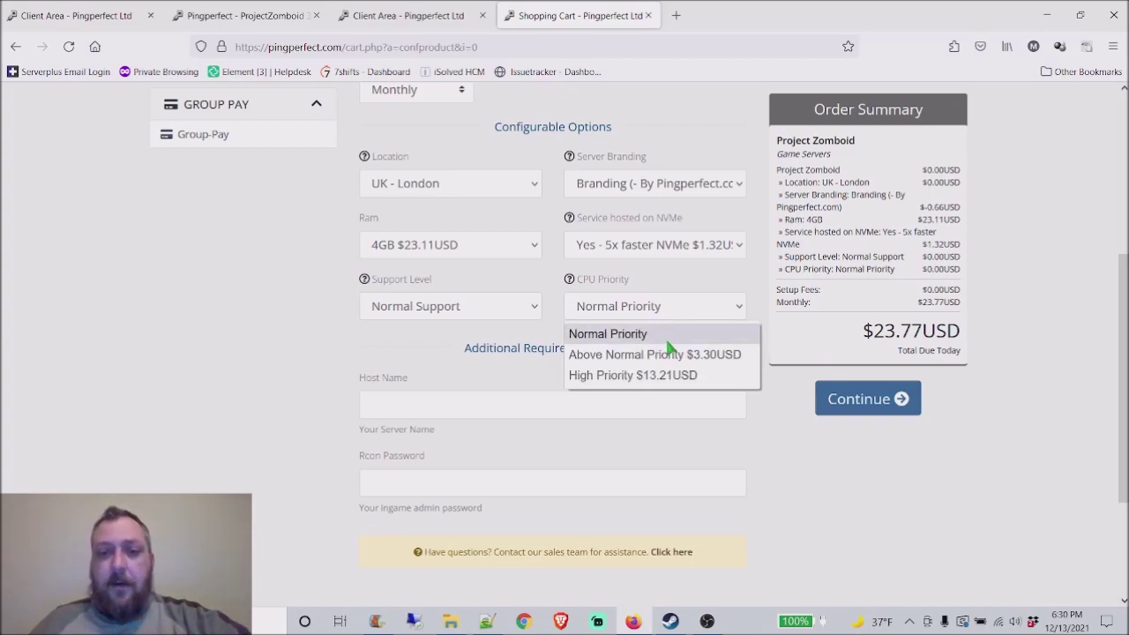
{"action": "left_click", "coordinate": [654, 340]}
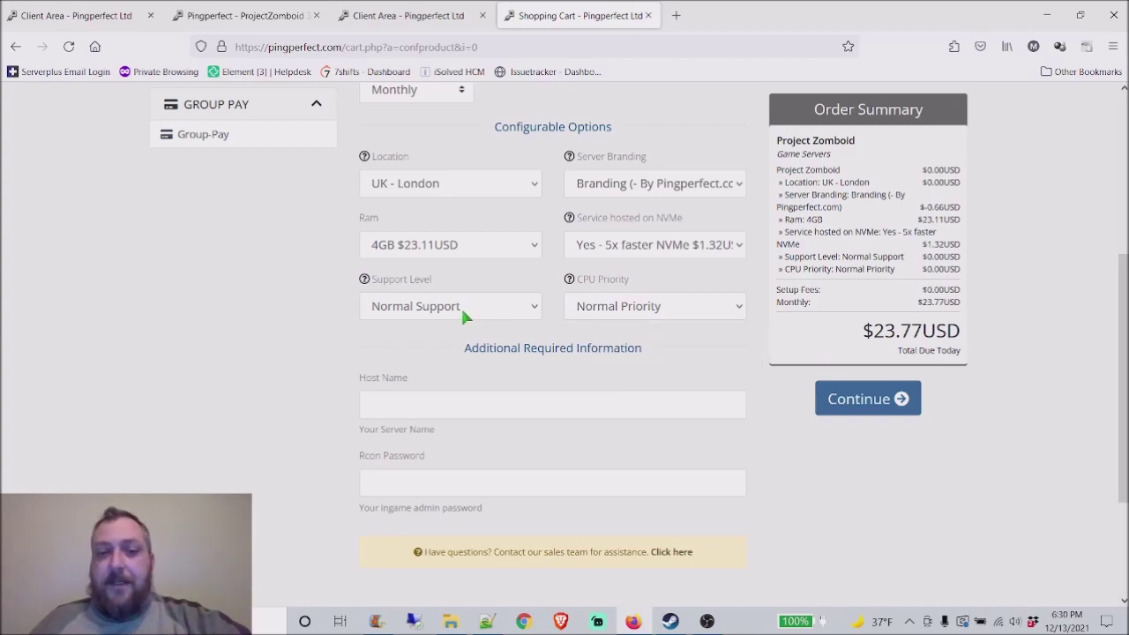
{"action": "left_click", "coordinate": [465, 315]}
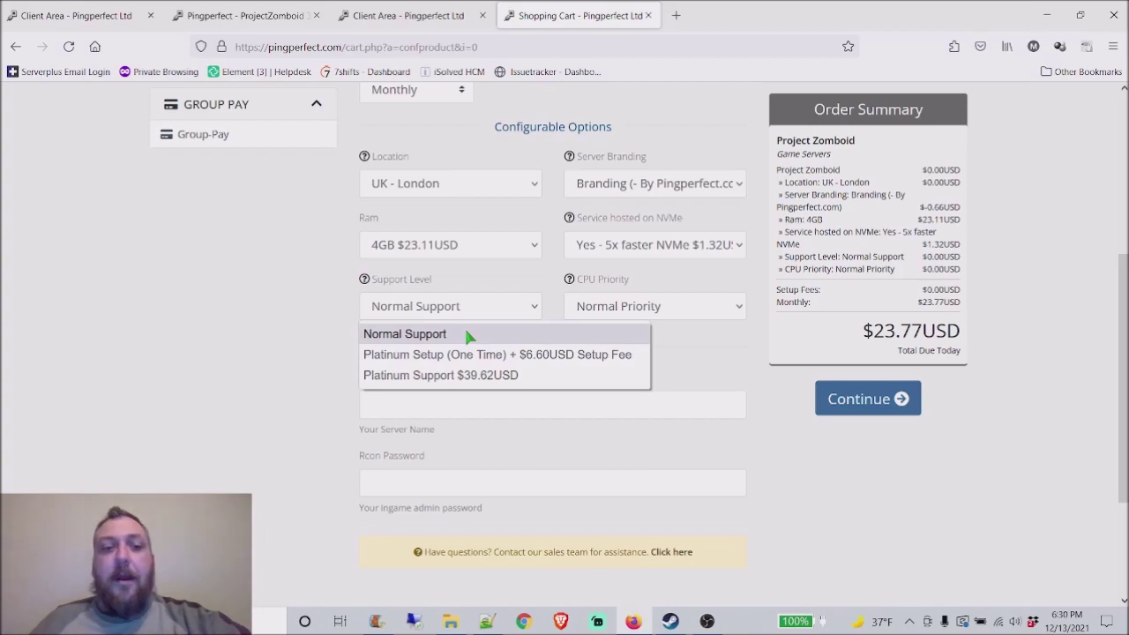
{"action": "left_click", "coordinate": [467, 333]}
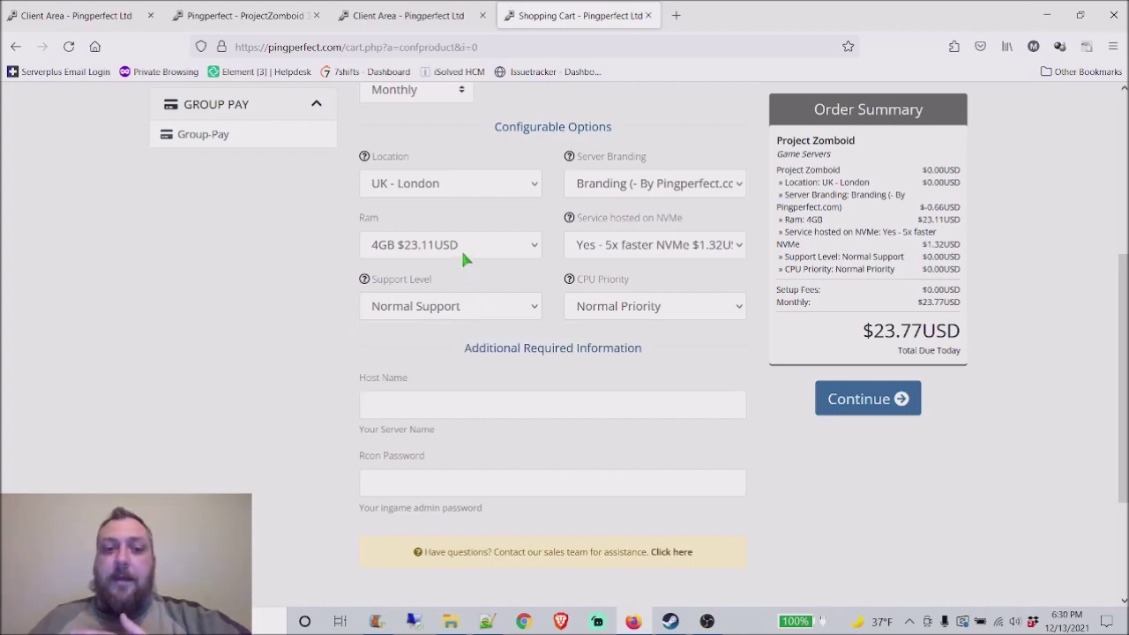
Step: Edit the server host name, removing the '- by PingPerfect' suffix
{"action": "scroll", "coordinate": [584, 346], "scroll_direction": "down", "scroll_amount": 2}
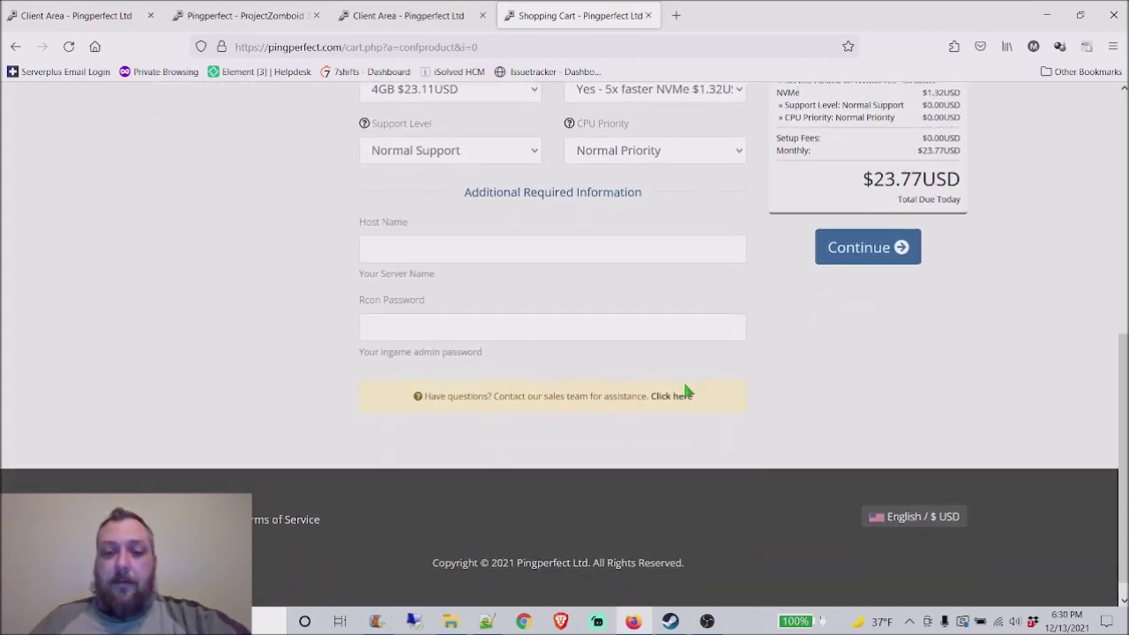
{"action": "scroll", "coordinate": [806, 431], "scroll_direction": "up", "scroll_amount": 3}
{"action": "scroll", "coordinate": [733, 385], "scroll_direction": "up", "scroll_amount": 1}
{"action": "scroll", "coordinate": [852, 436], "scroll_direction": "down", "scroll_amount": 1}
{"action": "scroll", "coordinate": [494, 337], "scroll_direction": "down", "scroll_amount": 3}
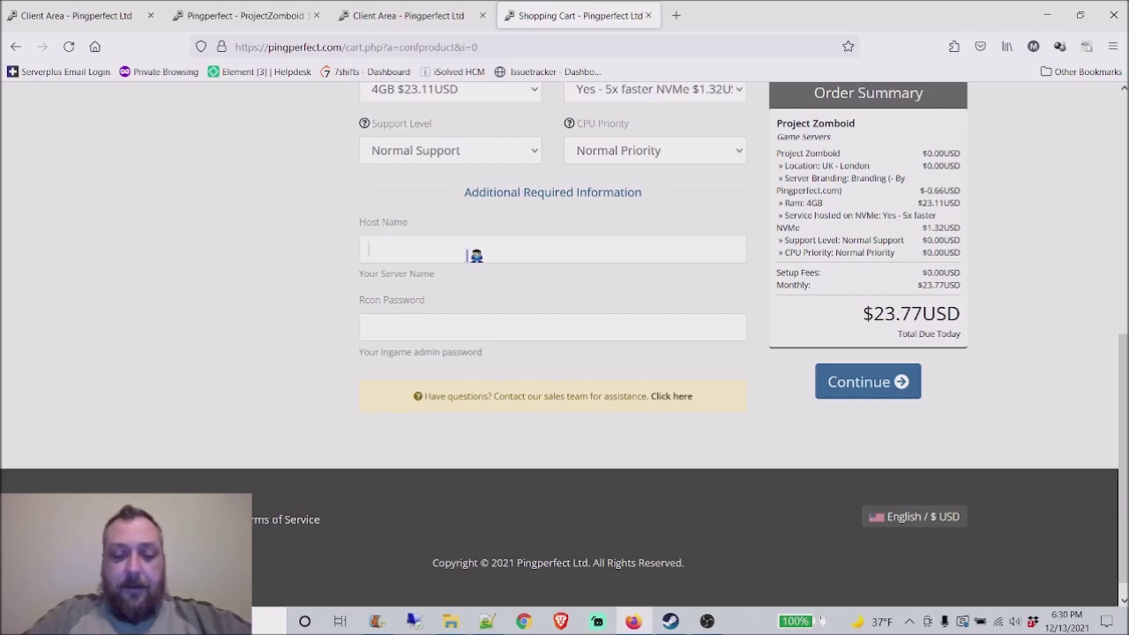
{"action": "type", "text": "Your Server"}
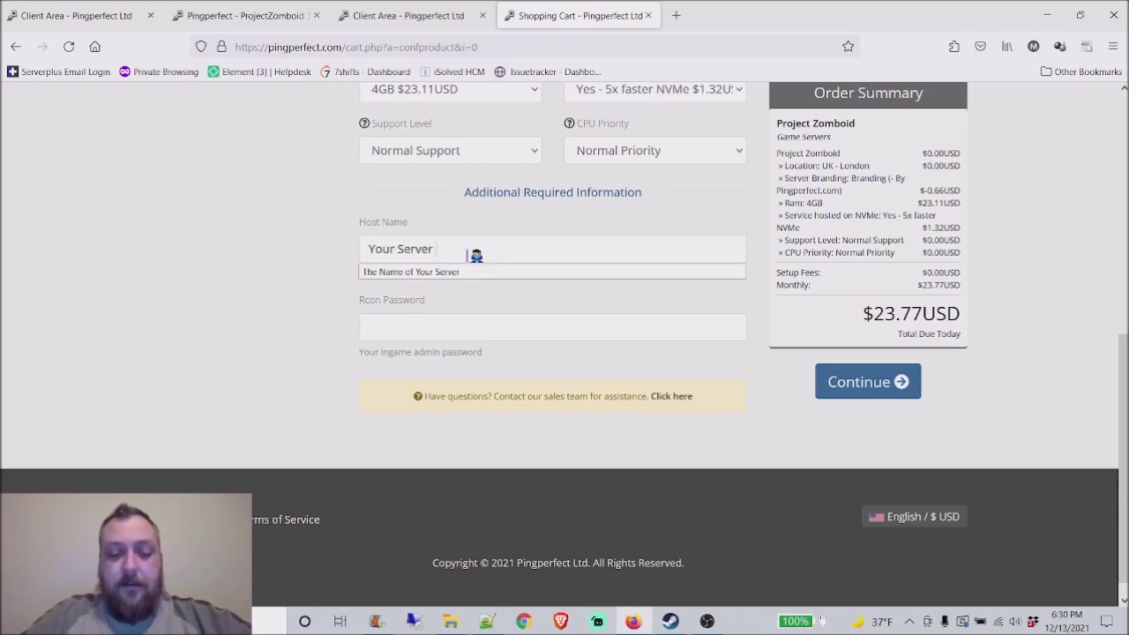
{"action": "type", "text": " Name Here"}
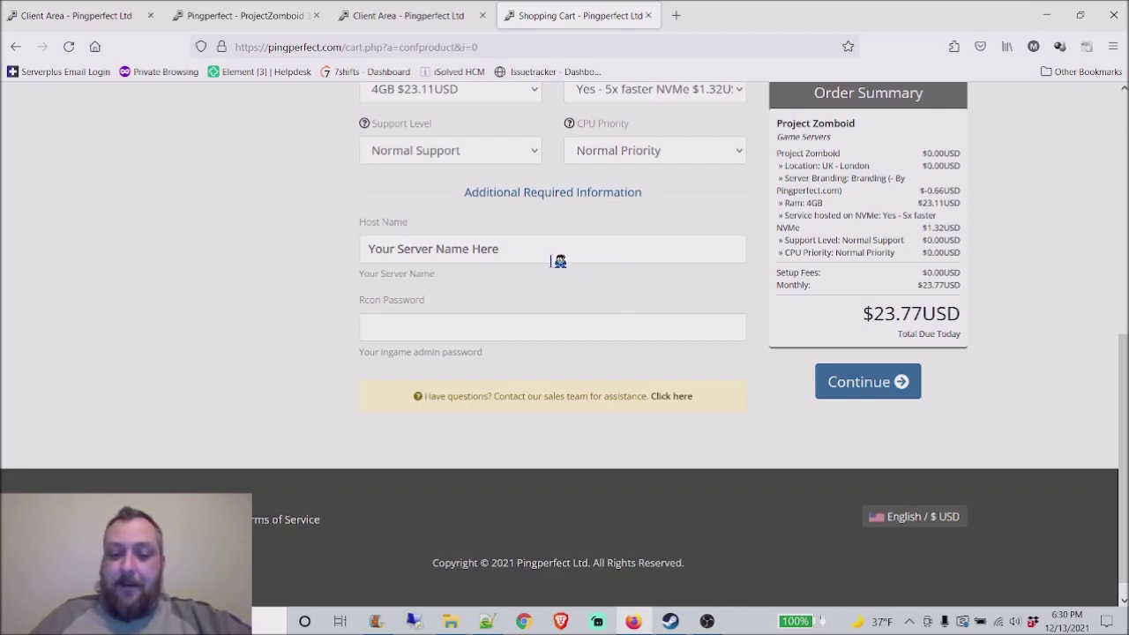
{"action": "type", "text": " - by PingPerfect"}
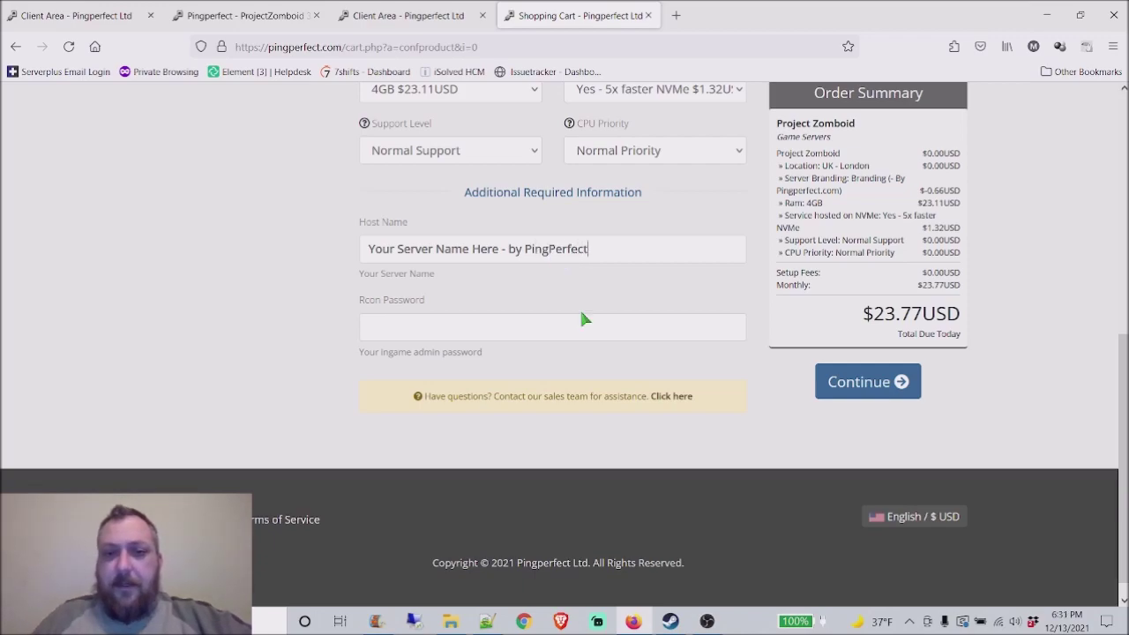
{"action": "left_click_drag", "start_coordinate": [587, 249], "coordinate": [510, 251]}
{"action": "key", "text": "BackSpace"}
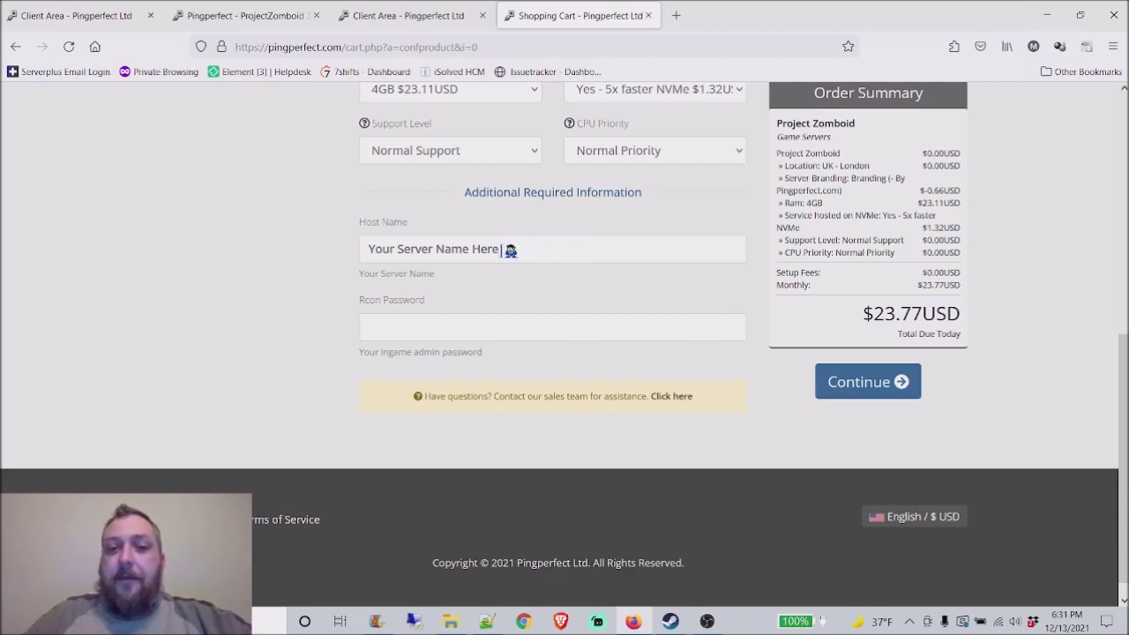
Step: Enter the Rcon admin password and dismiss the saved-password suggestion
{"action": "left_click", "coordinate": [476, 329]}
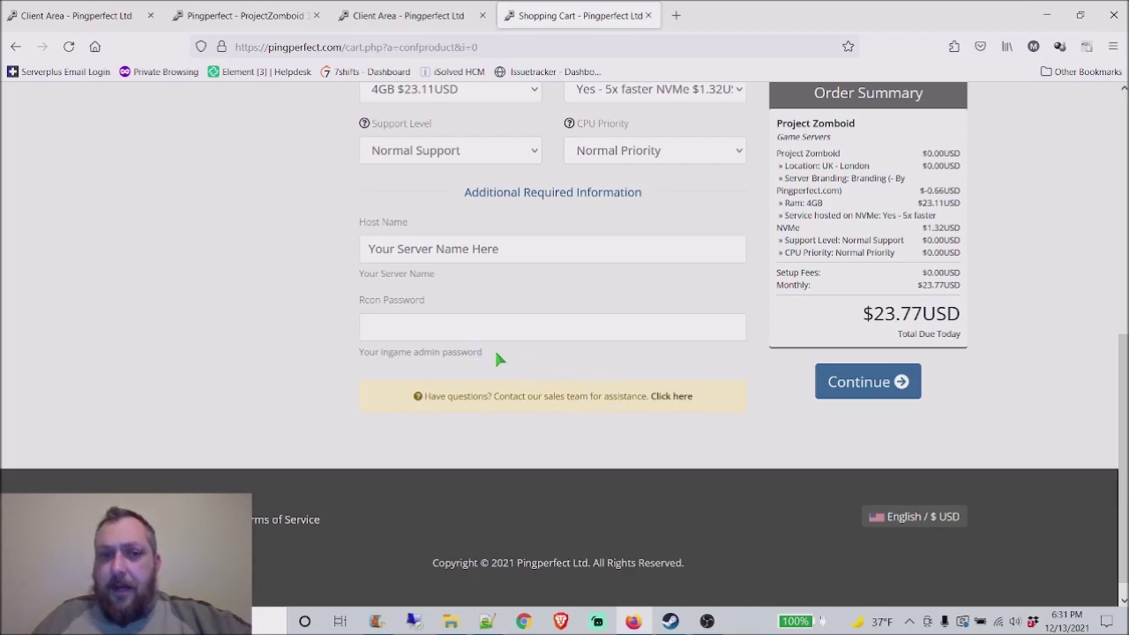
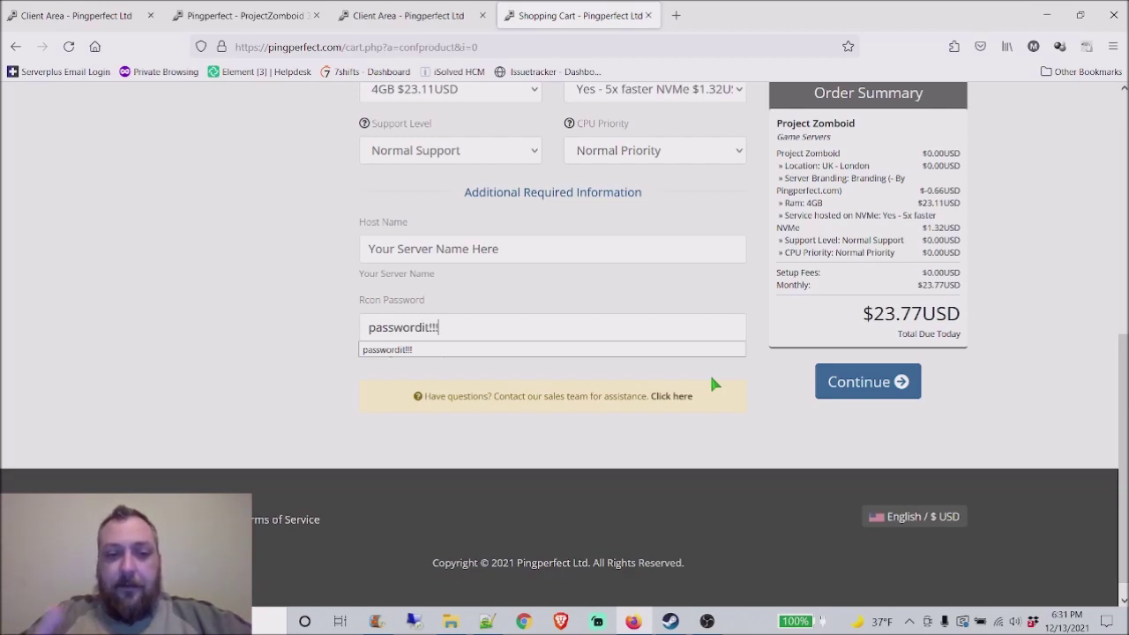
{"action": "left_click", "coordinate": [579, 341]}
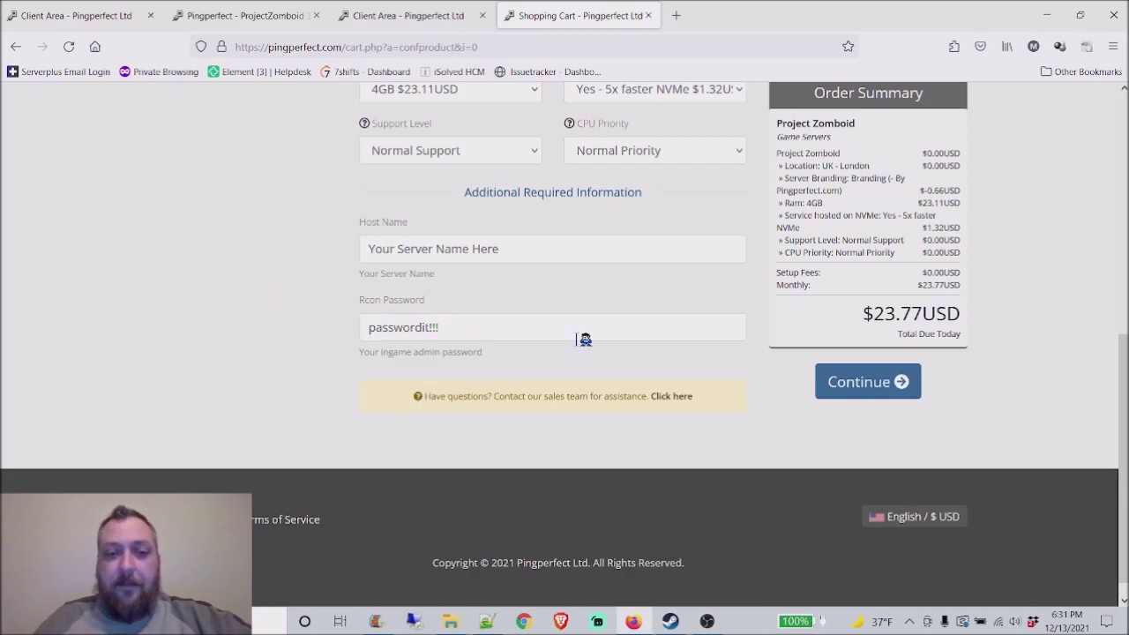
Step: Continue to Review & Checkout, then remove the Project Zomboid server from the cart
{"action": "left_click", "coordinate": [871, 382]}
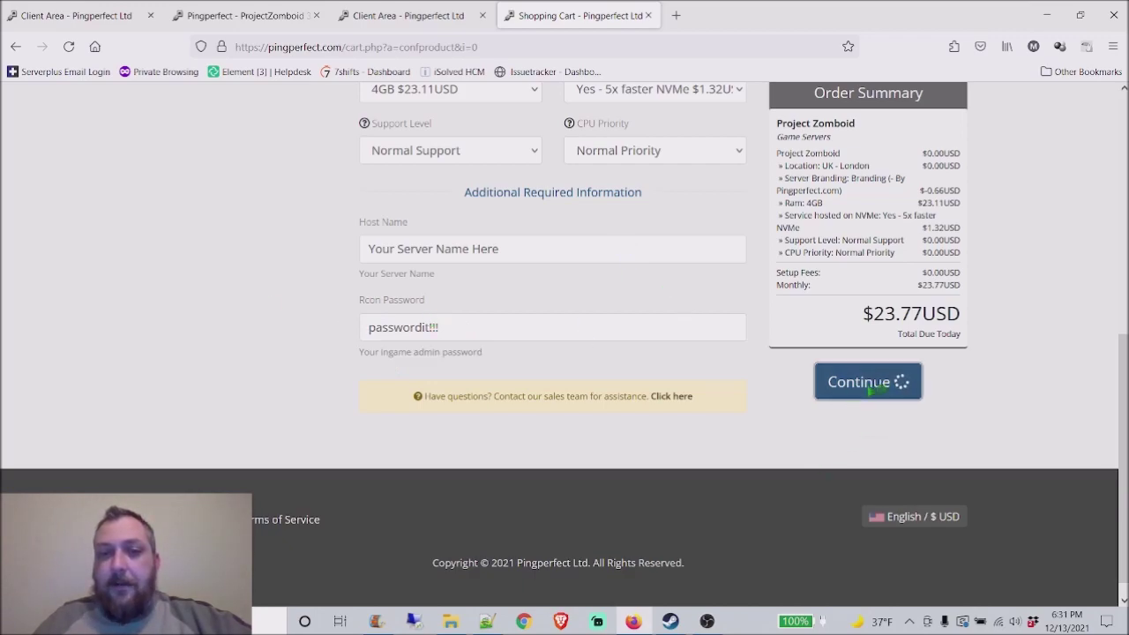
{"action": "scroll", "coordinate": [976, 462], "scroll_direction": "up", "scroll_amount": 5}
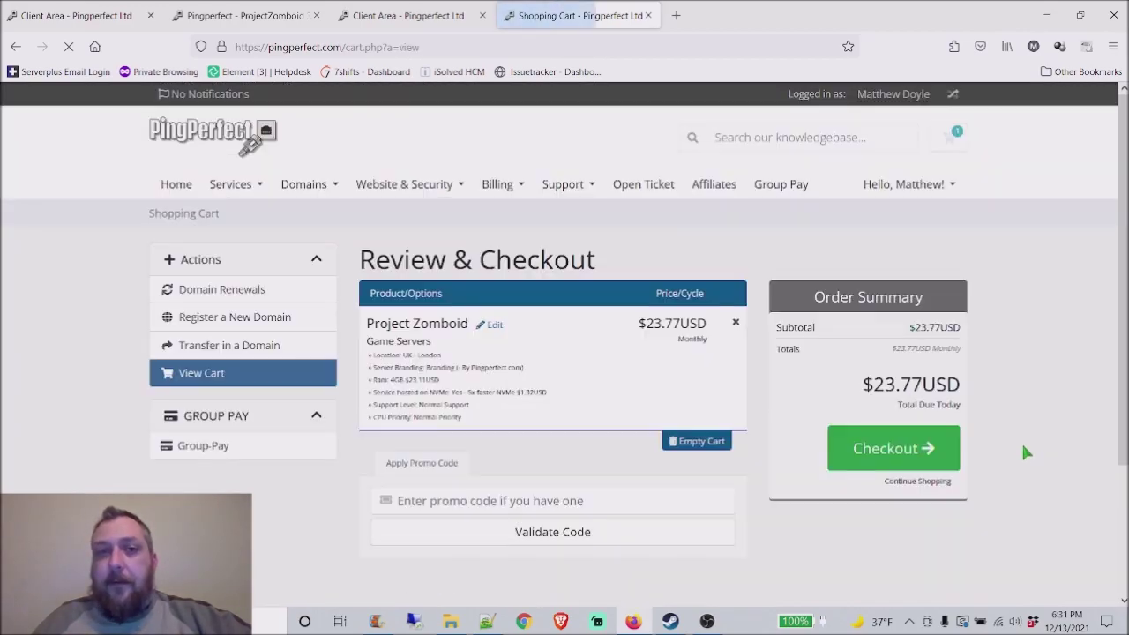
{"action": "scroll", "coordinate": [726, 336], "scroll_direction": "down", "scroll_amount": 3}
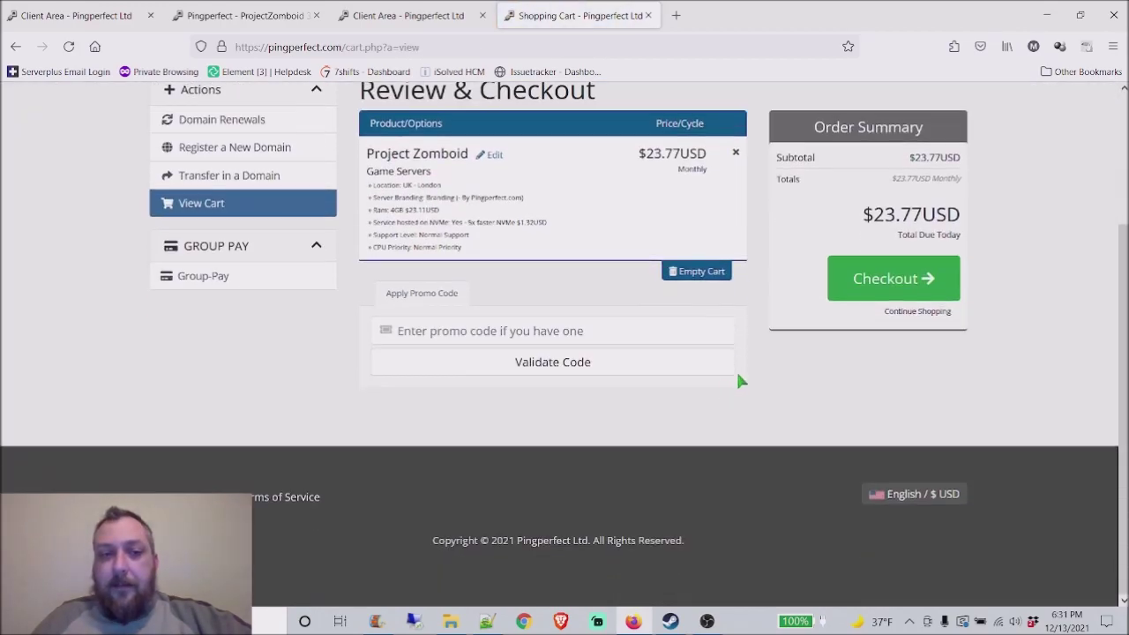
{"action": "scroll", "coordinate": [745, 172], "scroll_direction": "up", "scroll_amount": 1}
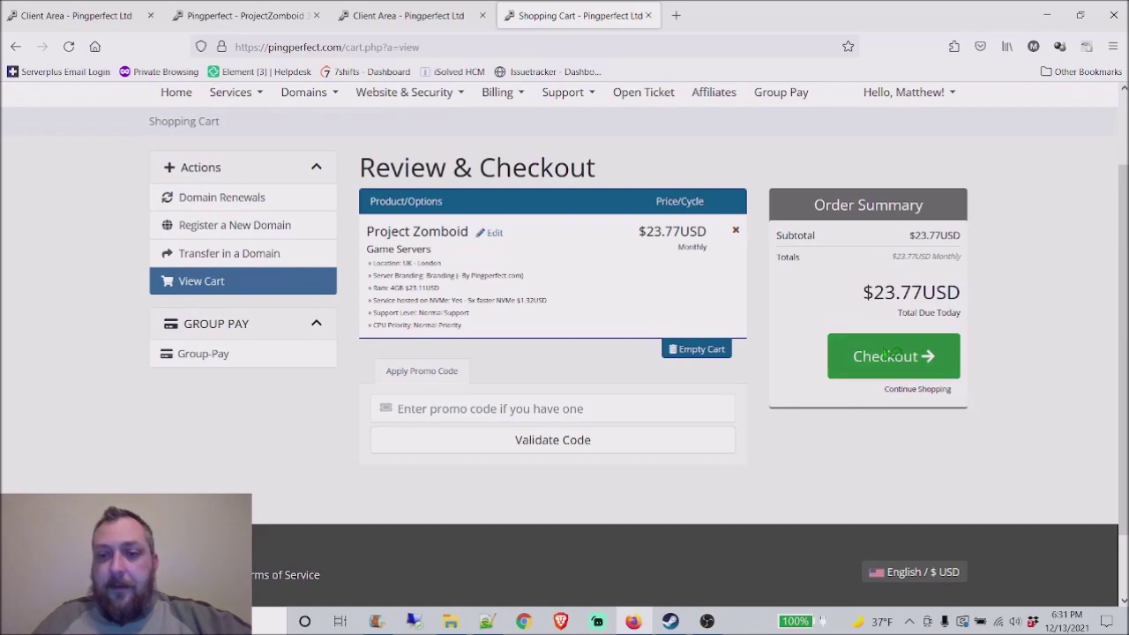
{"action": "left_click", "coordinate": [736, 231]}
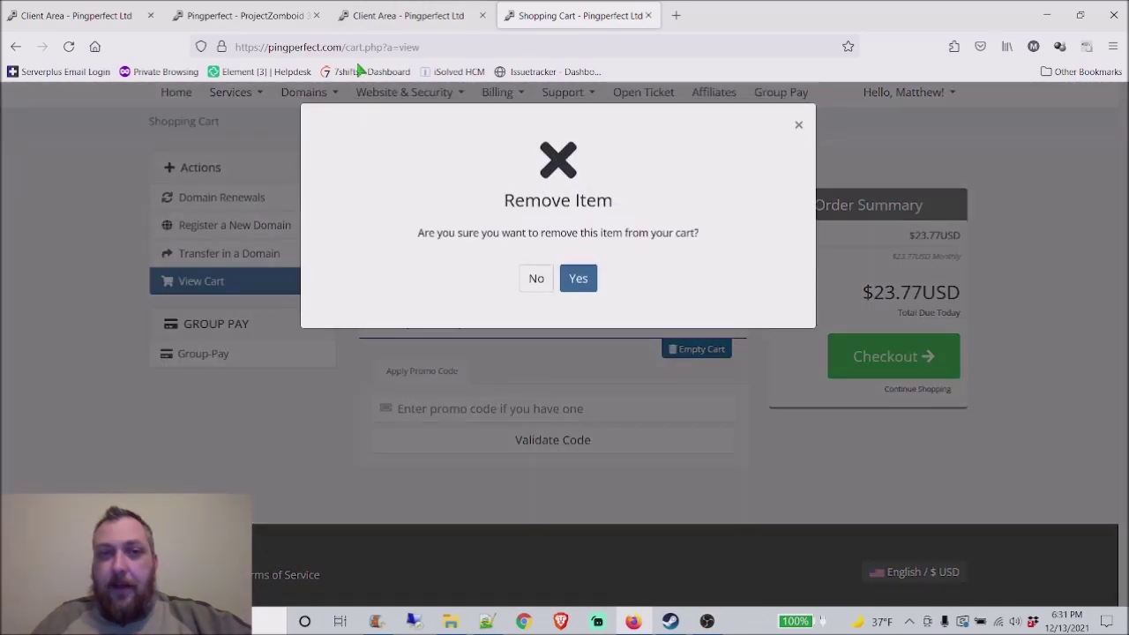
{"action": "left_click", "coordinate": [578, 279]}
Step: From the client area product details, log in to the Zomboid server's game control panel
{"action": "left_click", "coordinate": [405, 15]}
{"action": "left_click", "coordinate": [265, 13]}
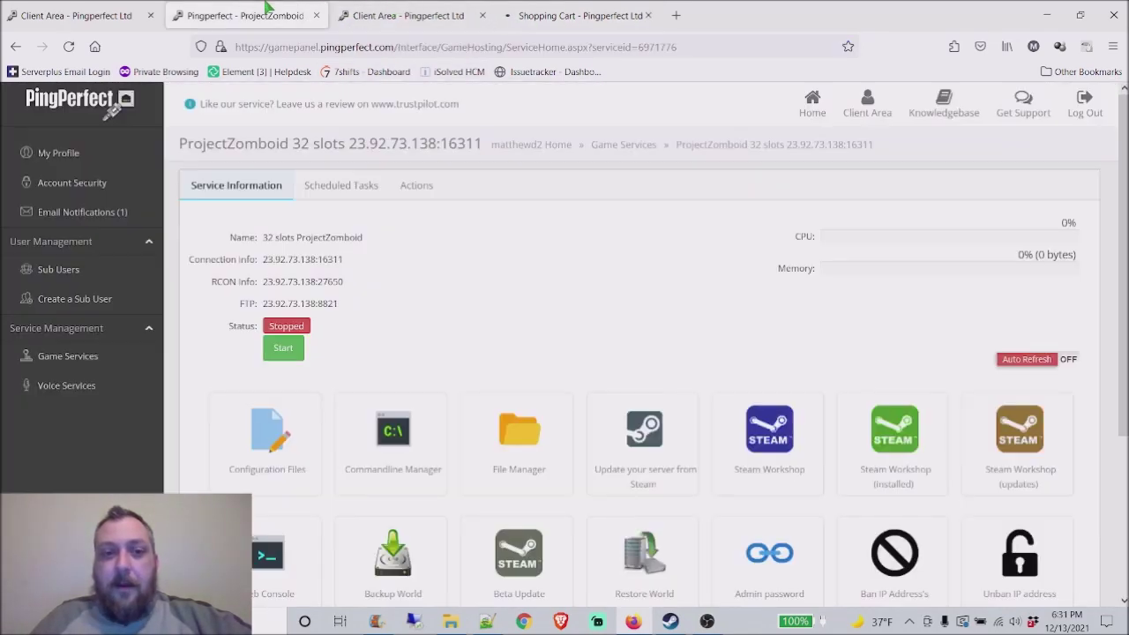
{"action": "left_click", "coordinate": [414, 11]}
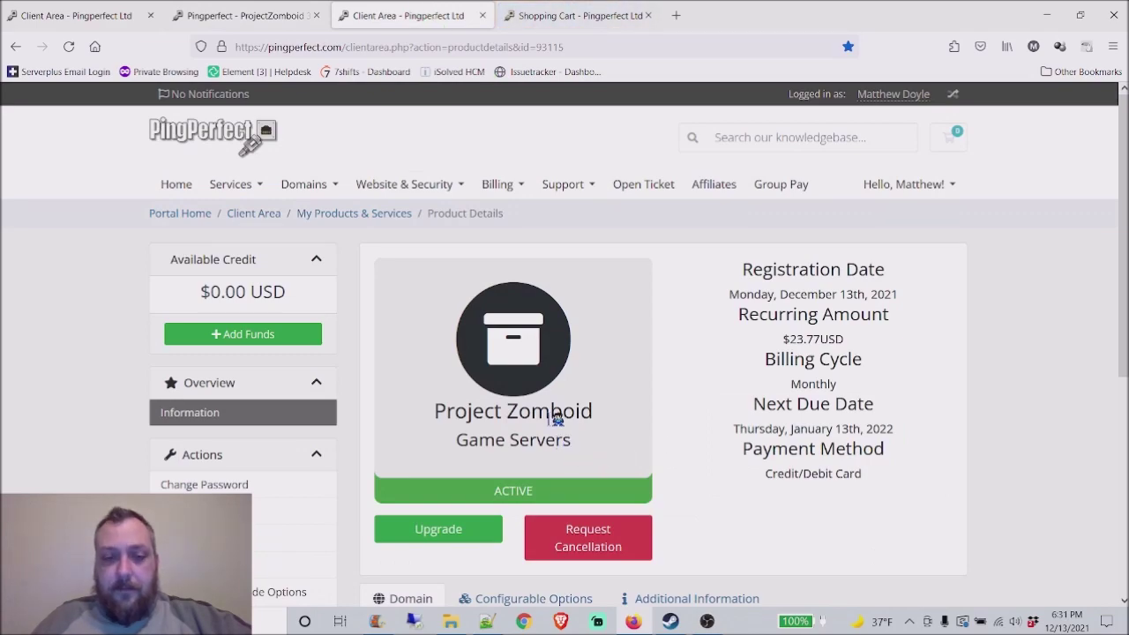
{"action": "scroll", "coordinate": [558, 419], "scroll_direction": "down", "scroll_amount": 3}
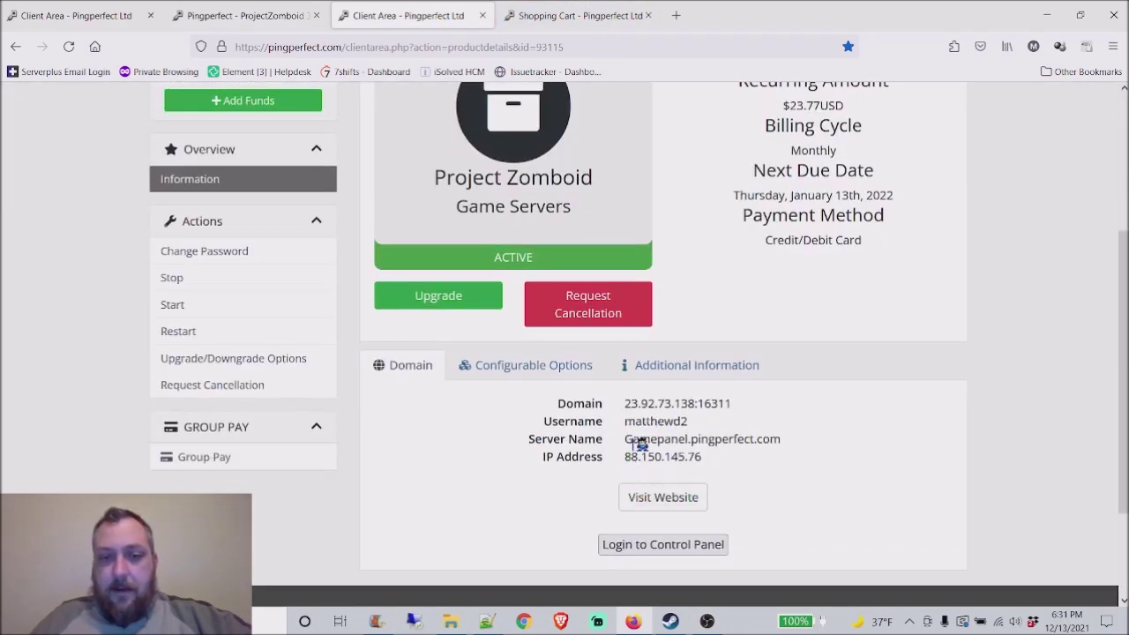
{"action": "scroll", "coordinate": [916, 450], "scroll_direction": "up", "scroll_amount": 2}
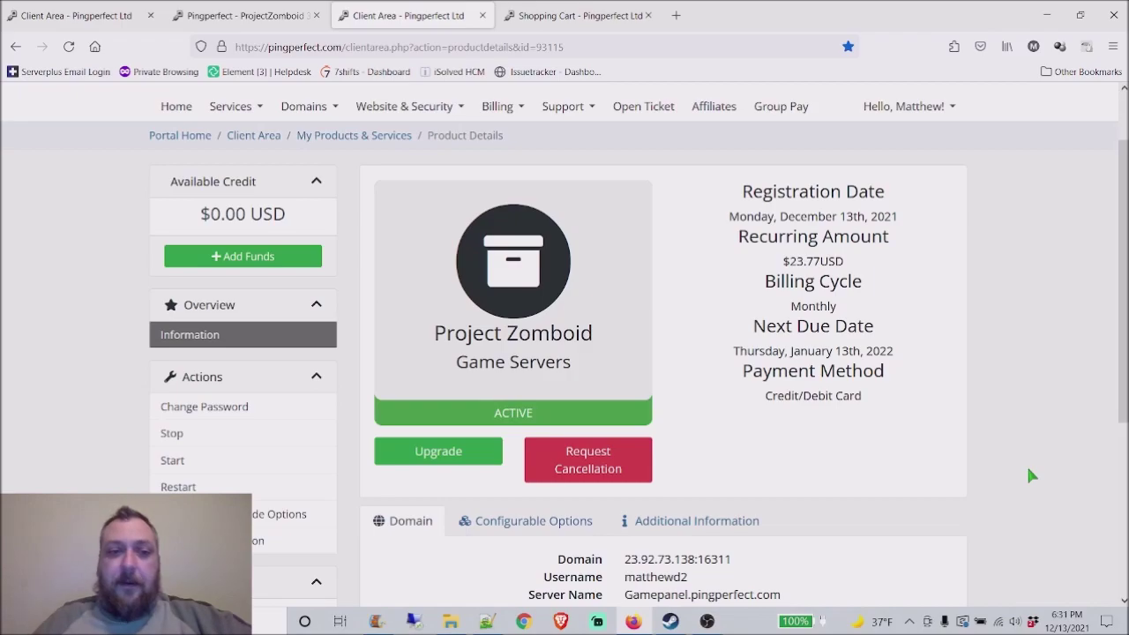
{"action": "scroll", "coordinate": [729, 422], "scroll_direction": "up", "scroll_amount": 1}
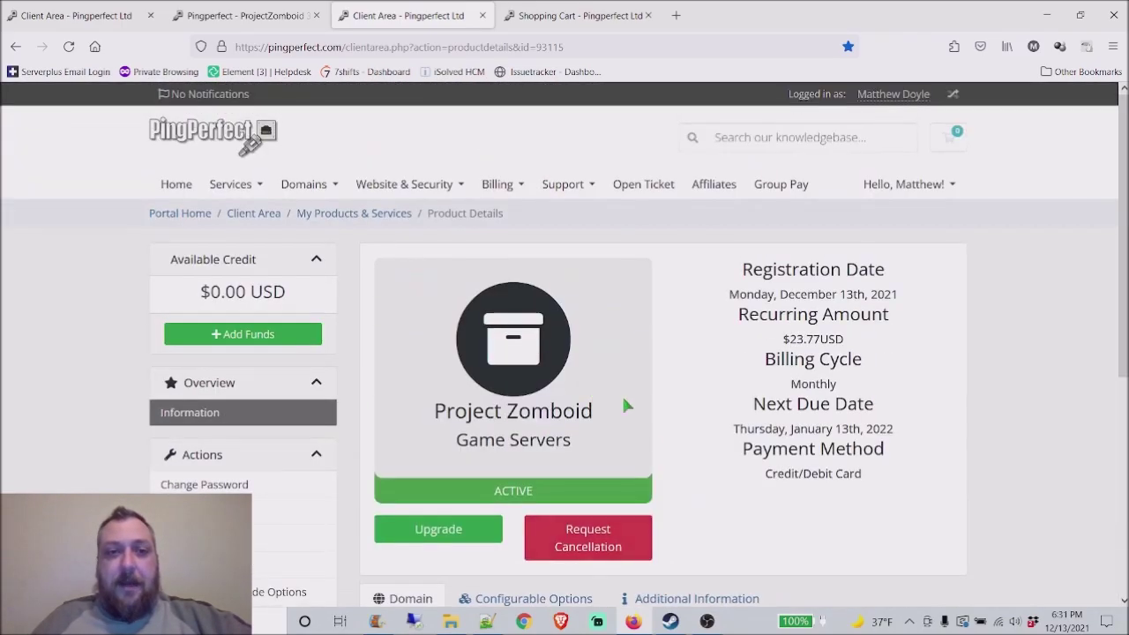
{"action": "scroll", "coordinate": [607, 483], "scroll_direction": "down", "scroll_amount": 6}
{"action": "scroll", "coordinate": [591, 479], "scroll_direction": "up", "scroll_amount": 1}
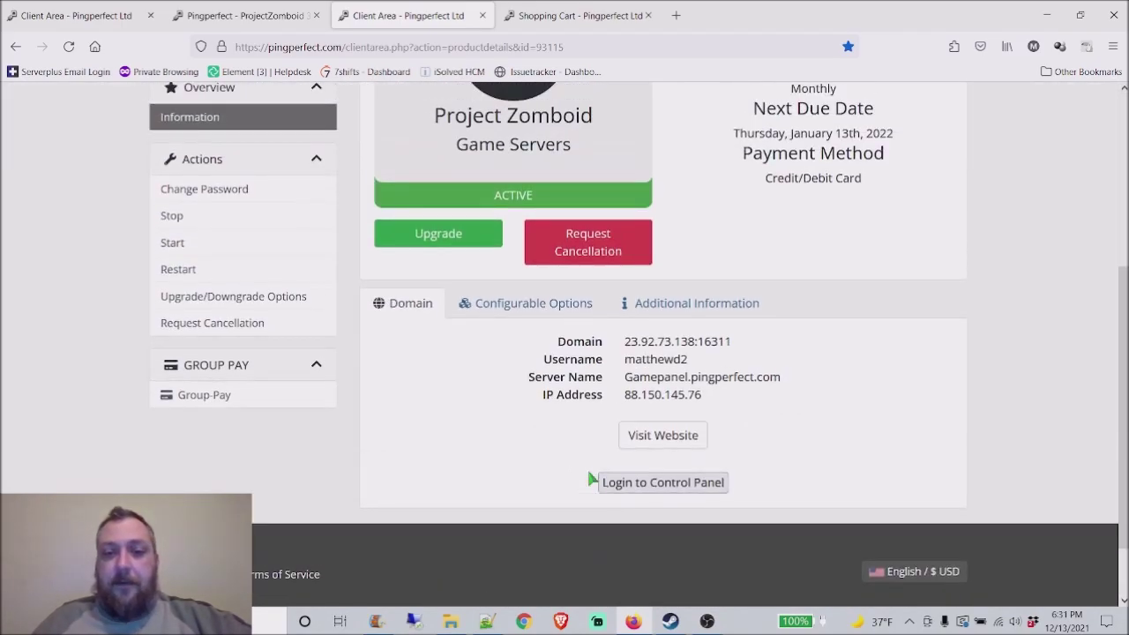
{"action": "left_click", "coordinate": [676, 482]}
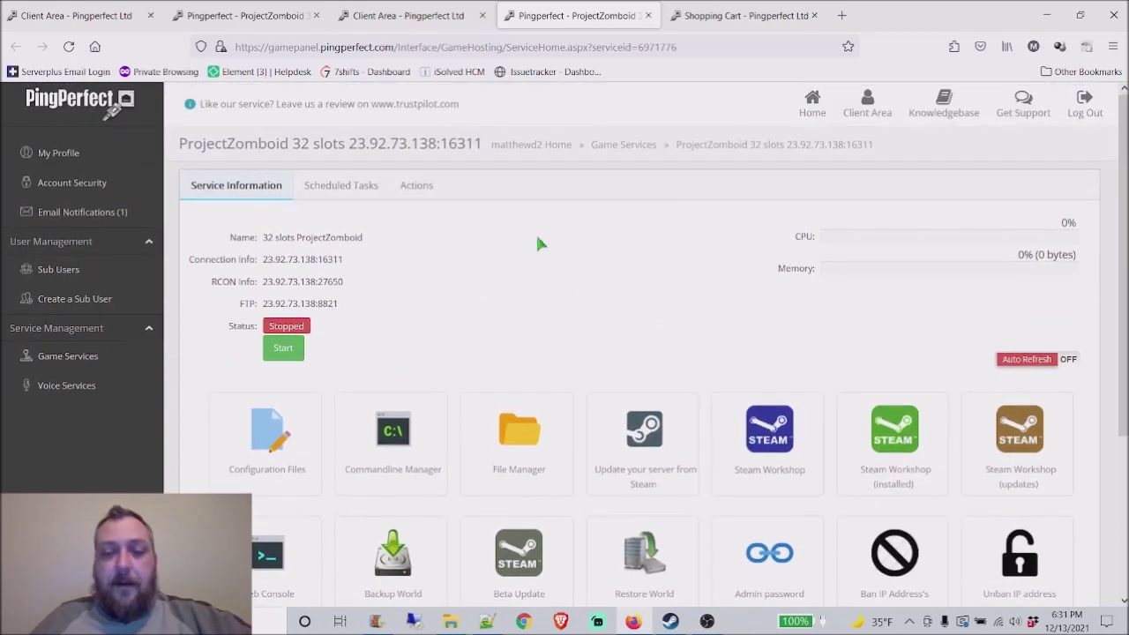
{"action": "left_click", "coordinate": [629, 471]}
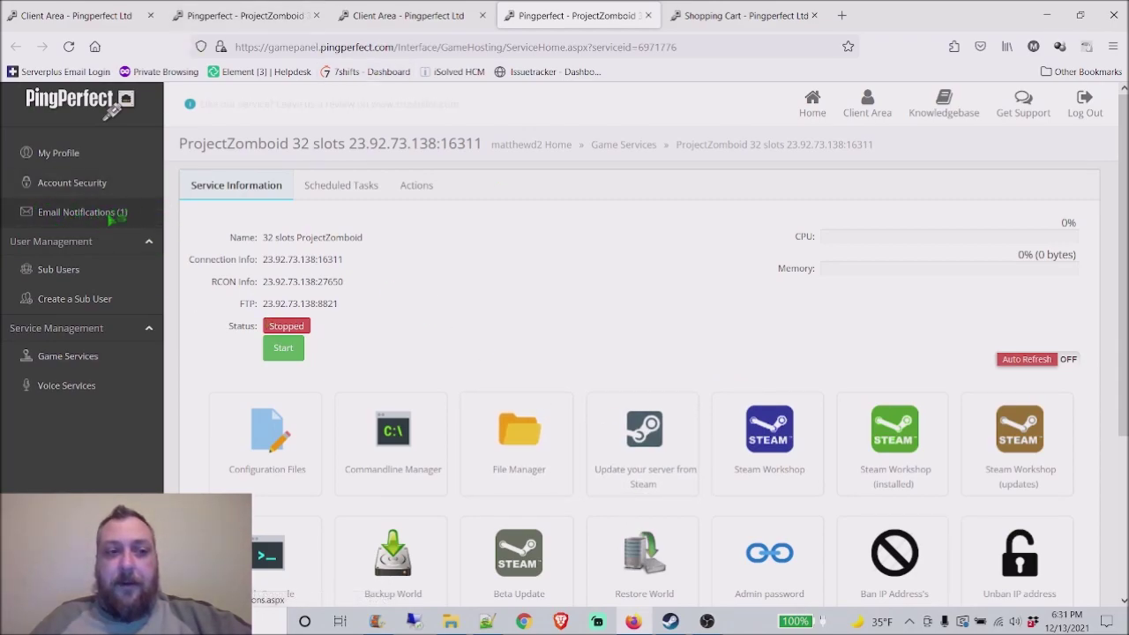
{"action": "scroll", "coordinate": [582, 318], "scroll_direction": "down", "scroll_amount": 3}
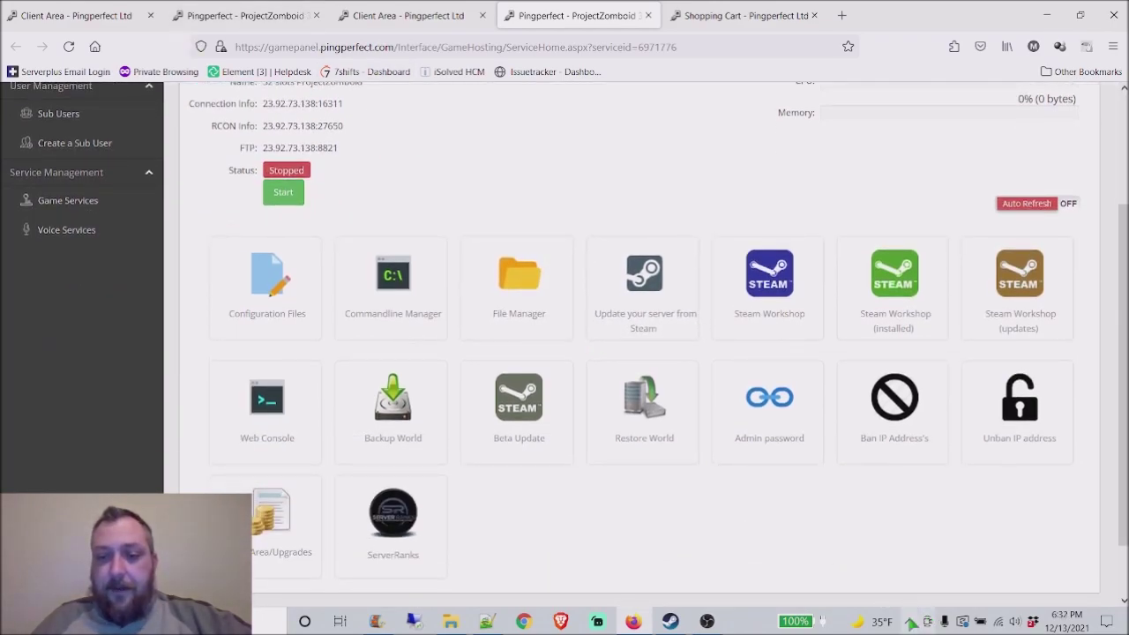
{"action": "scroll", "coordinate": [530, 353], "scroll_direction": "up", "scroll_amount": 2}
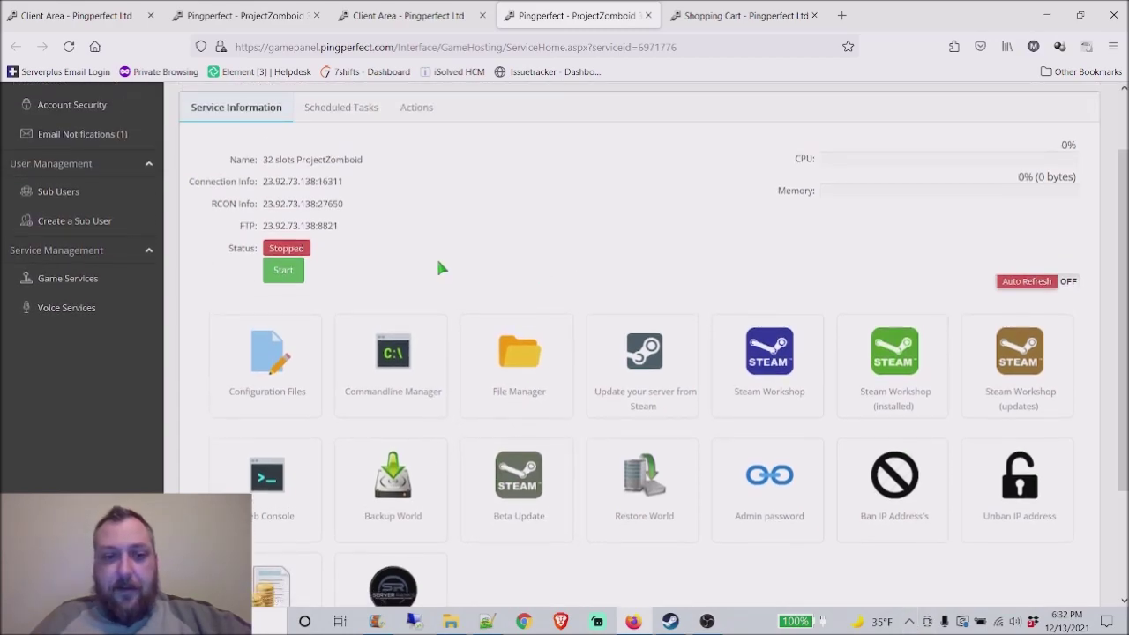
{"action": "scroll", "coordinate": [468, 317], "scroll_direction": "down", "scroll_amount": 2}
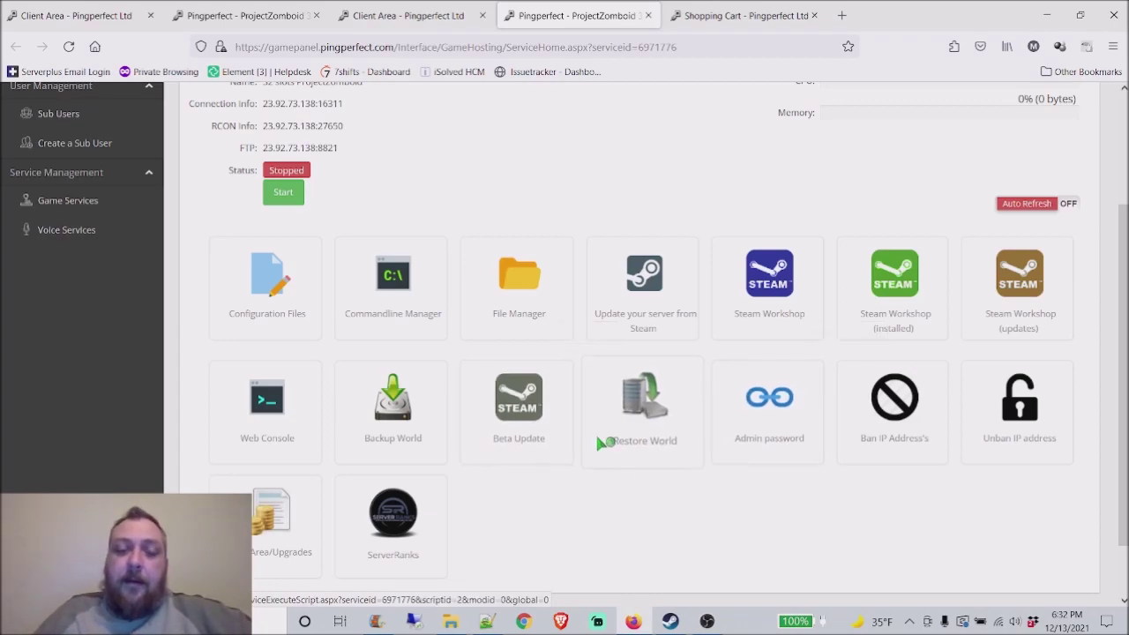
{"action": "left_click", "coordinate": [593, 406]}
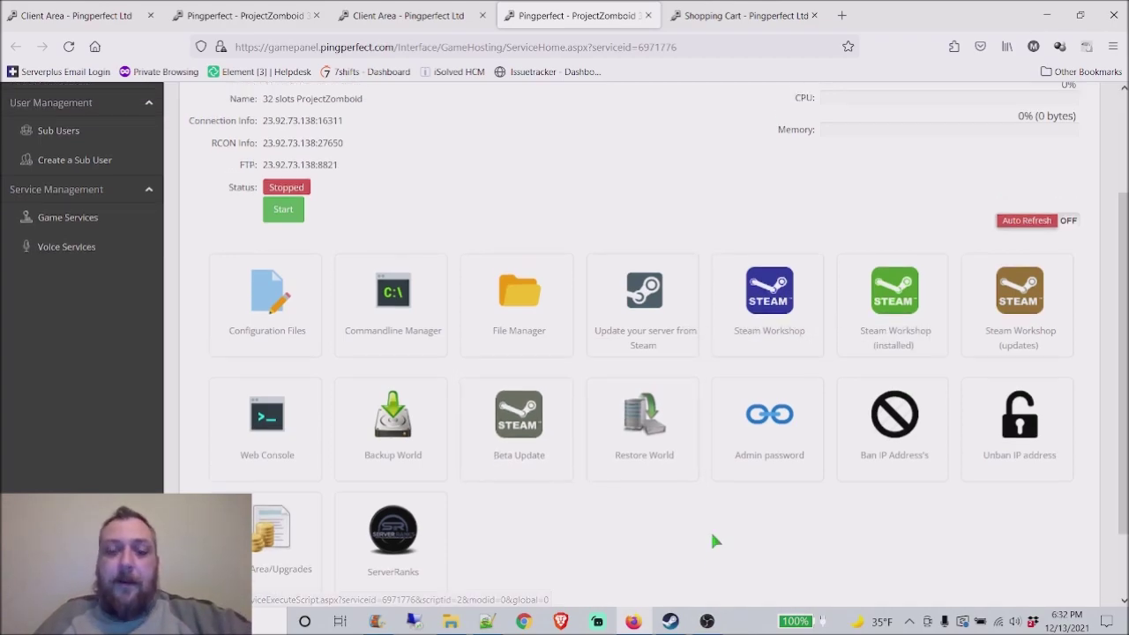
Step: In Project Zomboid's Steam properties, keep the b41multiplayer latest beta branch selected
{"action": "left_click", "coordinate": [670, 621]}
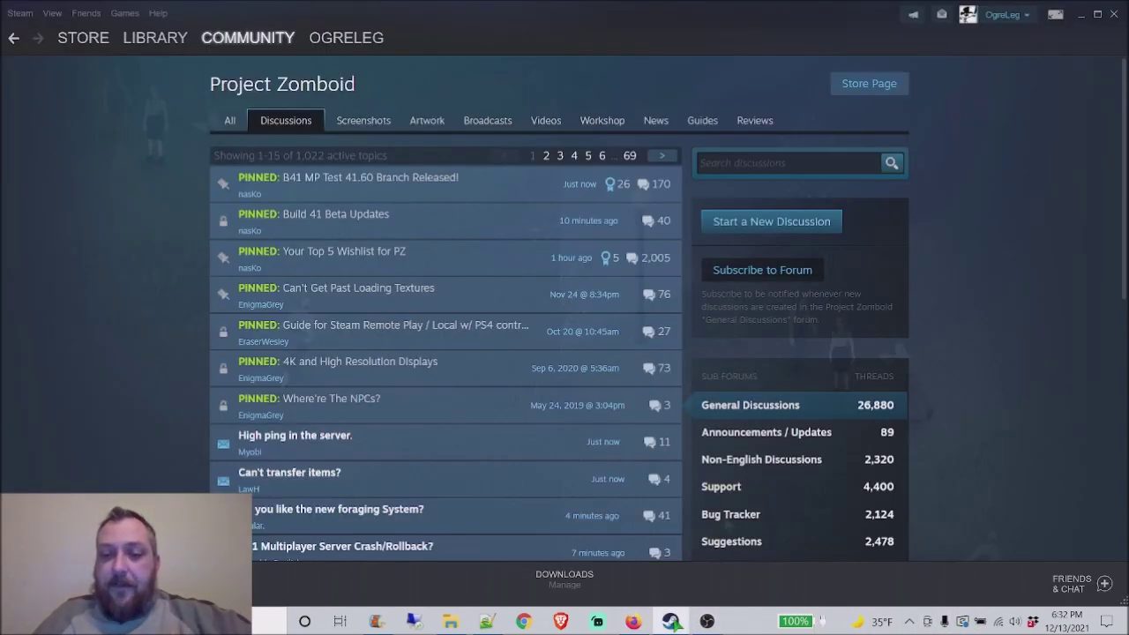
{"action": "left_click", "coordinate": [155, 37]}
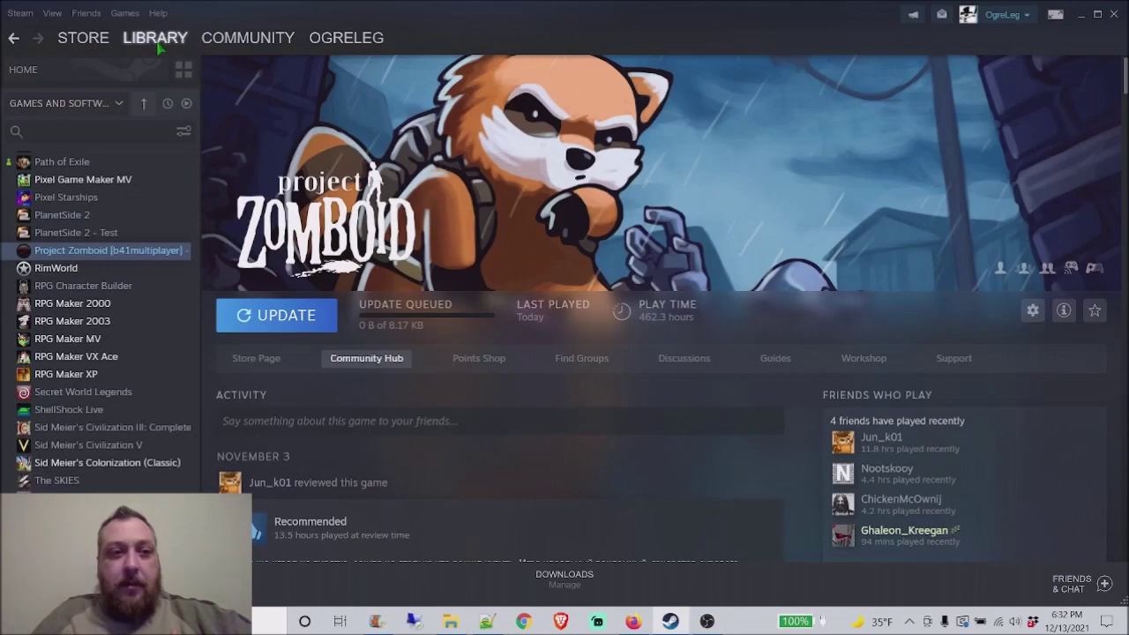
{"action": "right_click", "coordinate": [146, 256]}
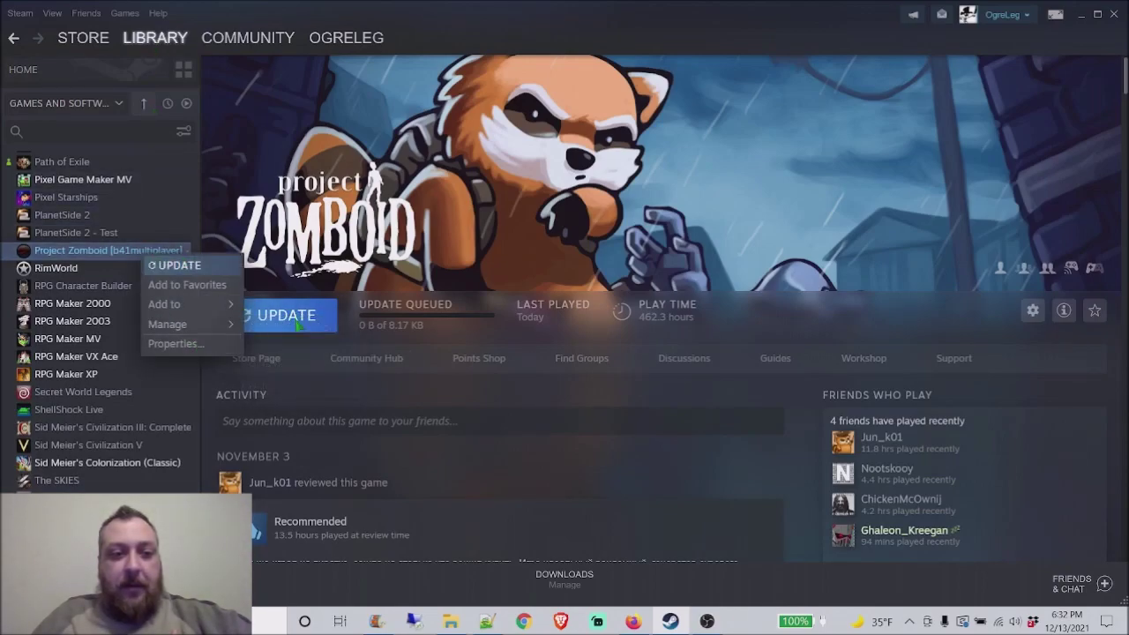
{"action": "left_click", "coordinate": [187, 347]}
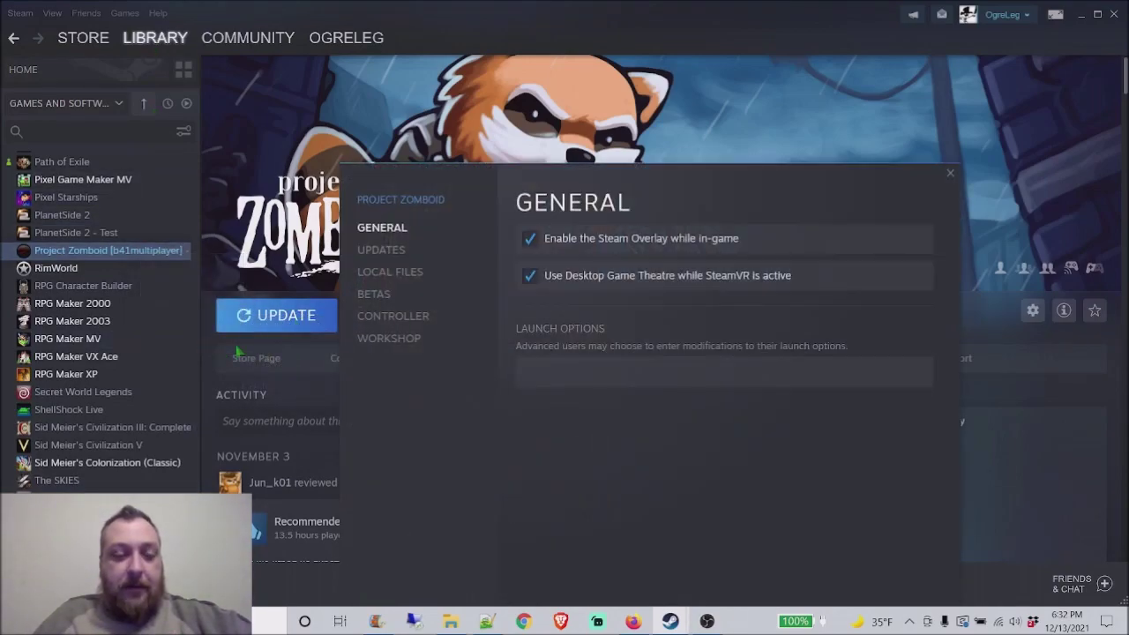
{"action": "left_click", "coordinate": [401, 301]}
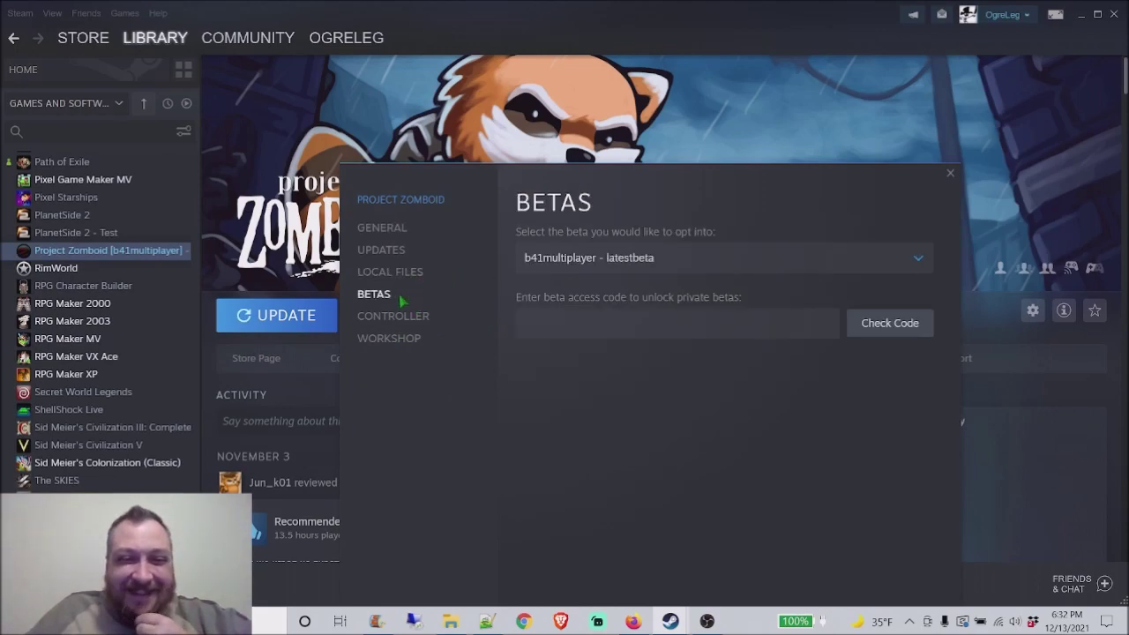
{"action": "left_click", "coordinate": [852, 264]}
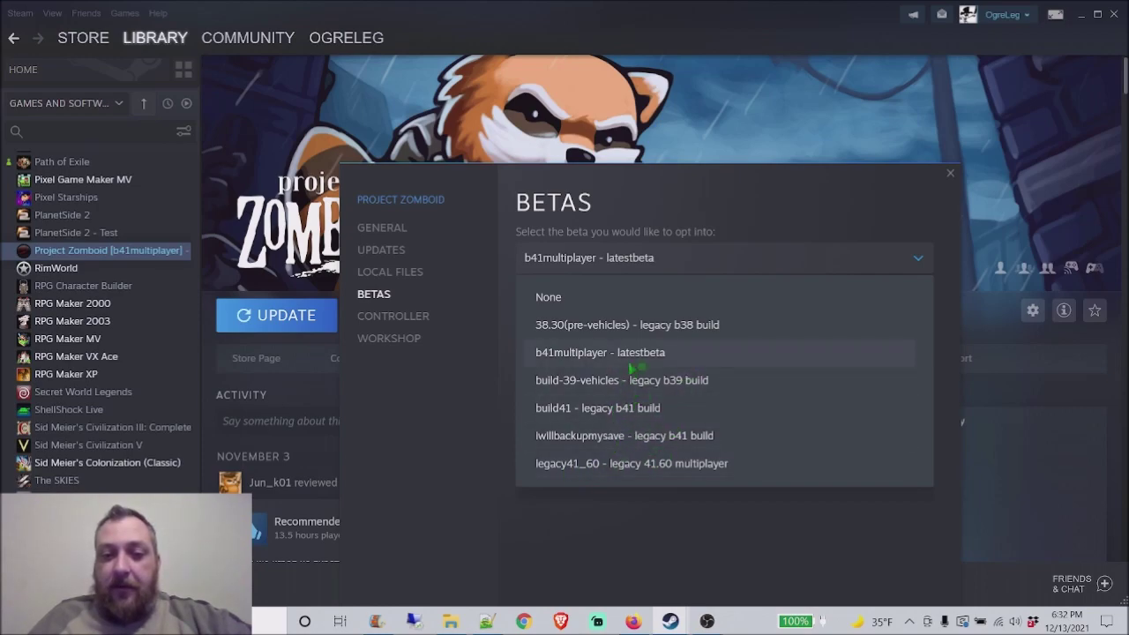
{"action": "left_click", "coordinate": [602, 361]}
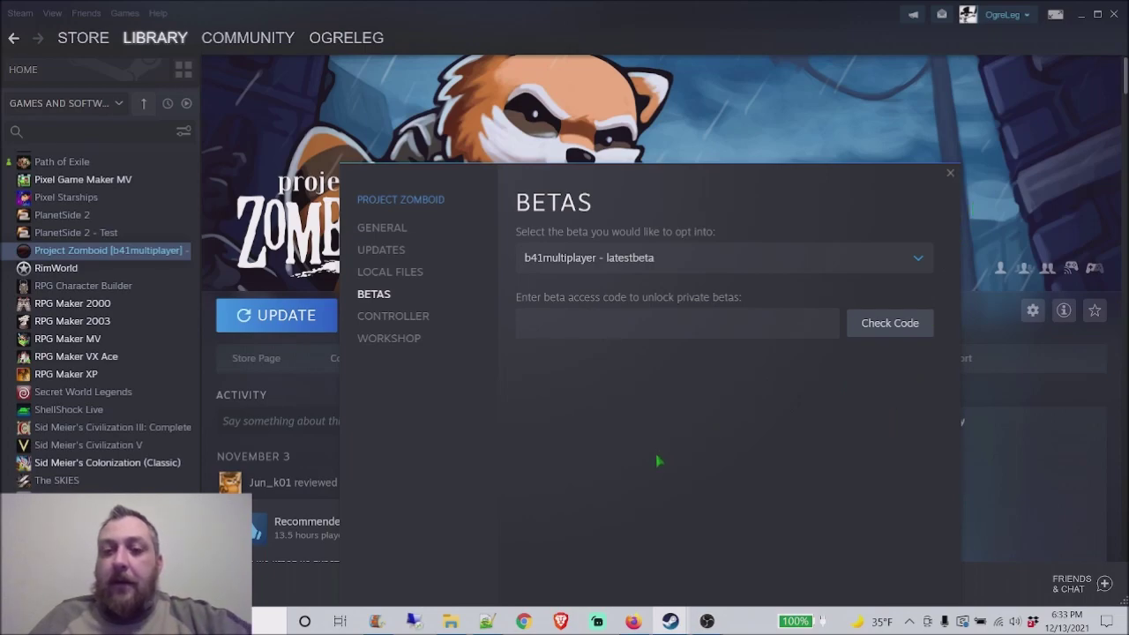
{"action": "left_click", "coordinate": [950, 174]}
Step: Install the pending Project Zomboid update and launch the game in normal mode
{"action": "left_click", "coordinate": [298, 319]}
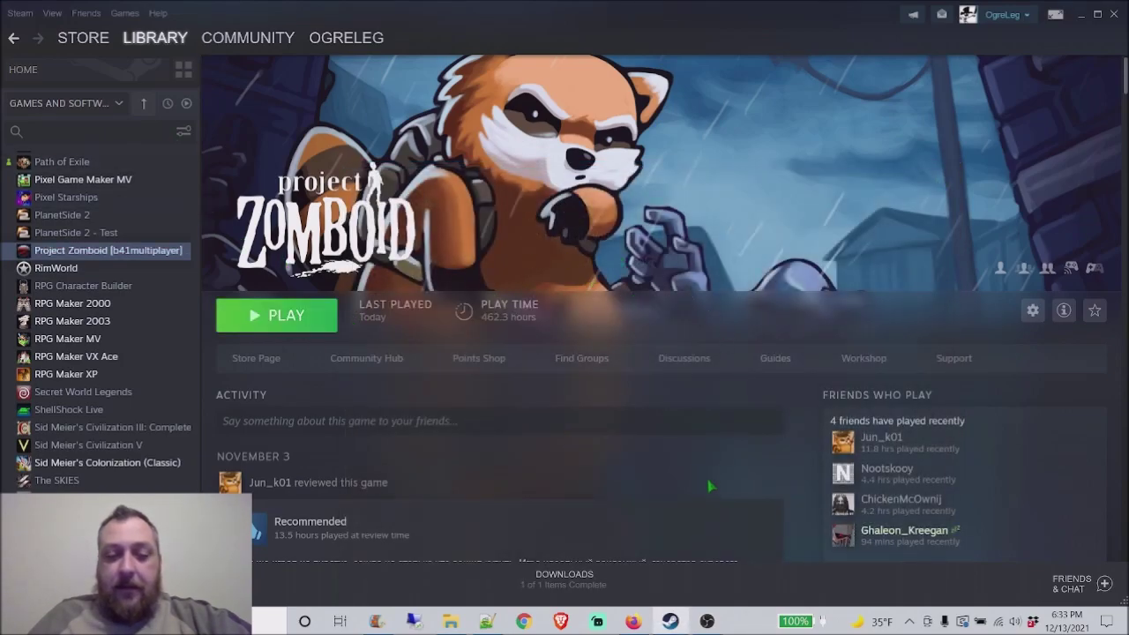
{"action": "scroll", "coordinate": [709, 486], "scroll_direction": "down", "scroll_amount": 1}
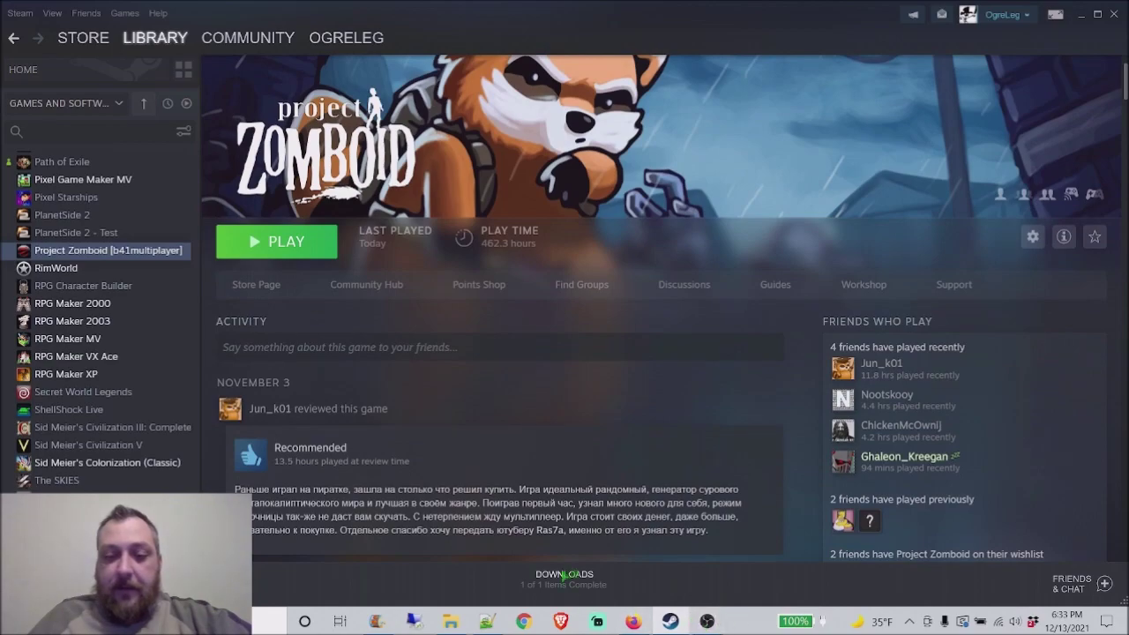
{"action": "mouse_move", "coordinate": [641, 621]}
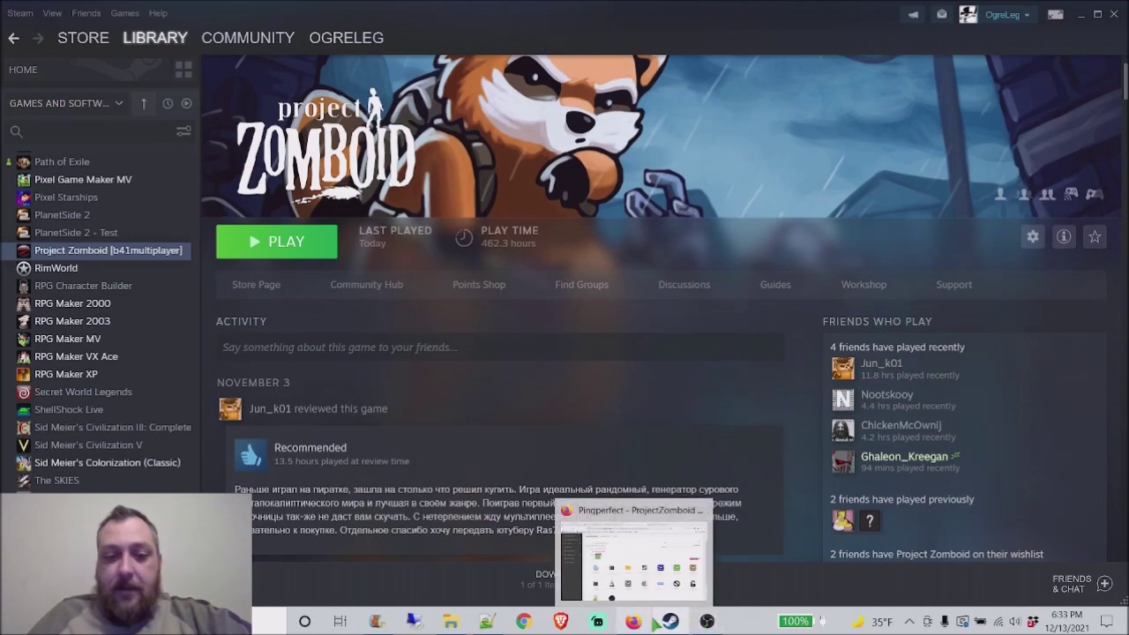
{"action": "left_click", "coordinate": [276, 241]}
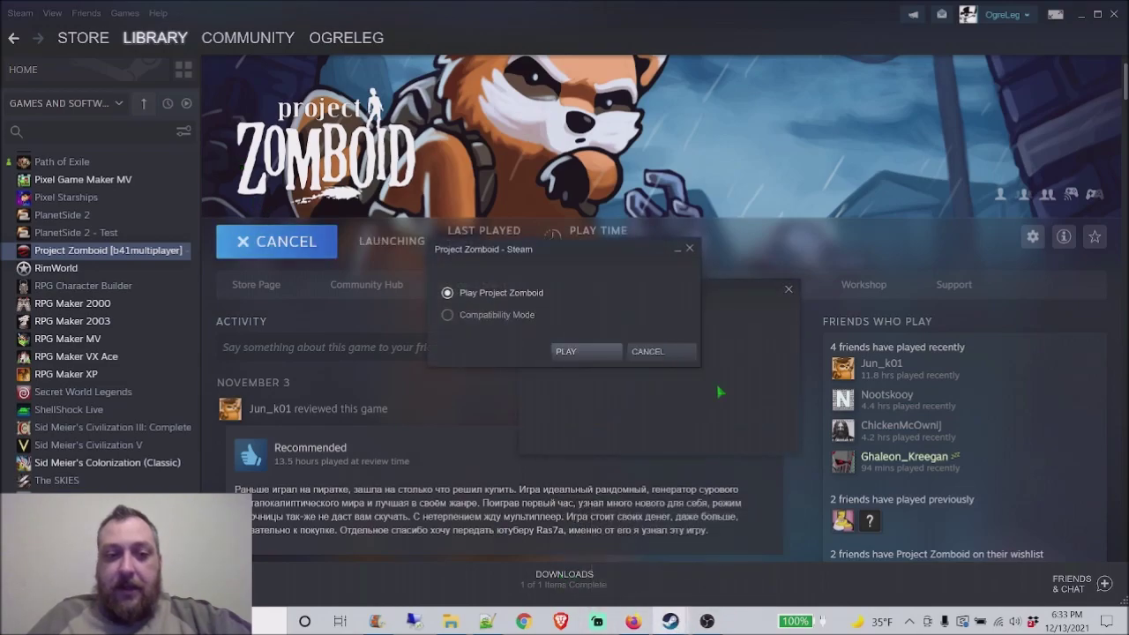
{"action": "left_click", "coordinate": [593, 356]}
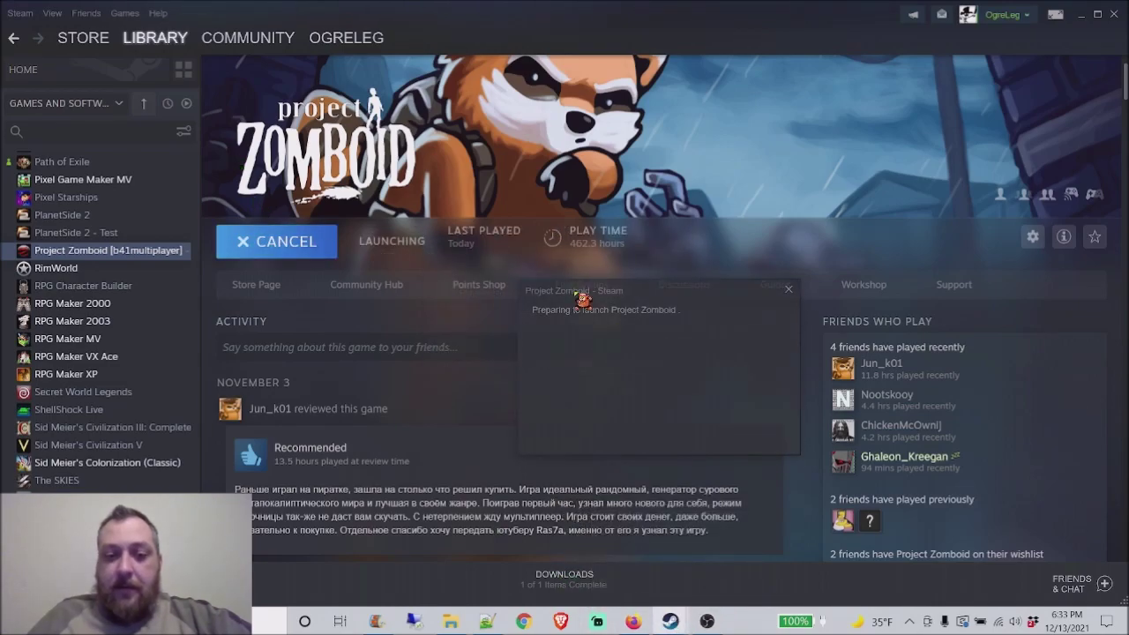
{"action": "left_click", "coordinate": [635, 621]}
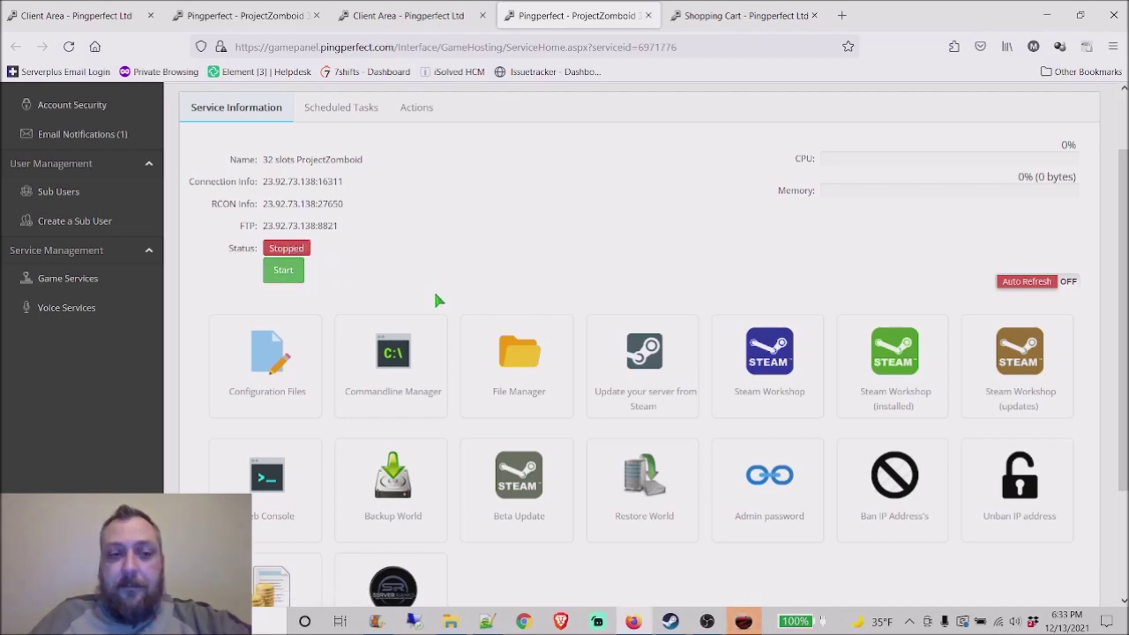
Step: Confirm the Commandline Manager has b41multiplayer selected, then return to the server overview
{"action": "scroll", "coordinate": [477, 309], "scroll_direction": "down", "scroll_amount": 1}
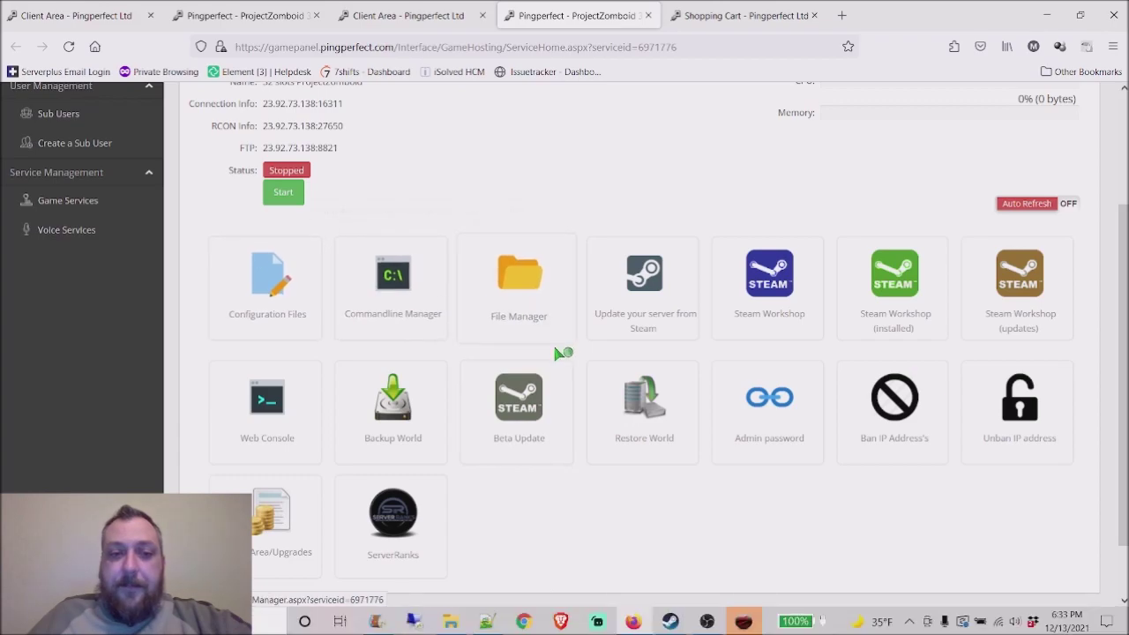
{"action": "scroll", "coordinate": [541, 335], "scroll_direction": "up", "scroll_amount": 3}
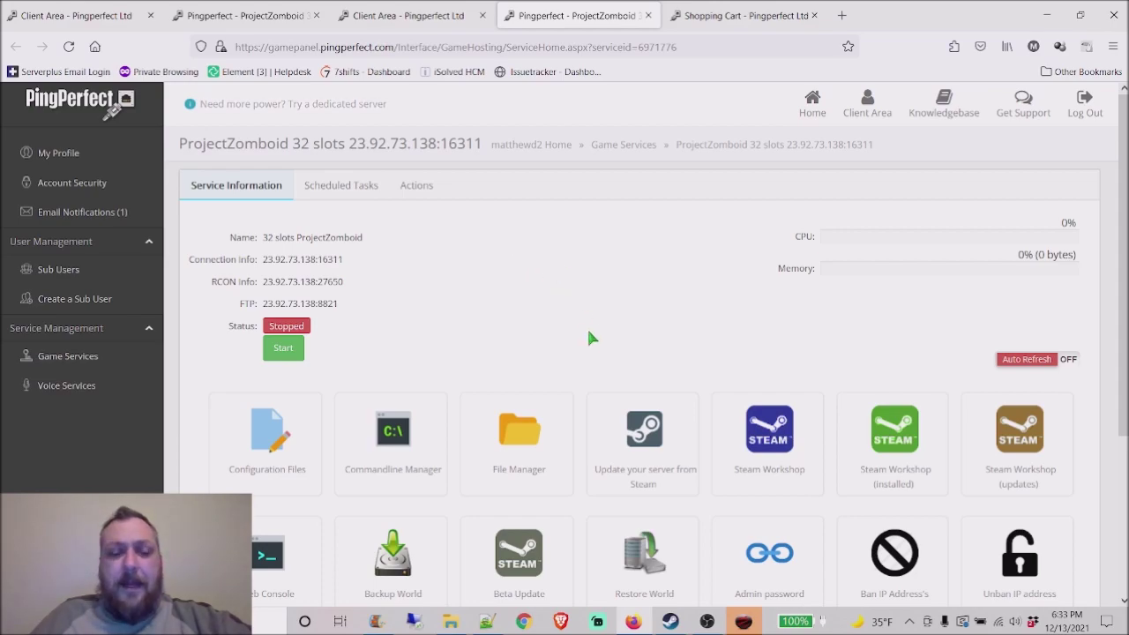
{"action": "scroll", "coordinate": [586, 331], "scroll_direction": "down", "scroll_amount": 2}
{"action": "scroll", "coordinate": [446, 247], "scroll_direction": "down", "scroll_amount": 2}
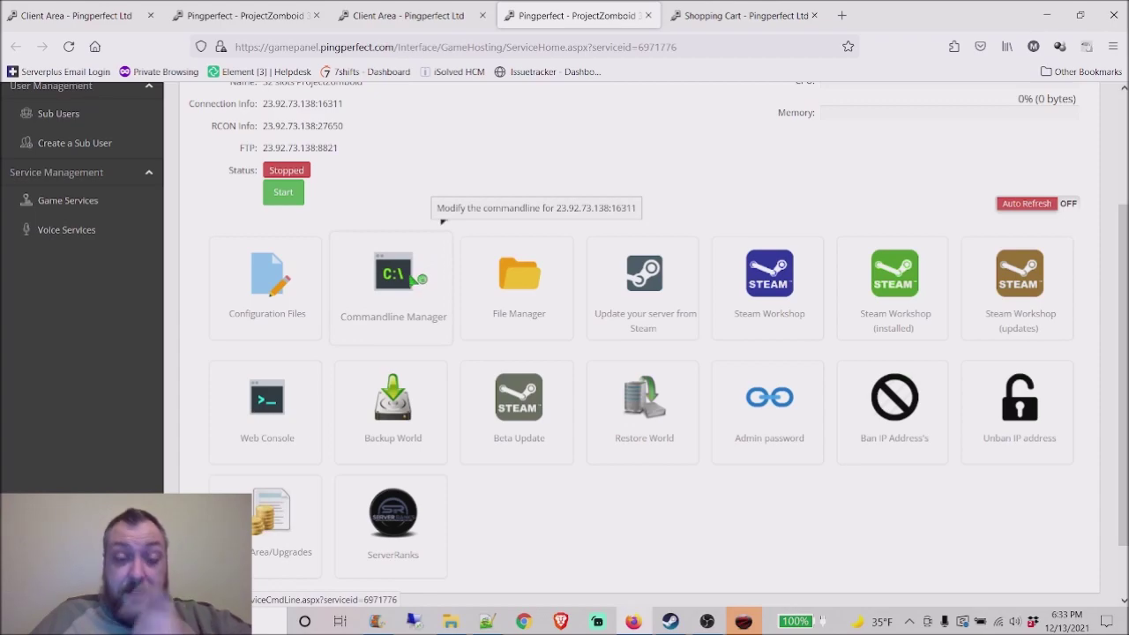
{"action": "left_click", "coordinate": [413, 275]}
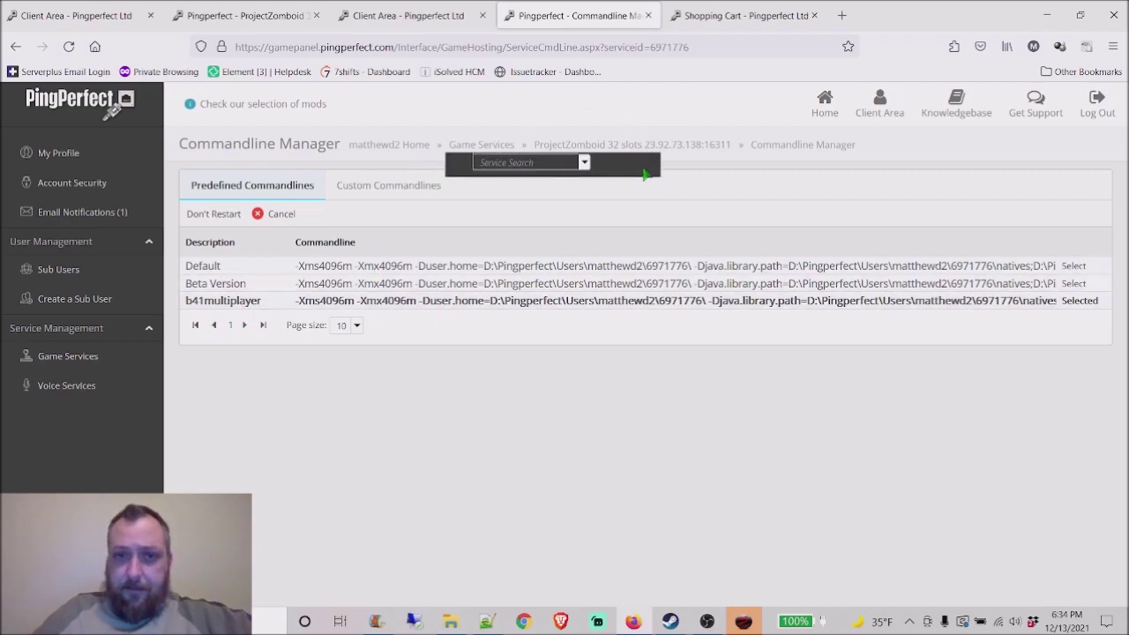
{"action": "left_click", "coordinate": [675, 146]}
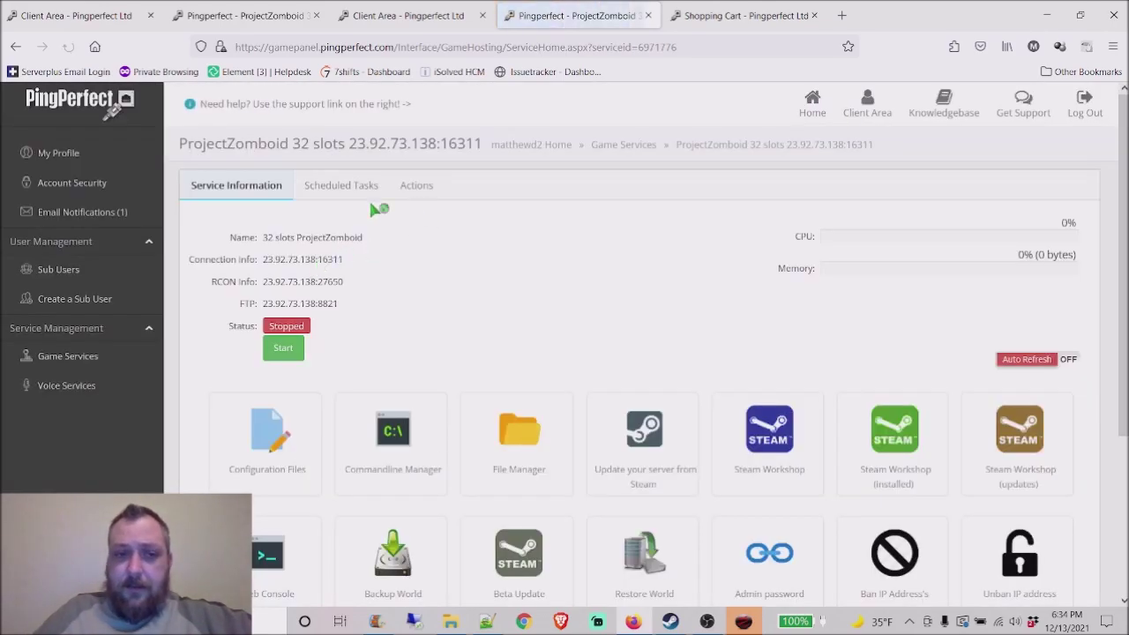
{"action": "scroll", "coordinate": [424, 298], "scroll_direction": "down", "scroll_amount": 2}
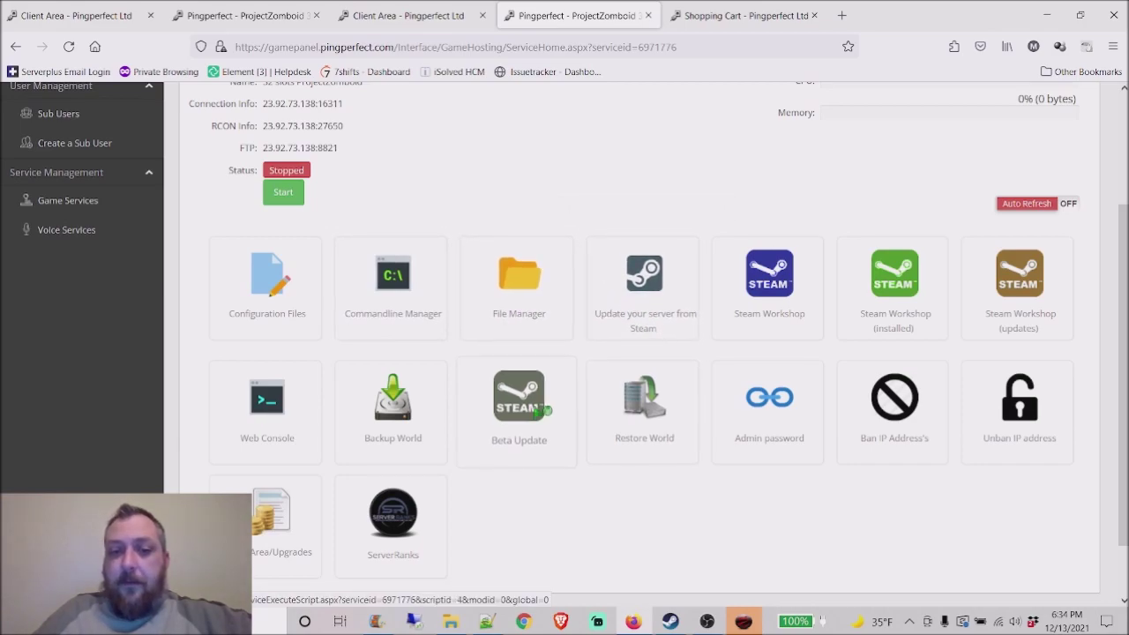
Step: Execute the Beta Update with the Beta Branch set to b41multiplayer
{"action": "left_click", "coordinate": [537, 423]}
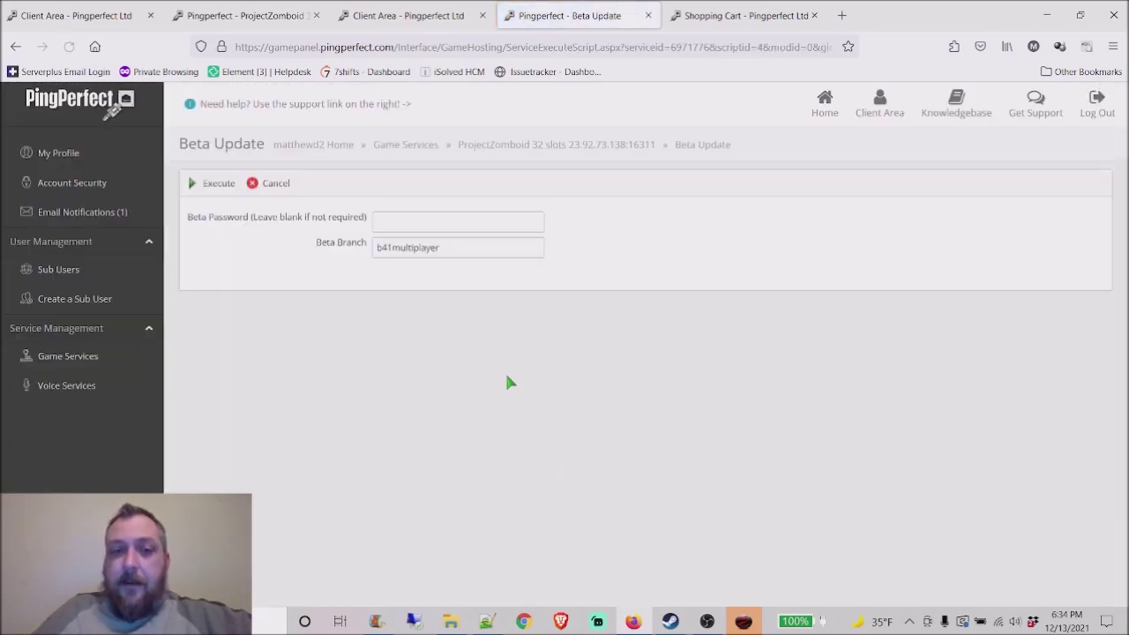
{"action": "key", "text": "ctrl+a"}
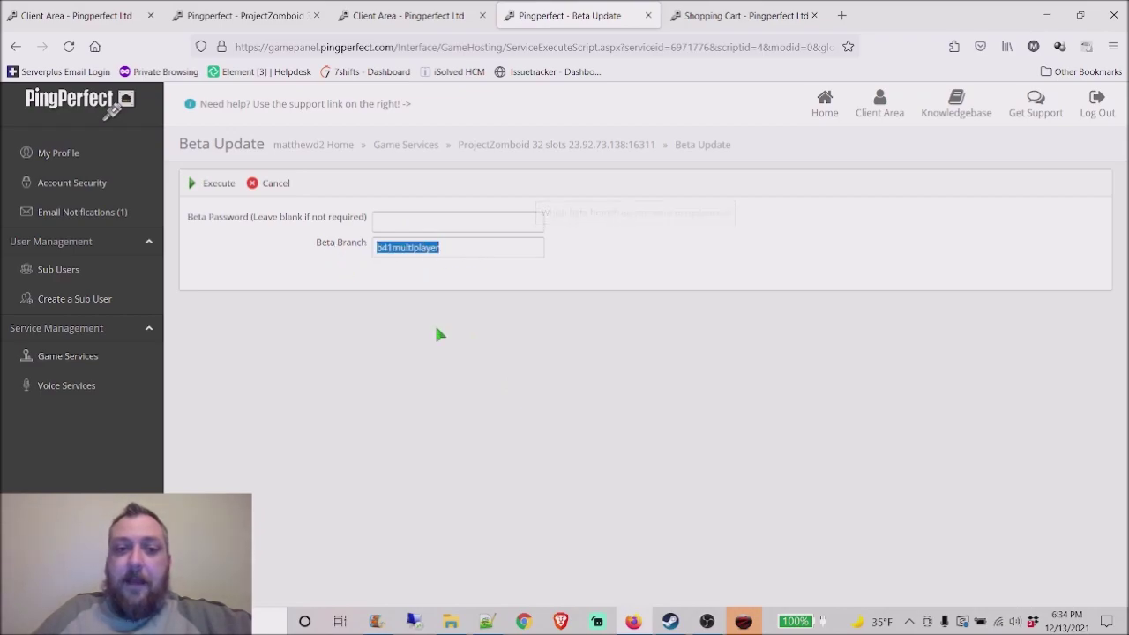
{"action": "left_click", "coordinate": [461, 253]}
{"action": "left_click_drag", "start_coordinate": [488, 254], "coordinate": [346, 243]}
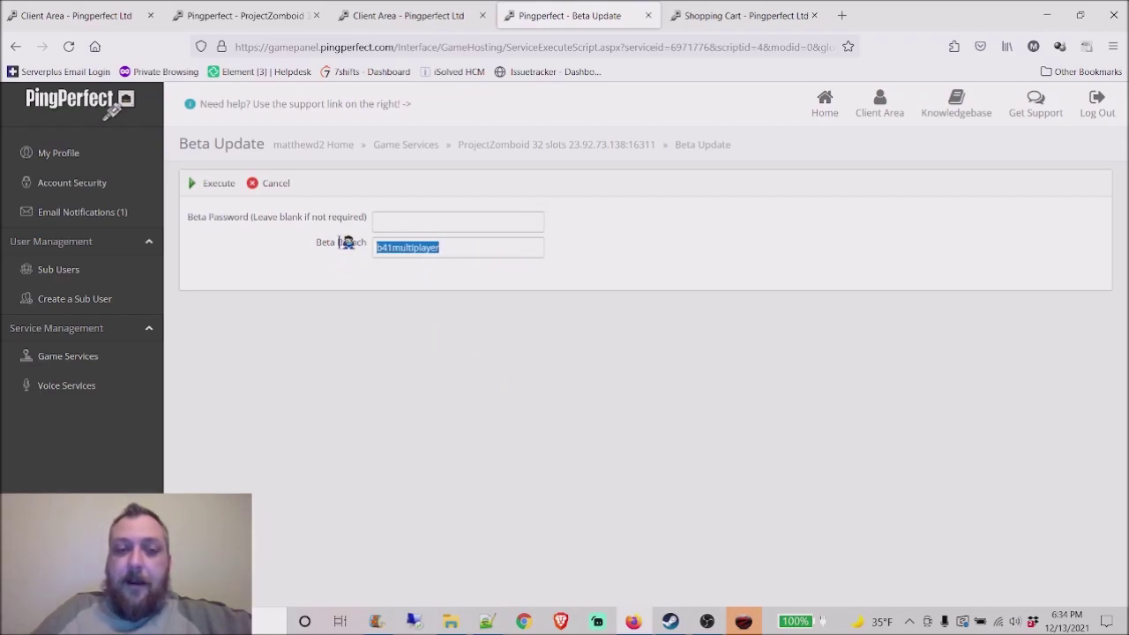
{"action": "left_click", "coordinate": [485, 250]}
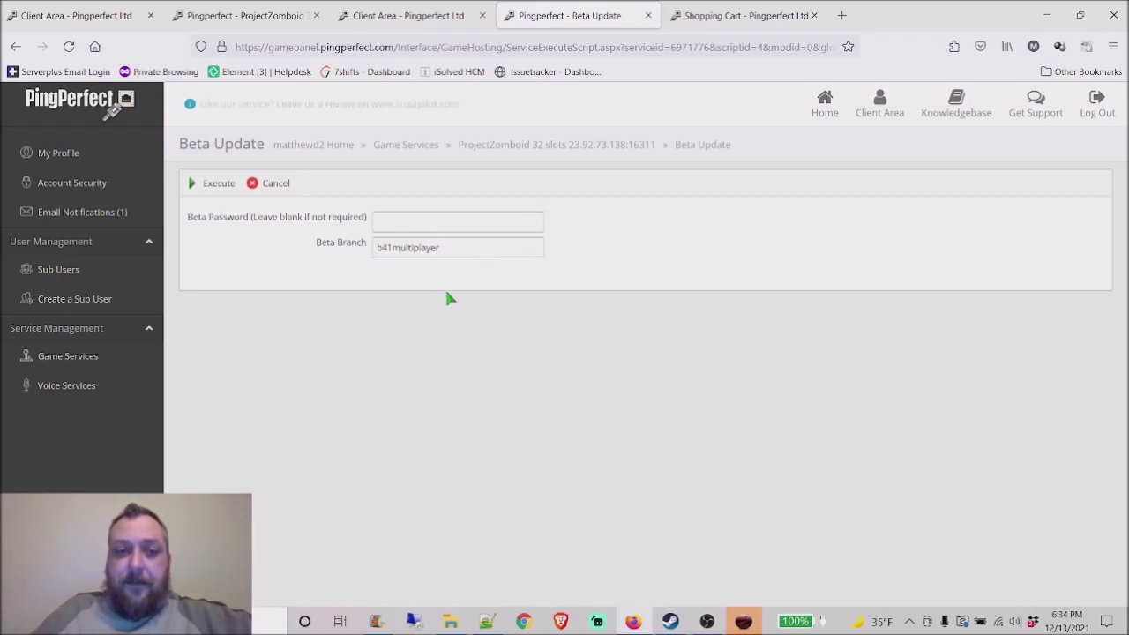
{"action": "left_click", "coordinate": [213, 185]}
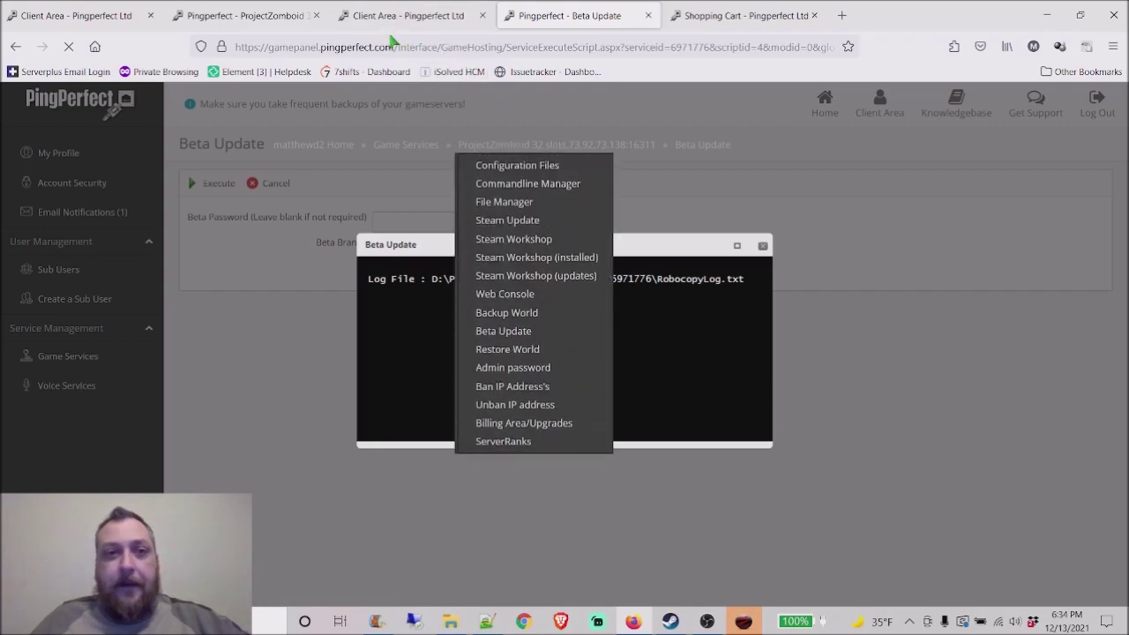
Step: Check the beta update log, then return to the Zomboid server overview
{"action": "left_click", "coordinate": [411, 21]}
{"action": "left_click", "coordinate": [562, 21]}
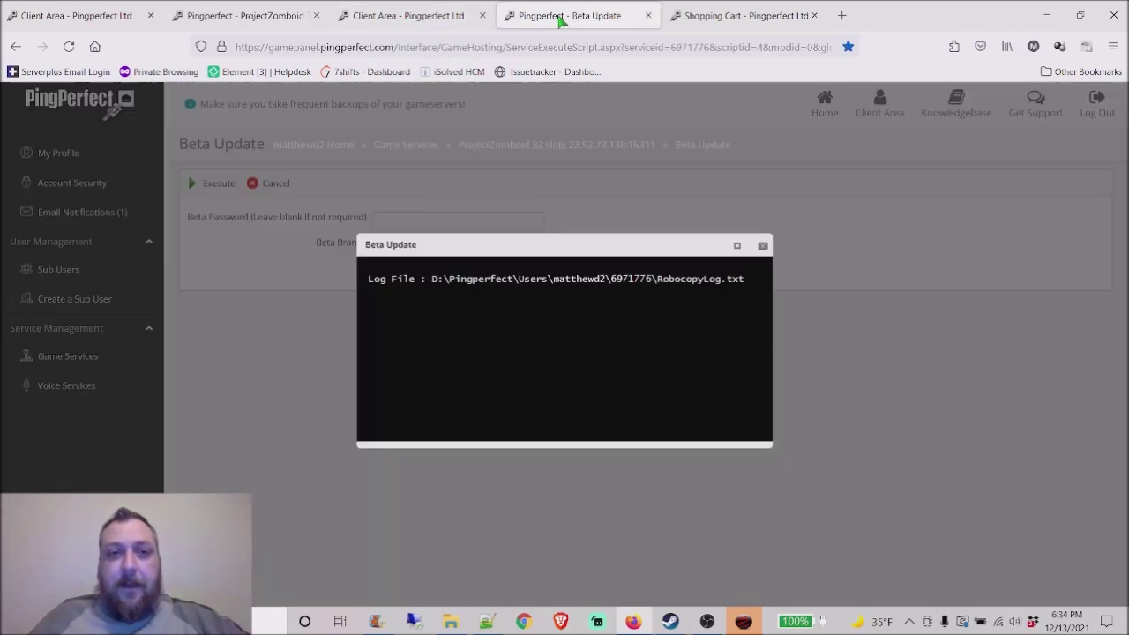
{"action": "left_click", "coordinate": [245, 18]}
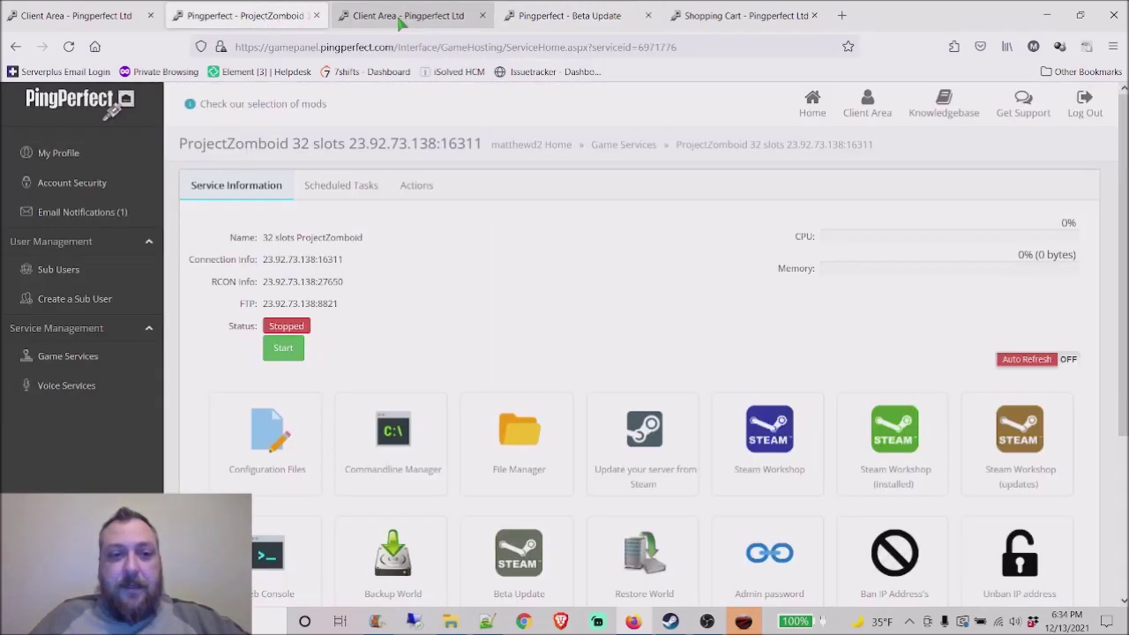
{"action": "scroll", "coordinate": [617, 303], "scroll_direction": "down", "scroll_amount": 3}
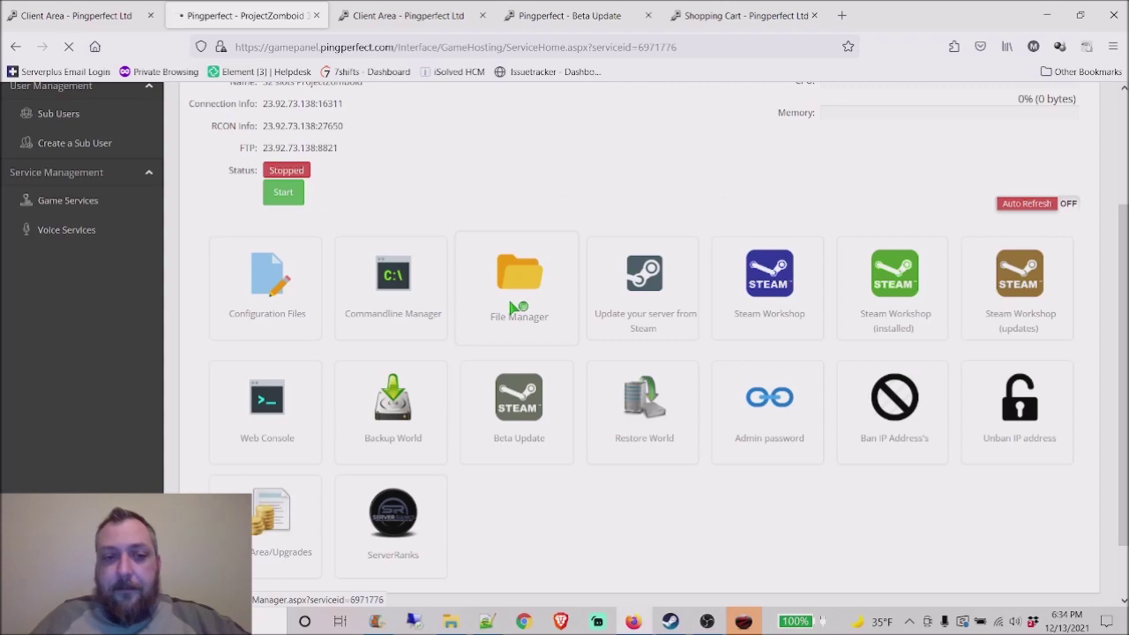
Step: Open the Zomboid folder in the file manager and check the beta update log's progress
{"action": "left_click", "coordinate": [513, 307]}
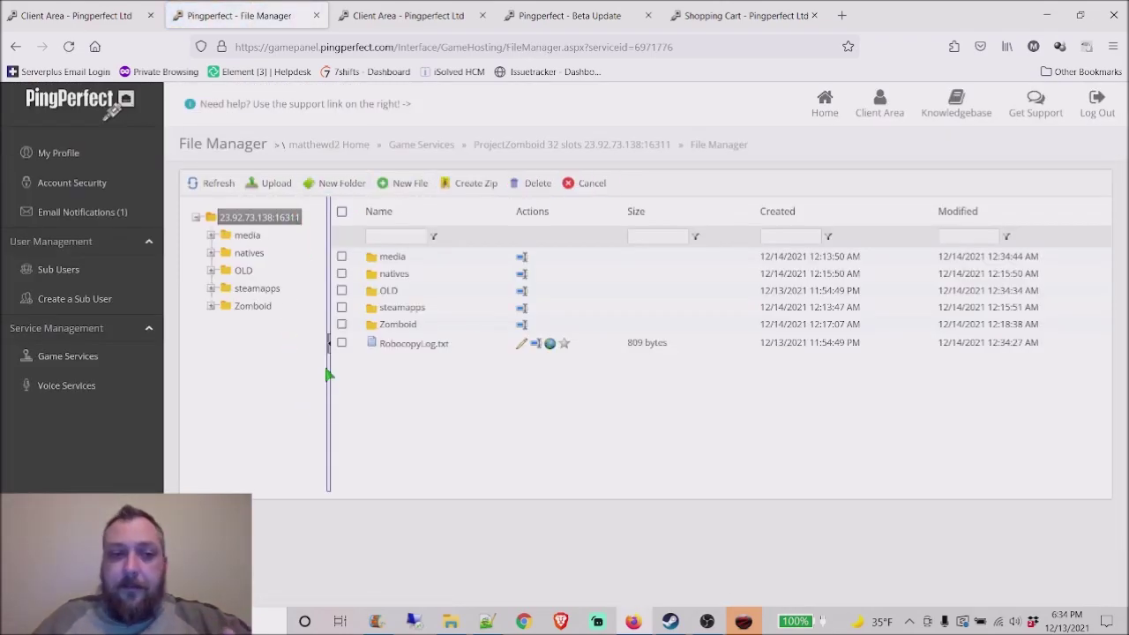
{"action": "left_click", "coordinate": [255, 308]}
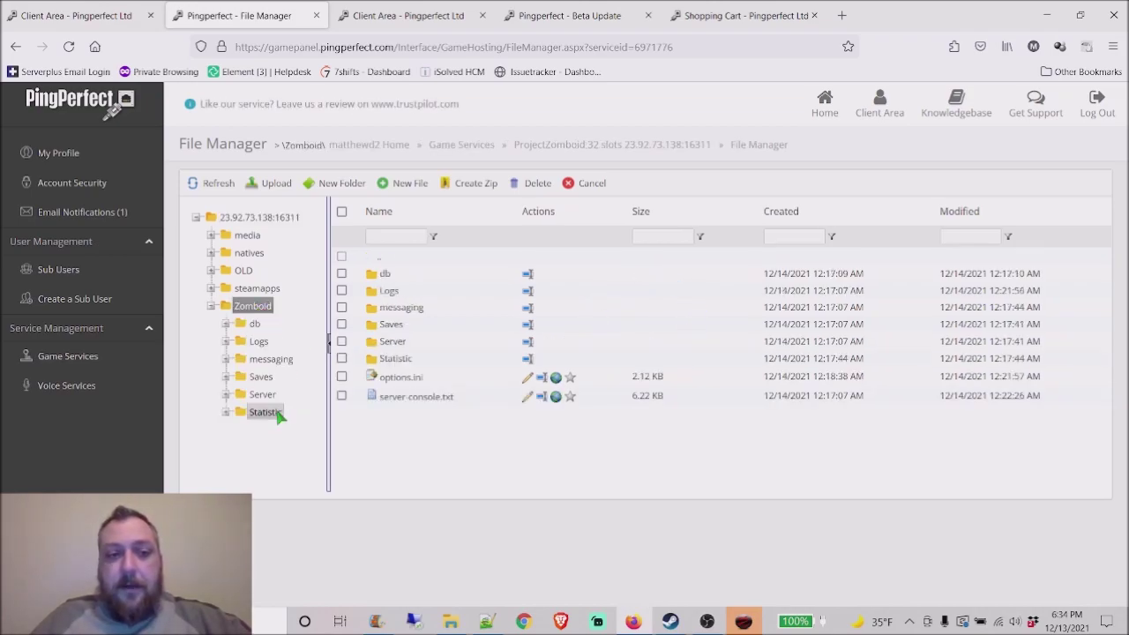
{"action": "left_click", "coordinate": [424, 18]}
{"action": "left_click", "coordinate": [537, 16]}
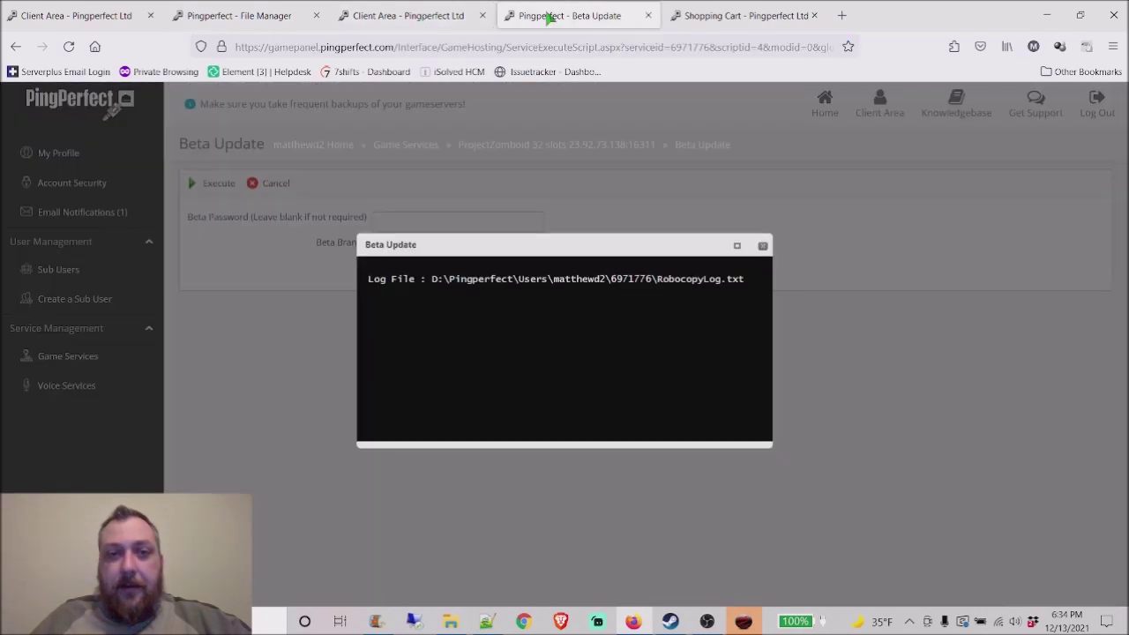
{"action": "left_click", "coordinate": [245, 15]}
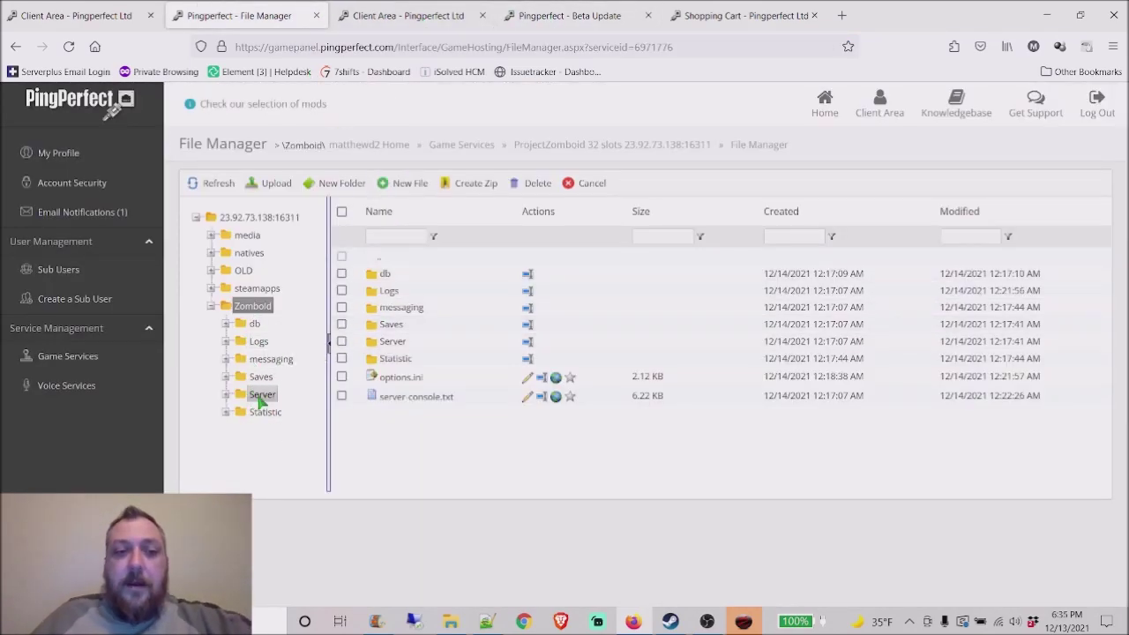
Step: Open servertest.ini from the Server folder and review its GlobalChat through SpawnPoint lines
{"action": "left_click", "coordinate": [261, 396]}
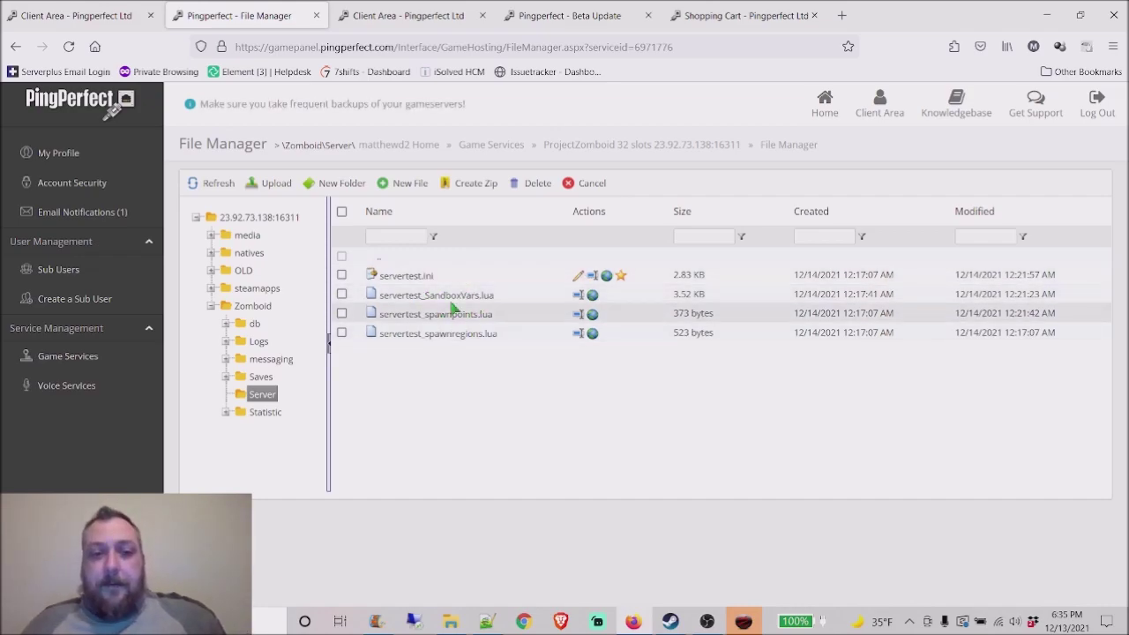
{"action": "left_click", "coordinate": [580, 278]}
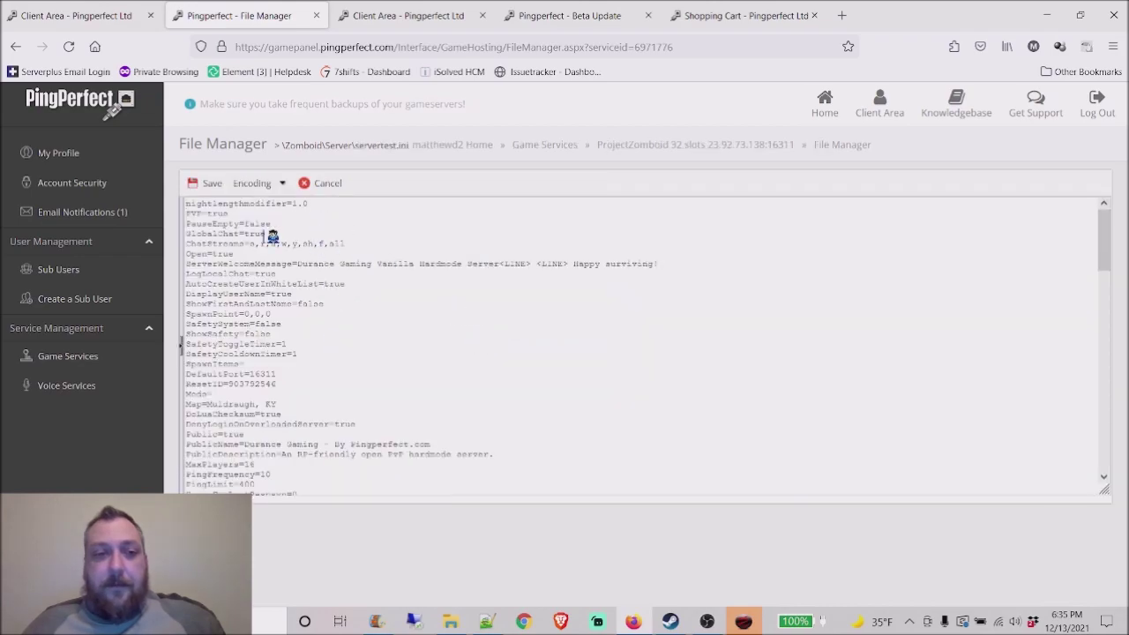
{"action": "left_click_drag", "start_coordinate": [250, 233], "coordinate": [357, 304]}
{"action": "left_click", "coordinate": [452, 331]}
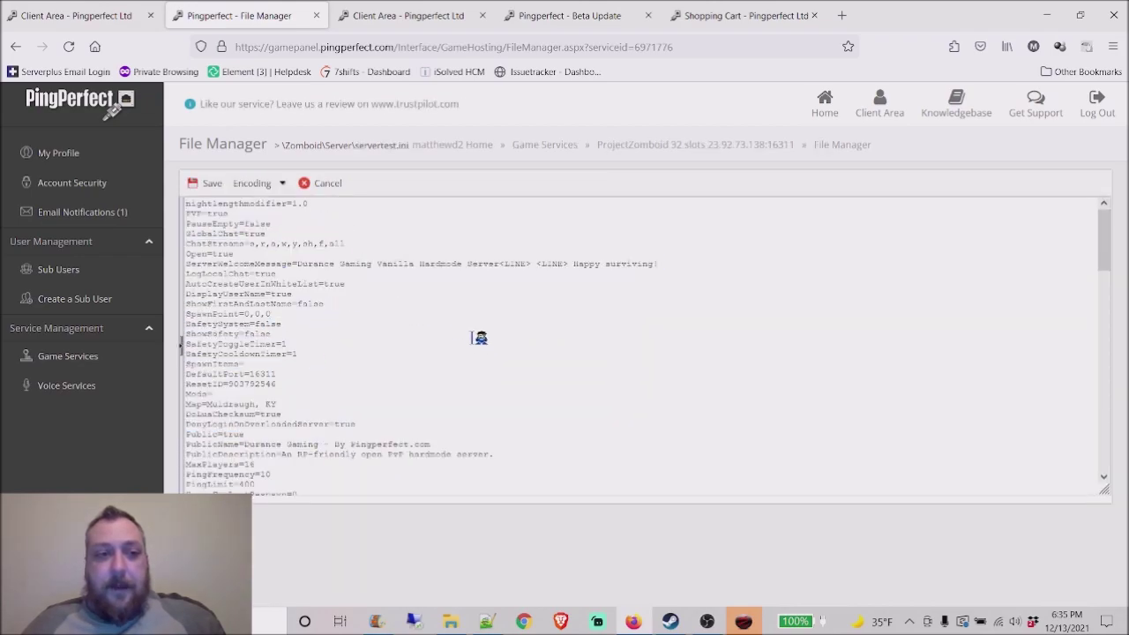
Step: Dismiss Project Zomboid's Build 41 MP welcome notice and open Host Game for servertest
{"action": "left_click", "coordinate": [744, 621]}
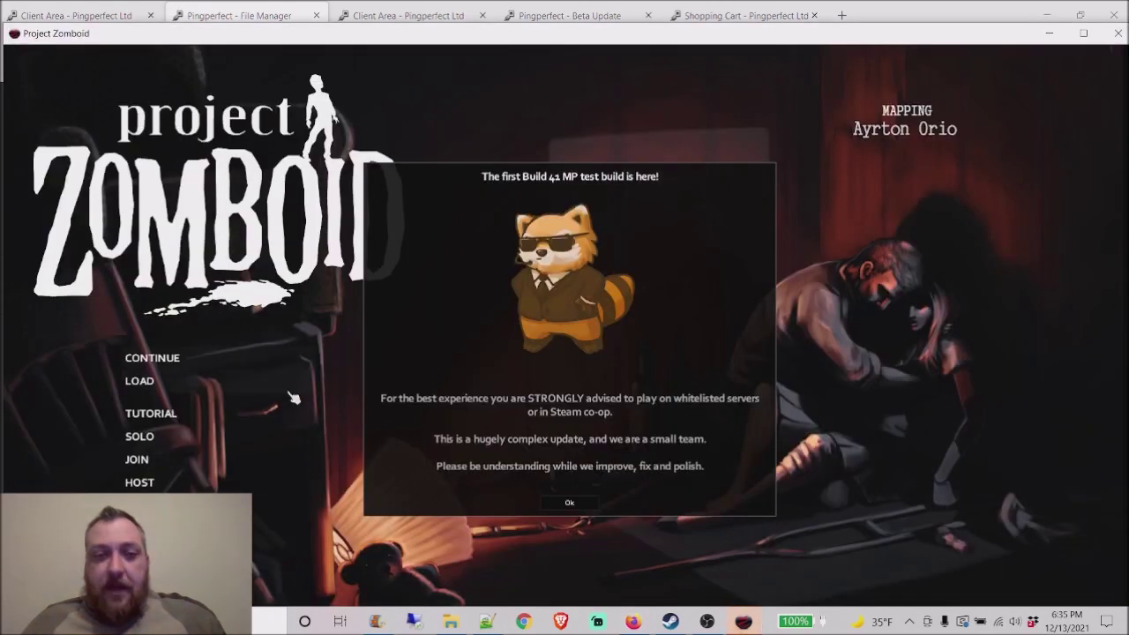
{"action": "left_click", "coordinate": [569, 503]}
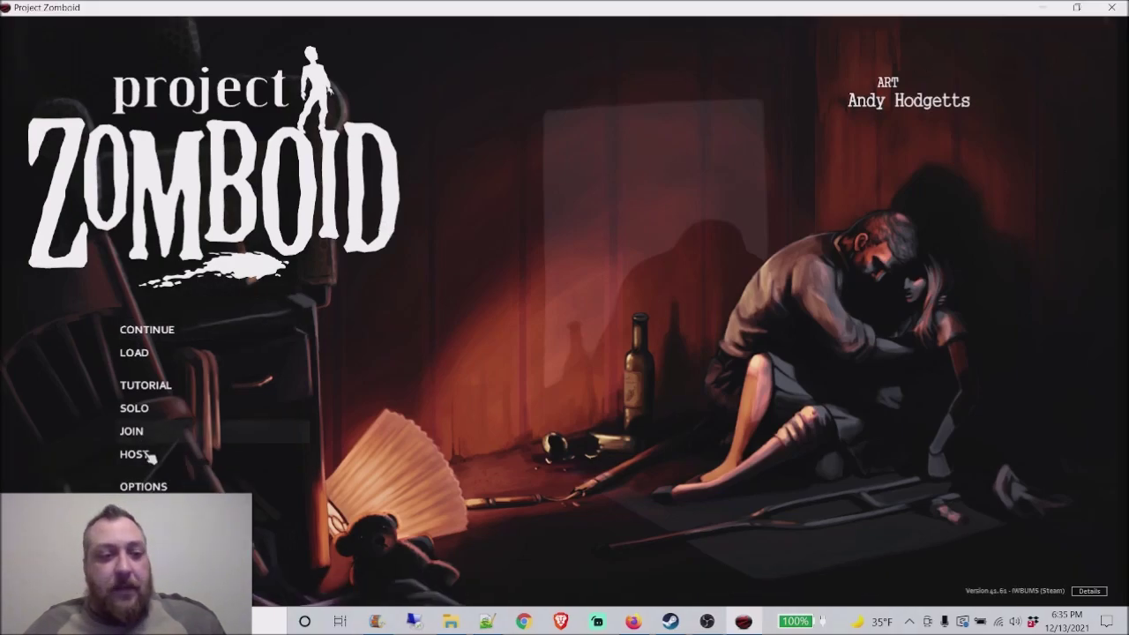
{"action": "left_click", "coordinate": [137, 454]}
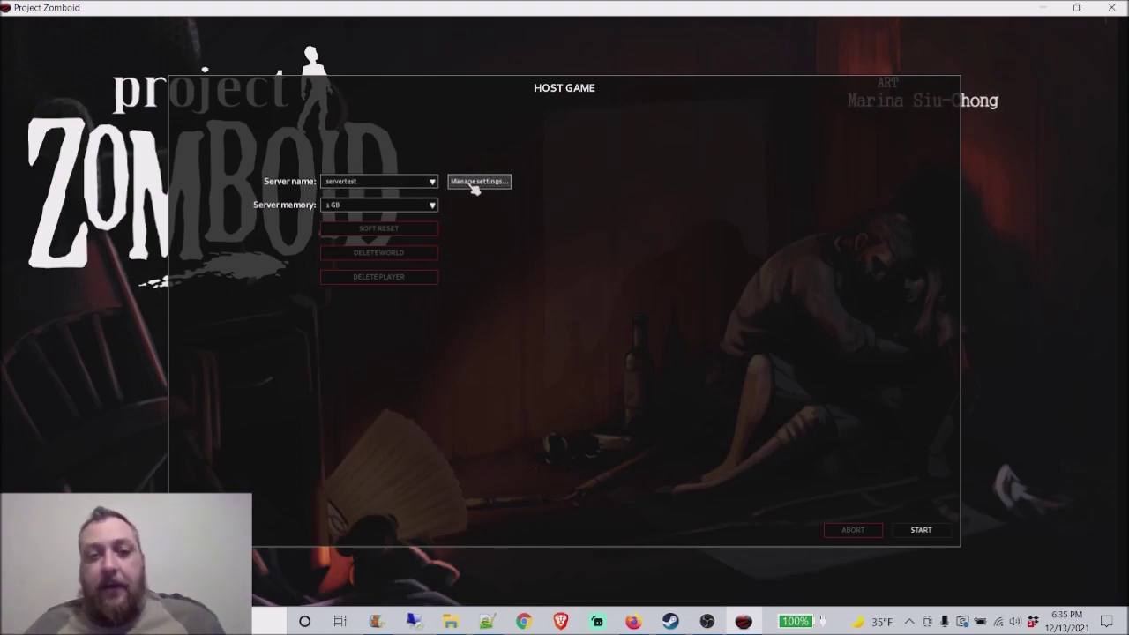
Step: Open the servertest settings editor and review its Map, Fire, Chat and Other categories
{"action": "left_click", "coordinate": [473, 183]}
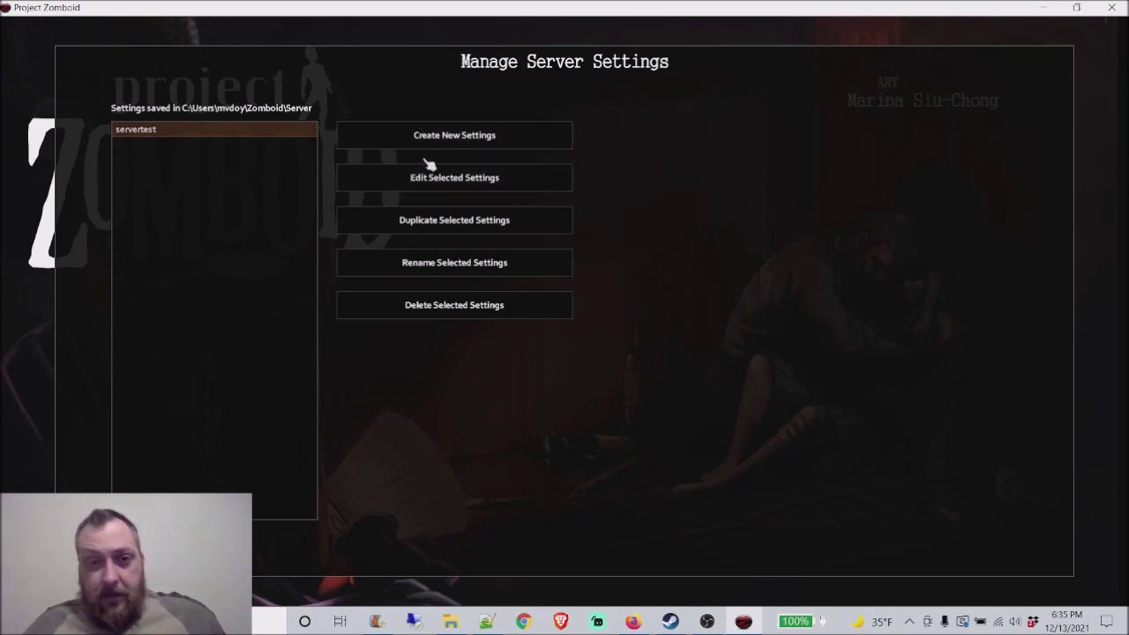
{"action": "left_click", "coordinate": [427, 179]}
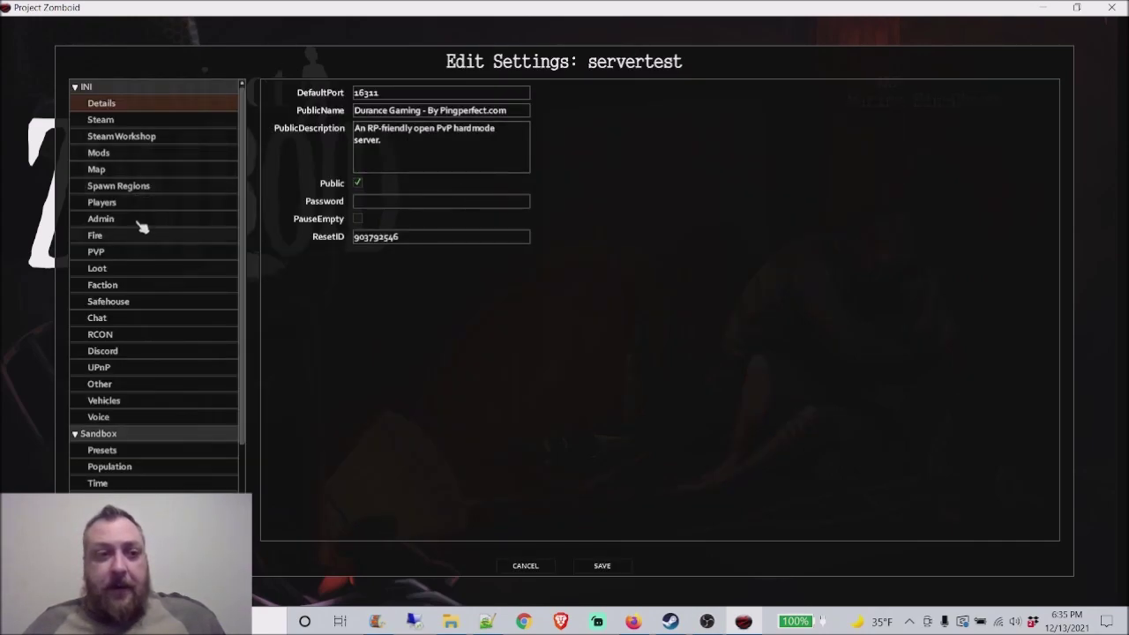
{"action": "left_click", "coordinate": [137, 135]}
{"action": "left_click", "coordinate": [145, 170]}
{"action": "left_click", "coordinate": [148, 236]}
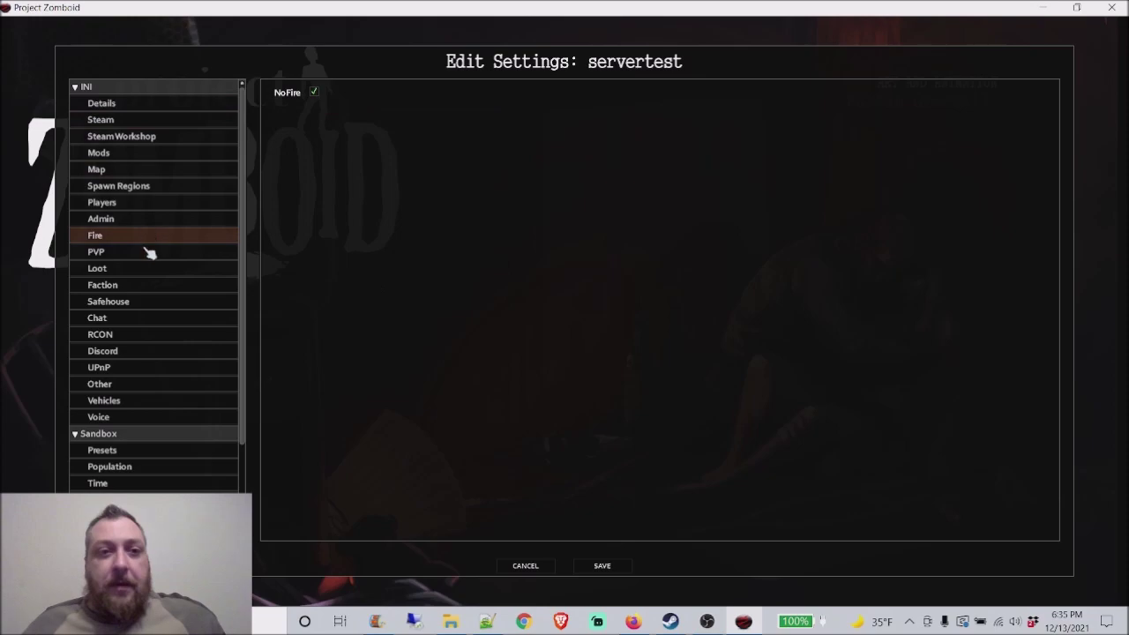
{"action": "left_click", "coordinate": [150, 318]}
{"action": "left_click", "coordinate": [150, 383]}
Step: Review the Time, Meta, Sadistic AI Director and In-game Map sandbox settings
{"action": "scroll", "coordinate": [148, 392], "scroll_direction": "down", "scroll_amount": 3}
{"action": "left_click", "coordinate": [146, 401]}
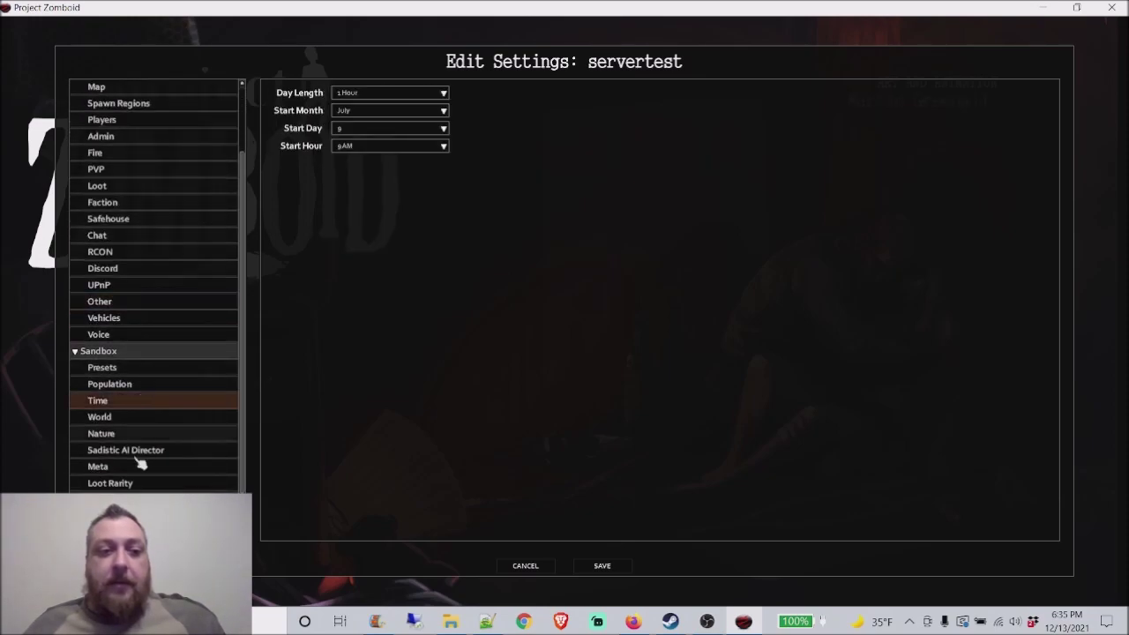
{"action": "left_click", "coordinate": [143, 465]}
{"action": "left_click", "coordinate": [155, 451]}
{"action": "scroll", "coordinate": [150, 432], "scroll_direction": "down", "scroll_amount": 1}
{"action": "left_click", "coordinate": [144, 416]}
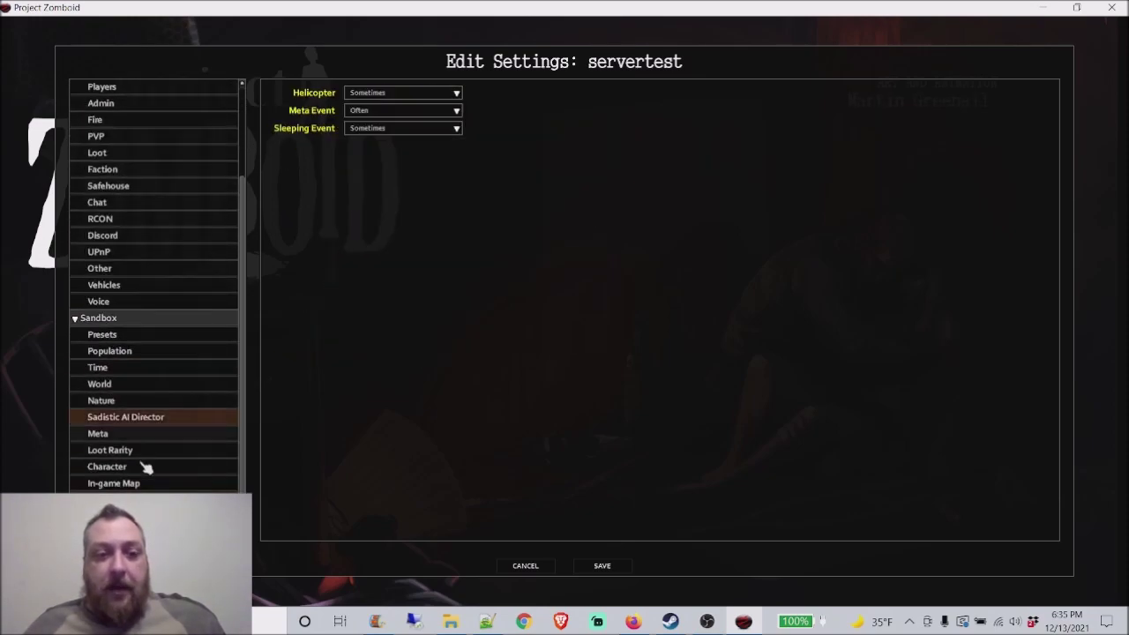
{"action": "left_click", "coordinate": [123, 483]}
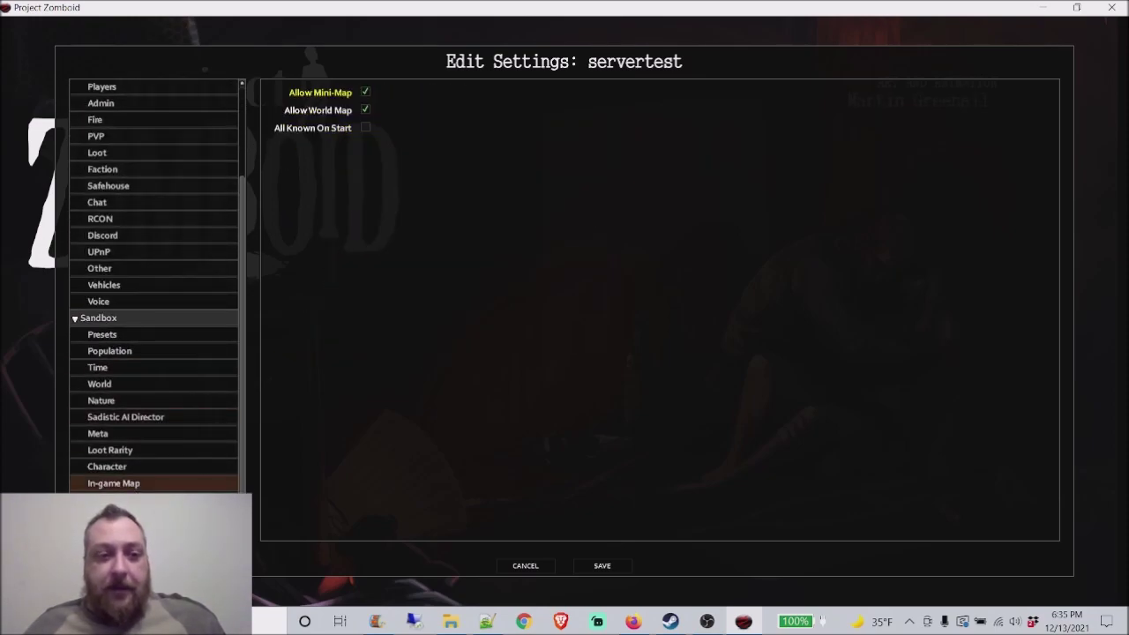
Step: Save the servertest settings and back out of Host Game to the main menu
{"action": "left_click", "coordinate": [612, 573]}
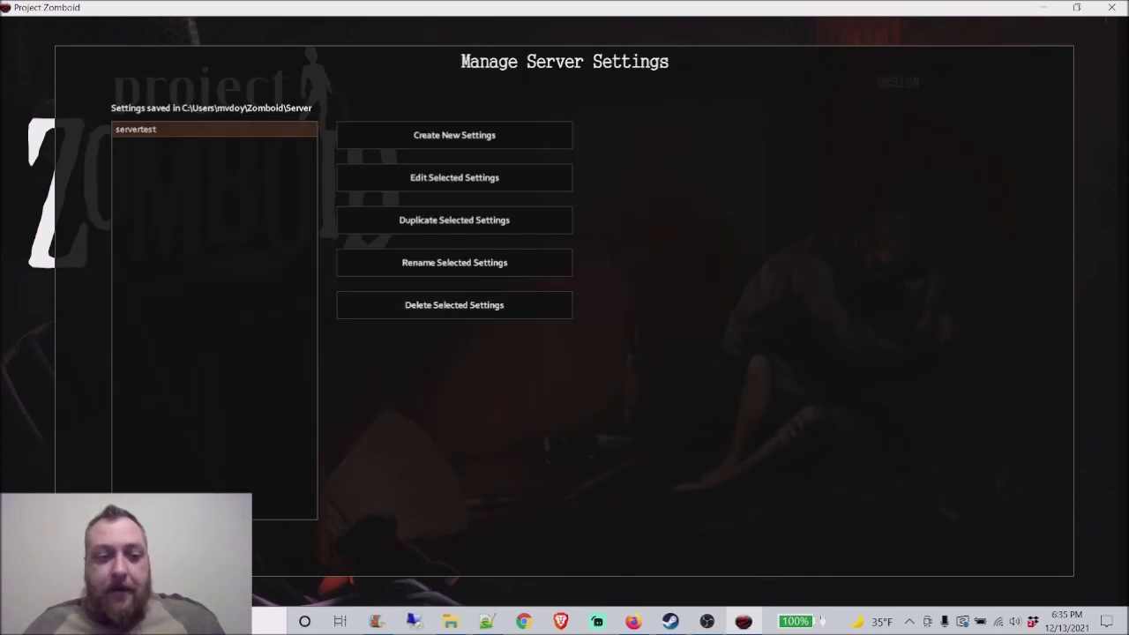
{"action": "key", "text": "Escape"}
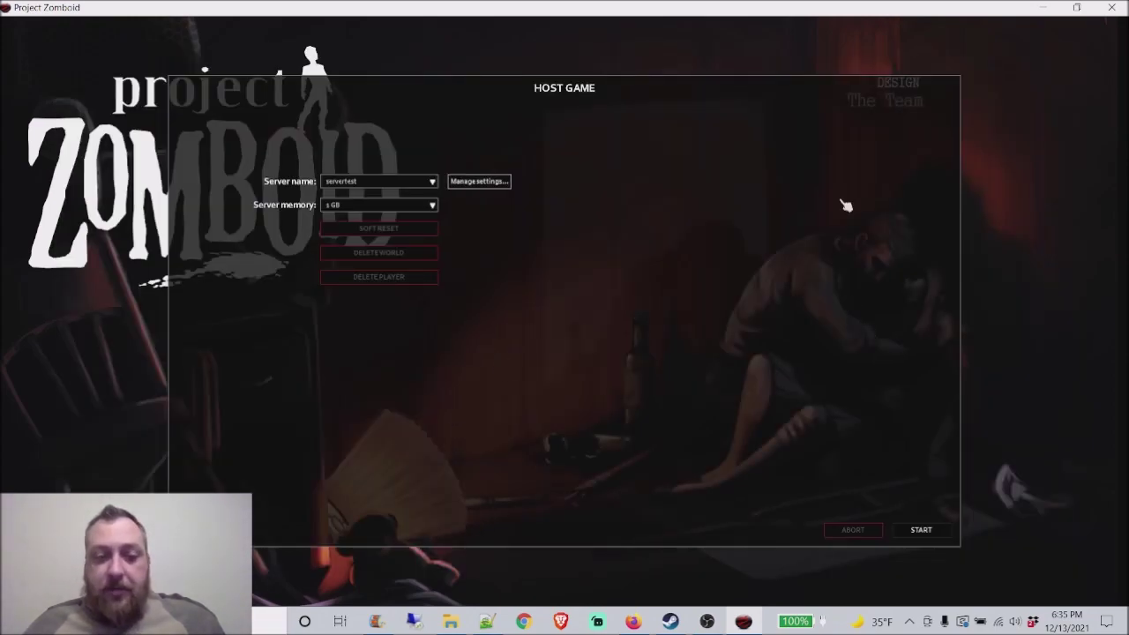
{"action": "key", "text": "Escape"}
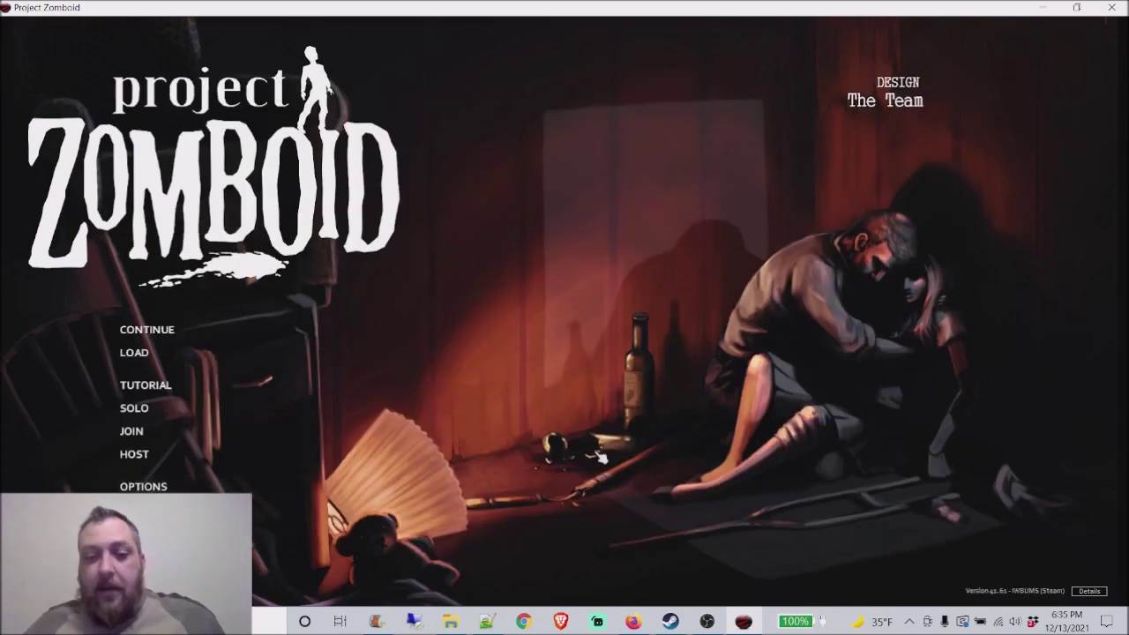
Step: Navigate File Explorer from the mvdoy home folder into Zomboid\Server to show the servertest files
{"action": "left_click", "coordinate": [455, 621]}
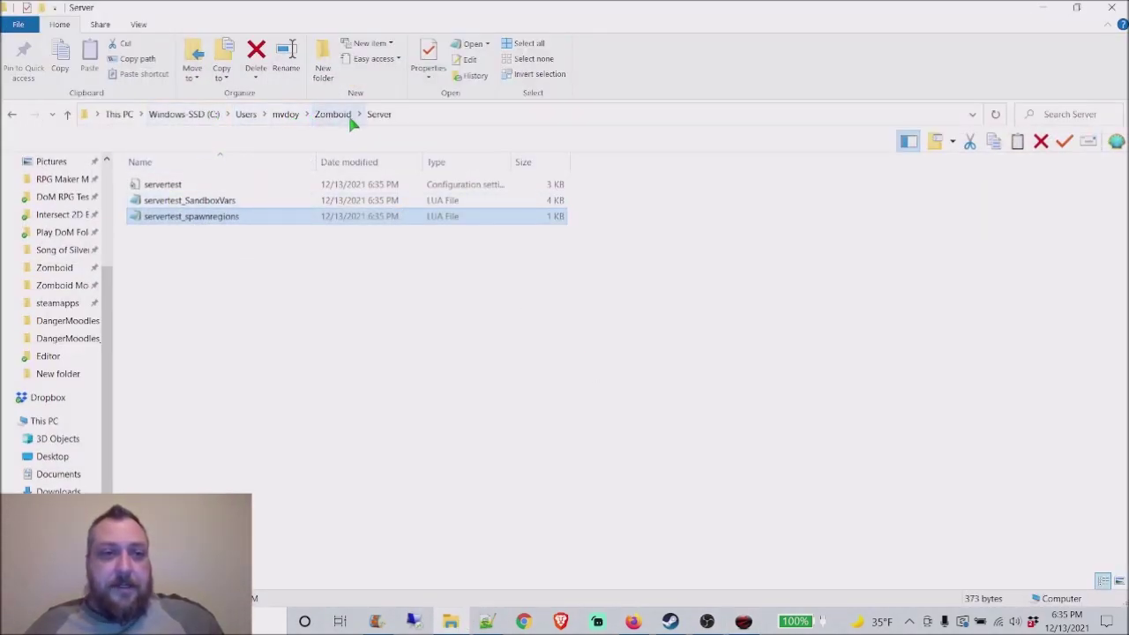
{"action": "left_click", "coordinate": [284, 116]}
{"action": "scroll", "coordinate": [229, 344], "scroll_direction": "down", "scroll_amount": 2}
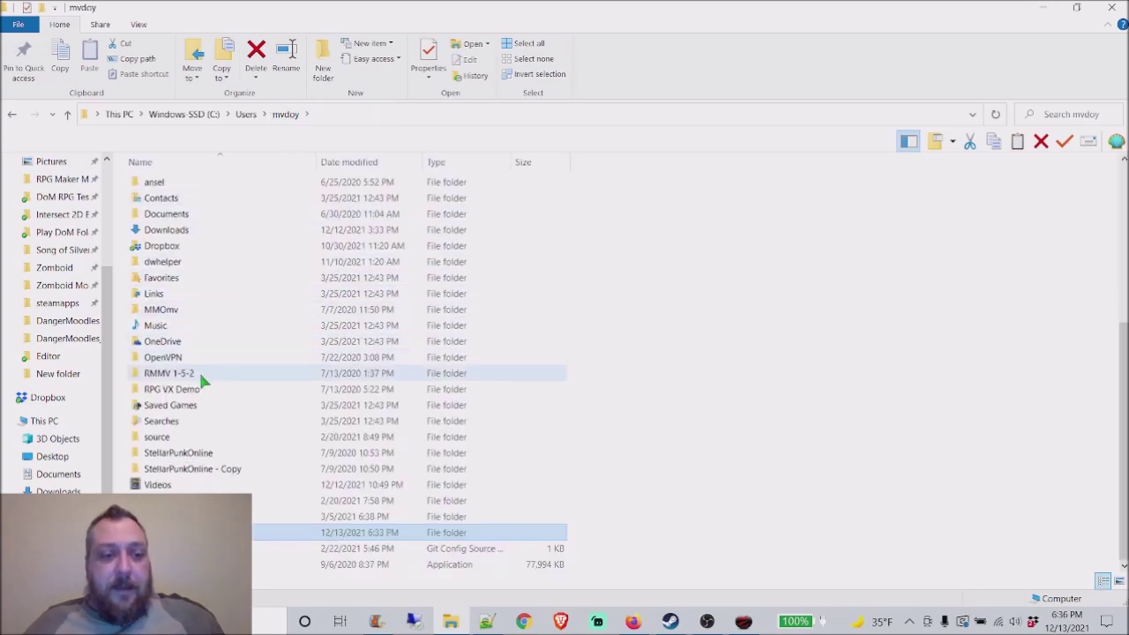
{"action": "key", "text": "Return"}
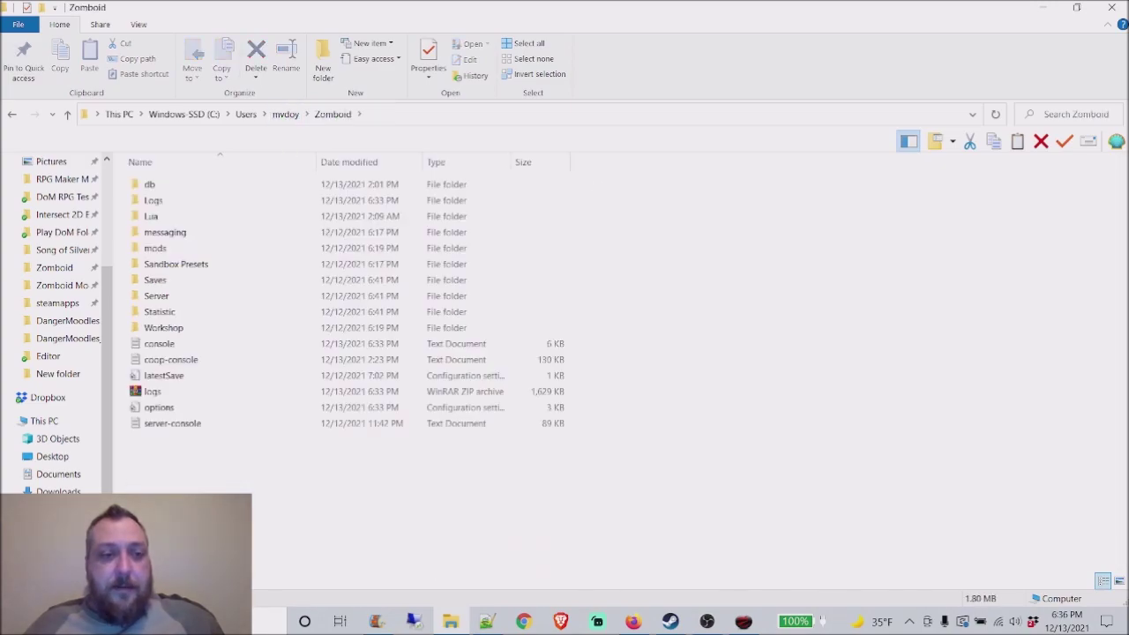
{"action": "left_click", "coordinate": [187, 294]}
{"action": "double_click", "coordinate": [187, 296]}
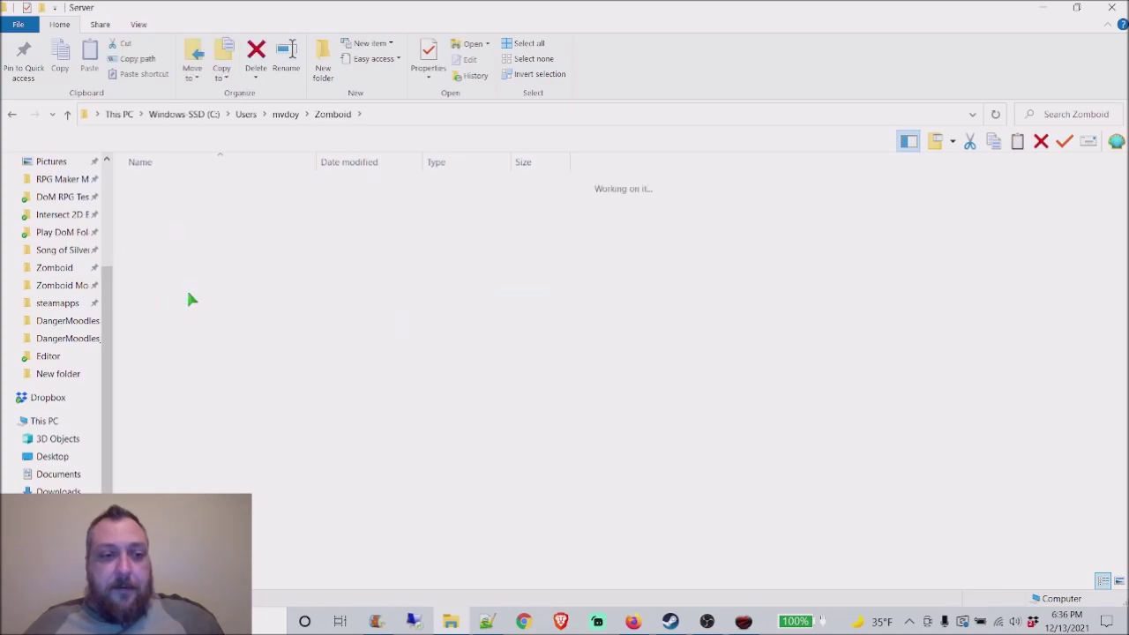
Step: Browse the hosted server's Zomboid\Server folder in PingPerfect's File Manager, then open Configuration Files
{"action": "left_click", "coordinate": [634, 621]}
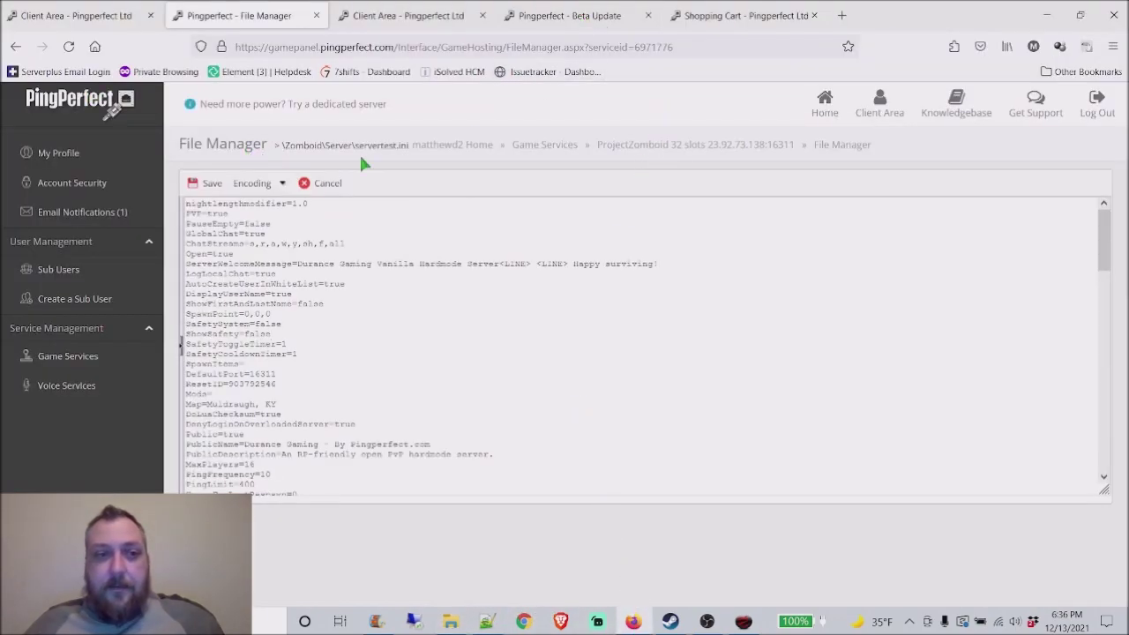
{"action": "left_click", "coordinate": [676, 146]}
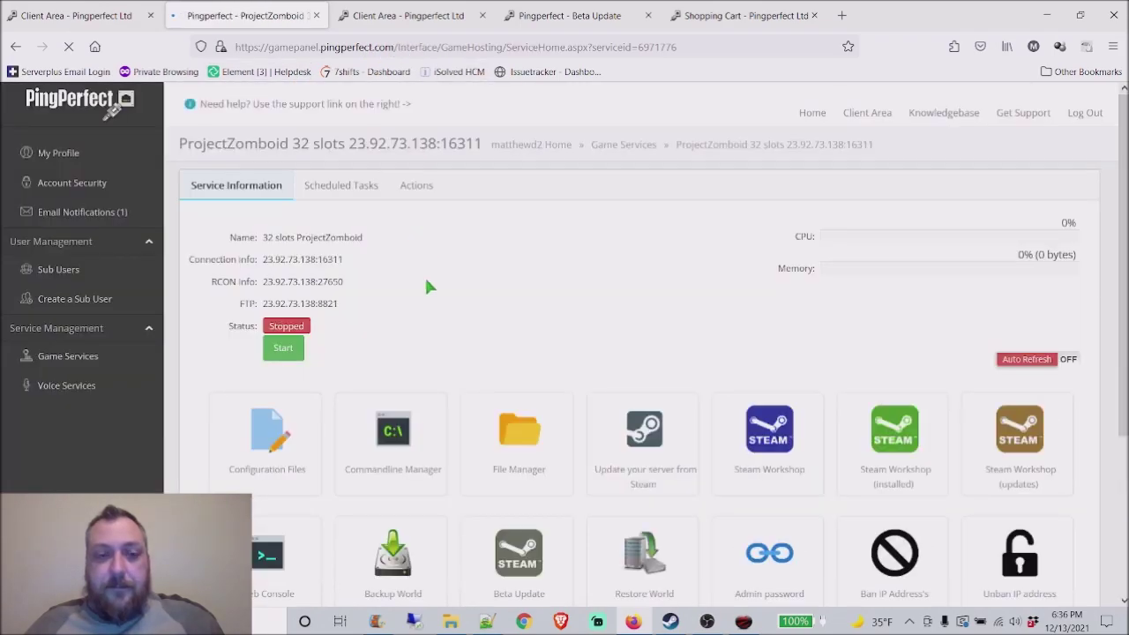
{"action": "left_click", "coordinate": [529, 463]}
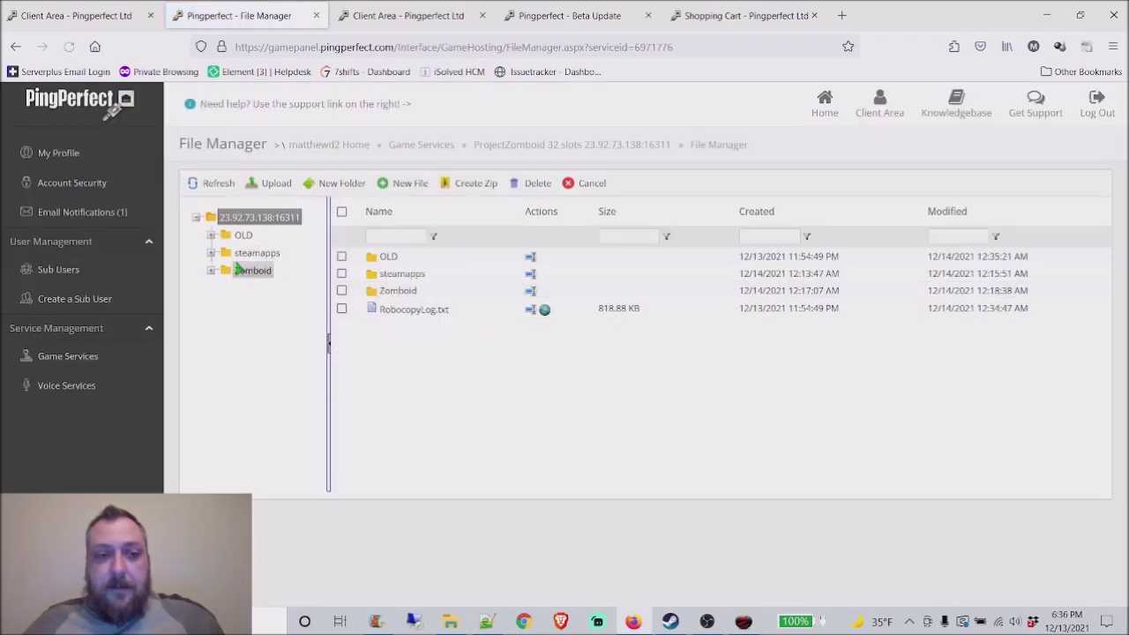
{"action": "left_click", "coordinate": [240, 270]}
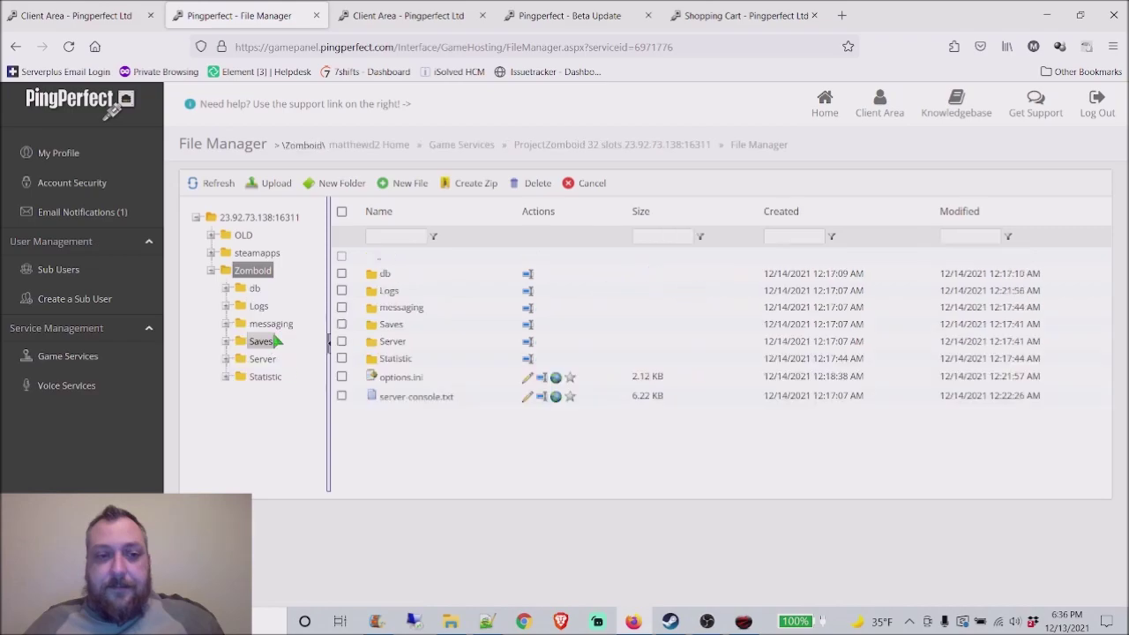
{"action": "left_click", "coordinate": [265, 360]}
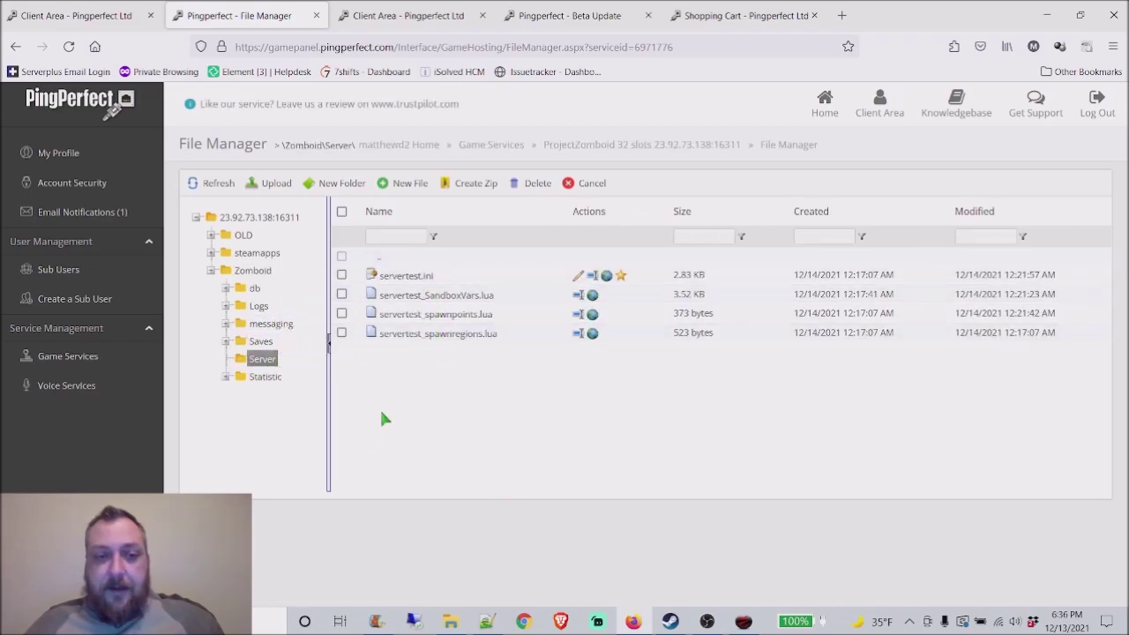
{"action": "left_click", "coordinate": [583, 162]}
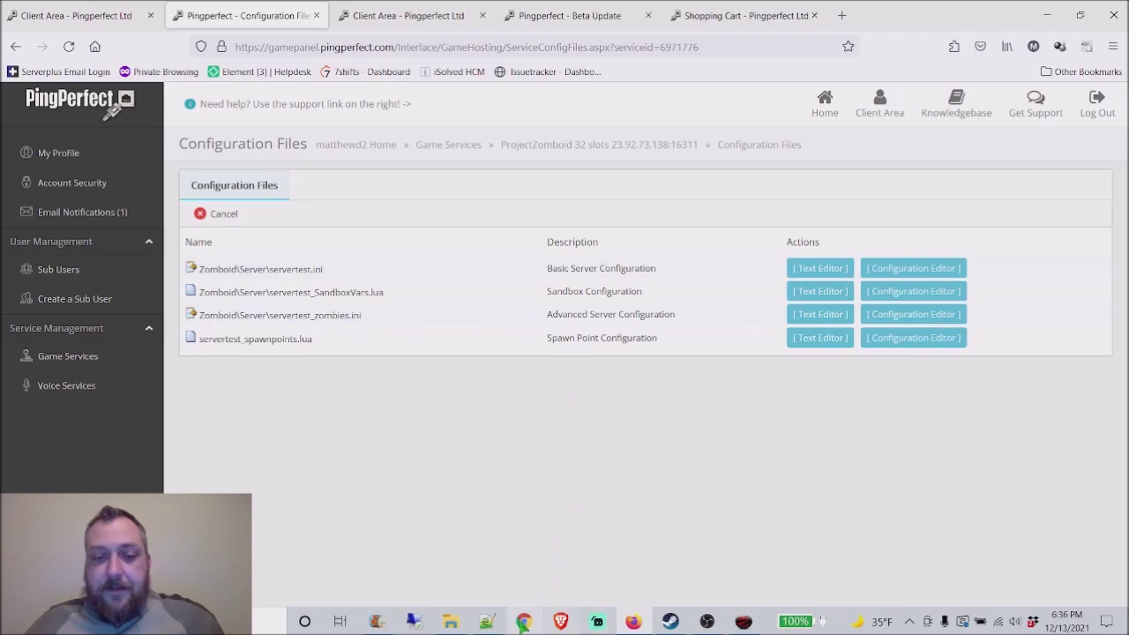
Step: Open servertest.ini in Notepad++, reload its latest version and select all its text
{"action": "left_click", "coordinate": [450, 620]}
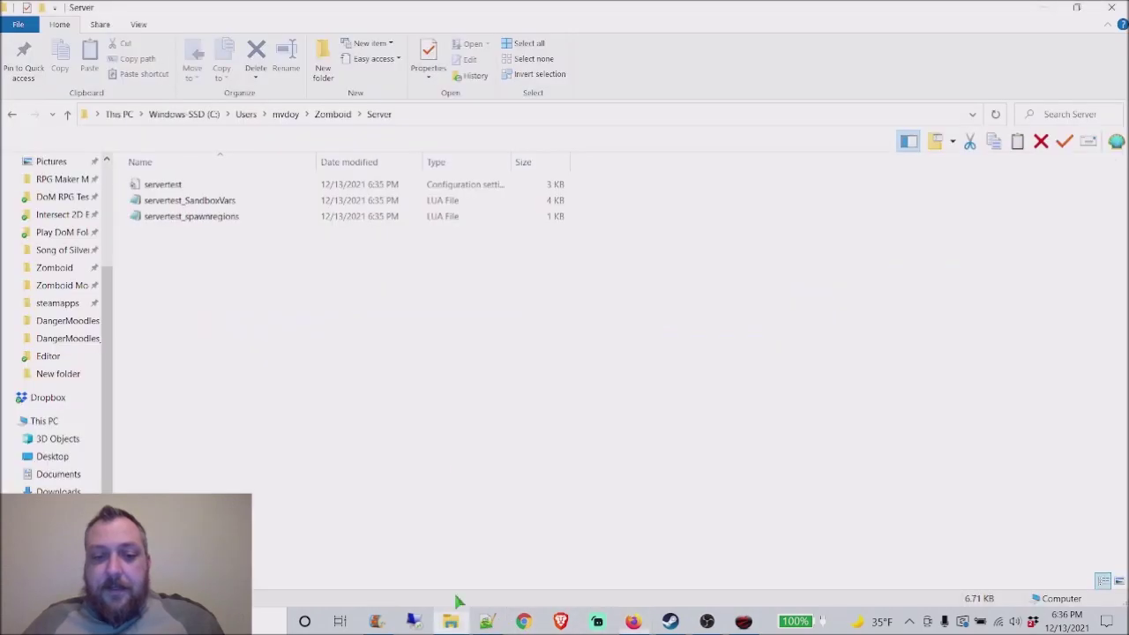
{"action": "left_click", "coordinate": [199, 186]}
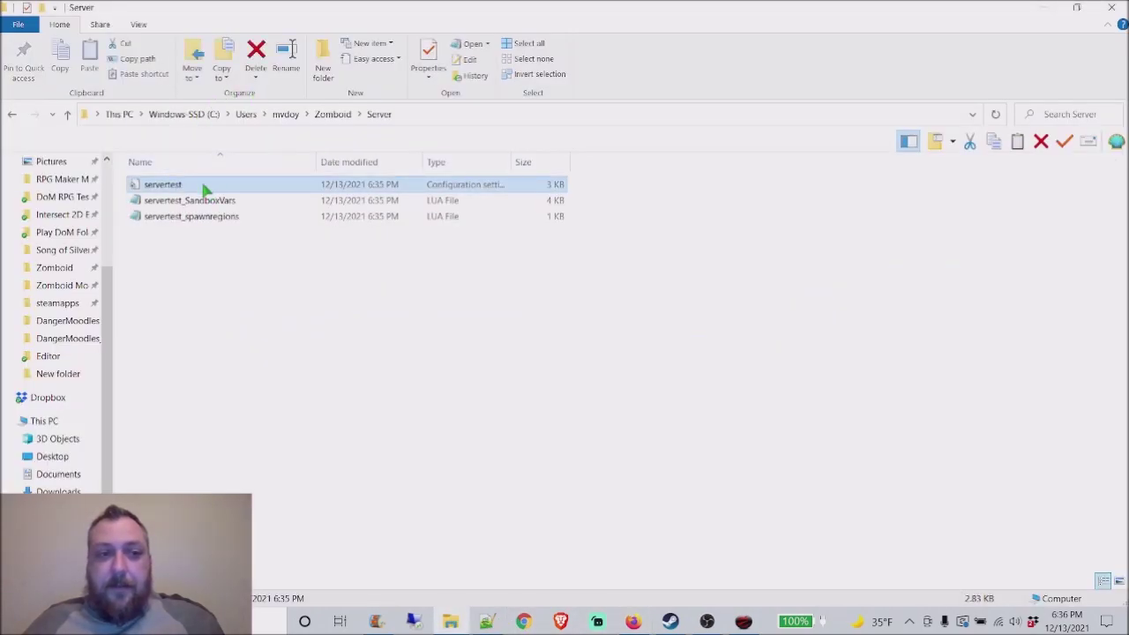
{"action": "right_click", "coordinate": [205, 189]}
{"action": "left_click", "coordinate": [265, 260]}
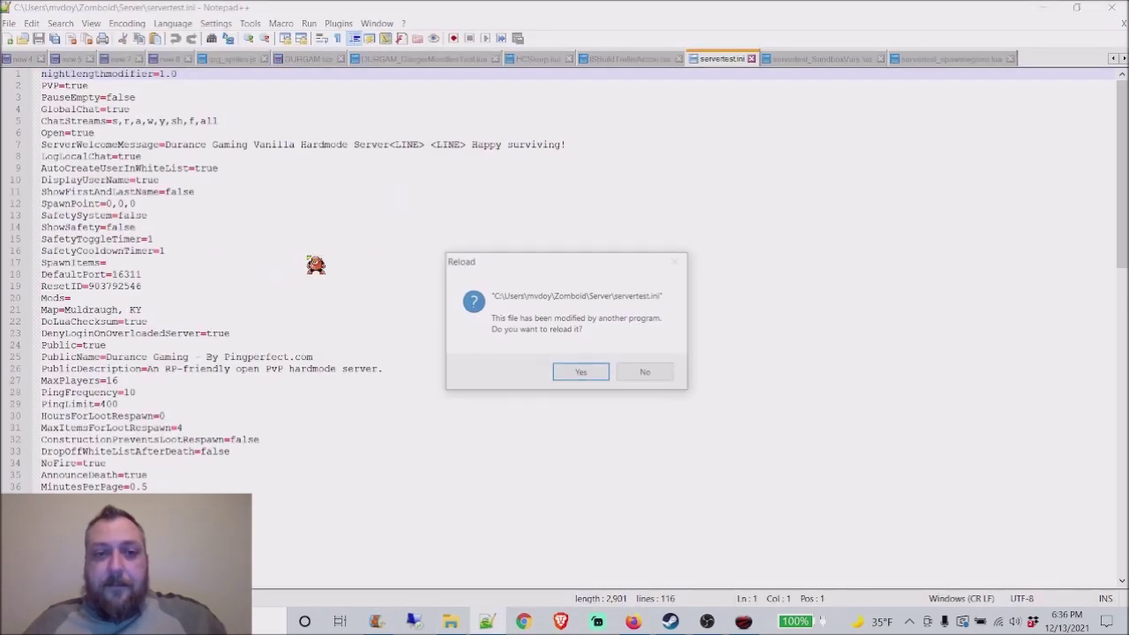
{"action": "left_click", "coordinate": [562, 373]}
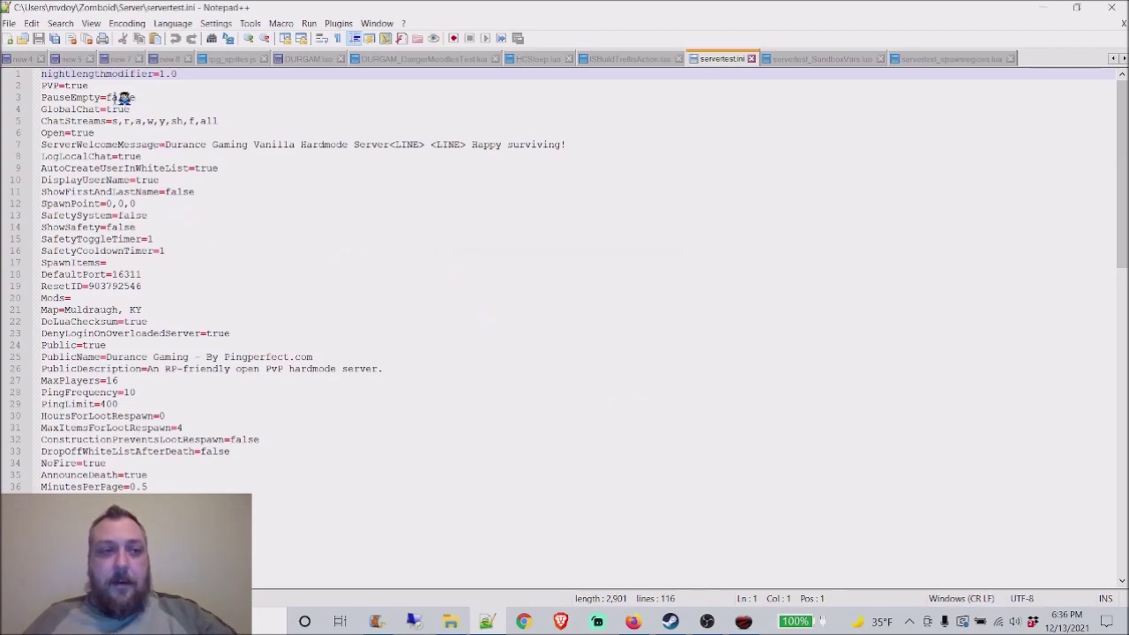
{"action": "key", "text": "ctrl+a"}
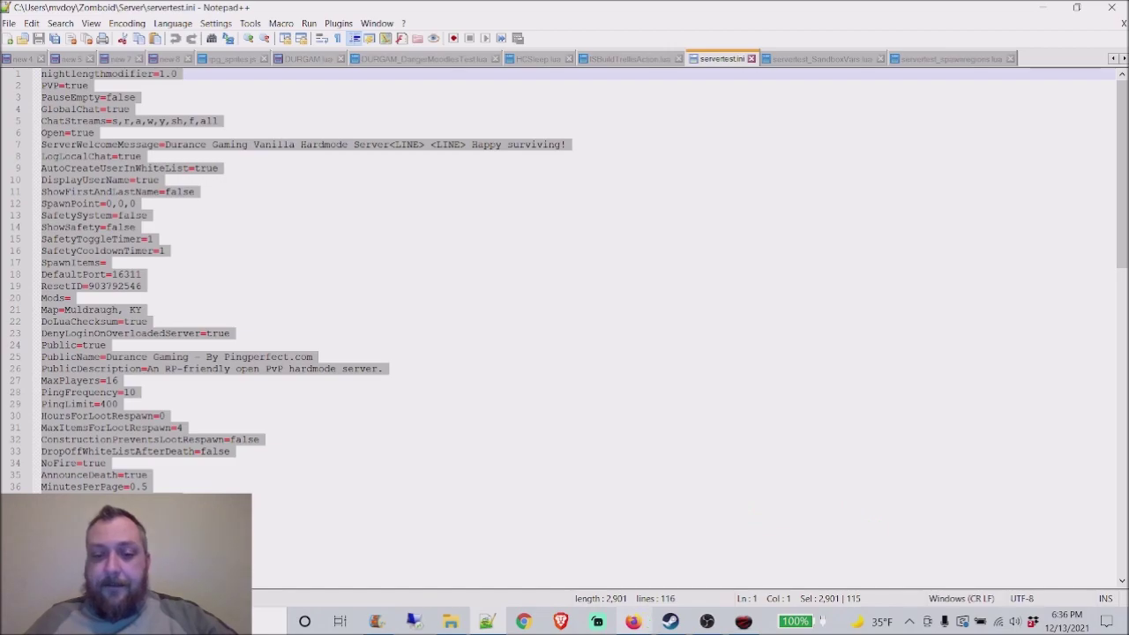
{"action": "left_click", "coordinate": [635, 623]}
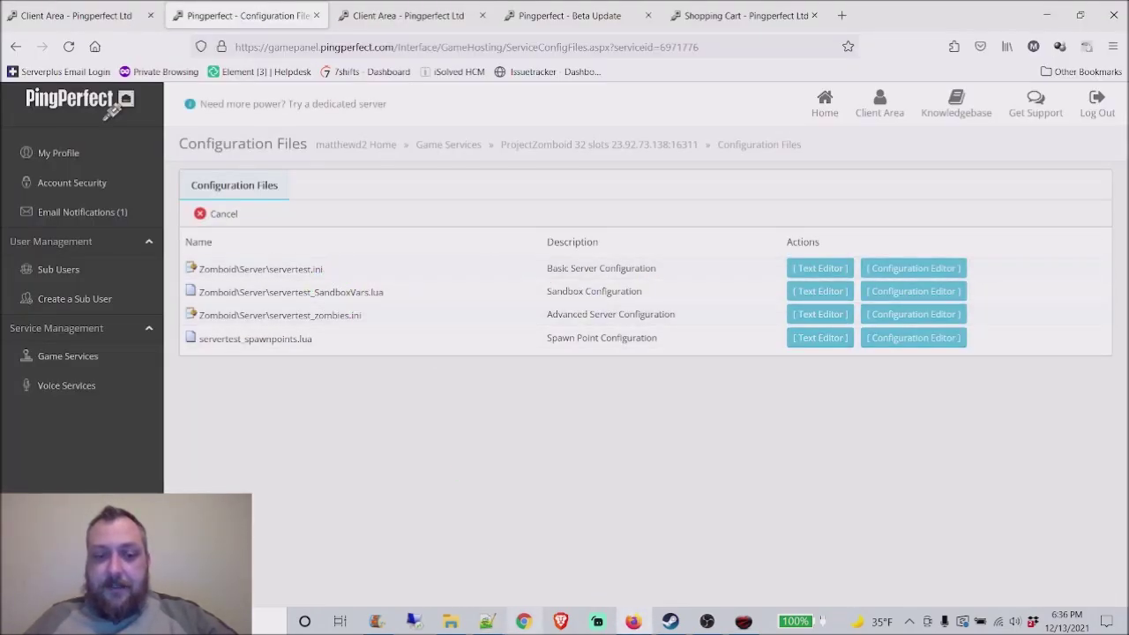
Step: Open servertest.ini in PingPerfect's web text editor
{"action": "left_click", "coordinate": [458, 623]}
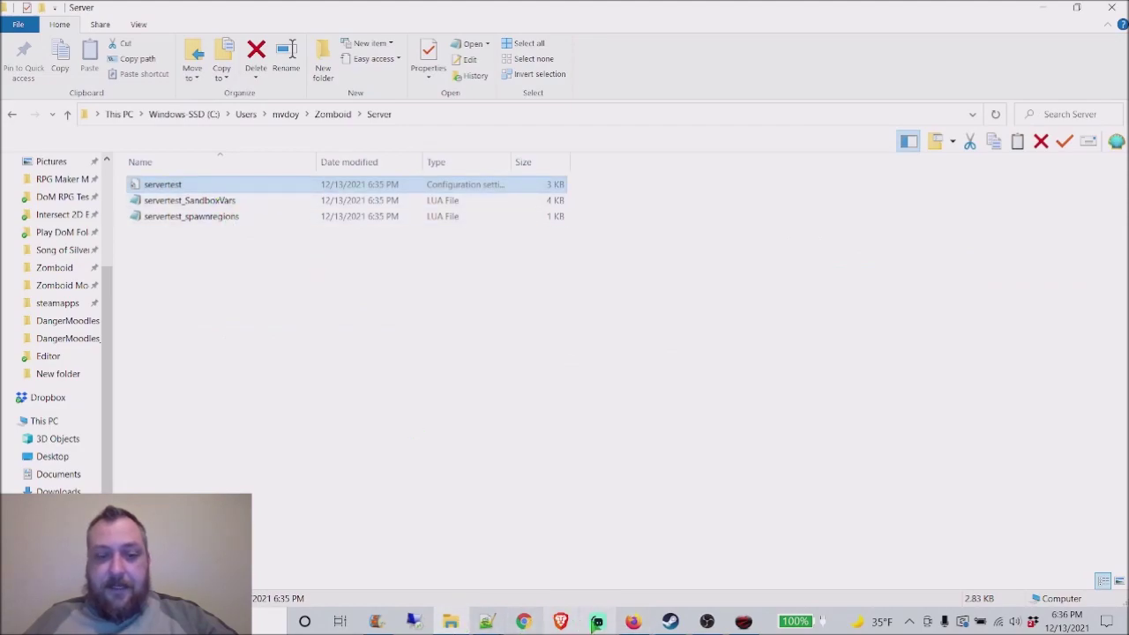
{"action": "left_click", "coordinate": [633, 621]}
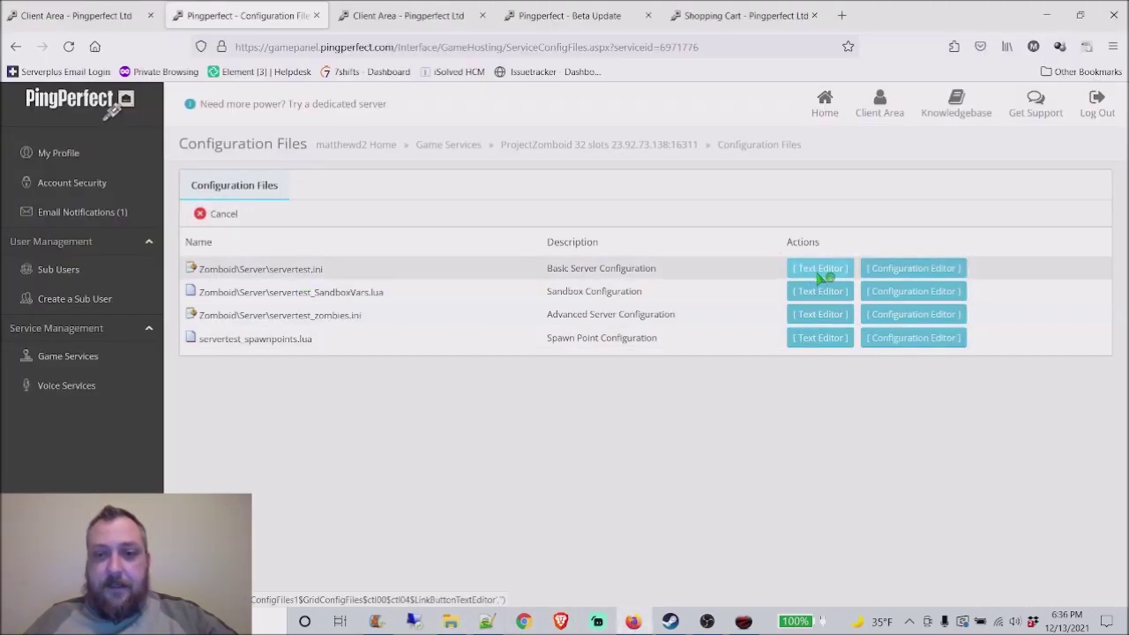
{"action": "left_click", "coordinate": [820, 274]}
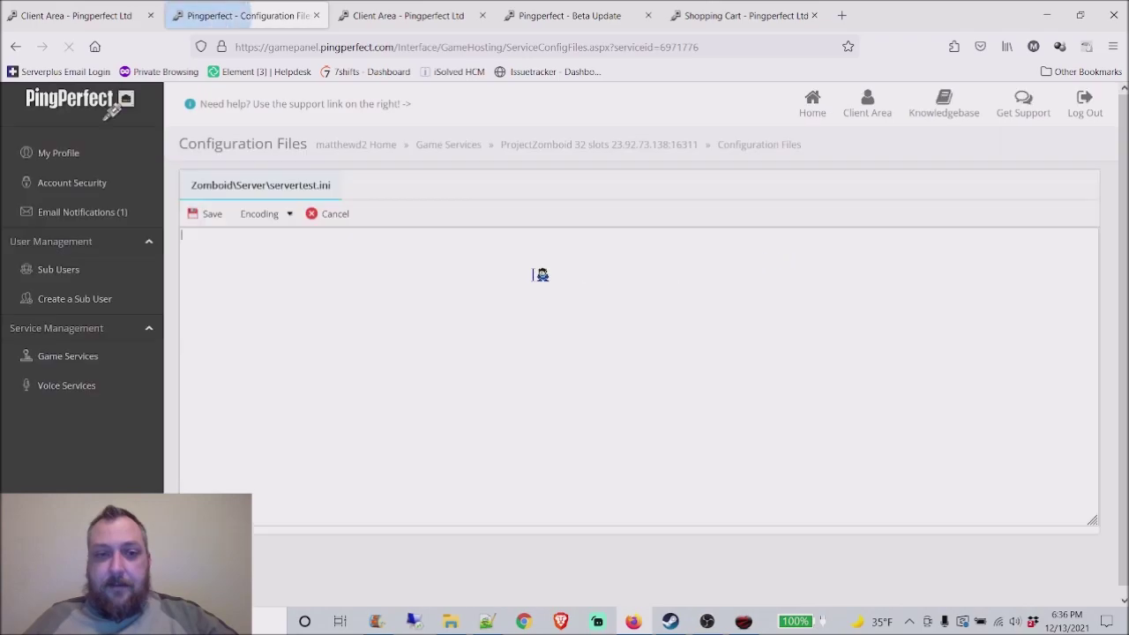
Step: Check the Beta Update console, cancel the servertest.ini editor unchanged, and recheck the console
{"action": "left_click", "coordinate": [380, 20]}
{"action": "left_click", "coordinate": [561, 17]}
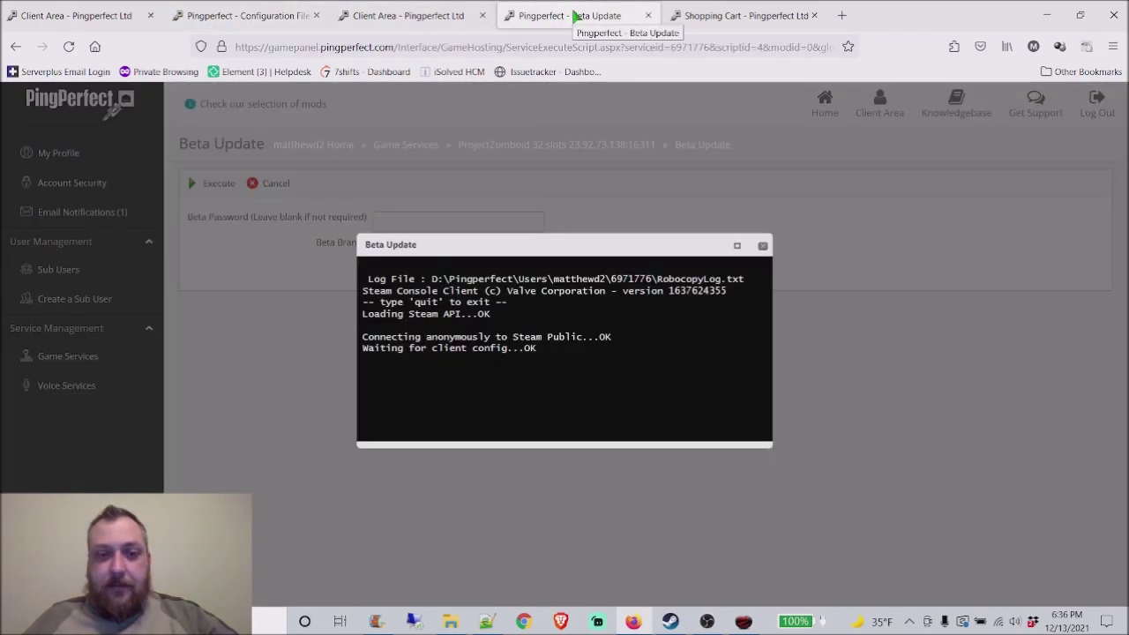
{"action": "left_click", "coordinate": [222, 18]}
{"action": "left_click", "coordinate": [329, 216]}
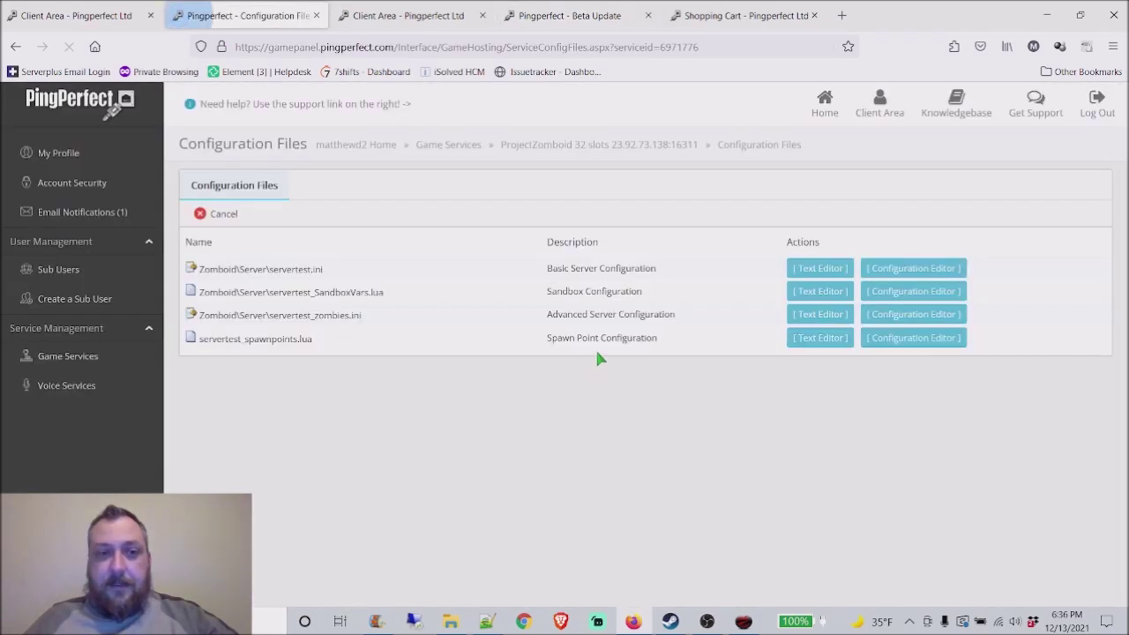
{"action": "left_click", "coordinate": [388, 8]}
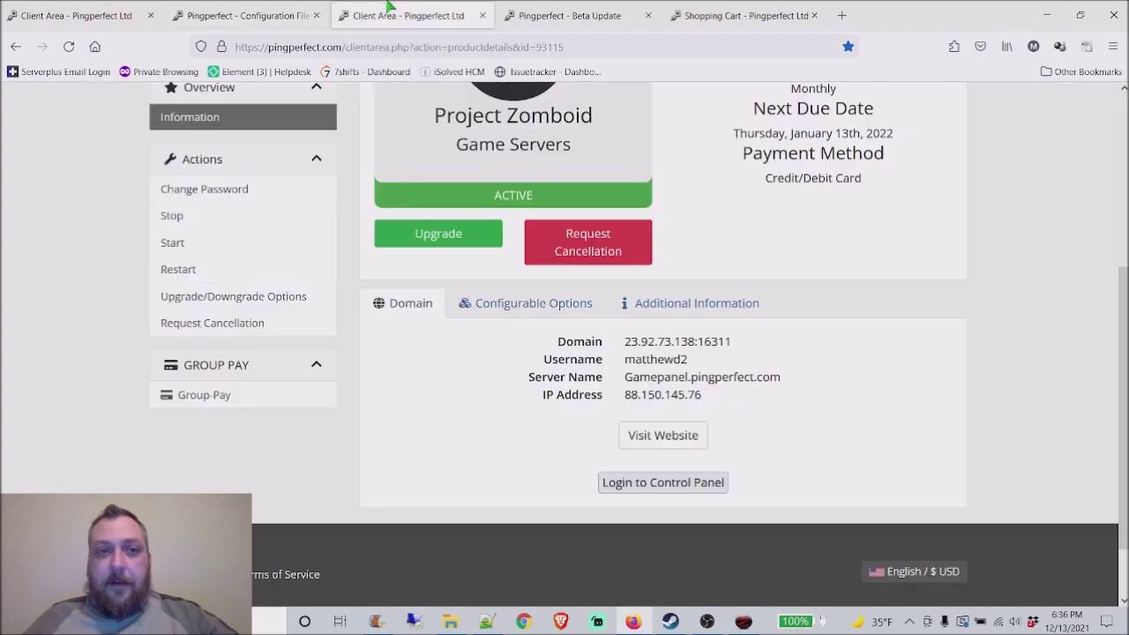
{"action": "left_click", "coordinate": [569, 15]}
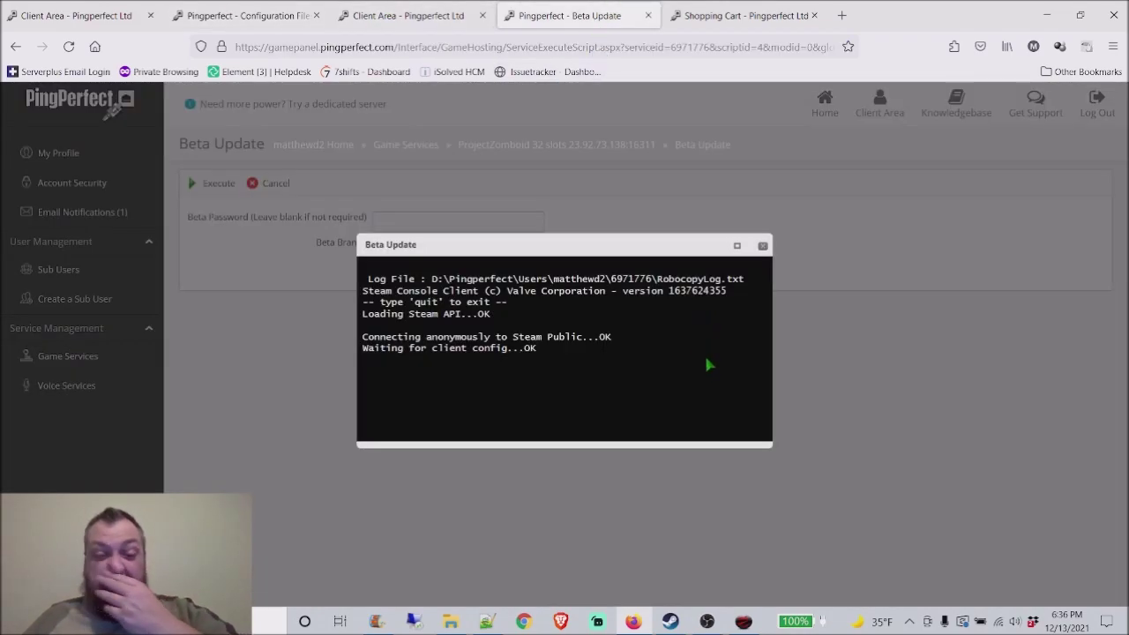
Step: Open servertest_spawnregions.lua in Notepad++, reload its latest version and select all
{"action": "left_click", "coordinate": [744, 622]}
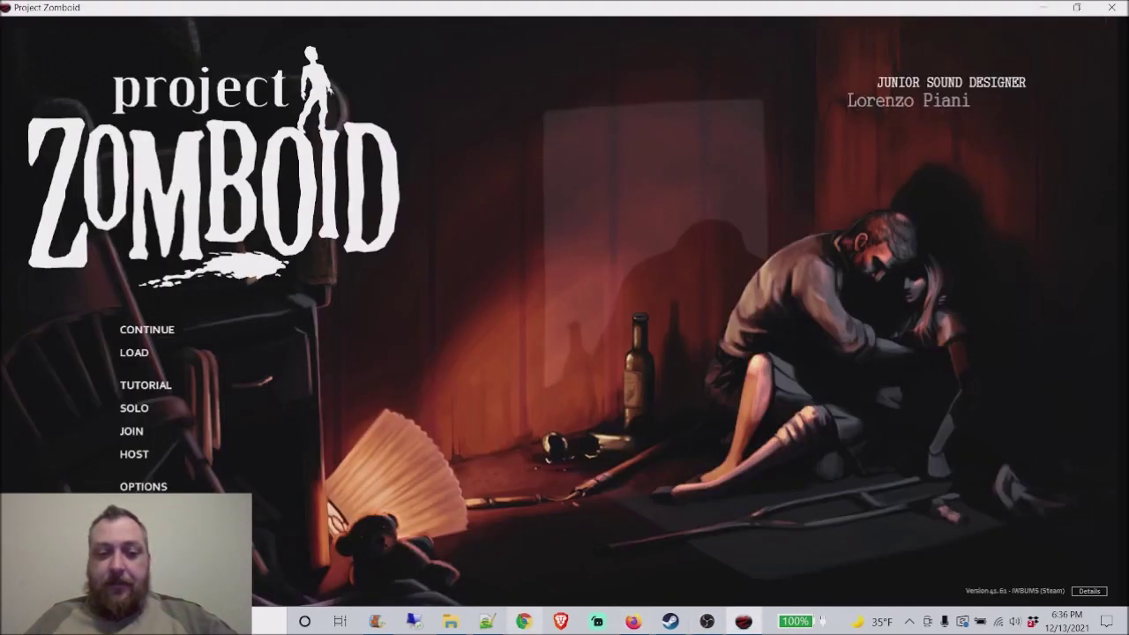
{"action": "left_click", "coordinate": [464, 624]}
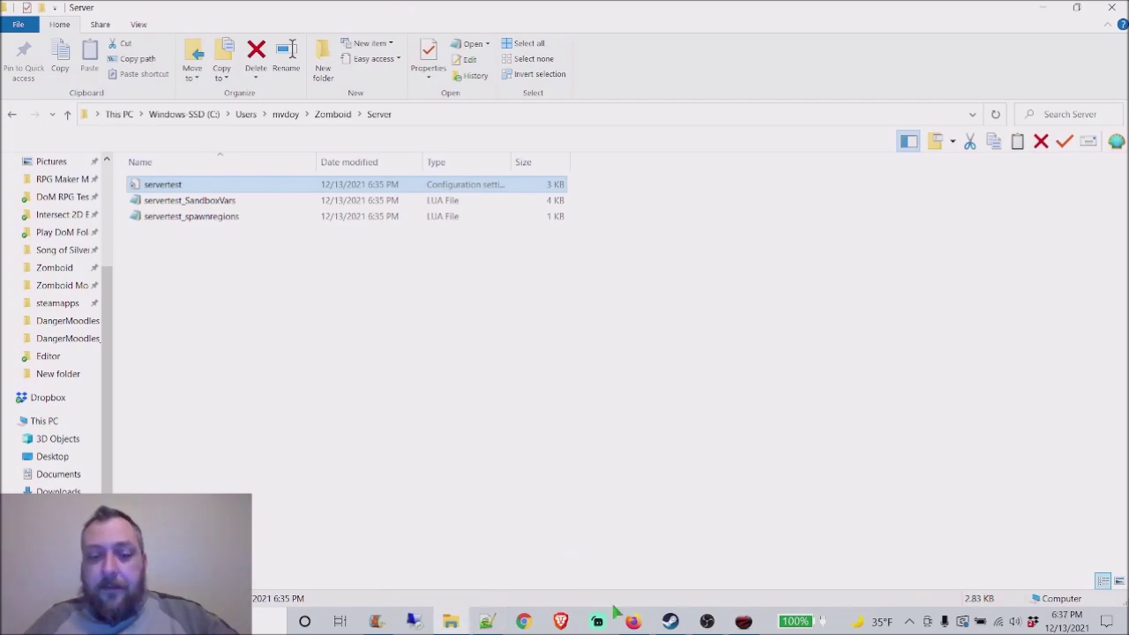
{"action": "left_click", "coordinate": [190, 200]}
{"action": "left_click", "coordinate": [220, 218], "text": "shift"}
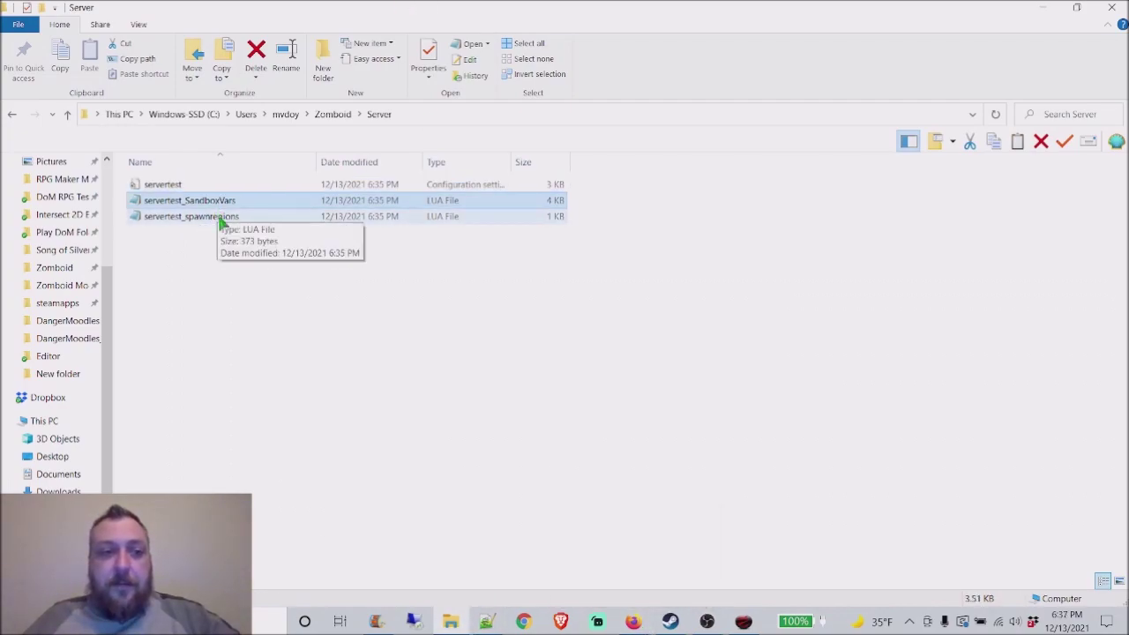
{"action": "left_click", "coordinate": [223, 219]}
{"action": "right_click", "coordinate": [224, 219]}
{"action": "left_click", "coordinate": [284, 259]}
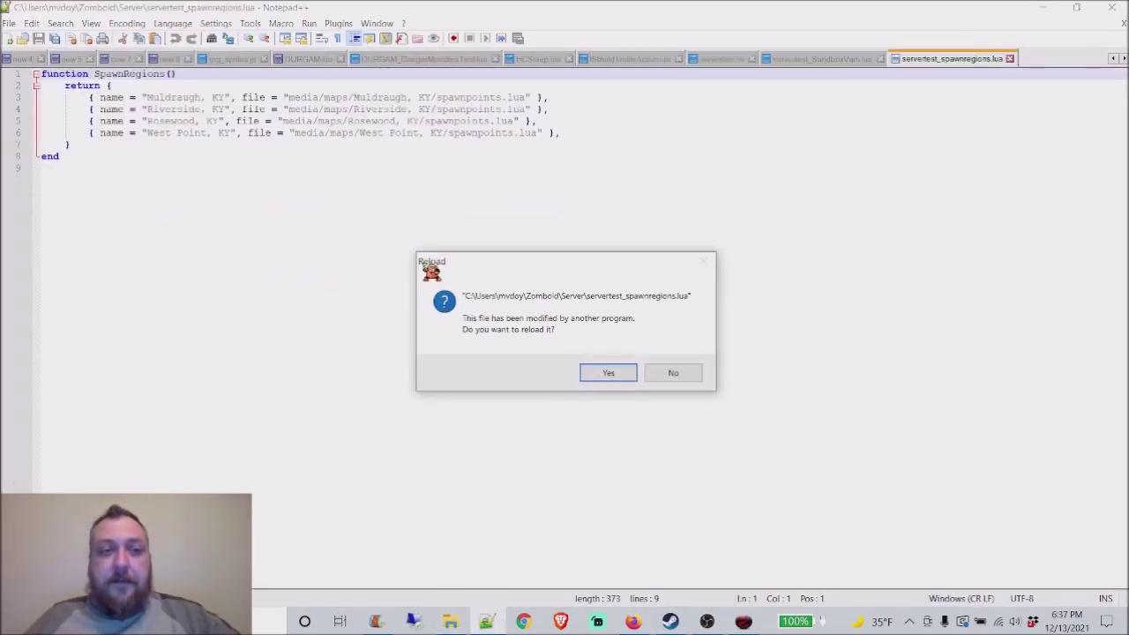
{"action": "left_click", "coordinate": [608, 373]}
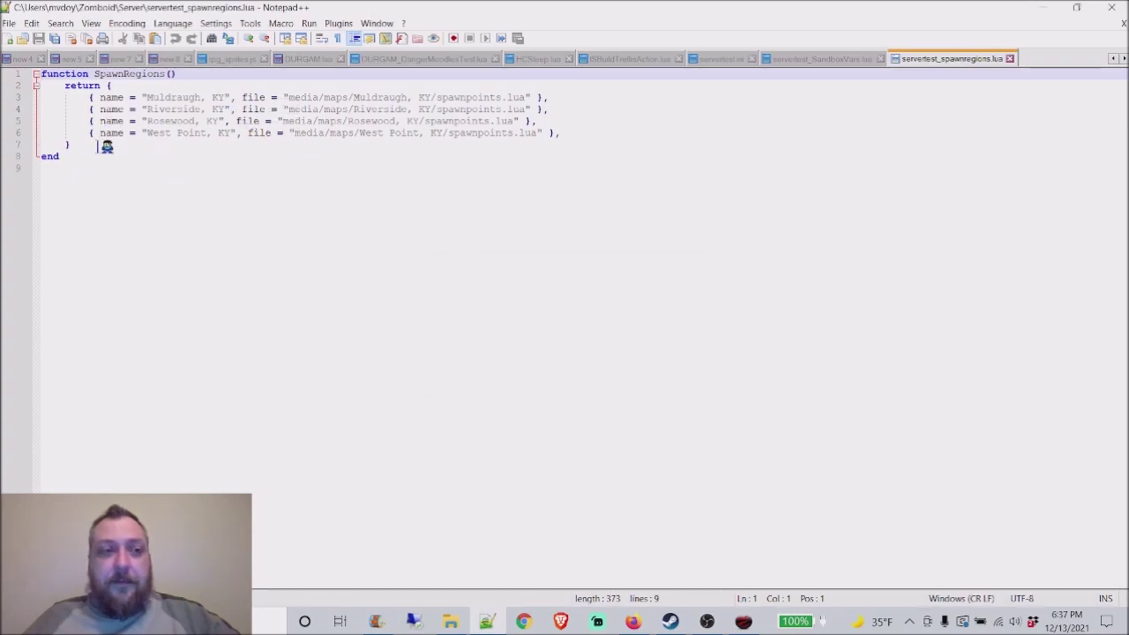
{"action": "key", "text": "ctrl+a"}
Step: Look over the Riverside and Rosewood spawn region entries in the script
{"action": "left_click", "coordinate": [254, 228]}
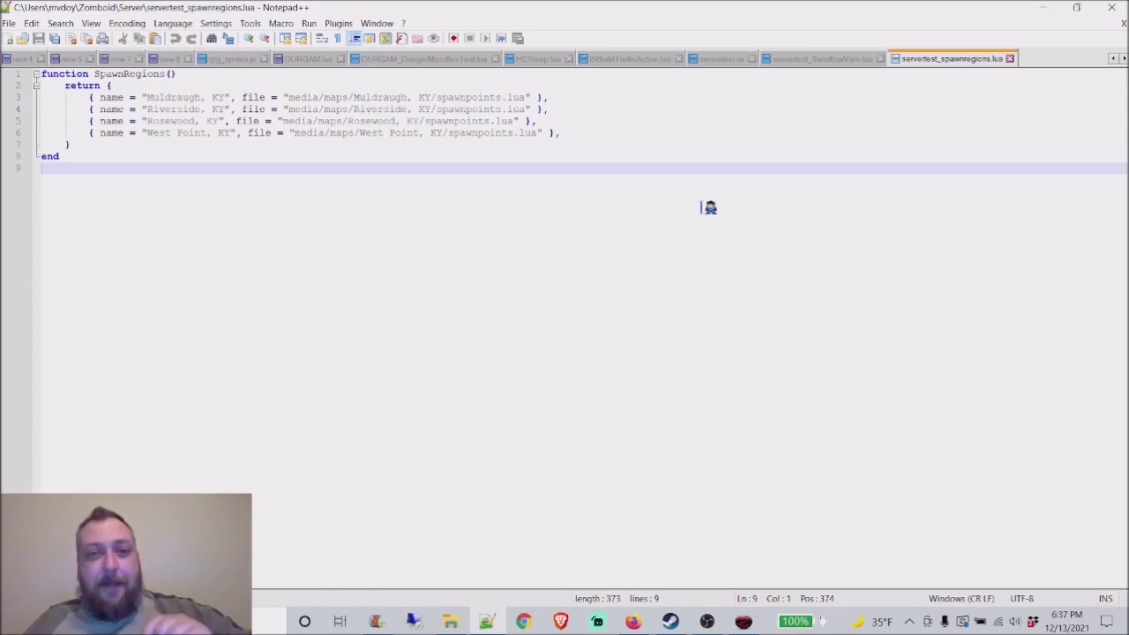
{"action": "left_click_drag", "start_coordinate": [335, 112], "coordinate": [398, 116]}
{"action": "left_click", "coordinate": [651, 155]}
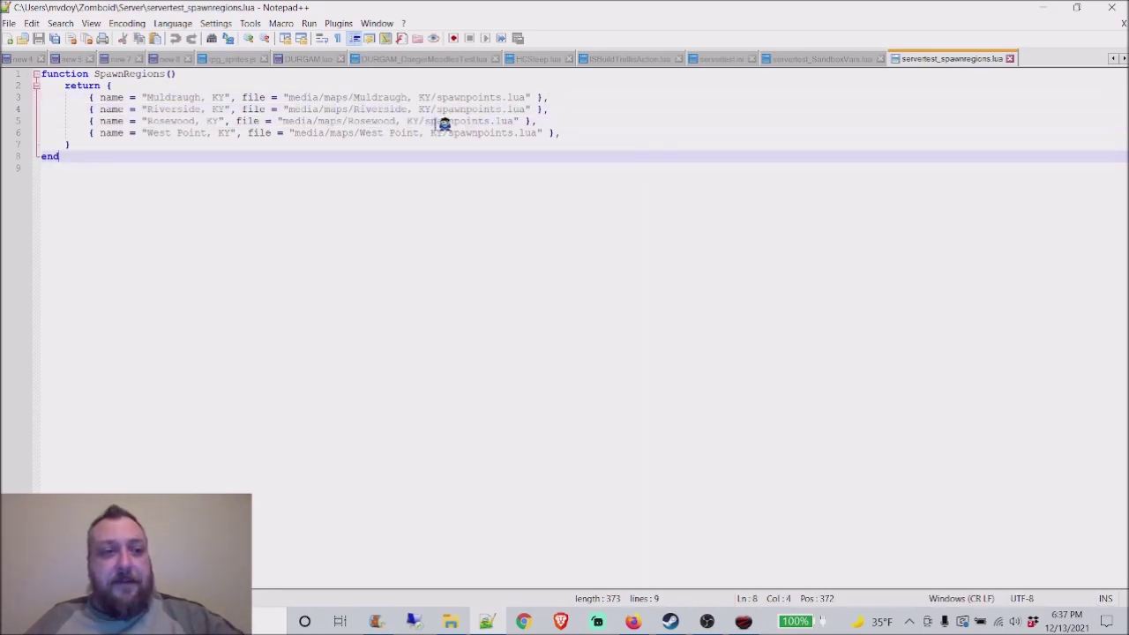
{"action": "left_click", "coordinate": [187, 120]}
{"action": "left_click", "coordinate": [174, 135]}
{"action": "left_click", "coordinate": [176, 120]}
{"action": "left_click", "coordinate": [176, 109]}
{"action": "left_click", "coordinate": [190, 97]}
{"action": "left_click", "coordinate": [520, 164]}
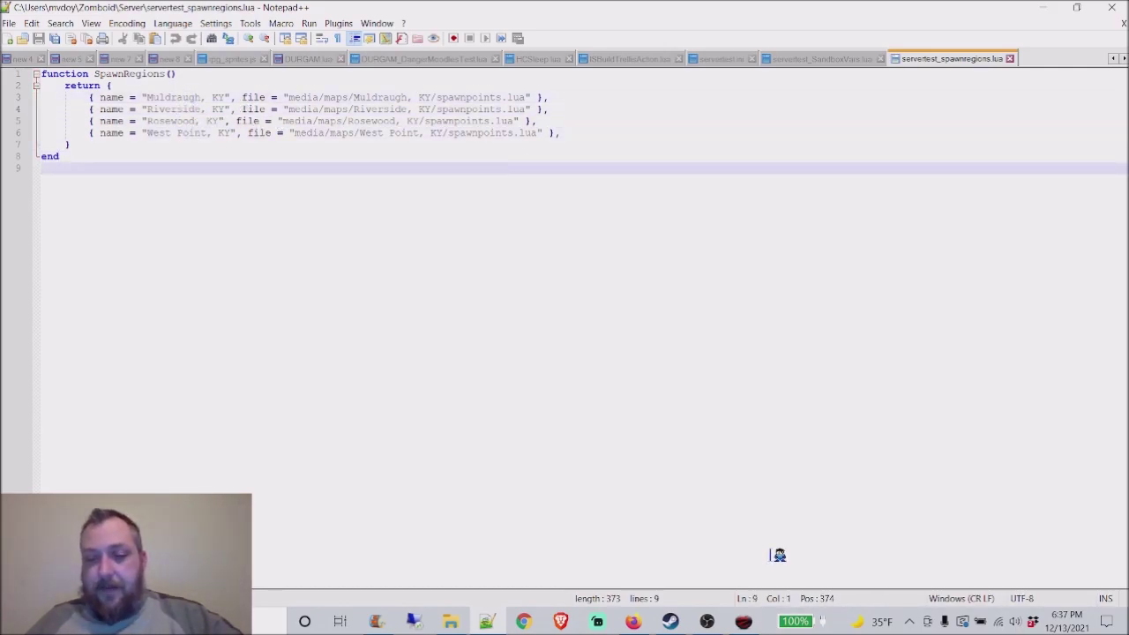
Step: Close the leftover PingPerfect Shopping Cart tab in Firefox
{"action": "left_click", "coordinate": [634, 622]}
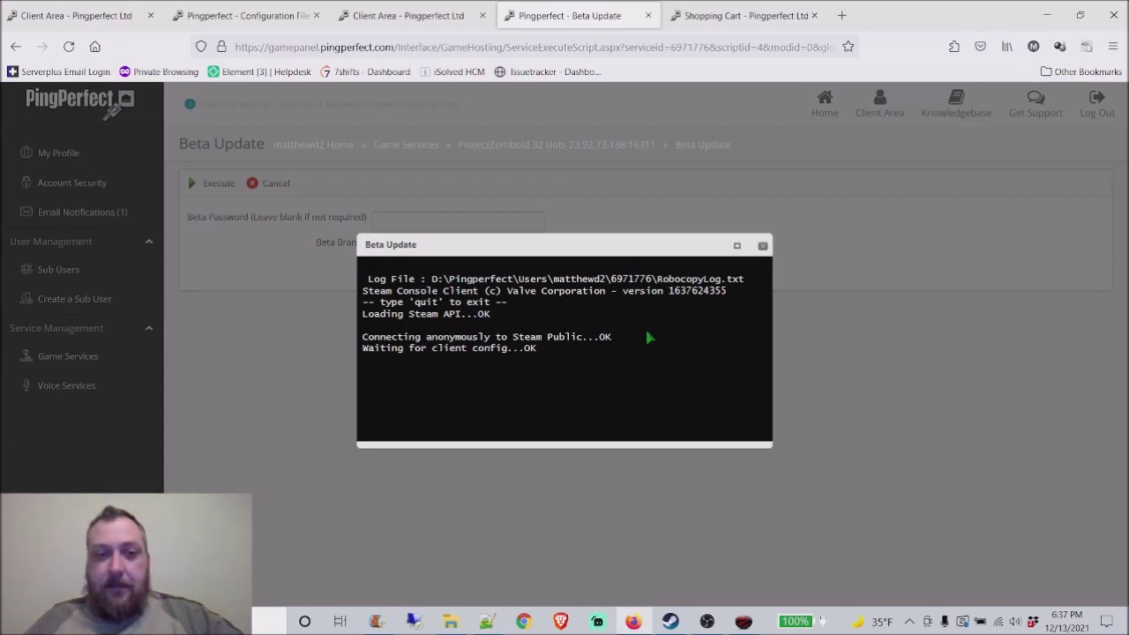
{"action": "left_click", "coordinate": [737, 24]}
{"action": "left_click", "coordinate": [814, 16]}
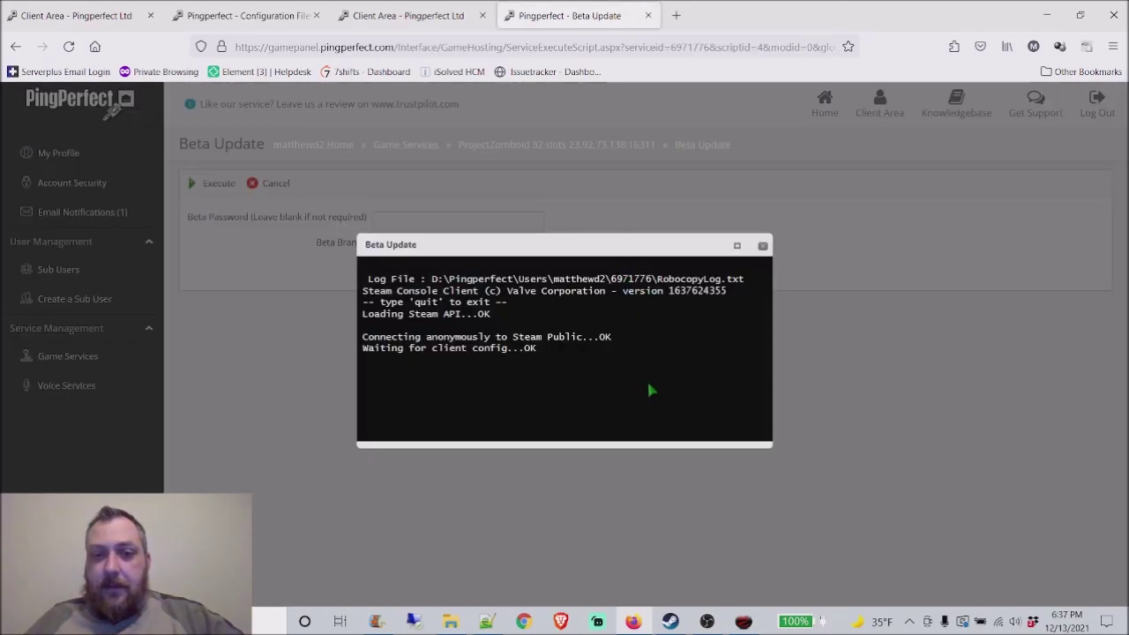
Step: Refresh the server browser, check the Internet list, and return to the Durance Gaming favorite
{"action": "left_click", "coordinate": [746, 621]}
{"action": "left_click", "coordinate": [154, 431]}
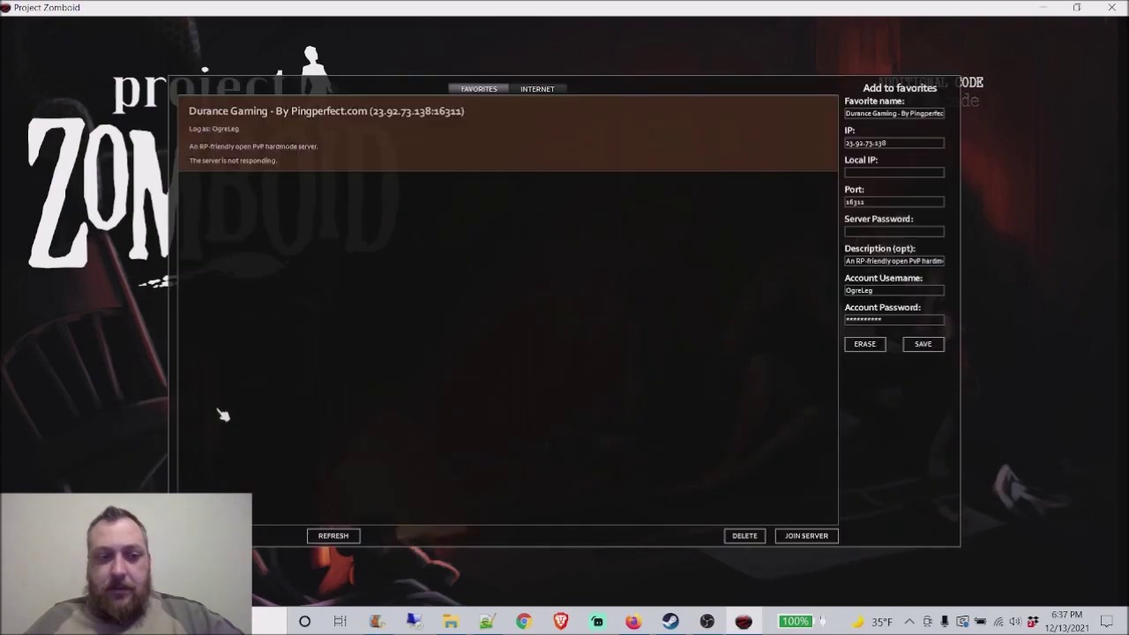
{"action": "left_click", "coordinate": [339, 539]}
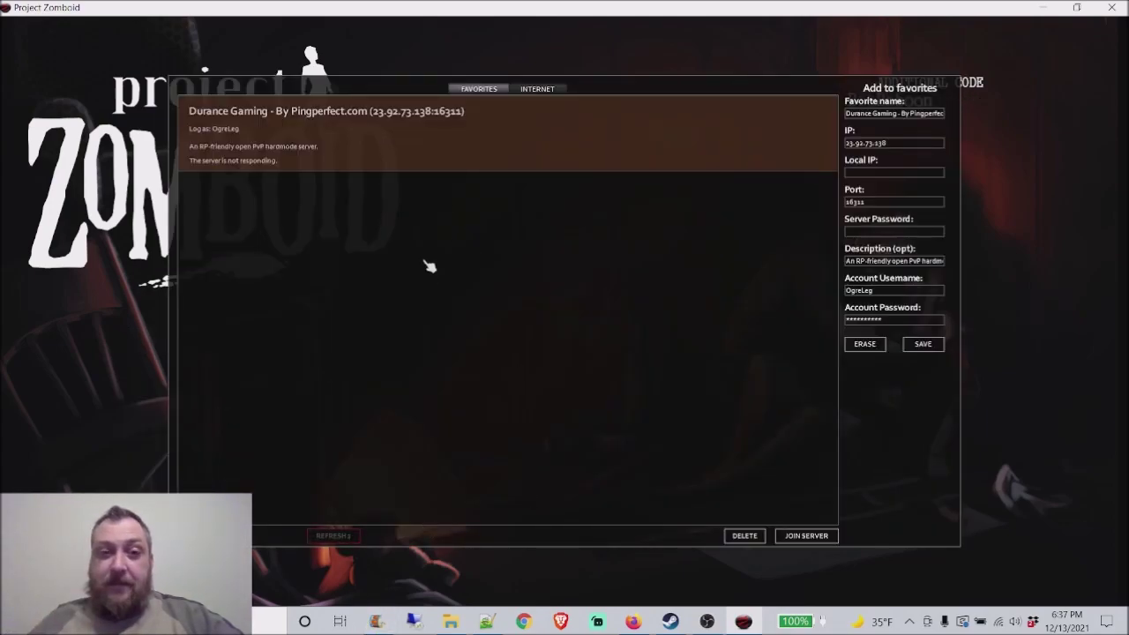
{"action": "left_click", "coordinate": [538, 91]}
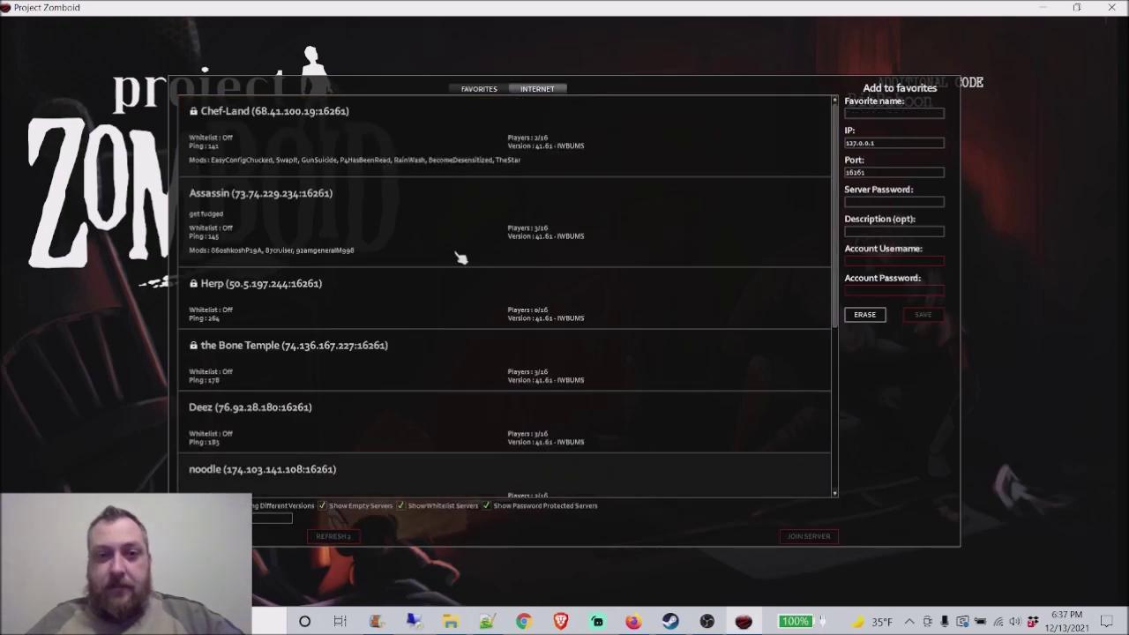
{"action": "left_click", "coordinate": [477, 89]}
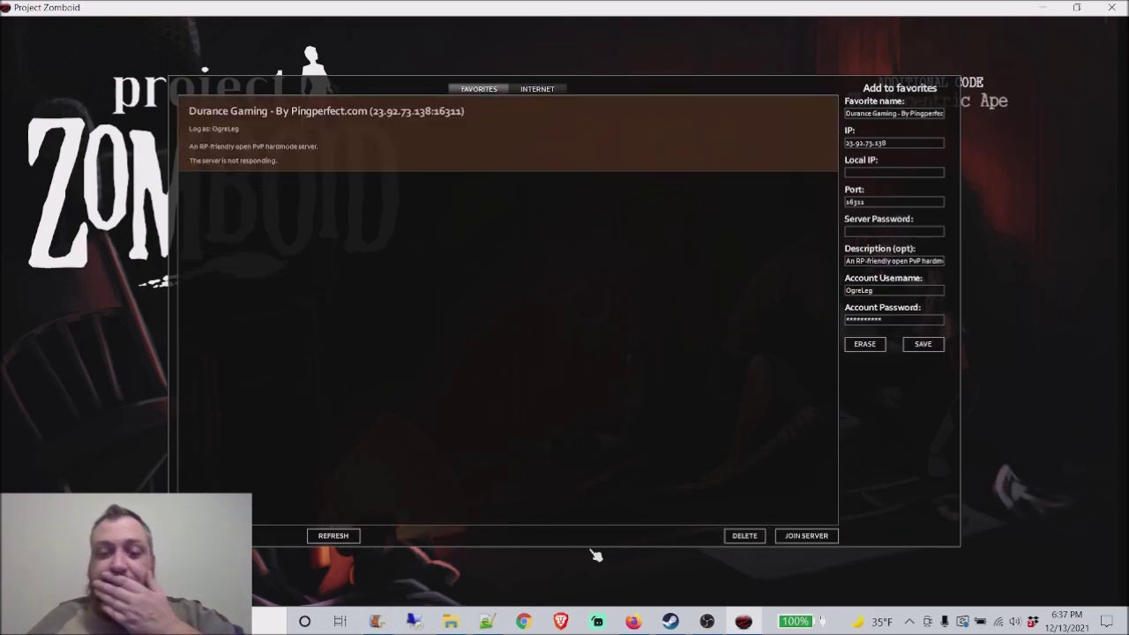
Step: Flip through PingPerfect's Client Area and Configuration Files pages, then return to Beta Update
{"action": "left_click", "coordinate": [633, 621]}
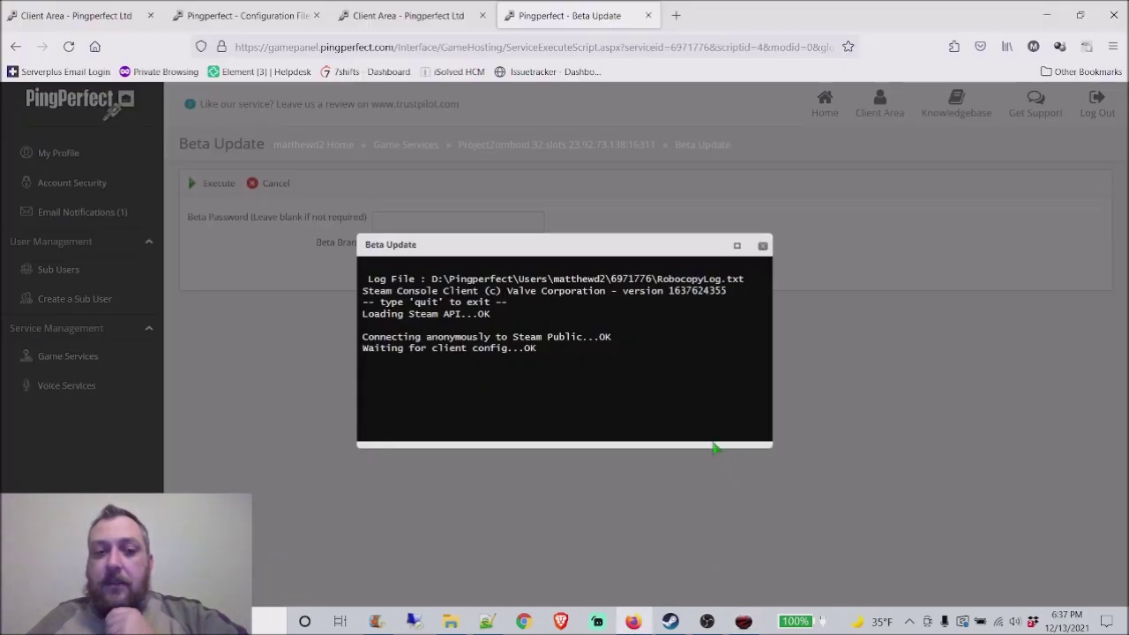
{"action": "left_click", "coordinate": [399, 15]}
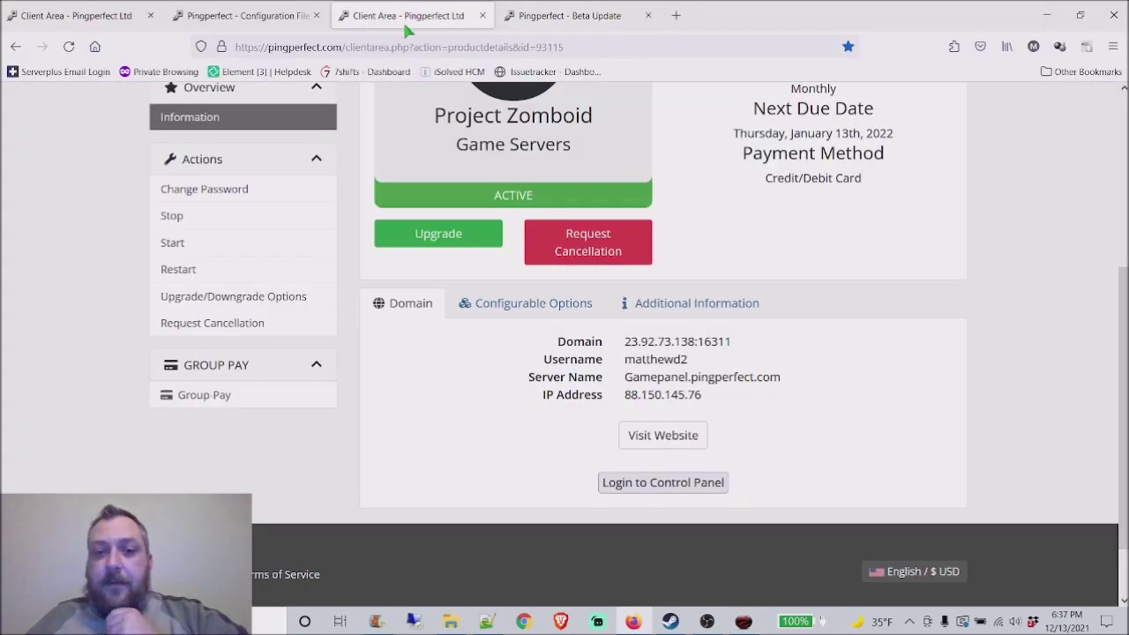
{"action": "left_click", "coordinate": [270, 26]}
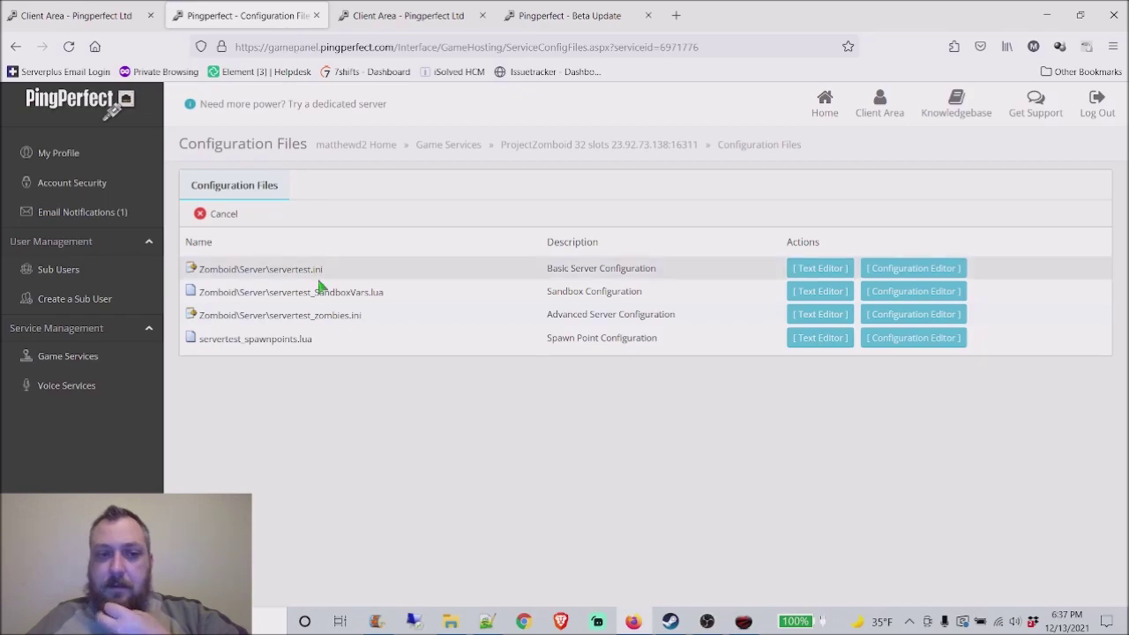
{"action": "left_click", "coordinate": [571, 141]}
{"action": "left_click", "coordinate": [410, 25]}
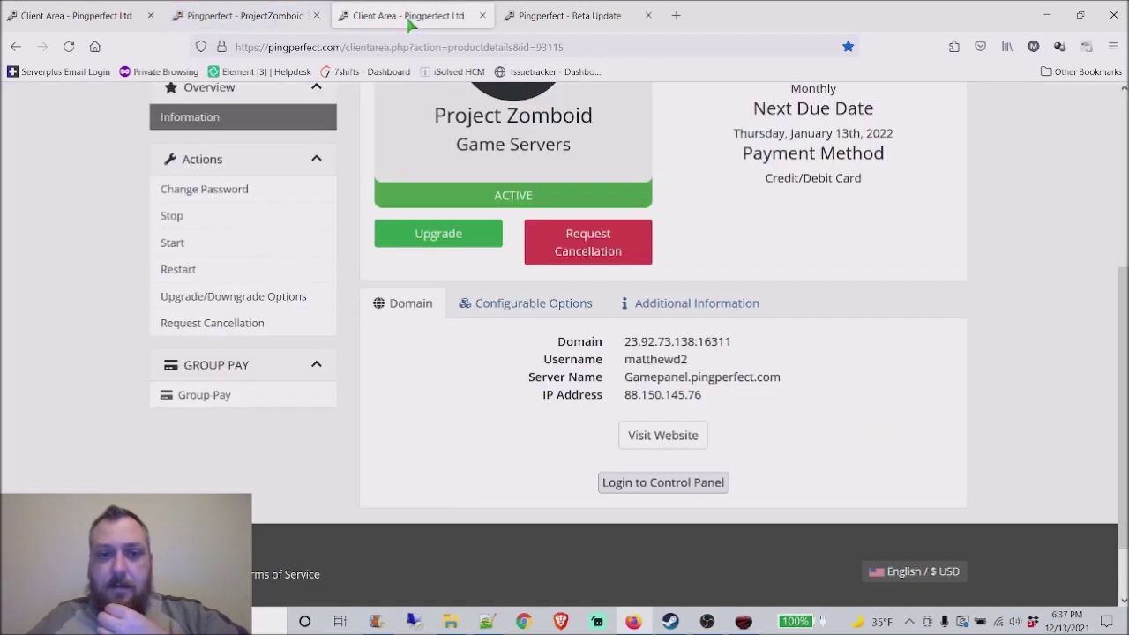
{"action": "left_click", "coordinate": [570, 17]}
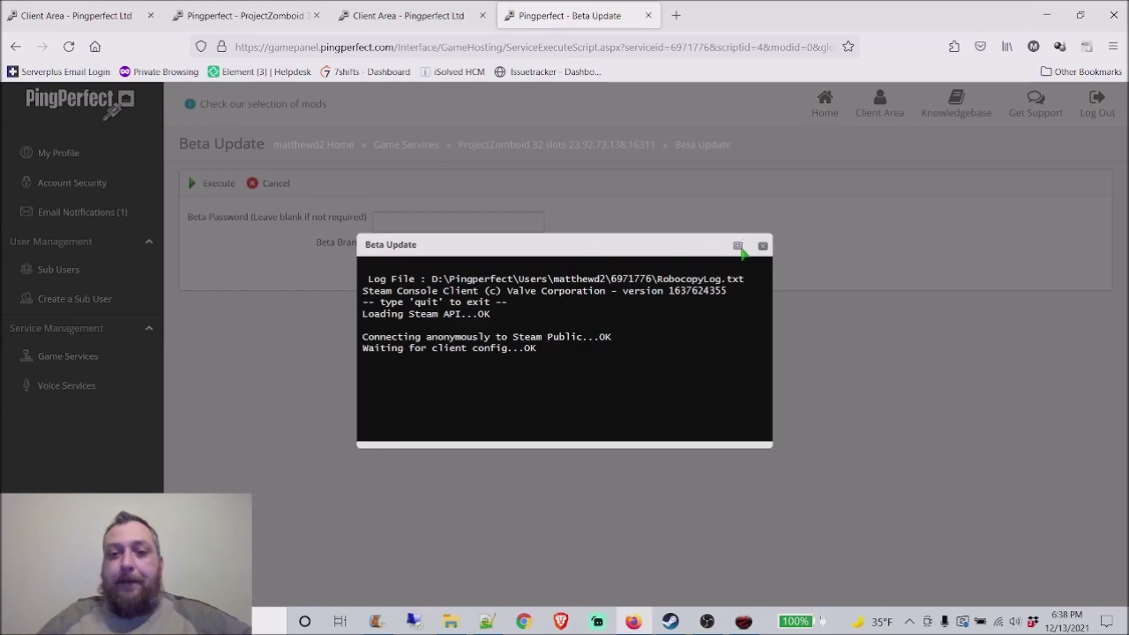
Step: Maximize then restore the Beta Update console while app 380870 finishes installing
{"action": "left_click", "coordinate": [739, 246]}
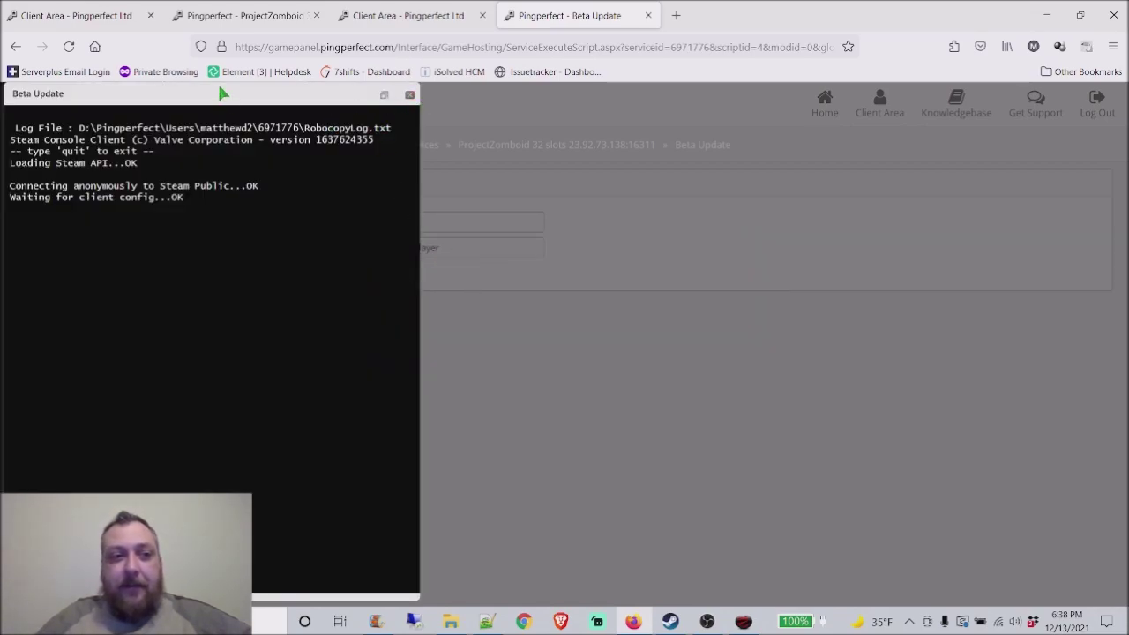
{"action": "left_click", "coordinate": [384, 94]}
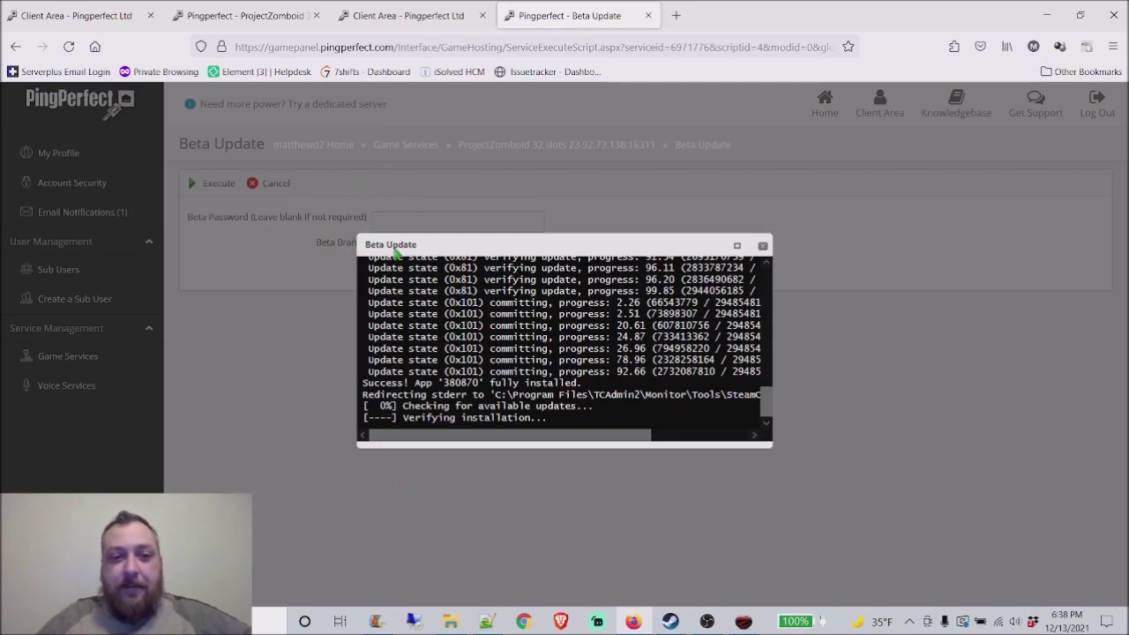
{"action": "mouse_move", "coordinate": [674, 623]}
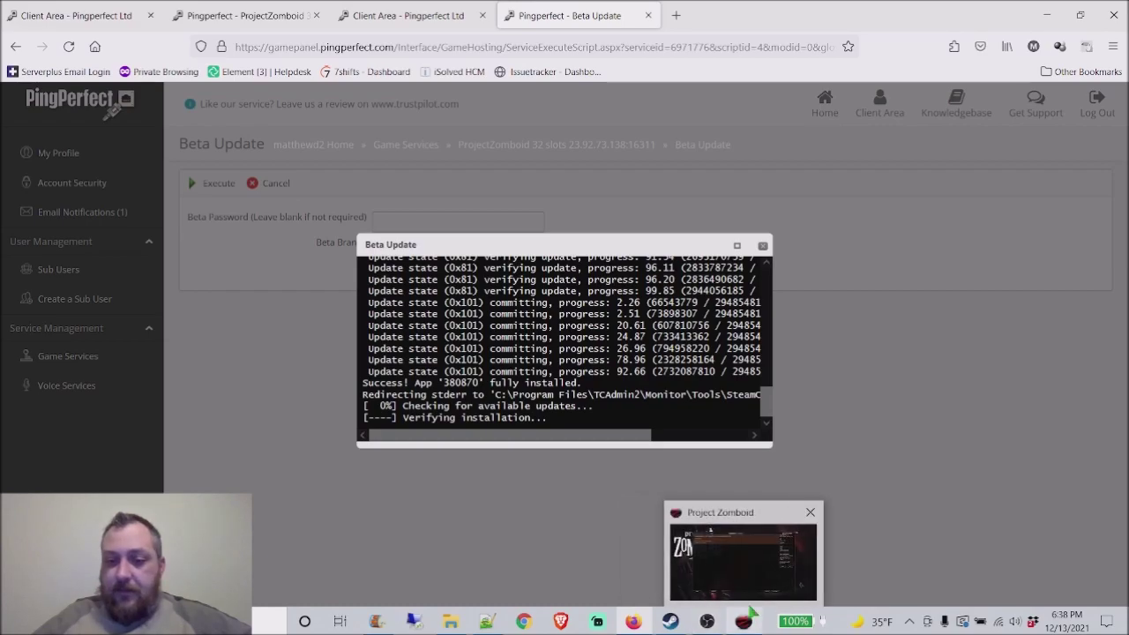
Step: Check Project Zomboid's Steam BETAS branch list, set to b41multiplayer - latestbeta
{"action": "left_click", "coordinate": [758, 626]}
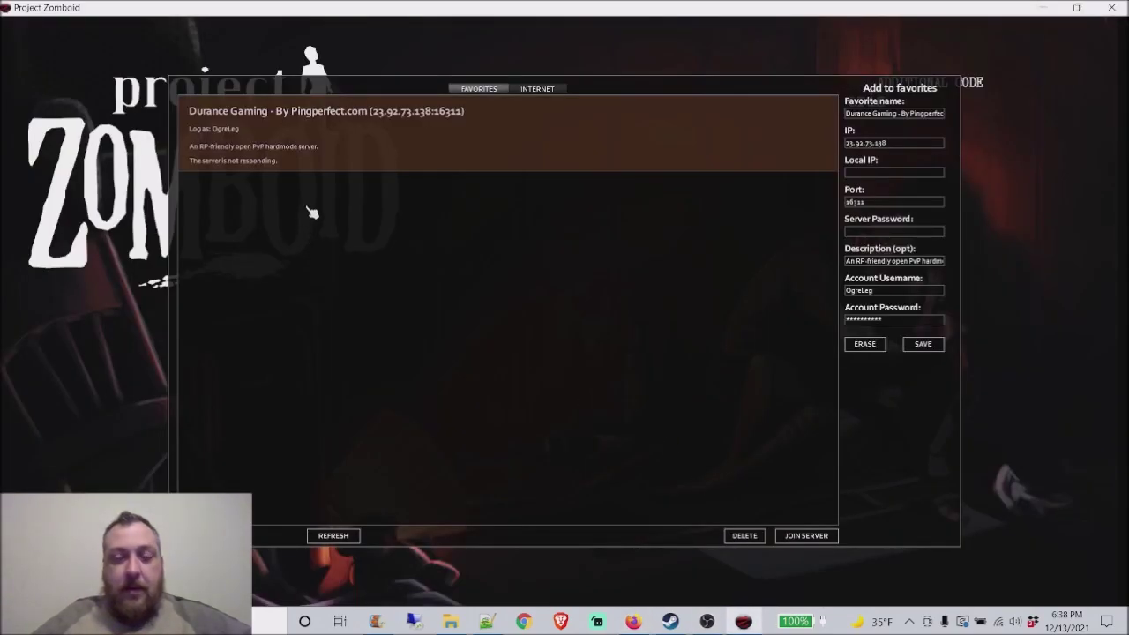
{"action": "left_click", "coordinate": [671, 622]}
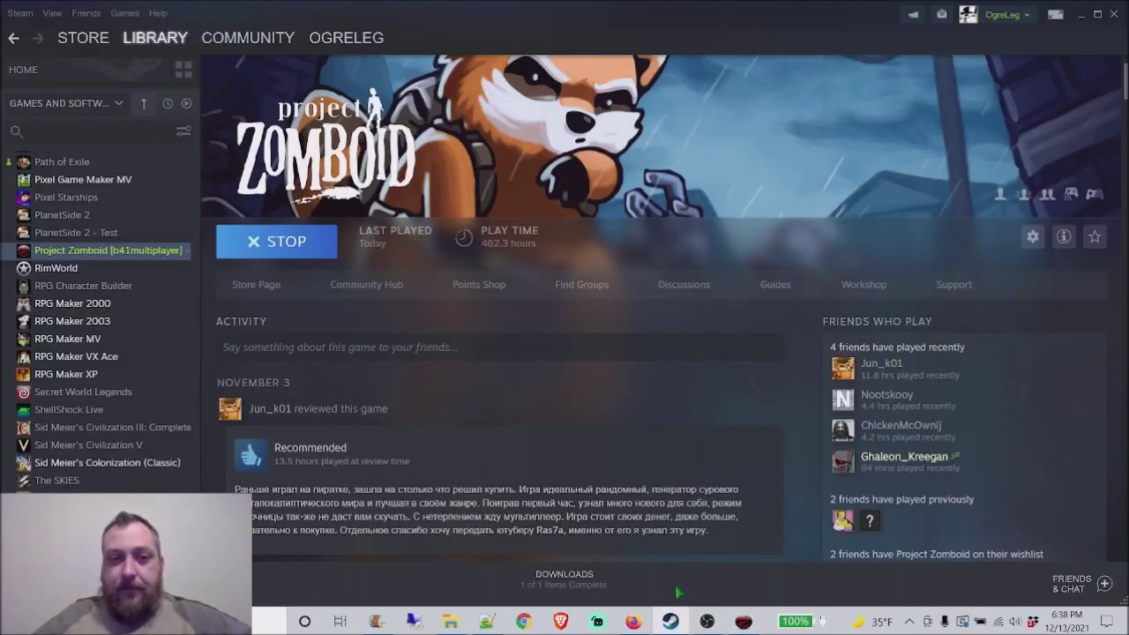
{"action": "right_click", "coordinate": [137, 252]}
{"action": "left_click", "coordinate": [121, 342]}
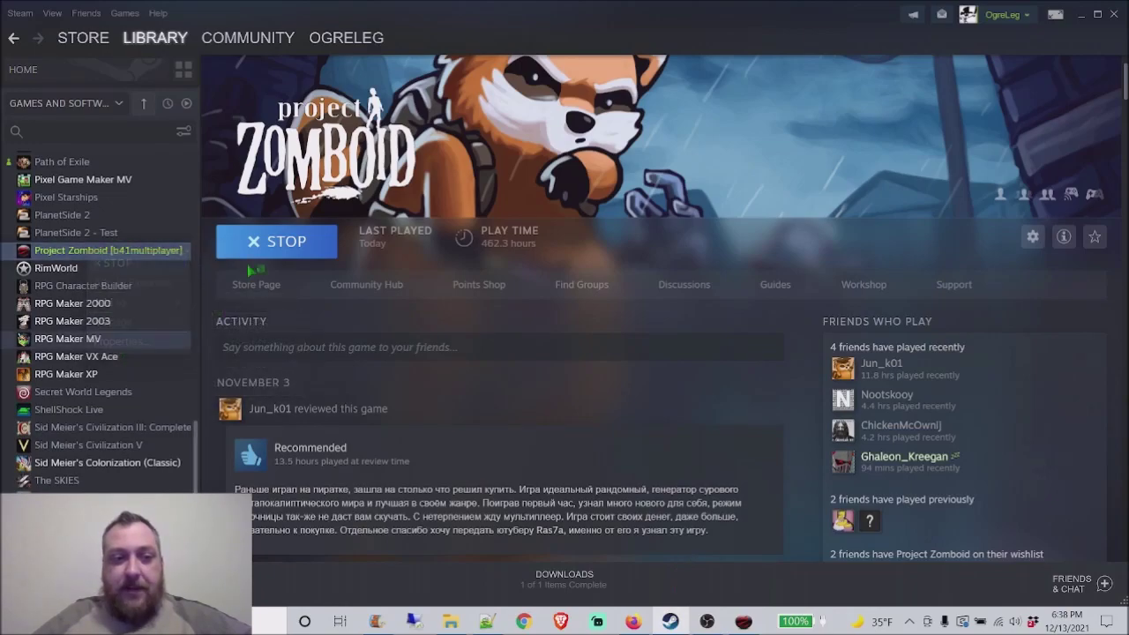
{"action": "left_click", "coordinate": [380, 295]}
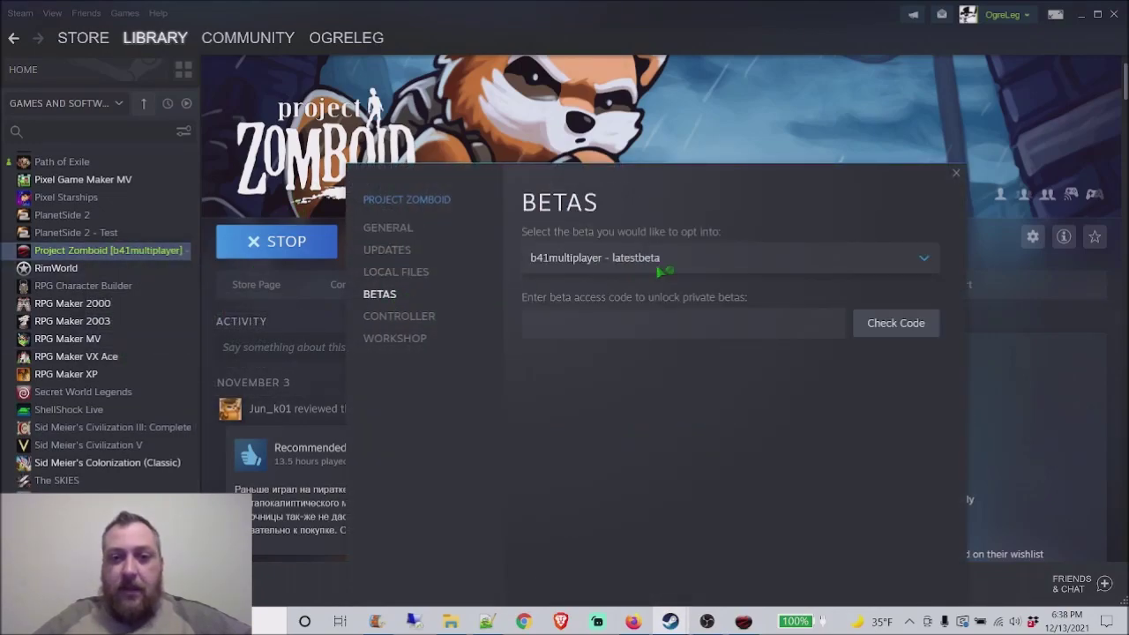
{"action": "left_click", "coordinate": [716, 265]}
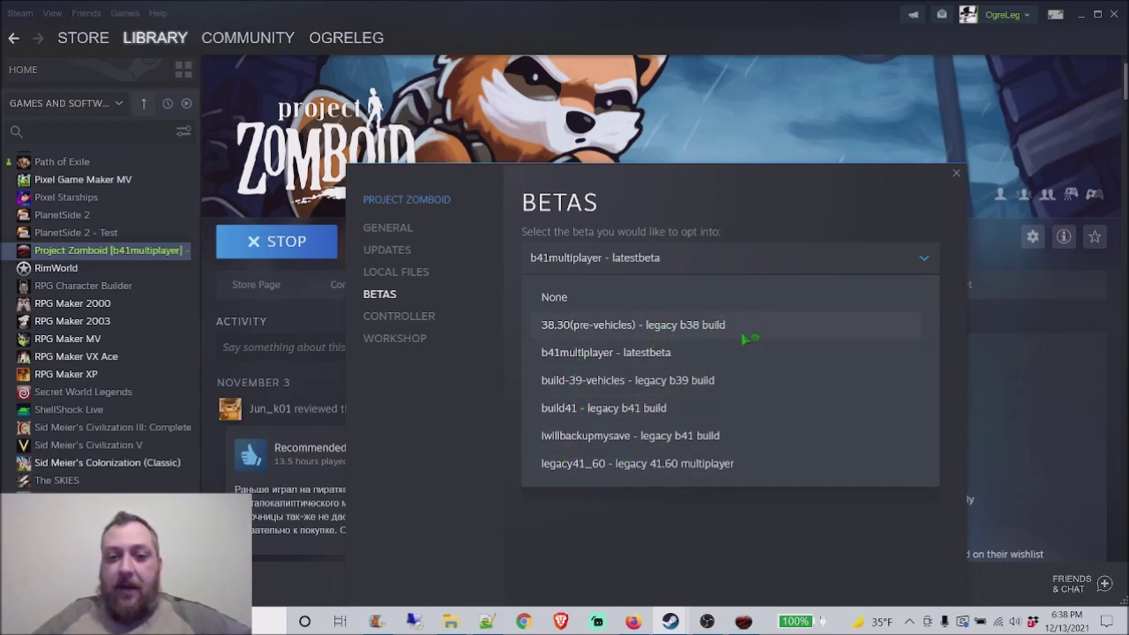
Step: Close the beta list and properties unchanged and return to the game's favorites
{"action": "left_click", "coordinate": [640, 533]}
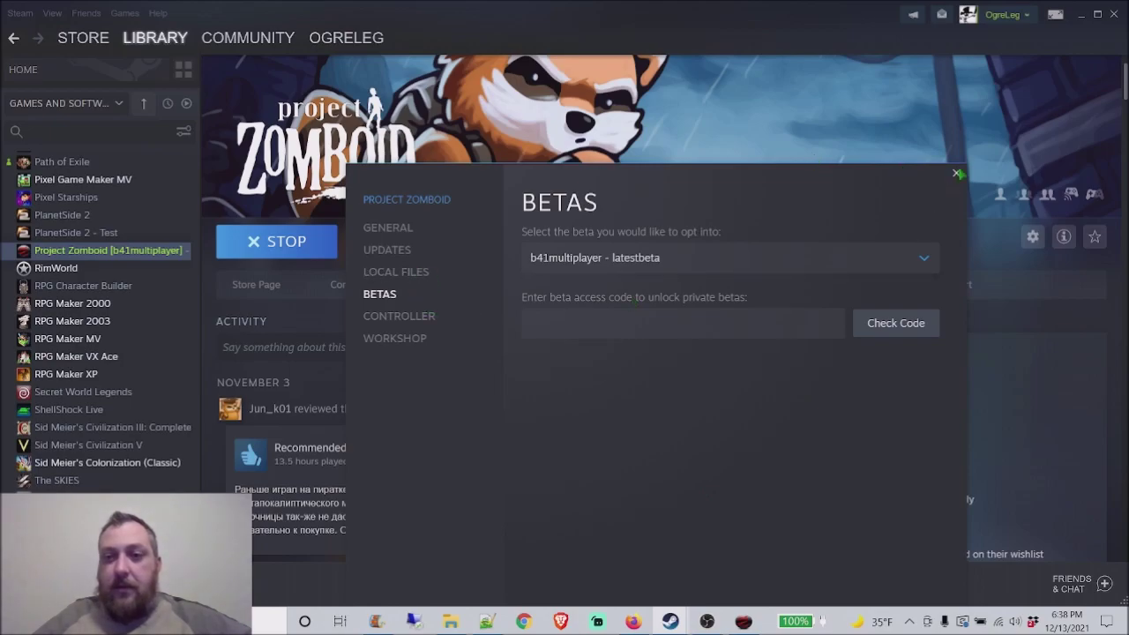
{"action": "left_click", "coordinate": [957, 174]}
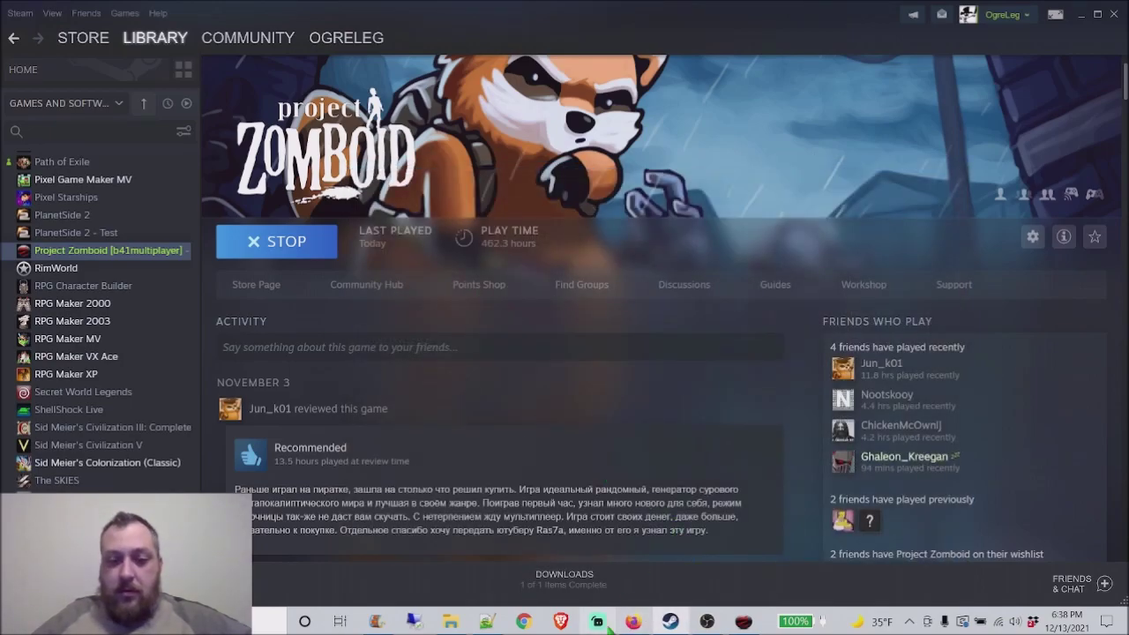
{"action": "mouse_move", "coordinate": [708, 621]}
{"action": "left_click", "coordinate": [743, 622]}
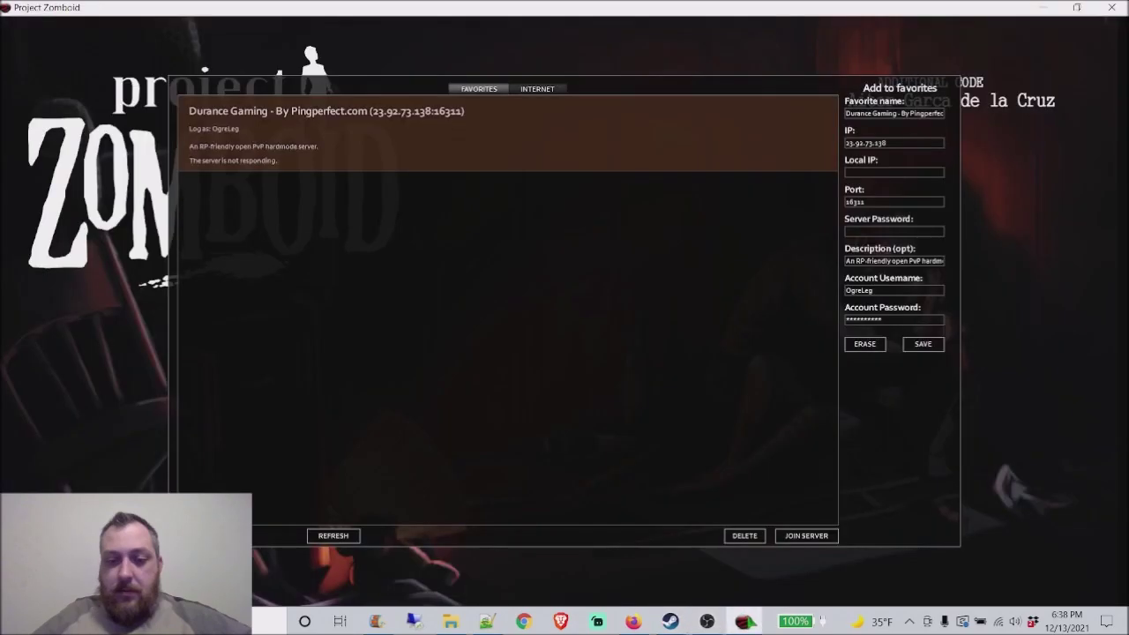
Step: Review the finished Beta Update console log for the b41multiplayer branch, then close the console
{"action": "left_click", "coordinate": [634, 622]}
{"action": "scroll", "coordinate": [545, 442], "scroll_direction": "right", "scroll_amount": 1}
{"action": "left_click_drag", "start_coordinate": [545, 439], "coordinate": [503, 436]}
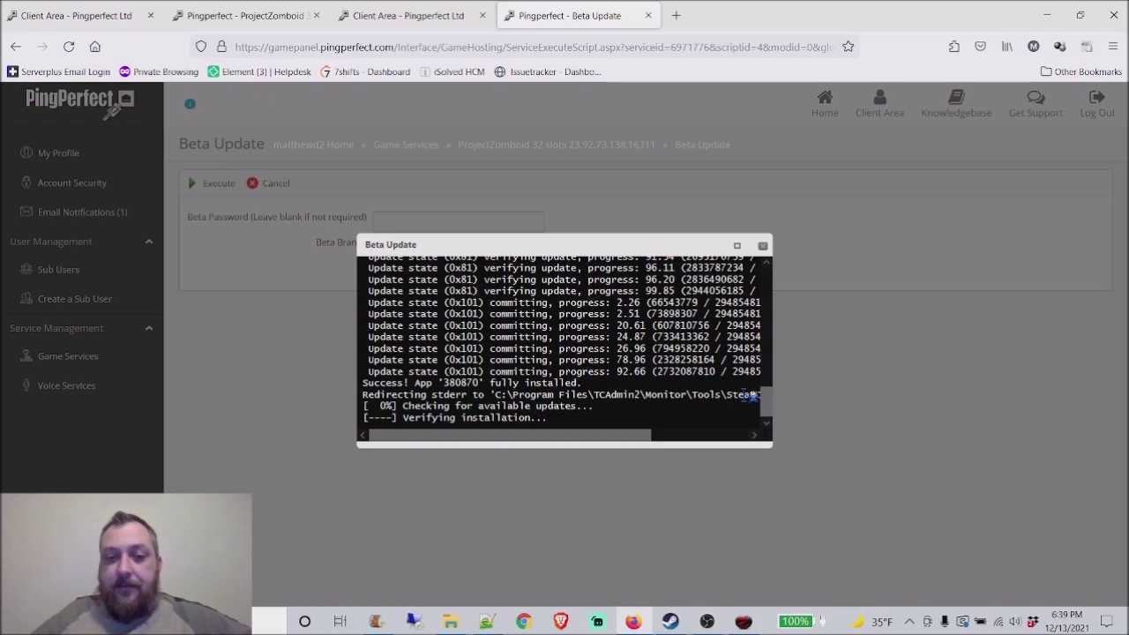
{"action": "scroll", "coordinate": [752, 396], "scroll_direction": "up", "scroll_amount": 15}
{"action": "scroll", "coordinate": [754, 354], "scroll_direction": "down", "scroll_amount": 8}
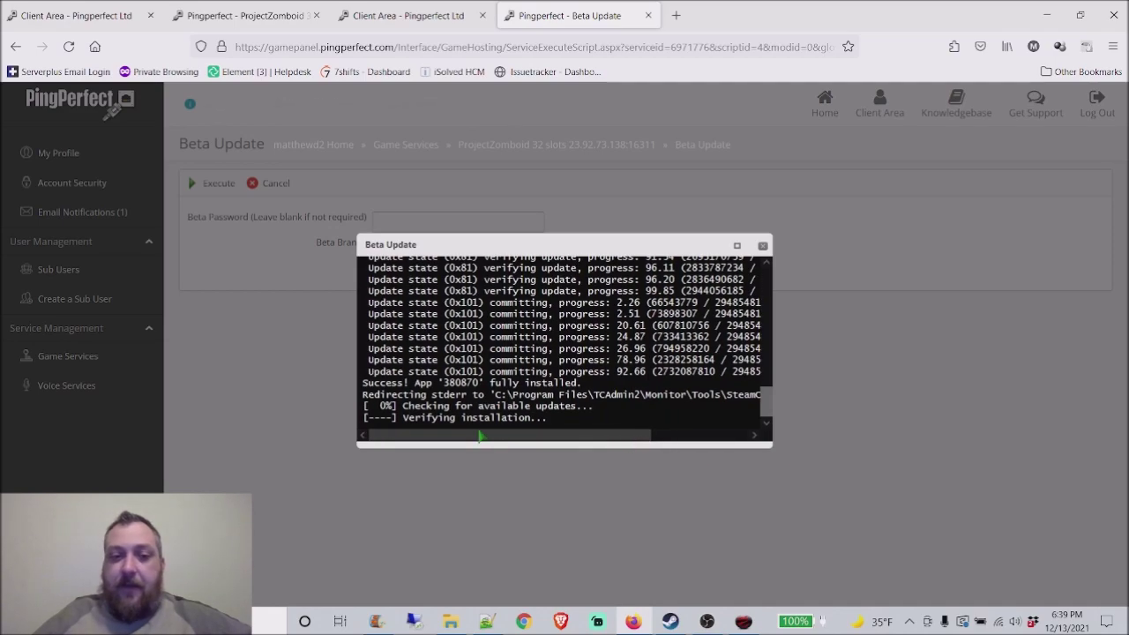
{"action": "left_click", "coordinate": [762, 245]}
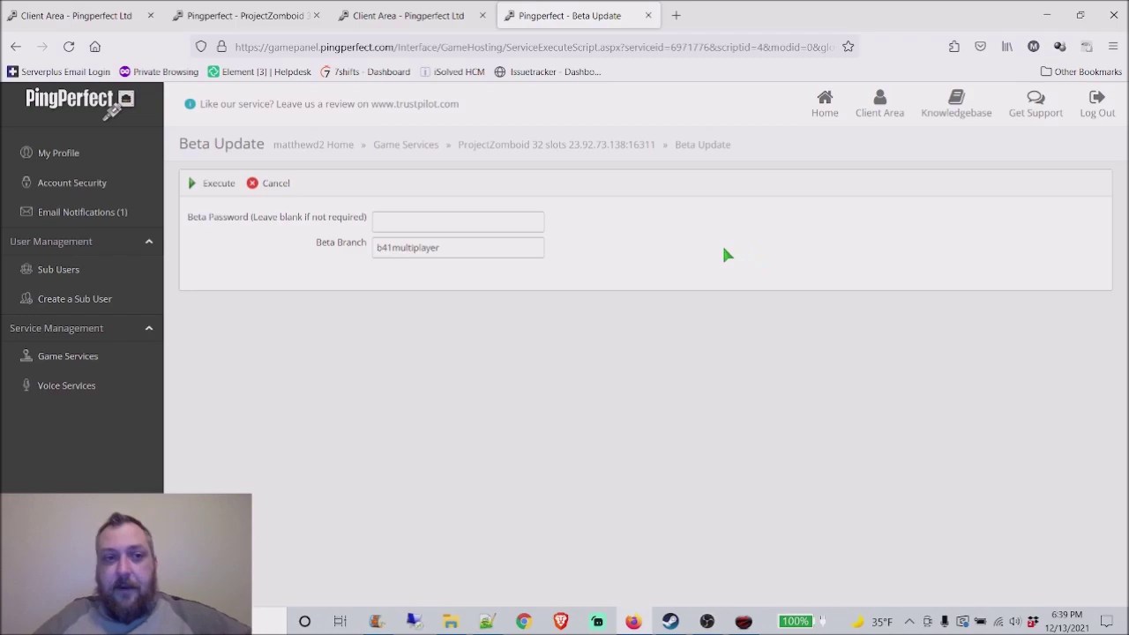
Step: Browse the ProjectZomboid server's configuration files and File Manager from its home page
{"action": "left_click", "coordinate": [538, 148]}
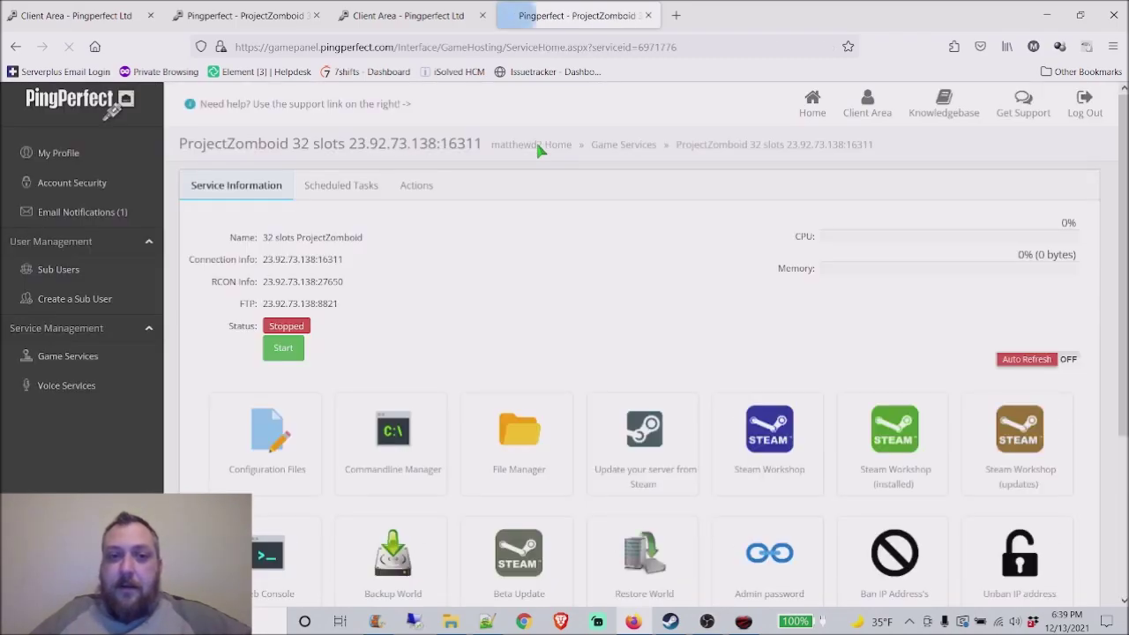
{"action": "scroll", "coordinate": [451, 309], "scroll_direction": "down", "scroll_amount": 3}
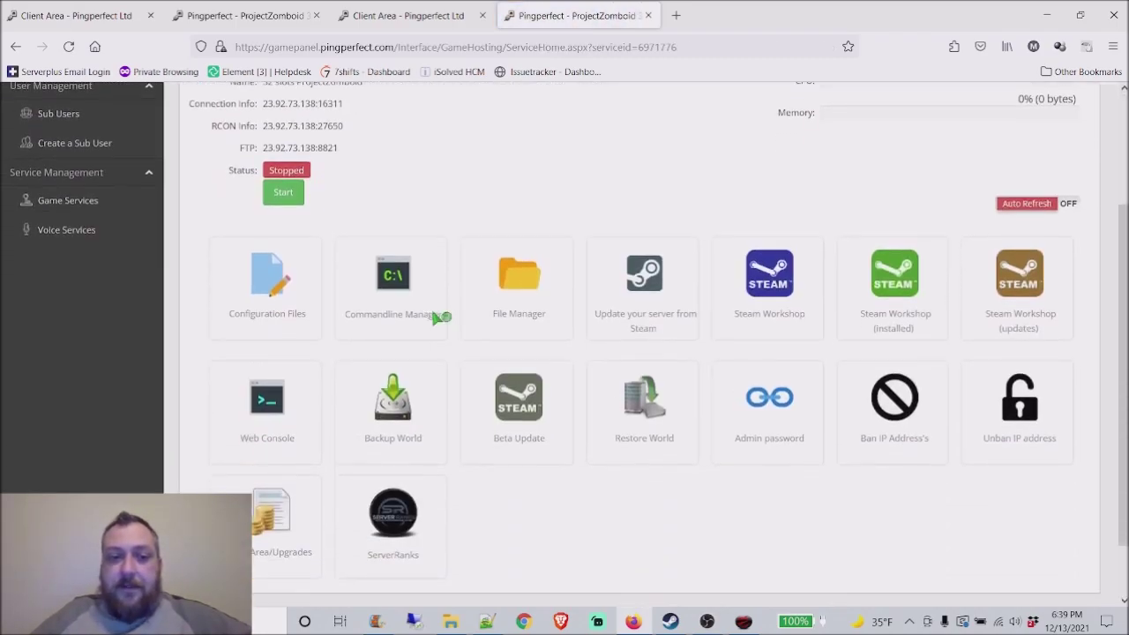
{"action": "left_click", "coordinate": [273, 284]}
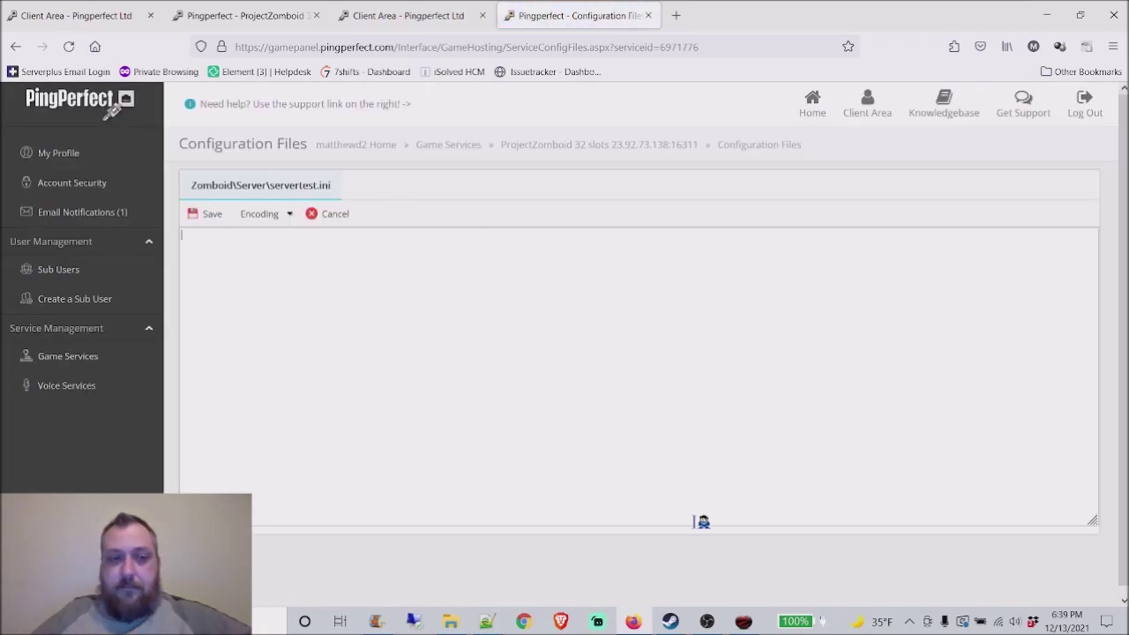
{"action": "left_click", "coordinate": [578, 145]}
{"action": "scroll", "coordinate": [397, 353], "scroll_direction": "down", "scroll_amount": 2}
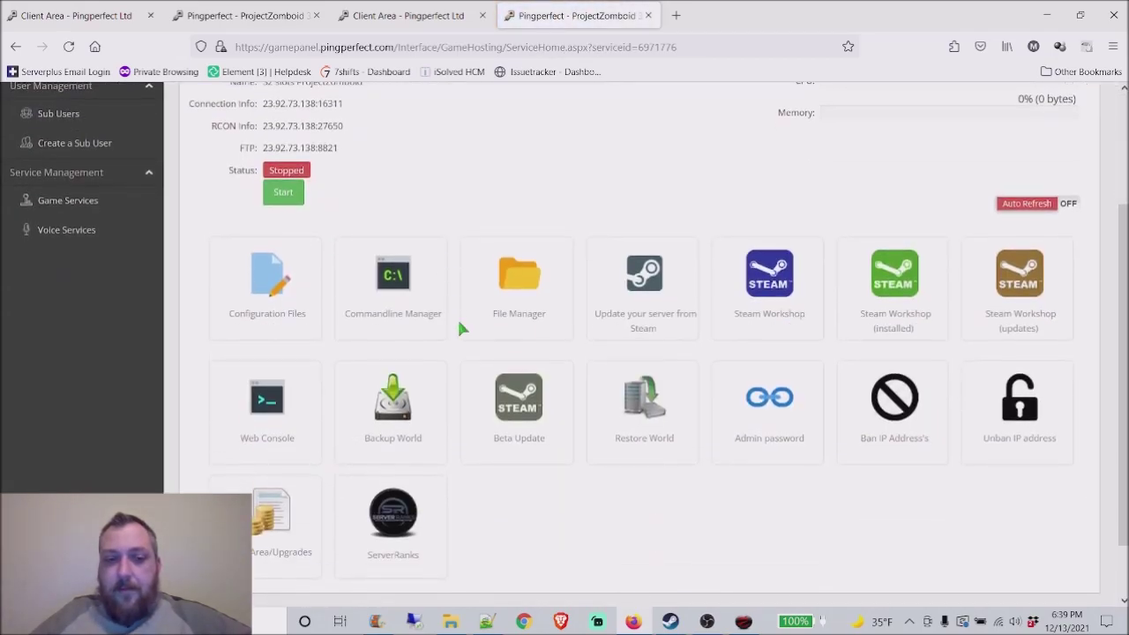
{"action": "left_click", "coordinate": [521, 309]}
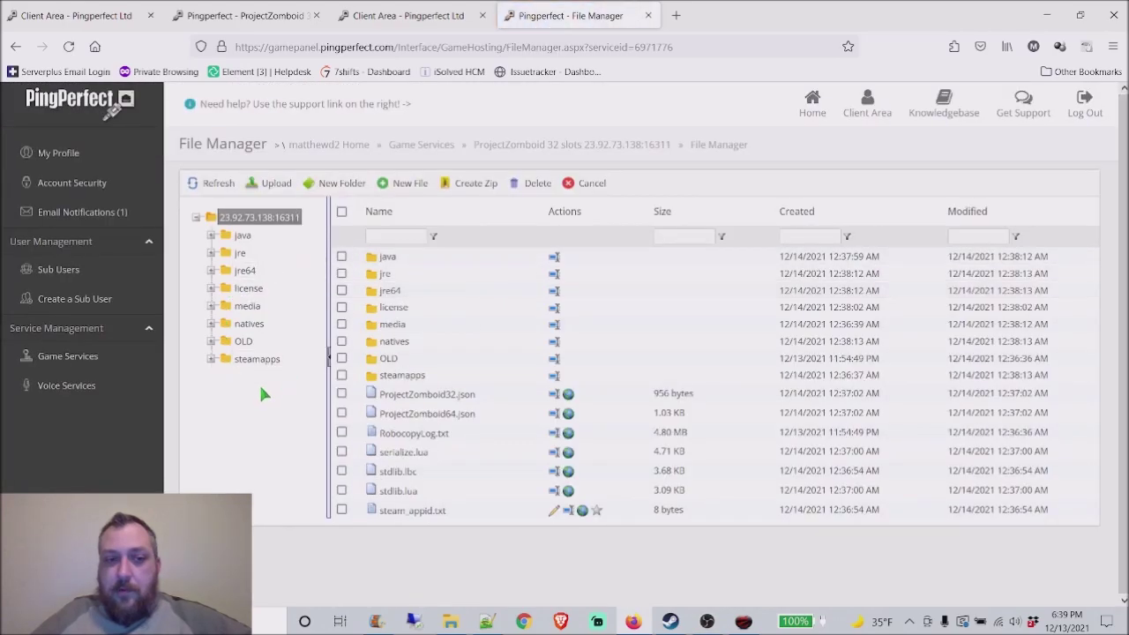
{"action": "left_click", "coordinate": [409, 9]}
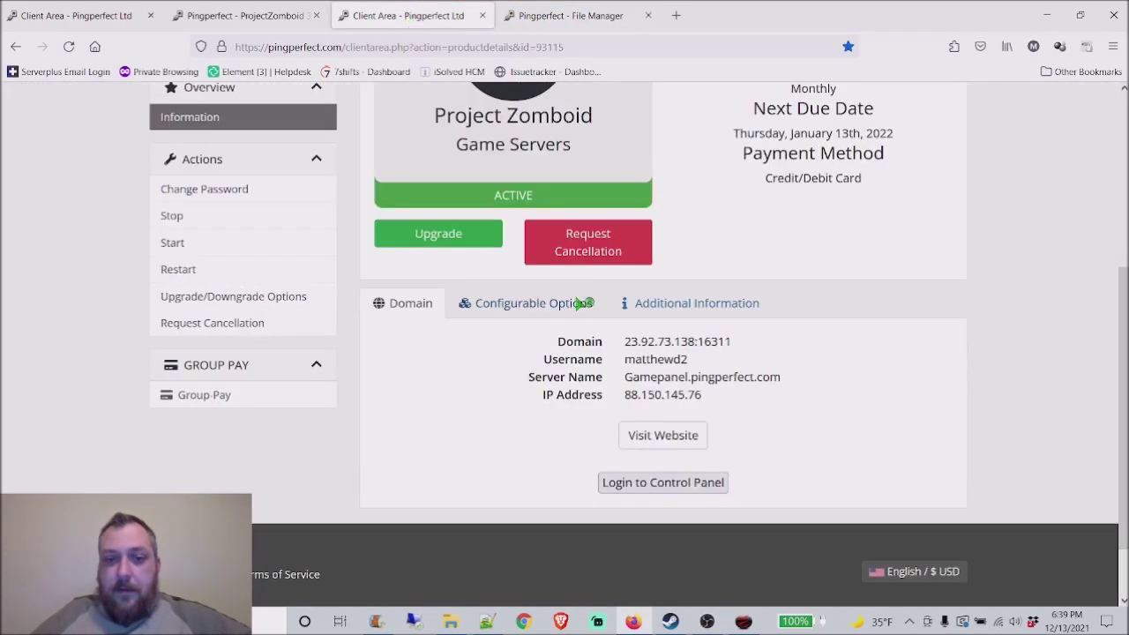
{"action": "scroll", "coordinate": [565, 282], "scroll_direction": "up", "scroll_amount": 4}
{"action": "left_click", "coordinate": [529, 15]}
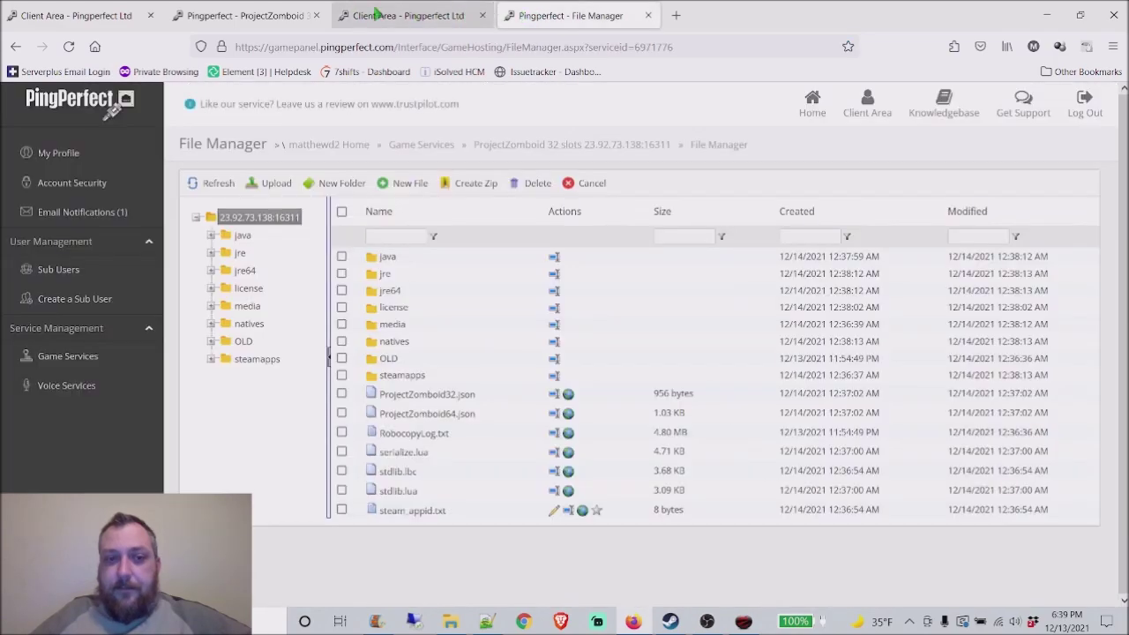
{"action": "left_click", "coordinate": [247, 15]}
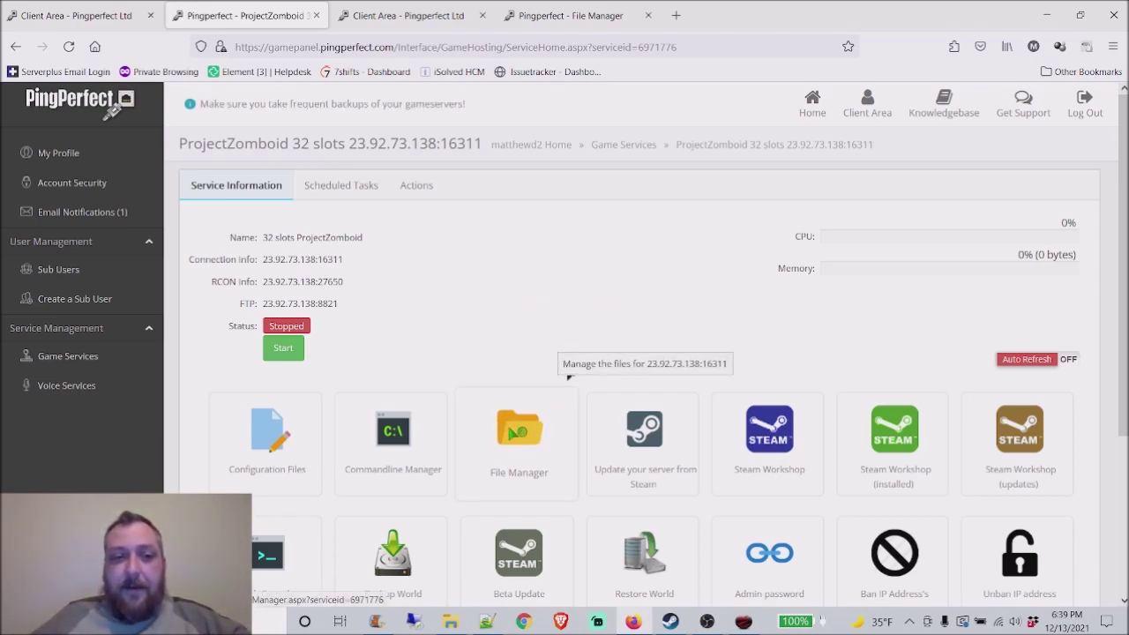
Step: Inspect the steamapps folder holding appmanifest_380870.acf, then return to Service Information
{"action": "left_click", "coordinate": [538, 438]}
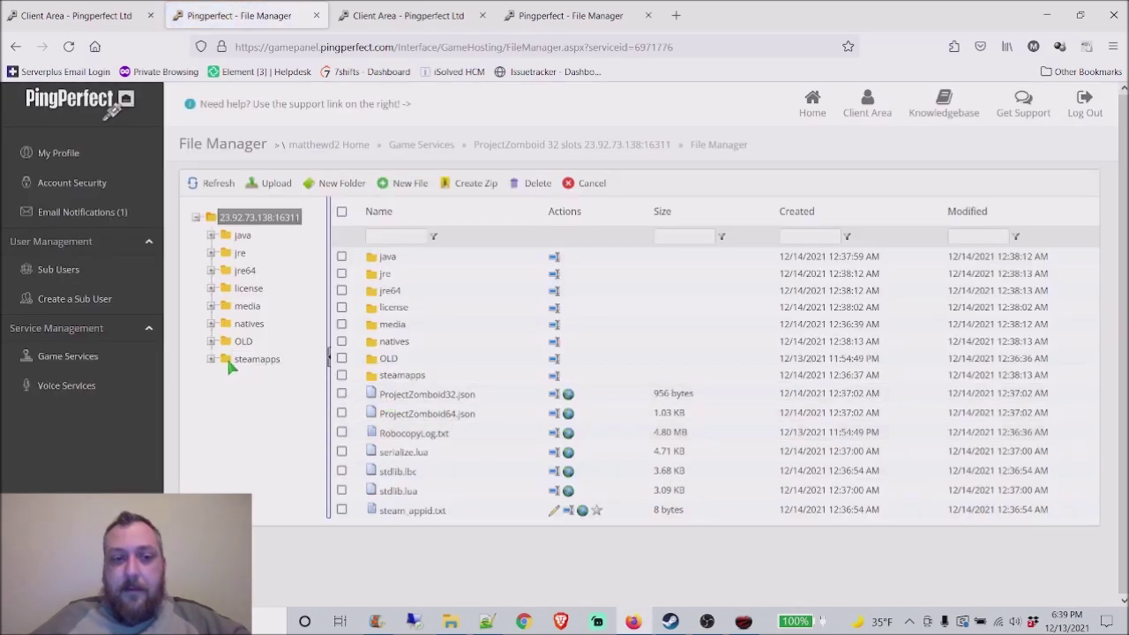
{"action": "left_click", "coordinate": [240, 361]}
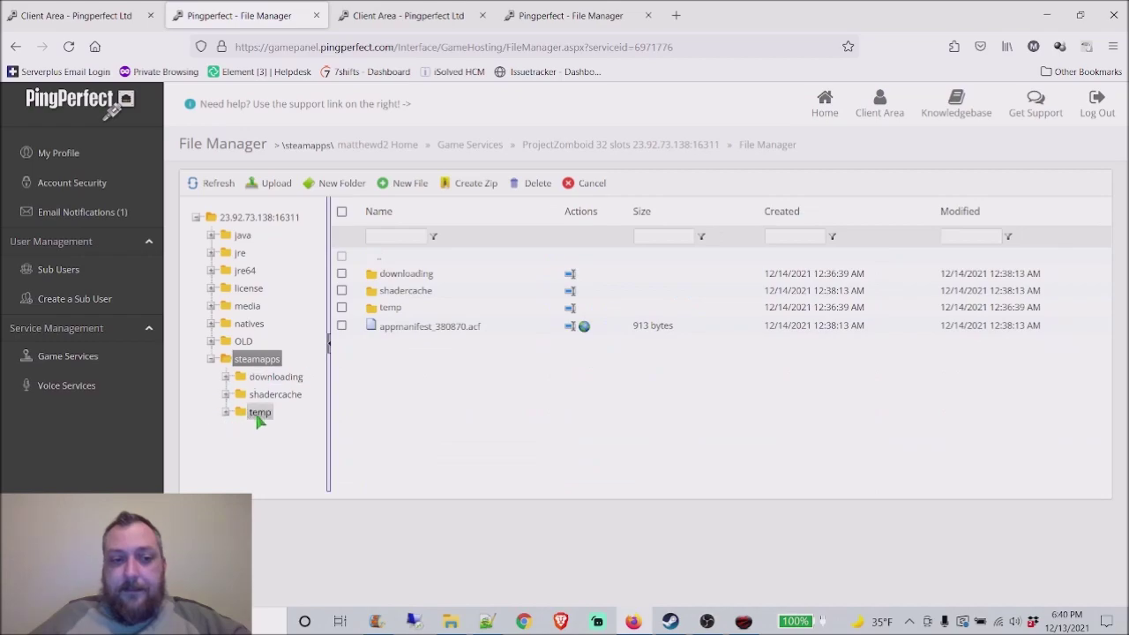
{"action": "left_click", "coordinate": [212, 361]}
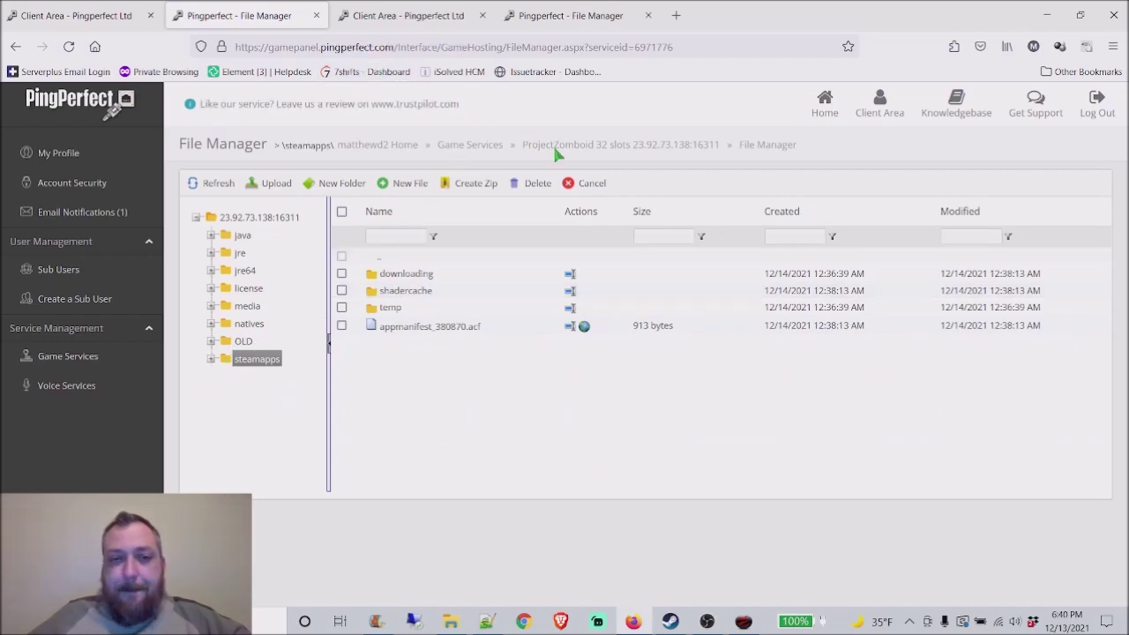
{"action": "left_click", "coordinate": [603, 146]}
{"action": "scroll", "coordinate": [414, 300], "scroll_direction": "down", "scroll_amount": 2}
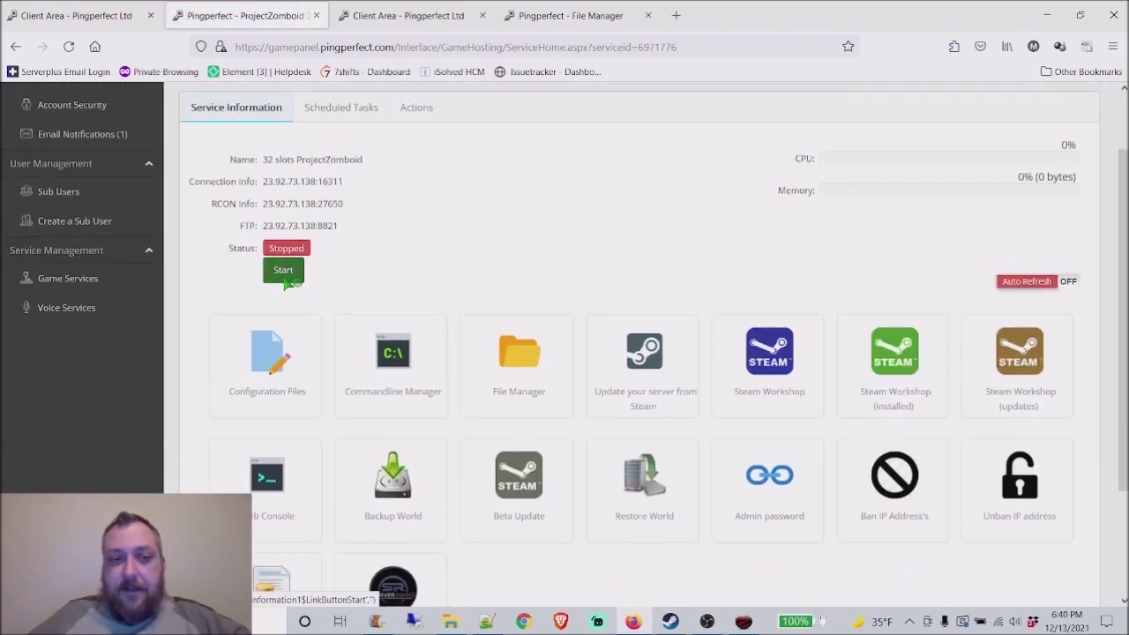
Step: Start the server and confirm it shows Running (pid 11968) using 128.96 MB memory
{"action": "left_click", "coordinate": [286, 273]}
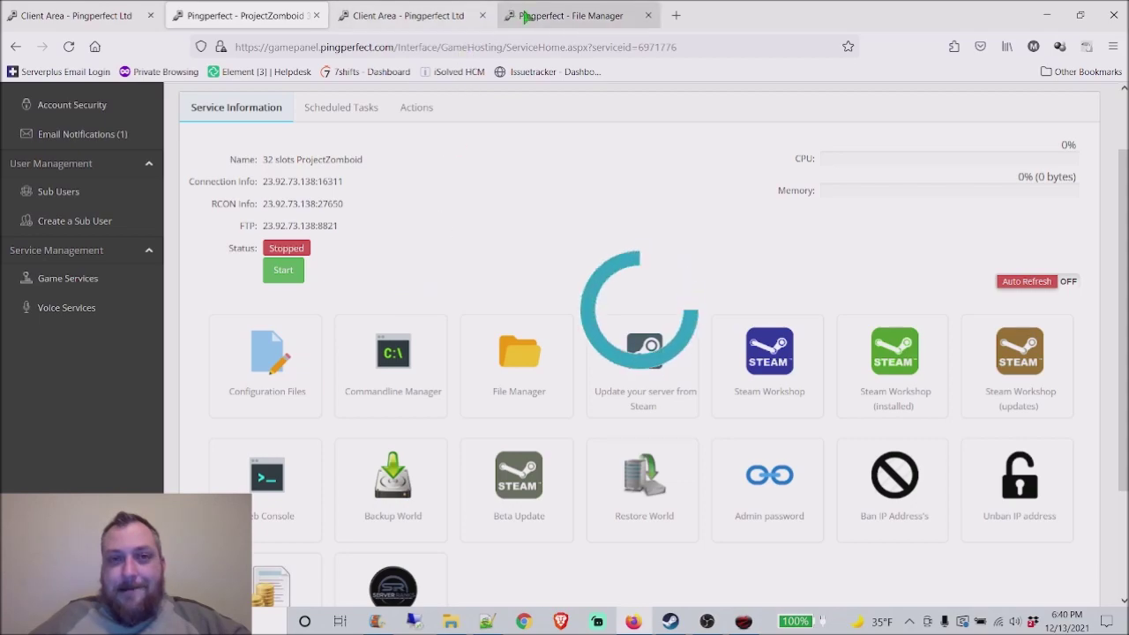
{"action": "left_click", "coordinate": [423, 18]}
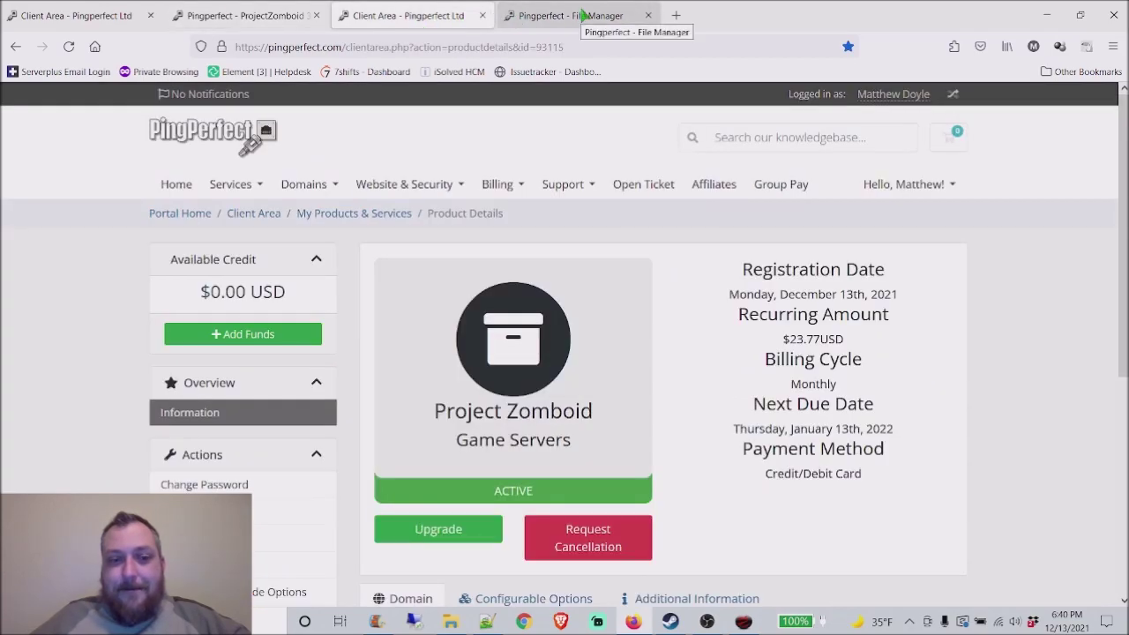
{"action": "left_click", "coordinate": [584, 15]}
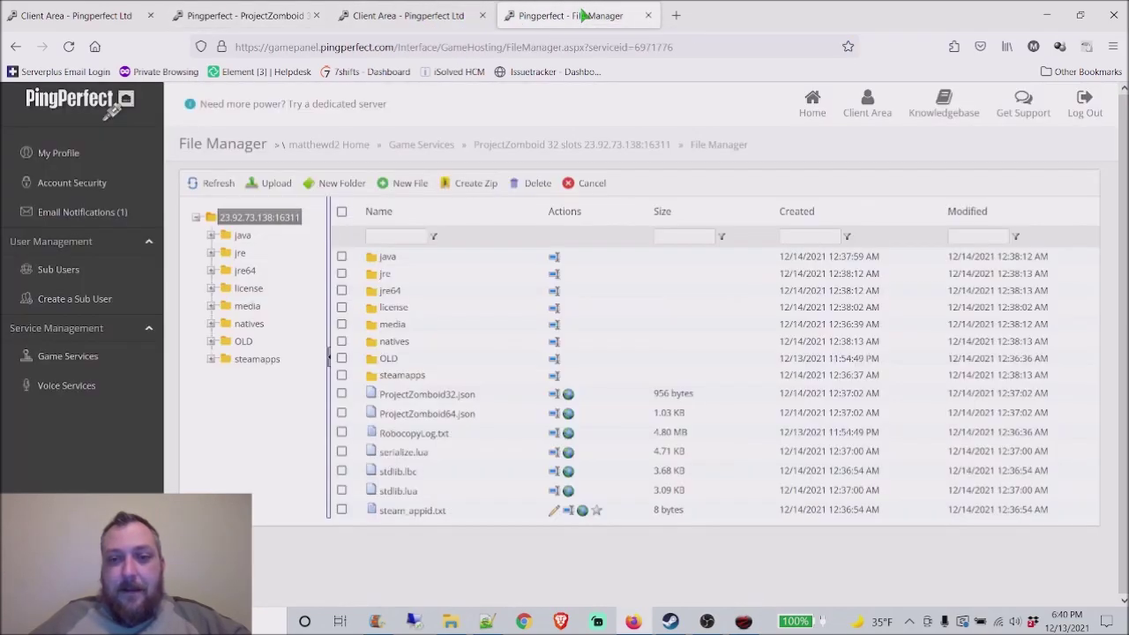
{"action": "left_click", "coordinate": [511, 143]}
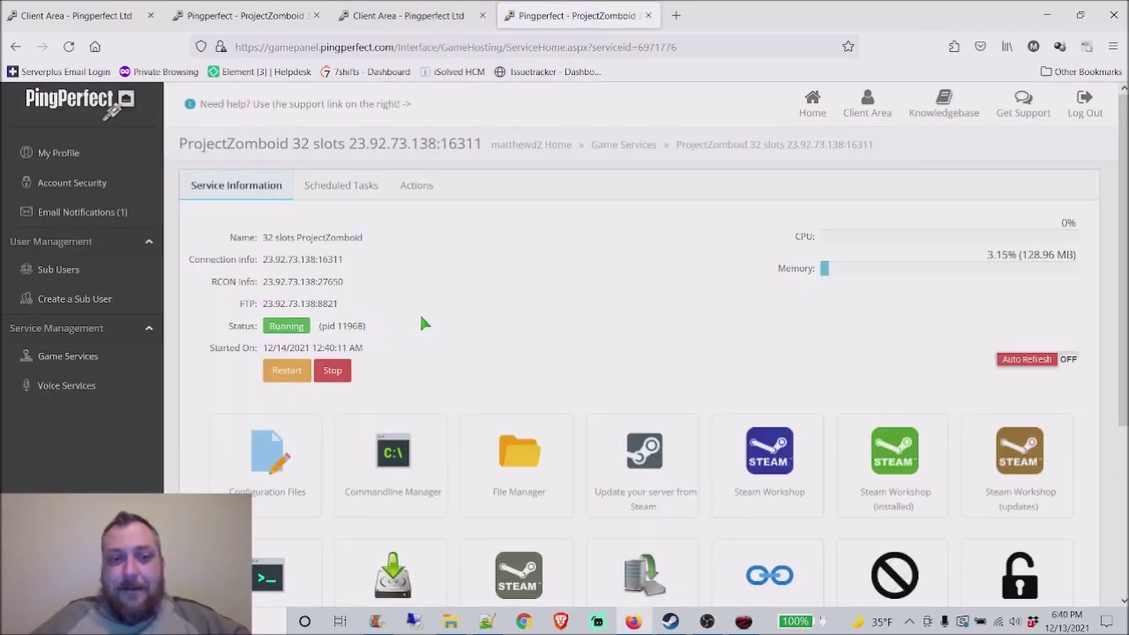
Step: Open the hosted servertest.ini in the Configuration Files text editor
{"action": "scroll", "coordinate": [422, 324], "scroll_direction": "down", "scroll_amount": 2}
{"action": "left_click", "coordinate": [282, 325]}
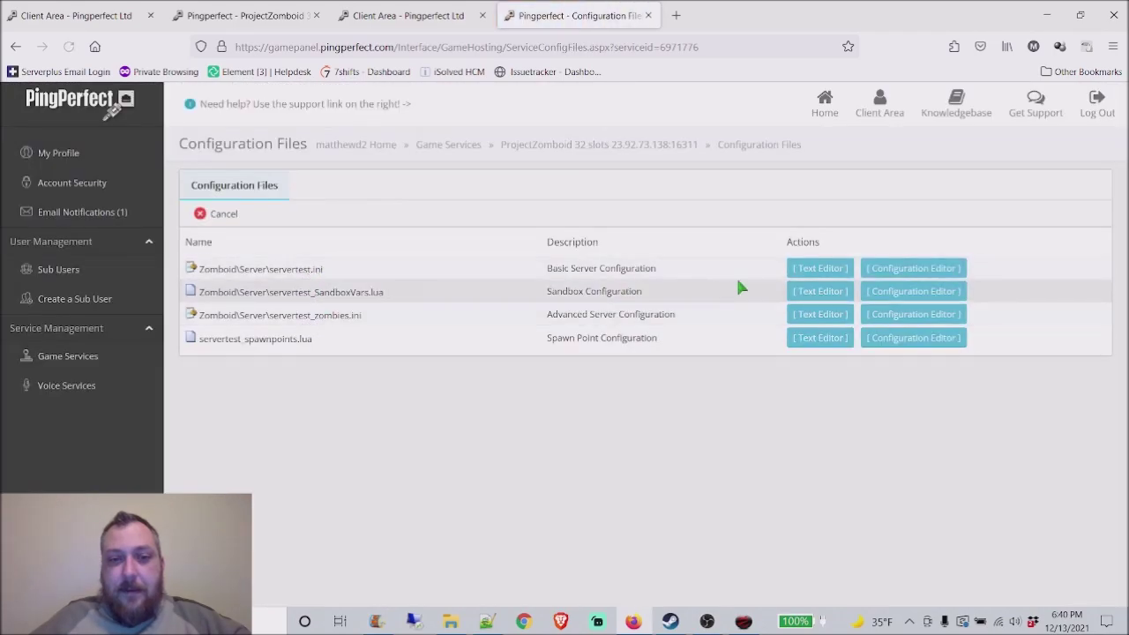
{"action": "left_click", "coordinate": [820, 268]}
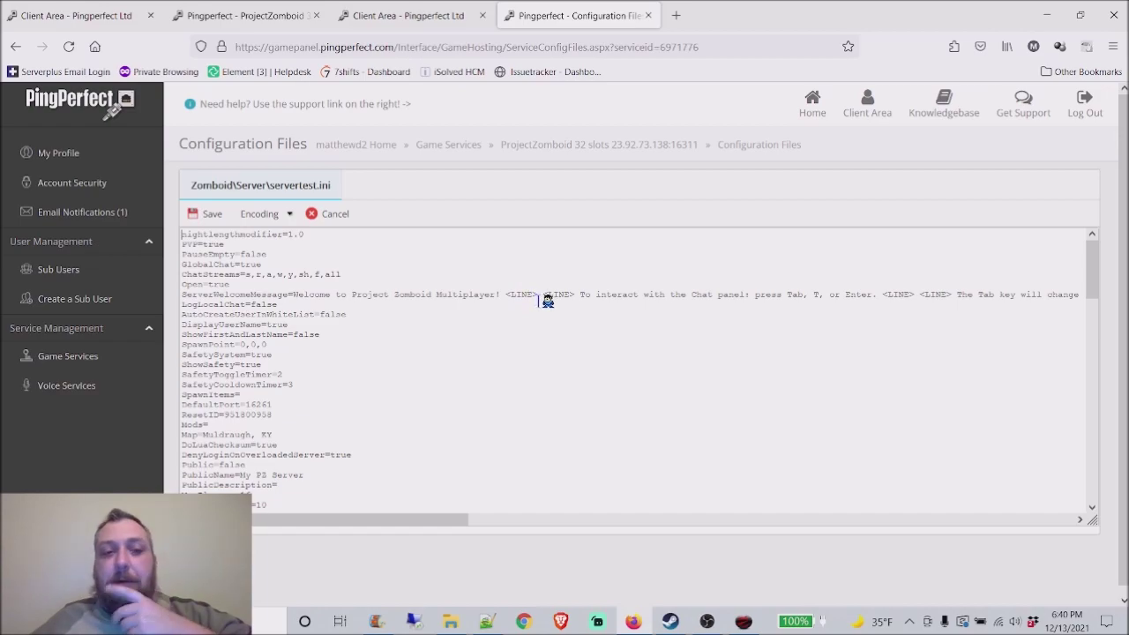
{"action": "left_click", "coordinate": [420, 12]}
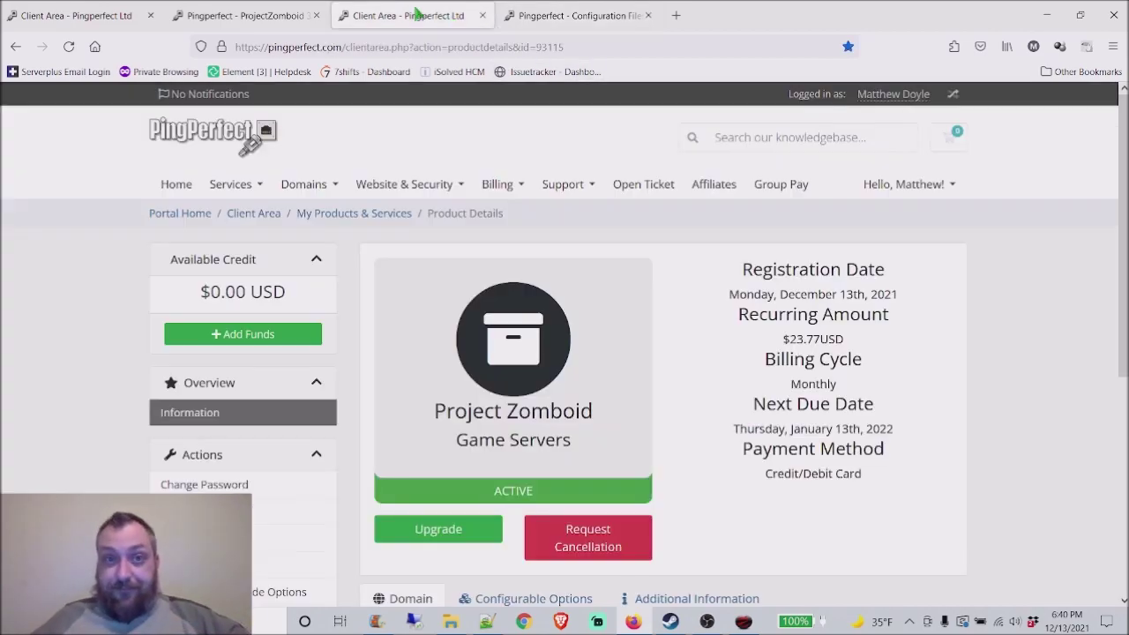
{"action": "left_click", "coordinate": [575, 13]}
{"action": "scroll", "coordinate": [286, 305], "scroll_direction": "down", "scroll_amount": 5}
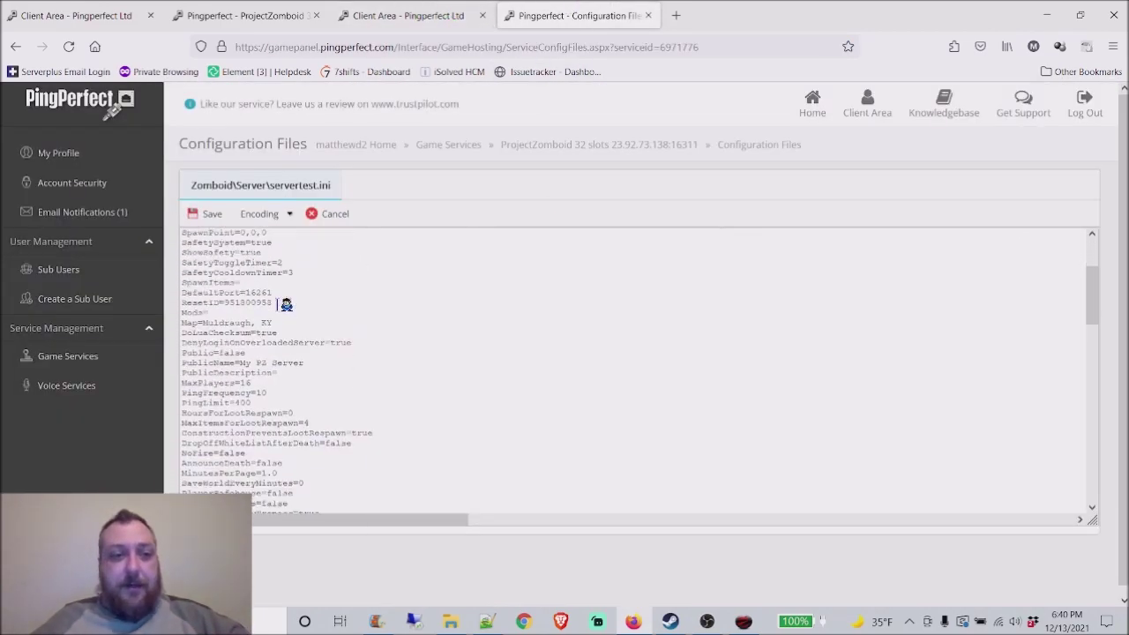
{"action": "scroll", "coordinate": [286, 305], "scroll_direction": "up", "scroll_amount": 4}
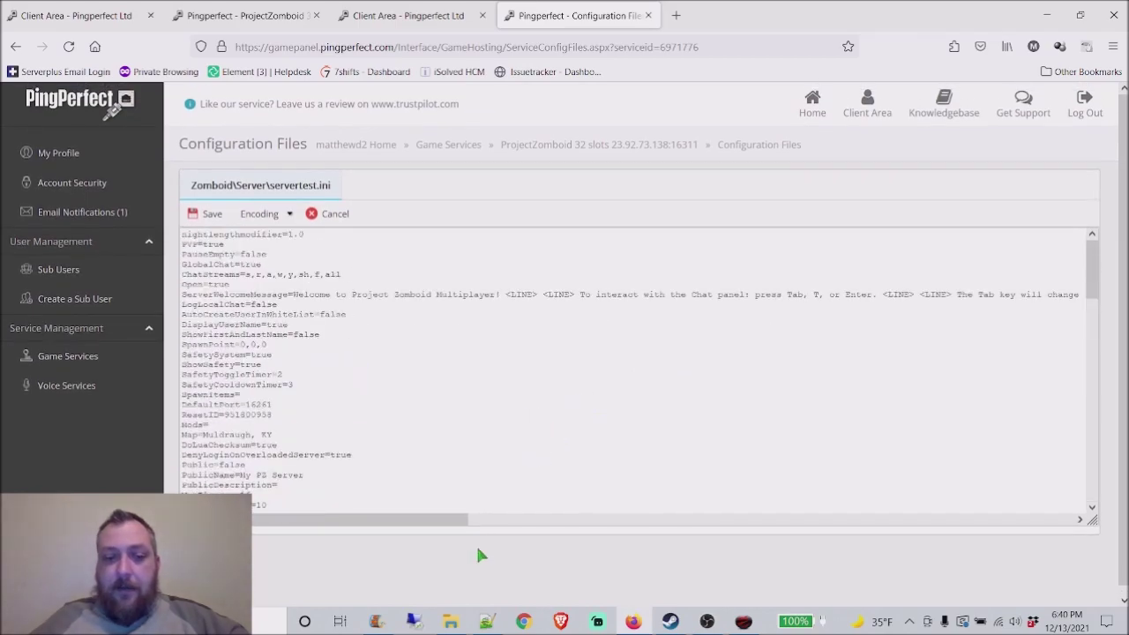
Step: Review the local servertest.ini and SandboxVars files in Notepad++ and check the game's server browser
{"action": "left_click", "coordinate": [486, 622]}
{"action": "left_click", "coordinate": [854, 60]}
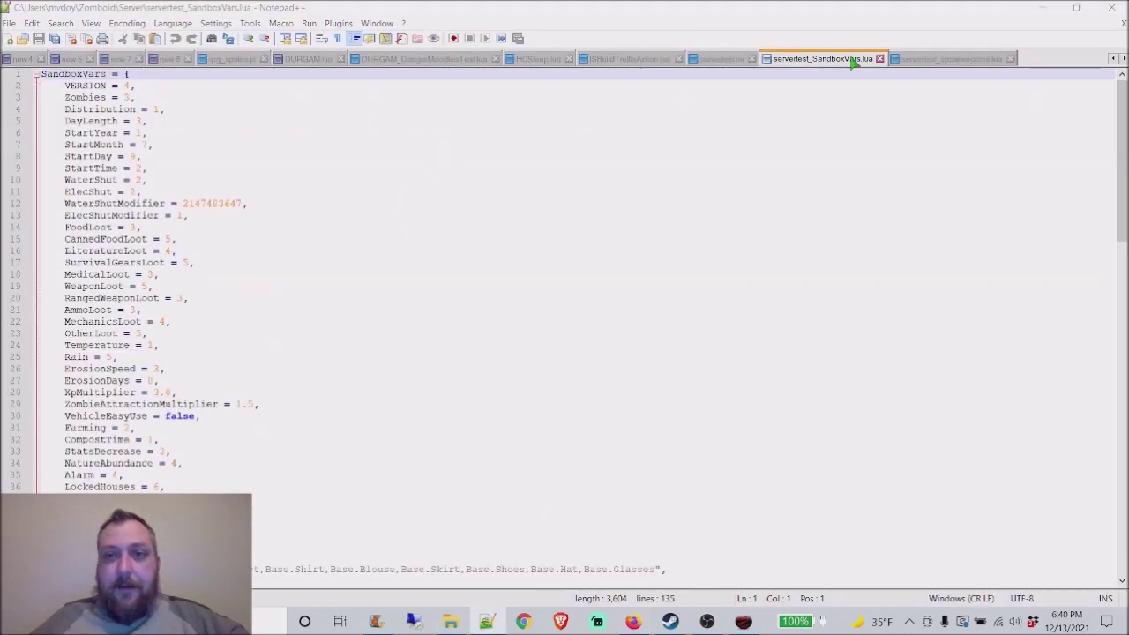
{"action": "left_click", "coordinate": [607, 373]}
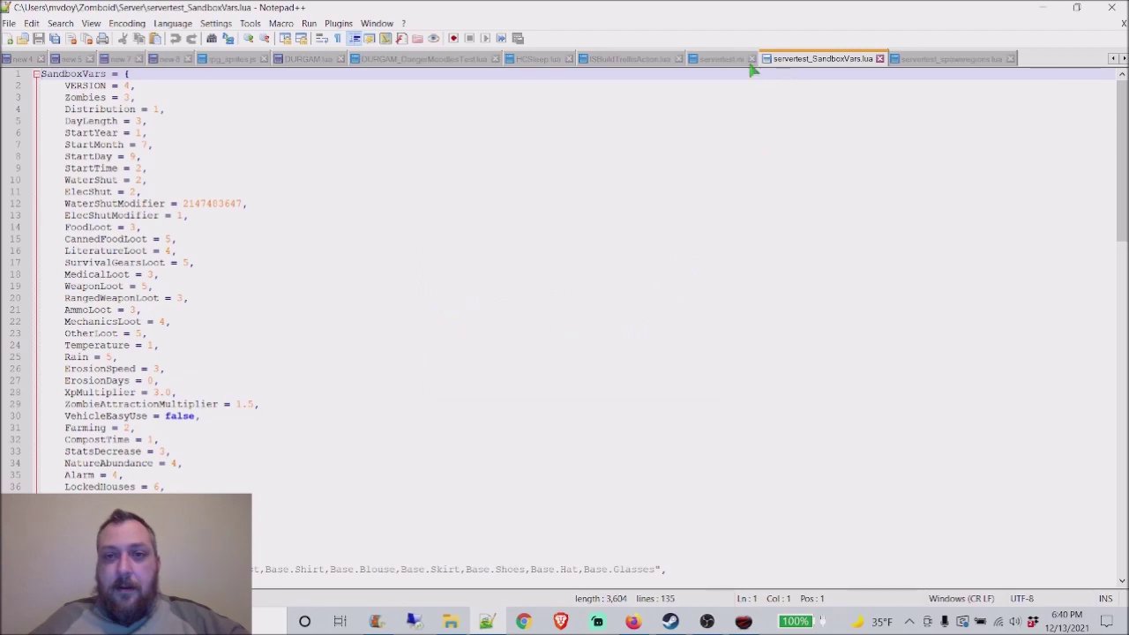
{"action": "left_click", "coordinate": [713, 60]}
{"action": "left_click", "coordinate": [327, 255]}
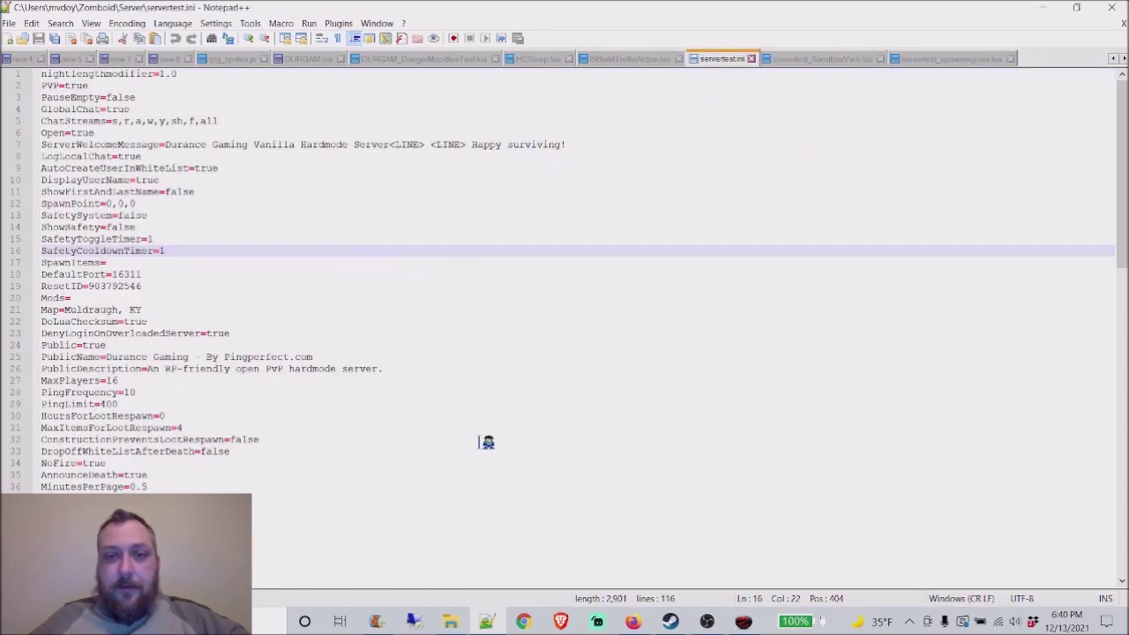
{"action": "left_click", "coordinate": [450, 621]}
{"action": "left_click", "coordinate": [202, 184]}
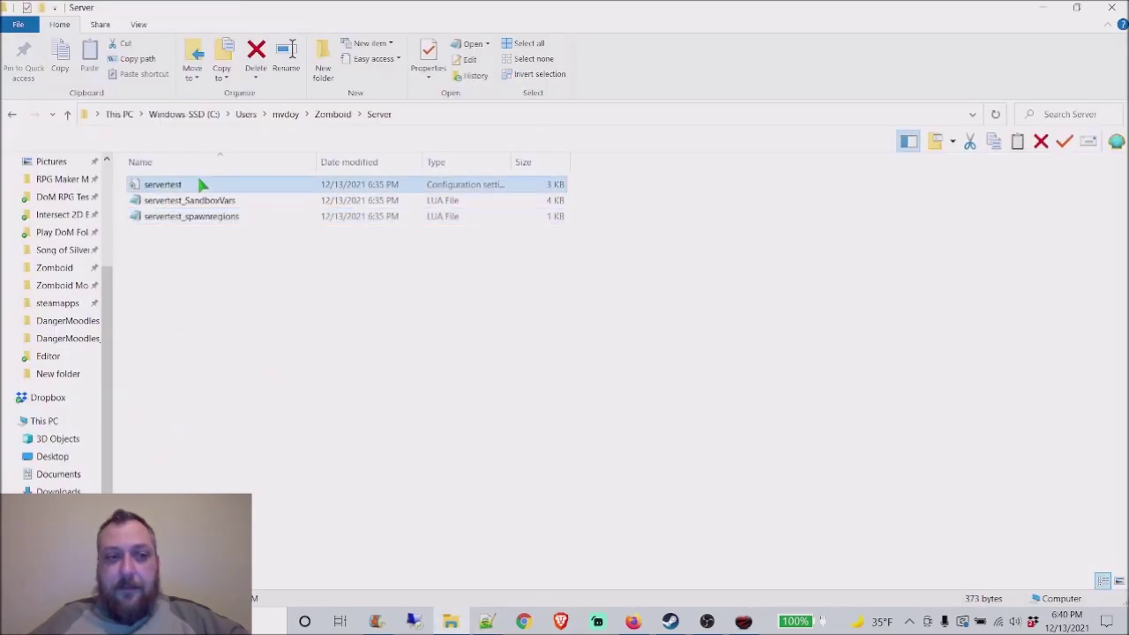
{"action": "left_click", "coordinate": [631, 620]}
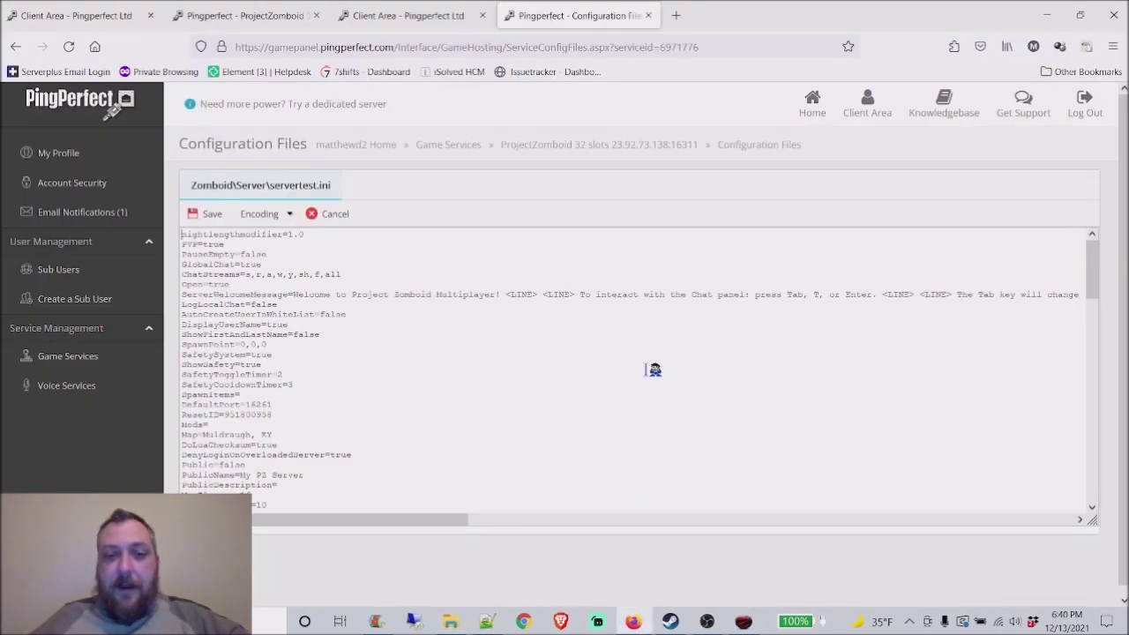
{"action": "left_click", "coordinate": [744, 621]}
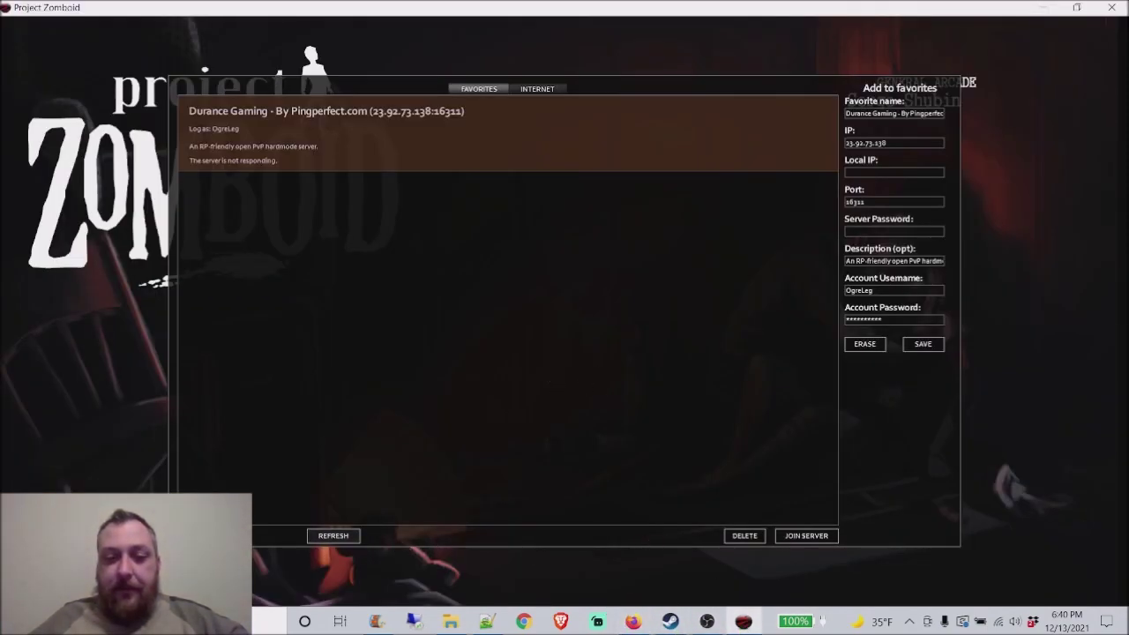
{"action": "left_click", "coordinate": [211, 535]}
{"action": "left_click", "coordinate": [488, 621]}
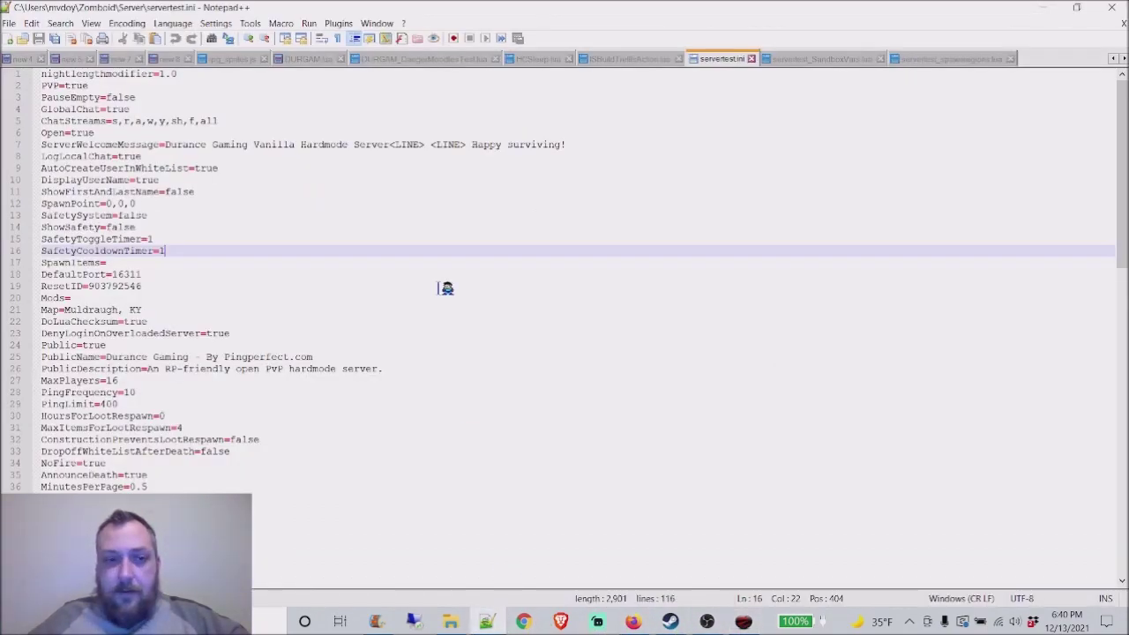
{"action": "left_click", "coordinate": [170, 168]}
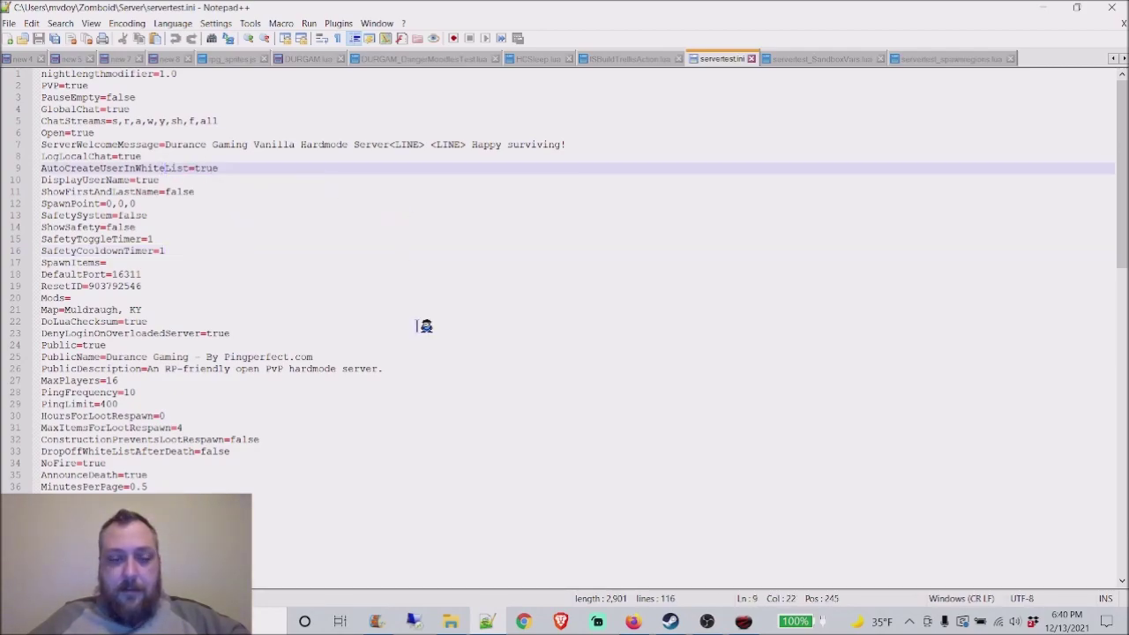
Step: Copy the whole local servertest.ini and paste it over the web editor's contents
{"action": "left_click", "coordinate": [449, 621]}
{"action": "right_click", "coordinate": [176, 186]}
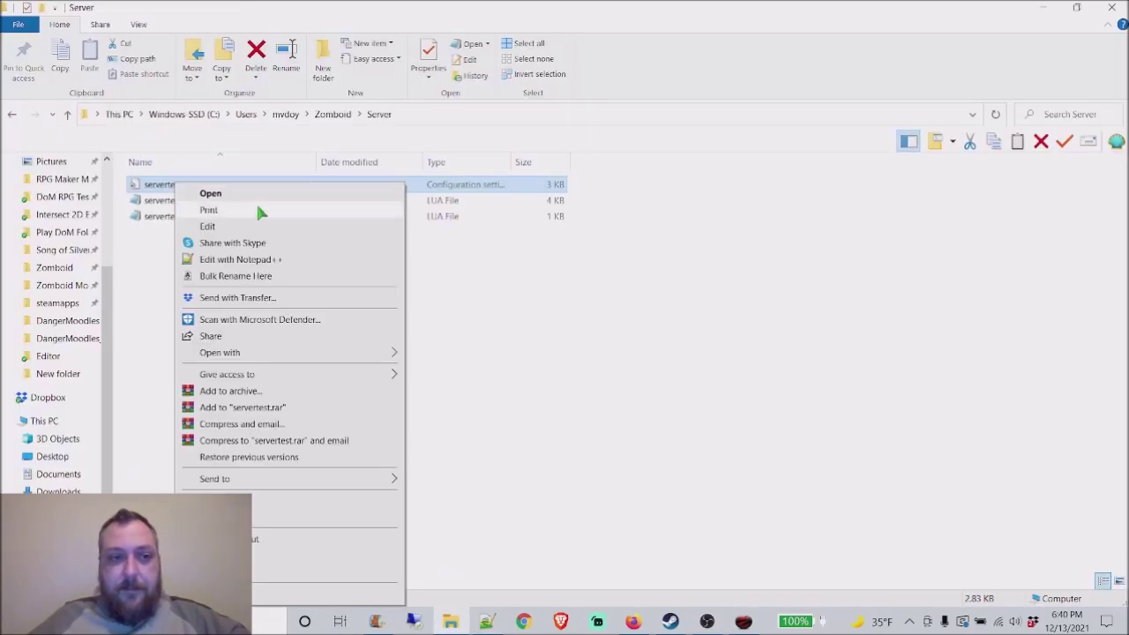
{"action": "left_click", "coordinate": [256, 262]}
{"action": "key", "text": "ctrl+a"}
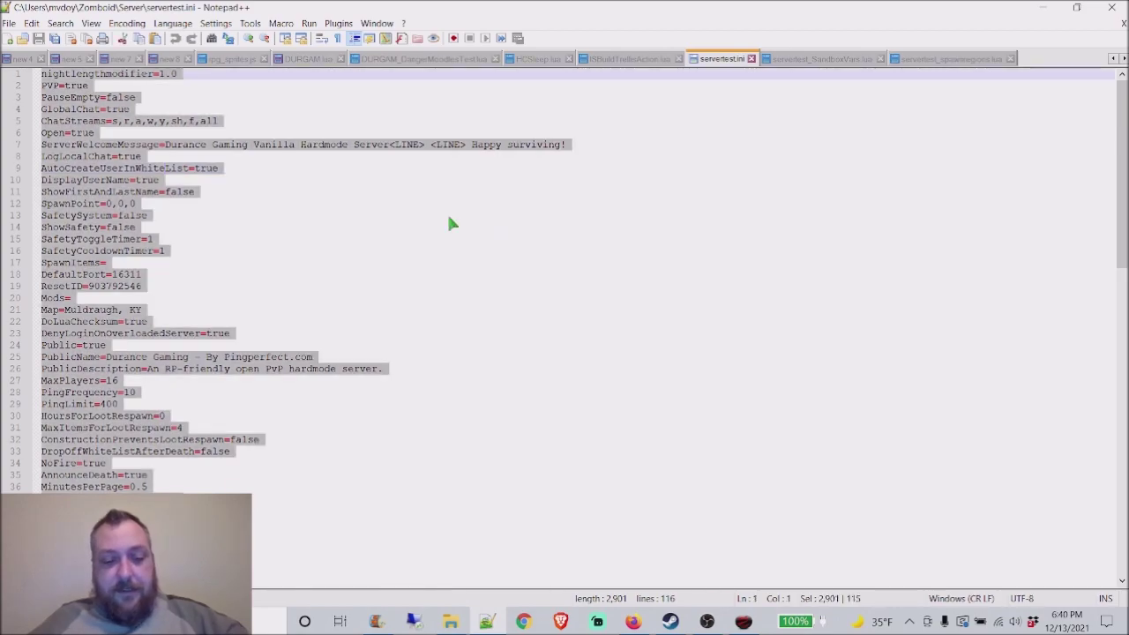
{"action": "left_click", "coordinate": [634, 621]}
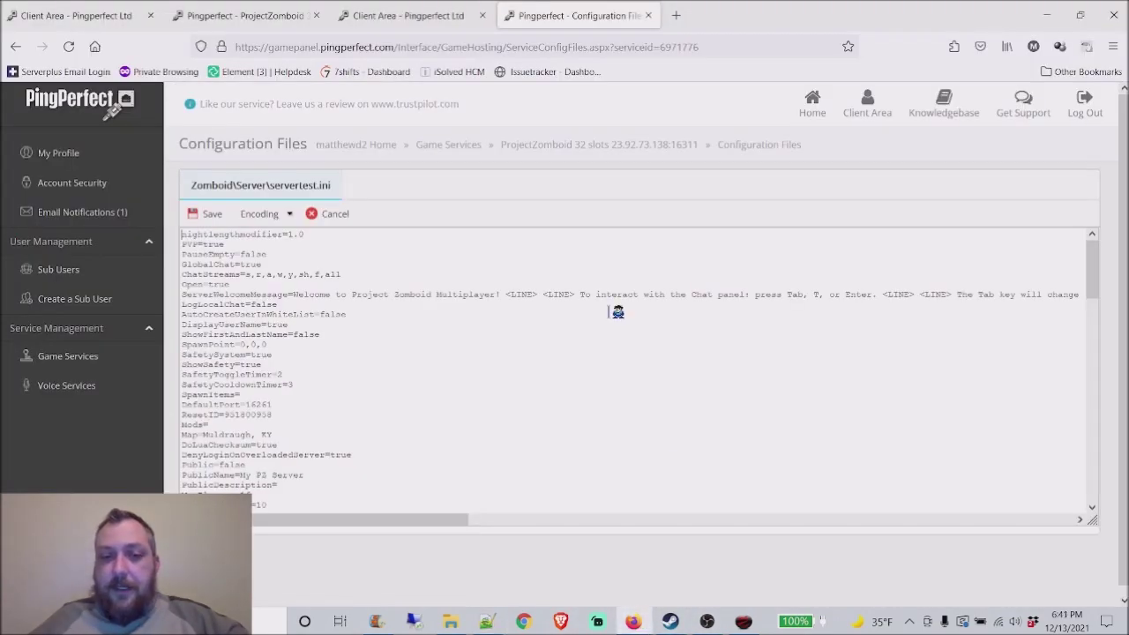
{"action": "key", "text": "ctrl+a"}
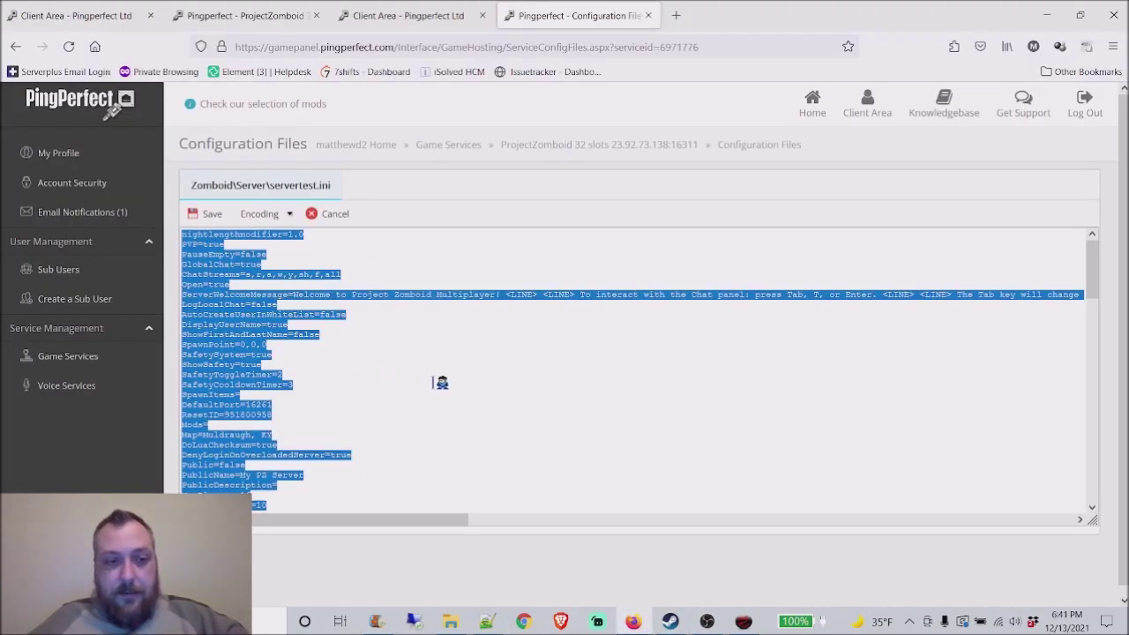
{"action": "key", "text": "ctrl+v"}
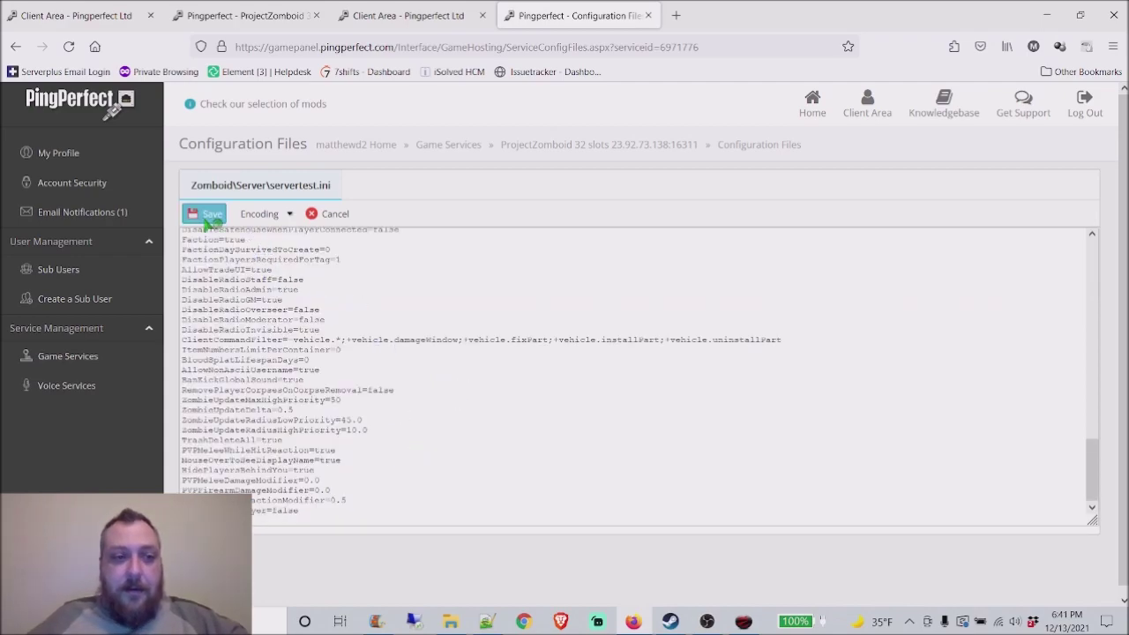
Step: Save the hosted servertest.ini, then open servertest_spawnpoints.lua and the local servertest_spawnregions.lua
{"action": "left_click", "coordinate": [210, 214]}
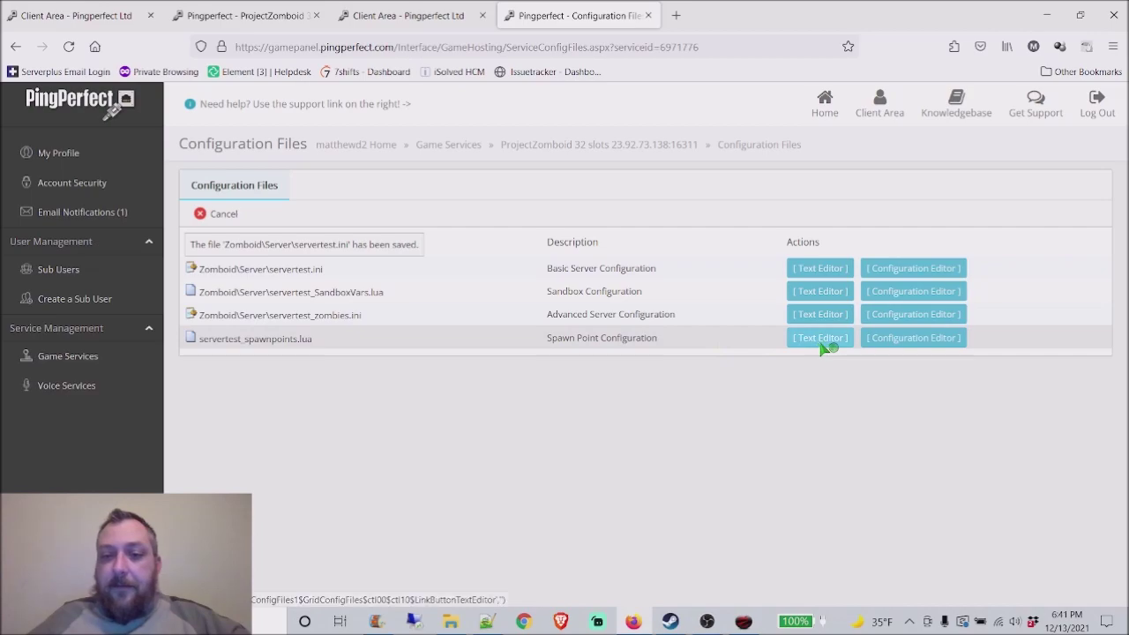
{"action": "left_click", "coordinate": [821, 344]}
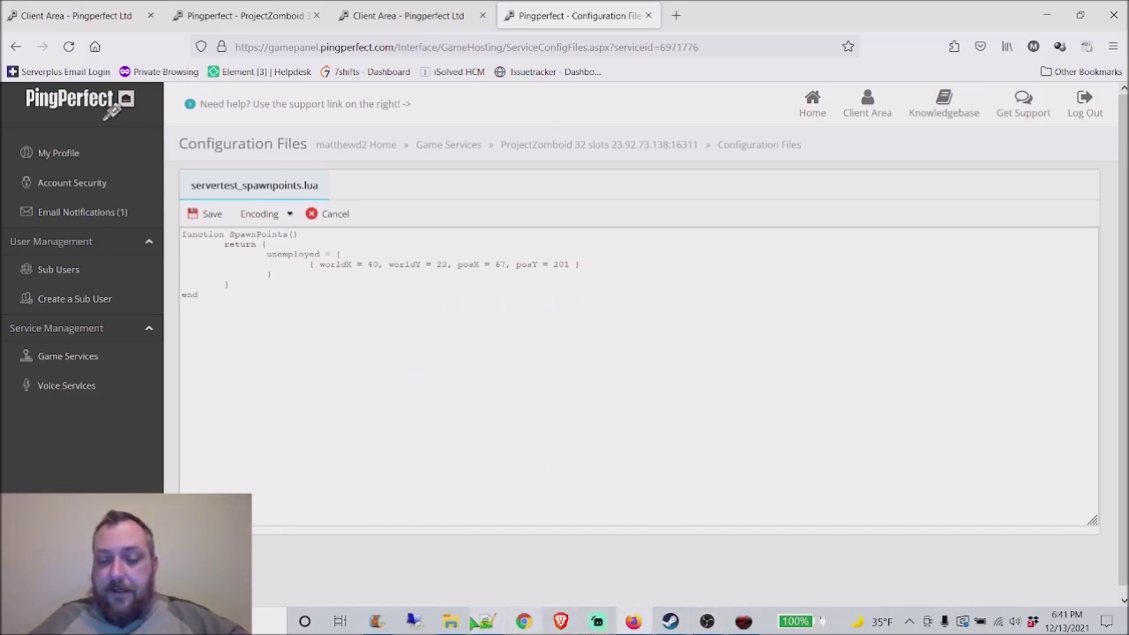
{"action": "left_click", "coordinate": [450, 622]}
{"action": "left_click", "coordinate": [216, 220]}
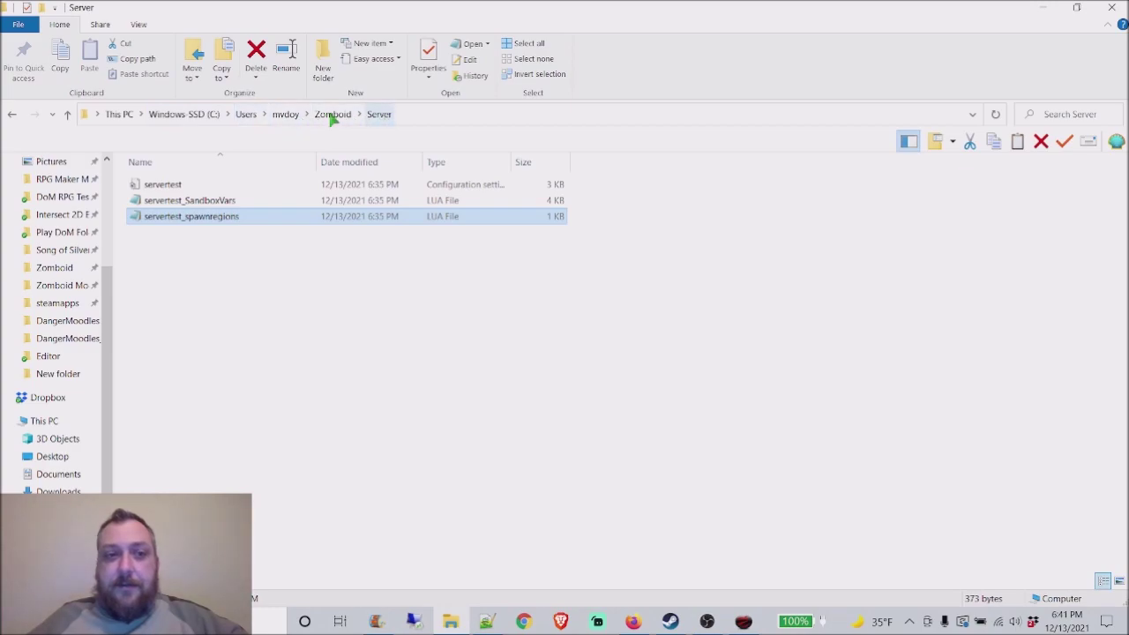
{"action": "right_click", "coordinate": [172, 218]}
{"action": "left_click", "coordinate": [256, 261]}
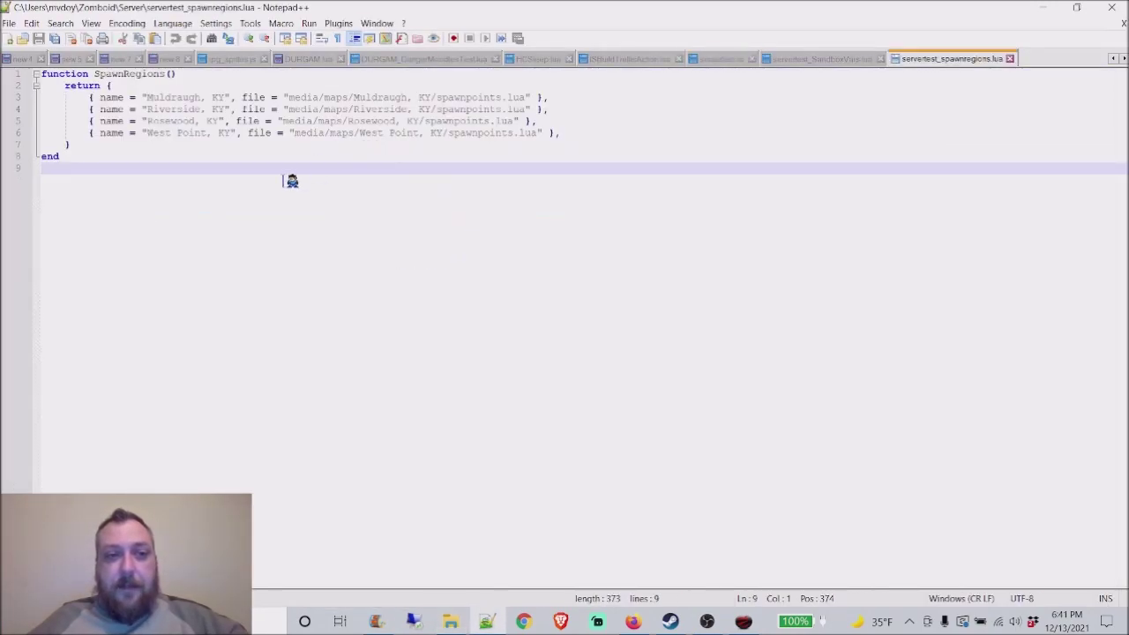
Step: Paste the local spawn regions code over servertest_spawnpoints.lua and save it
{"action": "key", "text": "ctrl+a"}
{"action": "key", "text": "ctrl+c"}
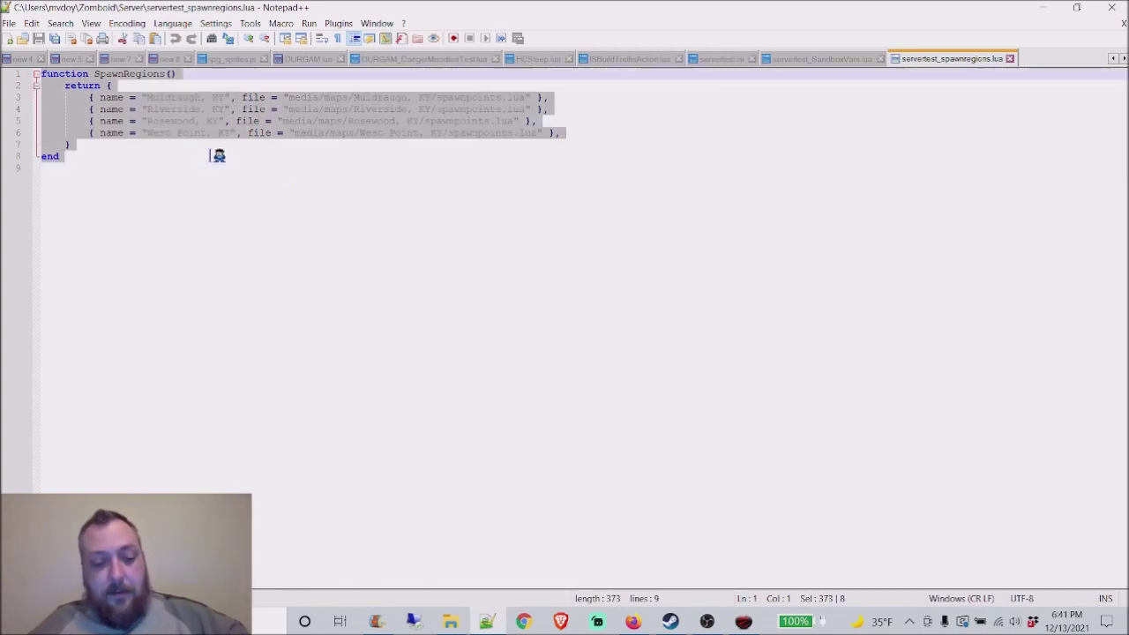
{"action": "left_click", "coordinate": [633, 621]}
{"action": "triple_click", "coordinate": [252, 260]}
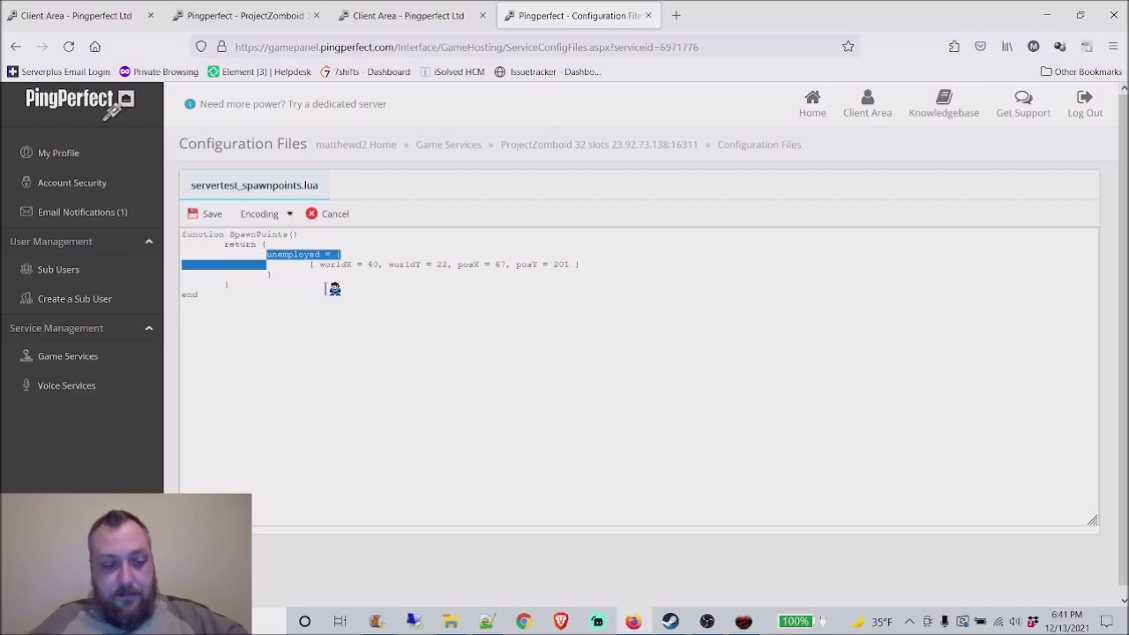
{"action": "key", "text": "ctrl+a"}
{"action": "key", "text": "ctrl+v"}
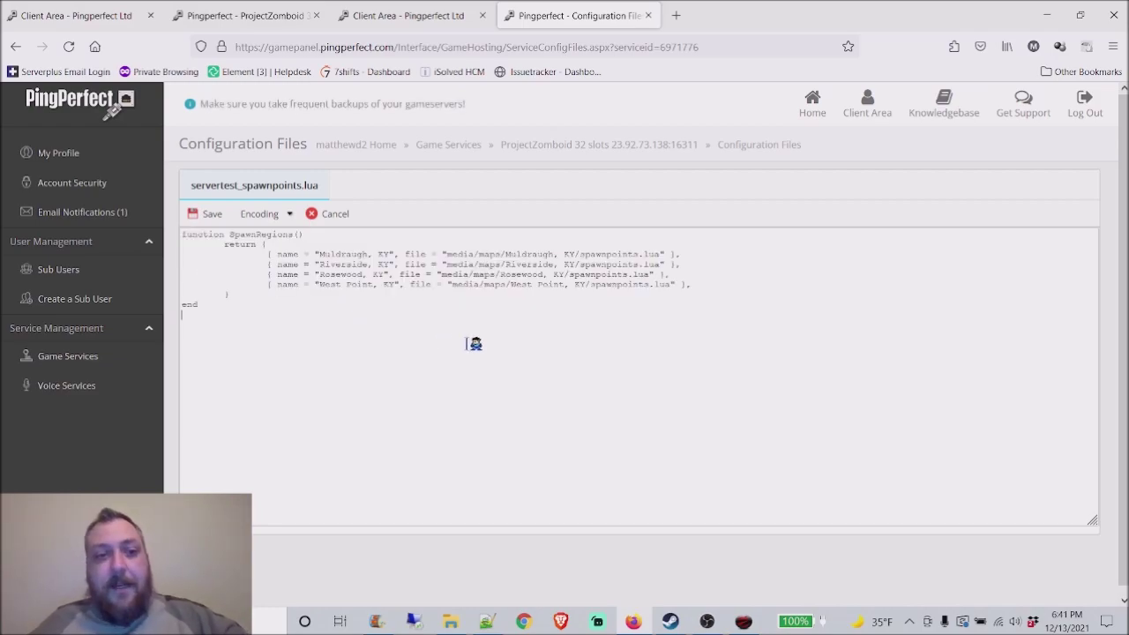
{"action": "left_click", "coordinate": [209, 214]}
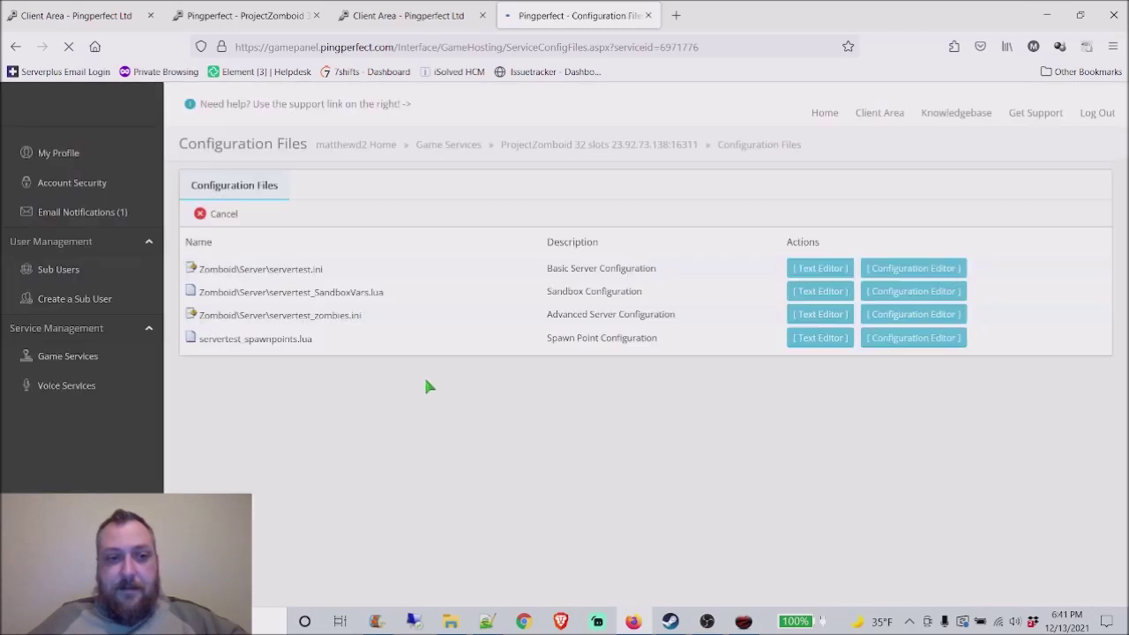
Step: Open the hosted servertest_SandboxVars.lua in the text editor and the local copy in Notepad++
{"action": "left_click", "coordinate": [822, 294]}
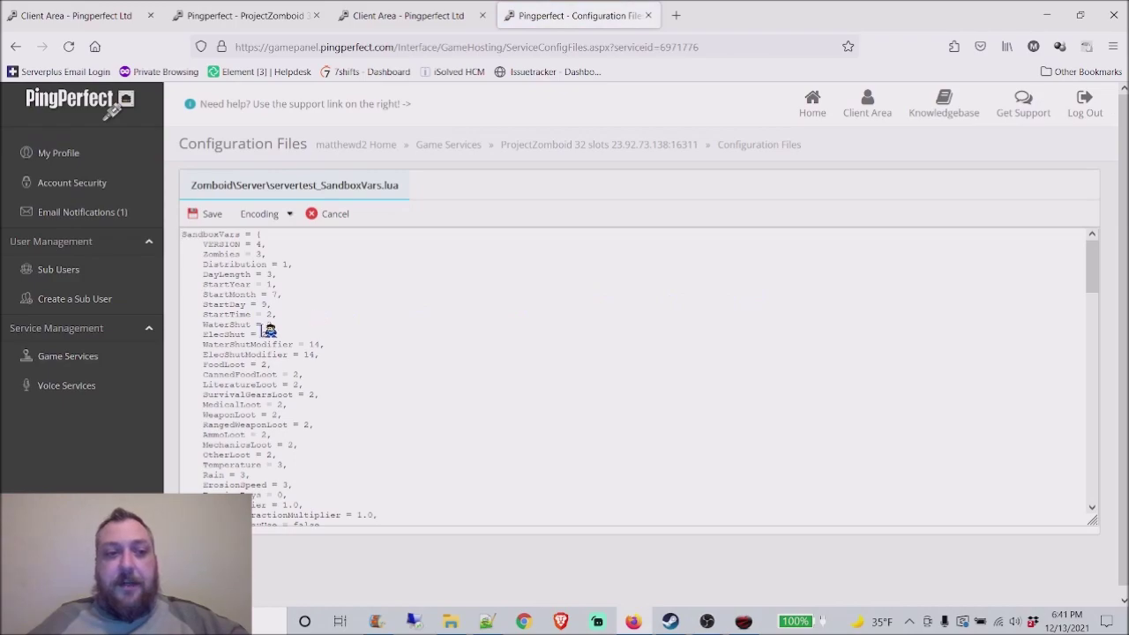
{"action": "scroll", "coordinate": [300, 322], "scroll_direction": "down", "scroll_amount": 8}
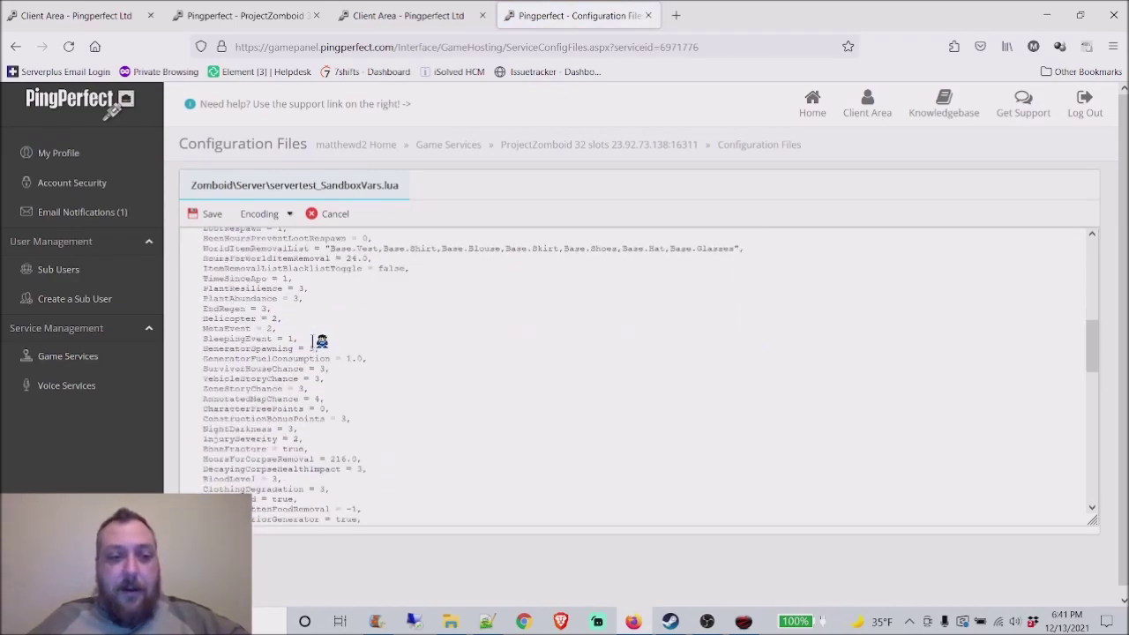
{"action": "scroll", "coordinate": [326, 350], "scroll_direction": "down", "scroll_amount": 6}
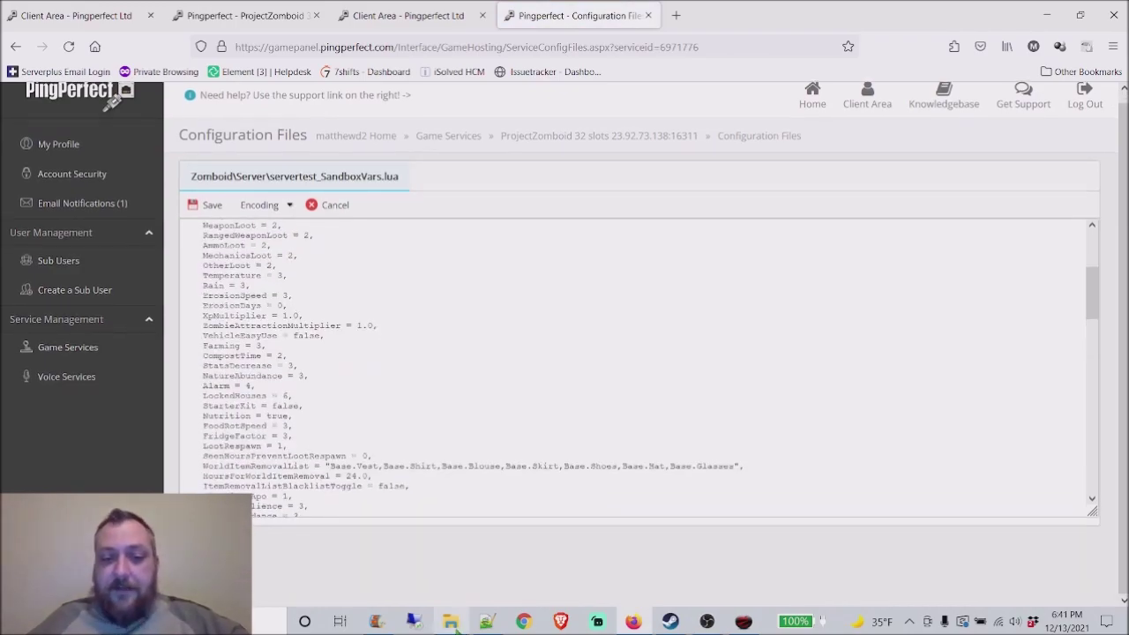
{"action": "left_click", "coordinate": [450, 622]}
{"action": "left_click", "coordinate": [280, 199]}
{"action": "right_click", "coordinate": [281, 199]}
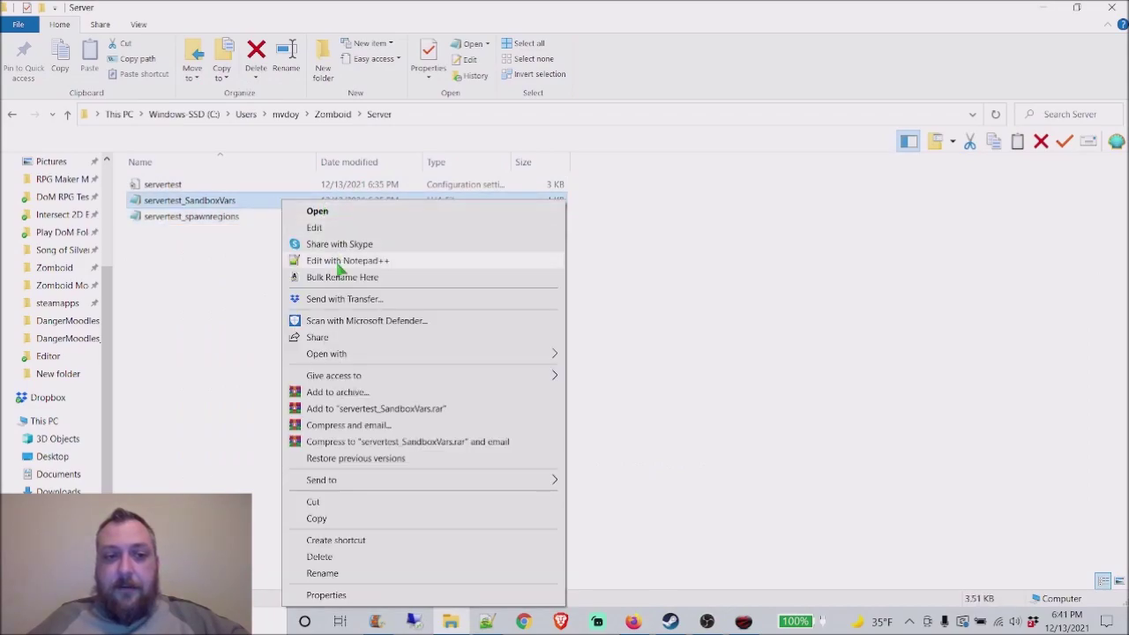
{"action": "left_click", "coordinate": [344, 256]}
Step: Copy the local sandbox settings over the hosted SandboxVars.lua and save it
{"action": "left_click", "coordinate": [291, 221]}
{"action": "key", "text": "ctrl+a"}
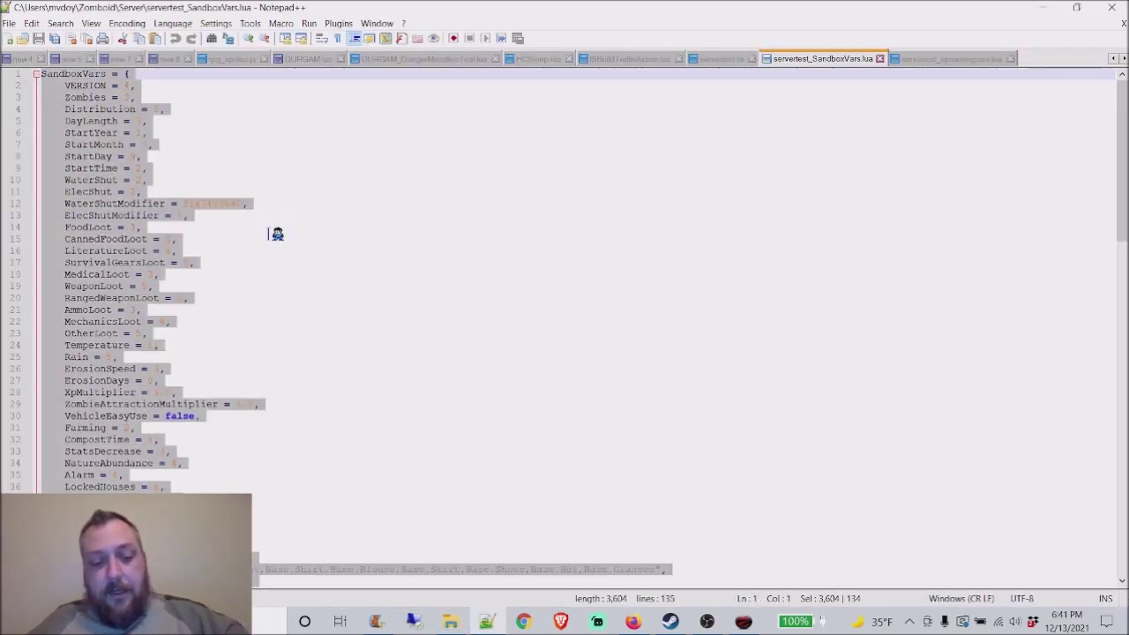
{"action": "left_click", "coordinate": [633, 621]}
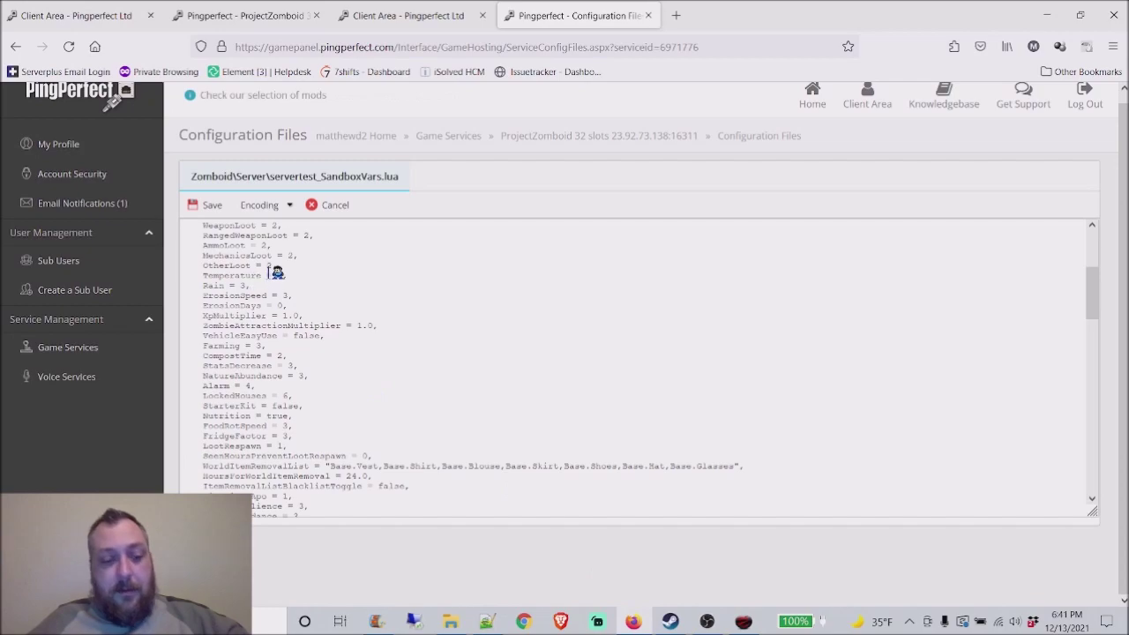
{"action": "left_click", "coordinate": [276, 272]}
{"action": "key", "text": "ctrl+a"}
{"action": "key", "text": "ctrl+v"}
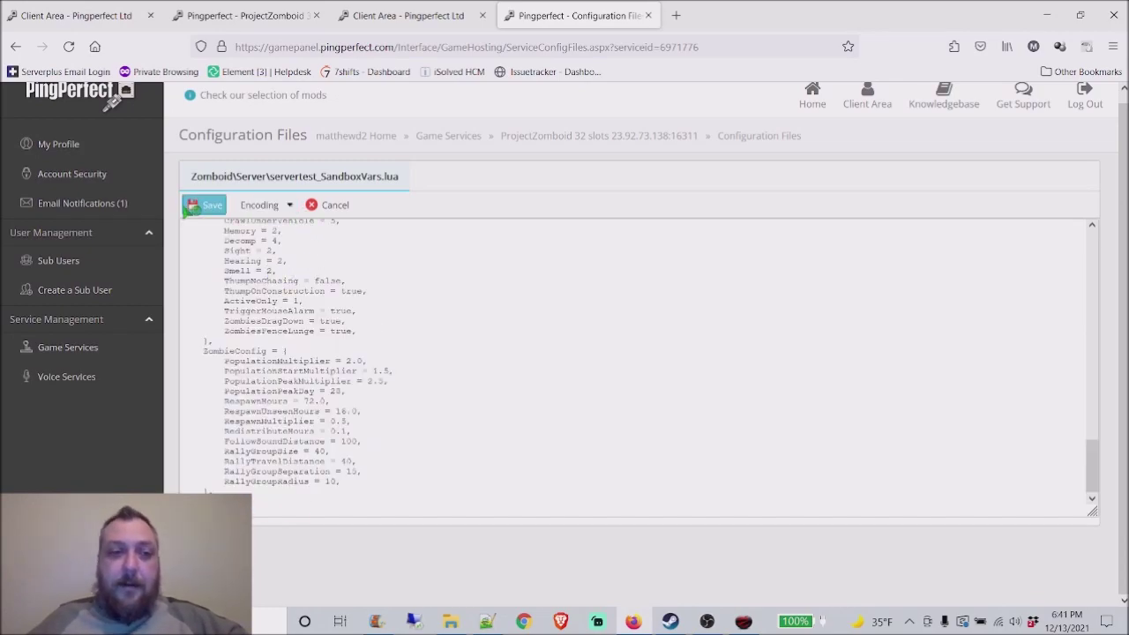
{"action": "left_click", "coordinate": [206, 205]}
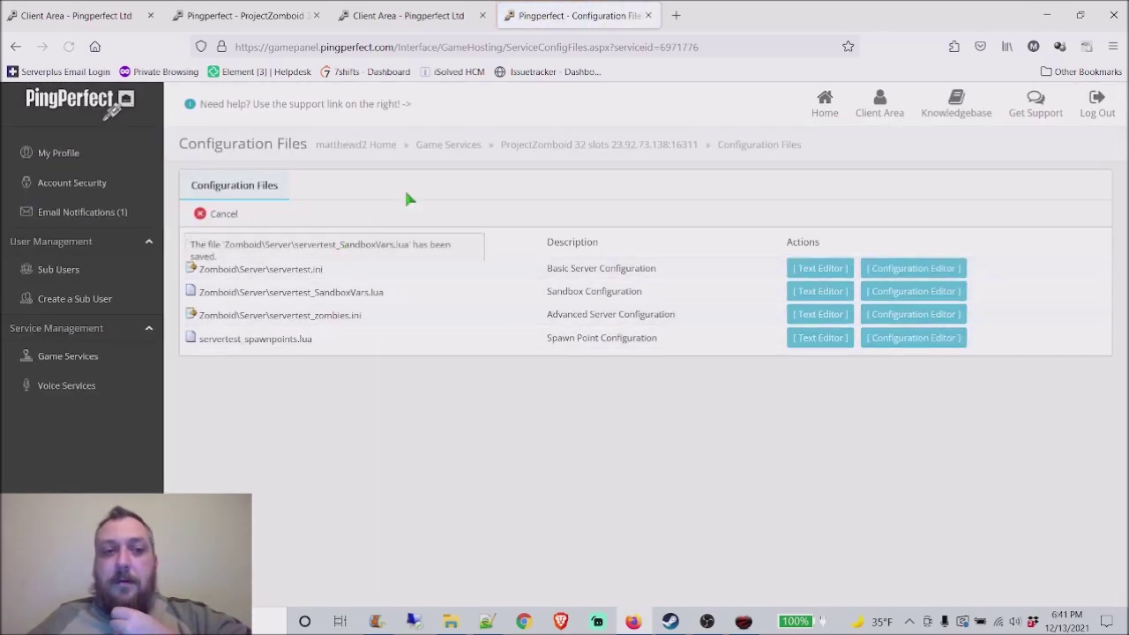
Step: Restart the server from its service page until it shows Running (pid 29164)
{"action": "left_click", "coordinate": [589, 144]}
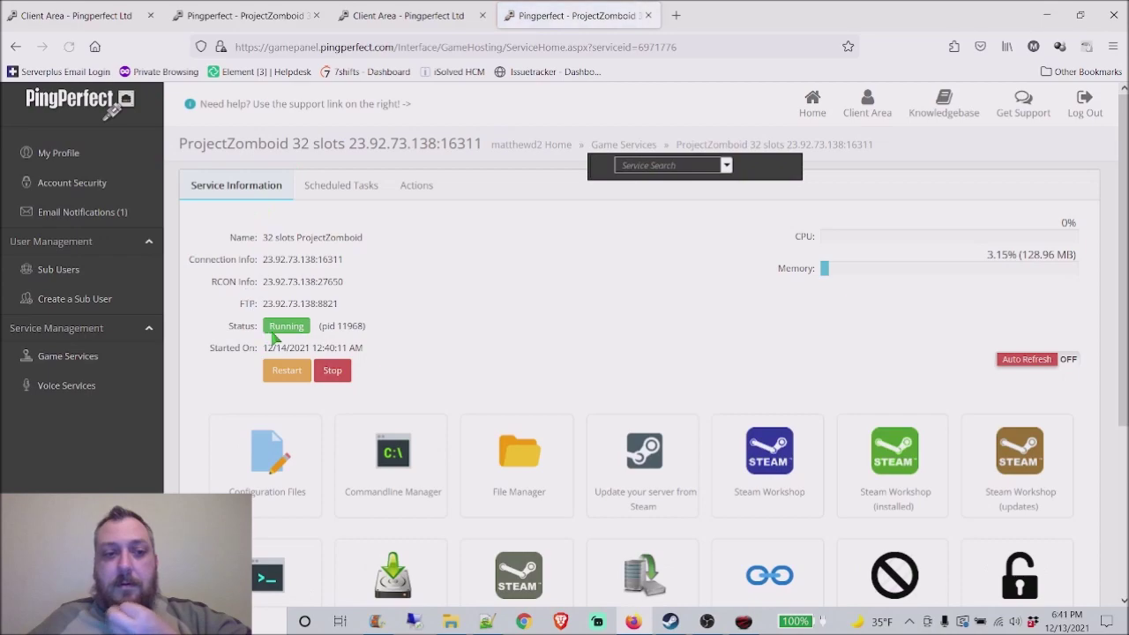
{"action": "left_click", "coordinate": [293, 378]}
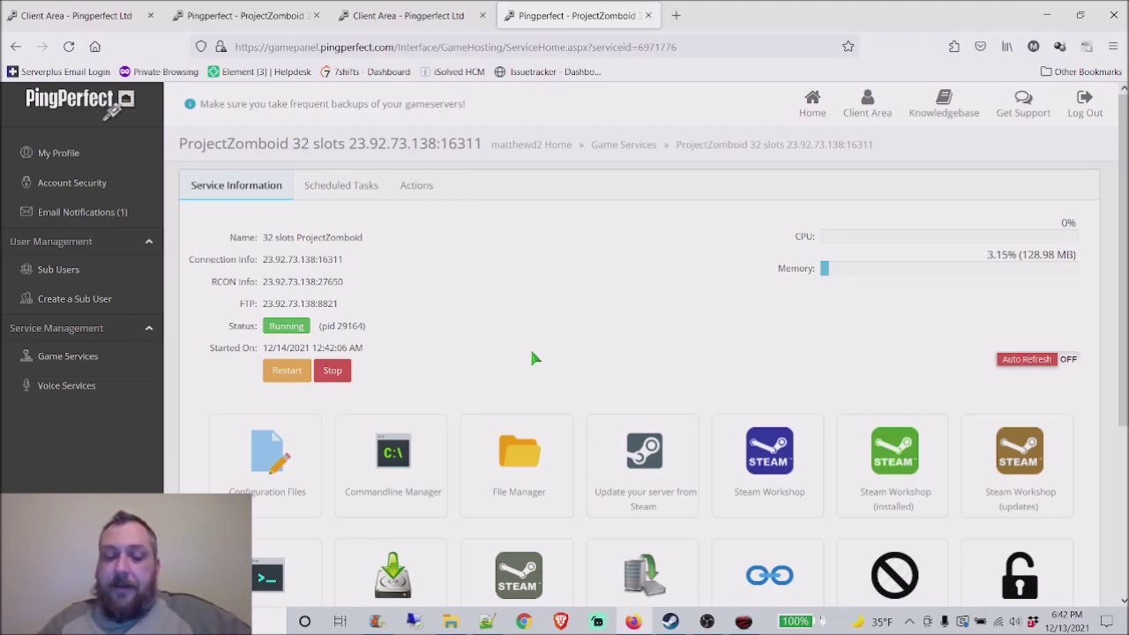
{"action": "scroll", "coordinate": [530, 353], "scroll_direction": "down", "scroll_amount": 2}
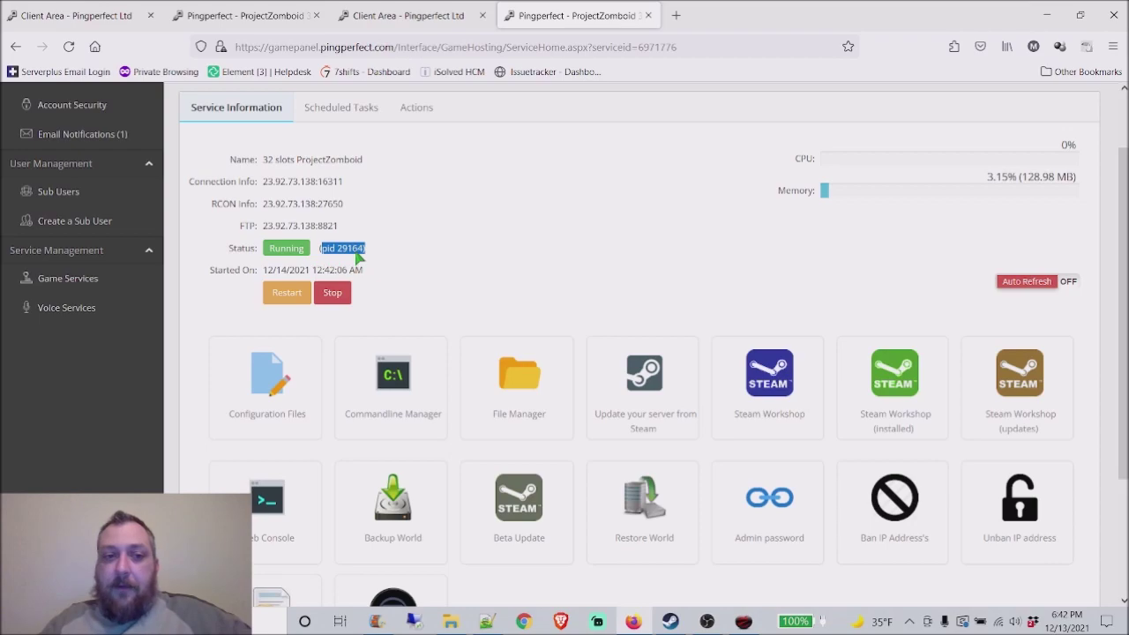
{"action": "left_click", "coordinate": [397, 252]}
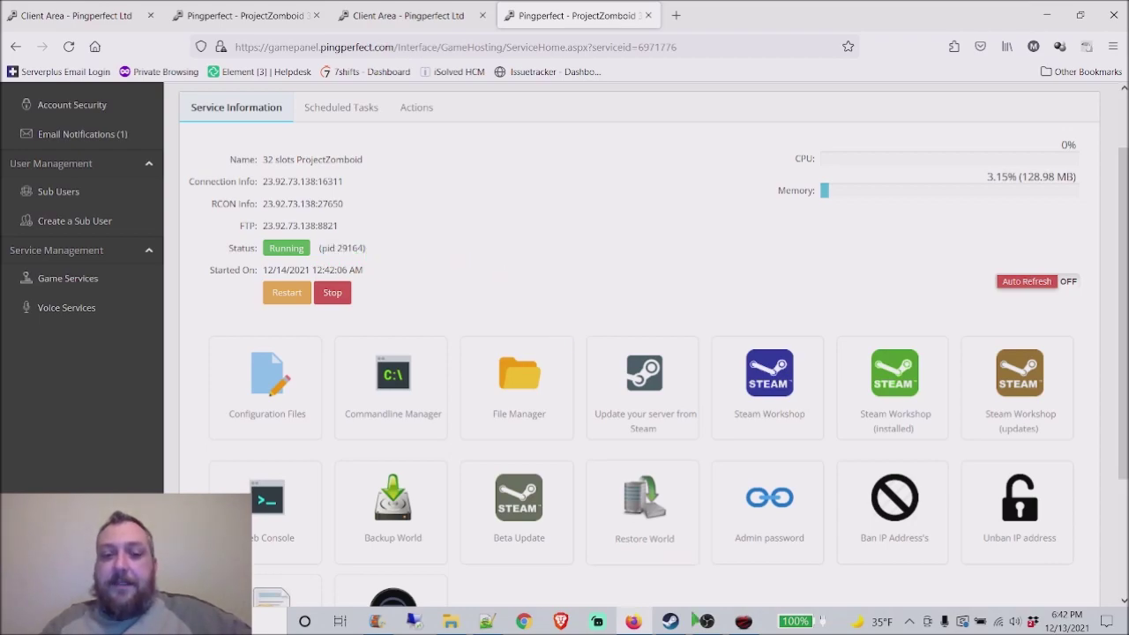
Step: Check Project Zomboid's Favorites, where Durance Gaming is still not responding, then return to Notepad++
{"action": "left_click", "coordinate": [744, 621]}
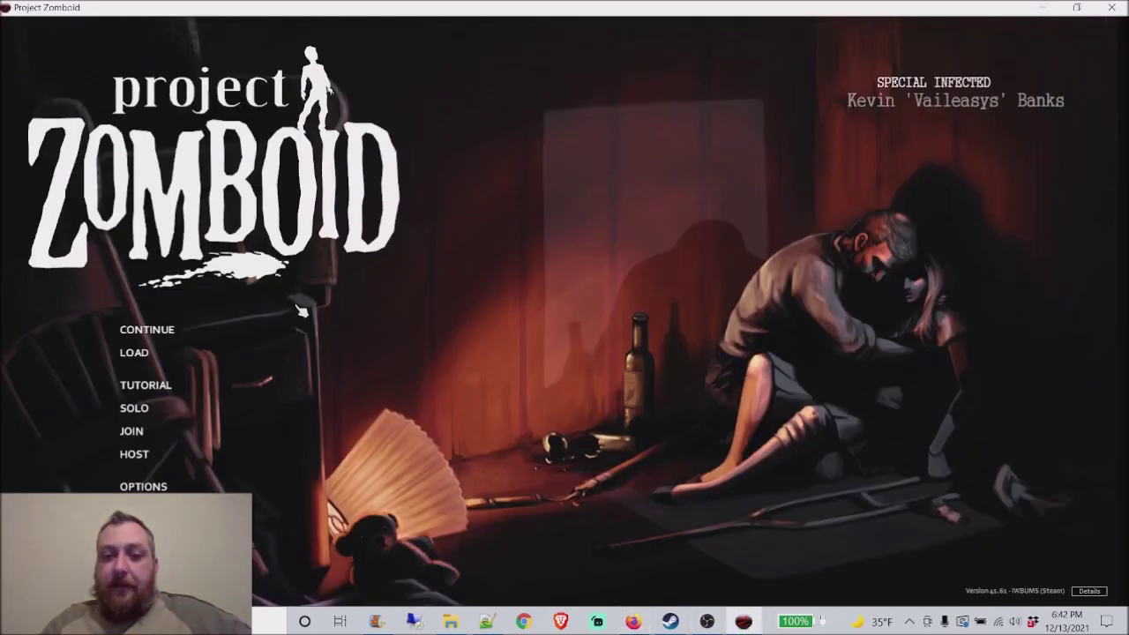
{"action": "left_click", "coordinate": [175, 438]}
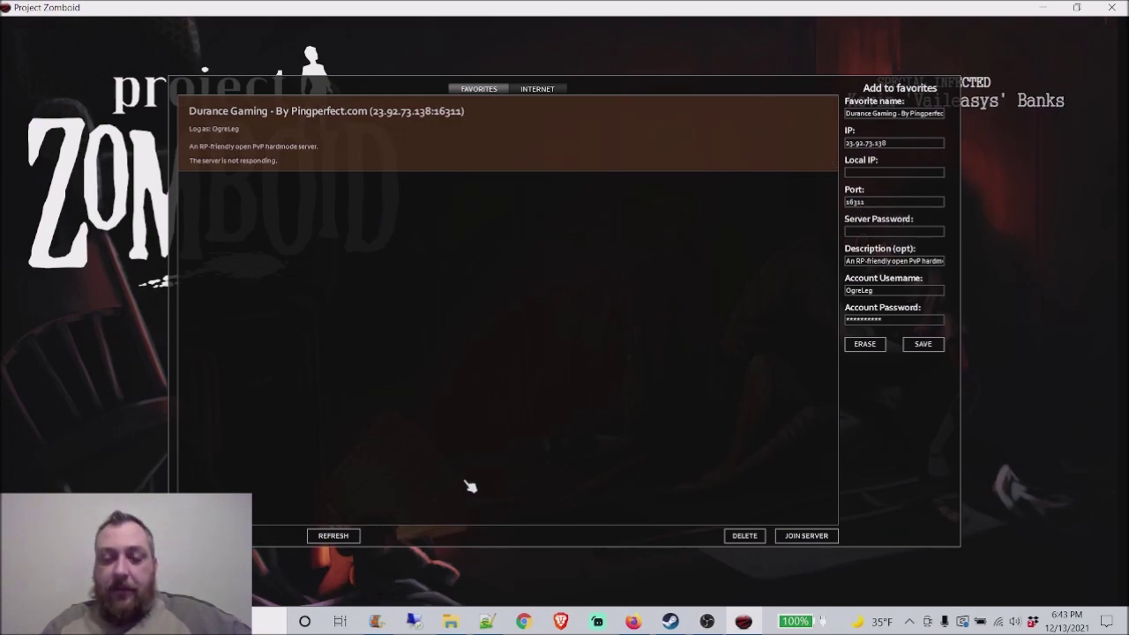
{"action": "left_click", "coordinate": [487, 622]}
Step: Look over the local servertest_SandboxVars.lua settings down to the StartTime line in Notepad++
{"action": "left_click", "coordinate": [450, 622]}
{"action": "double_click", "coordinate": [185, 202]}
{"action": "left_click", "coordinate": [217, 349]}
{"action": "scroll", "coordinate": [285, 413], "scroll_direction": "down", "scroll_amount": 5}
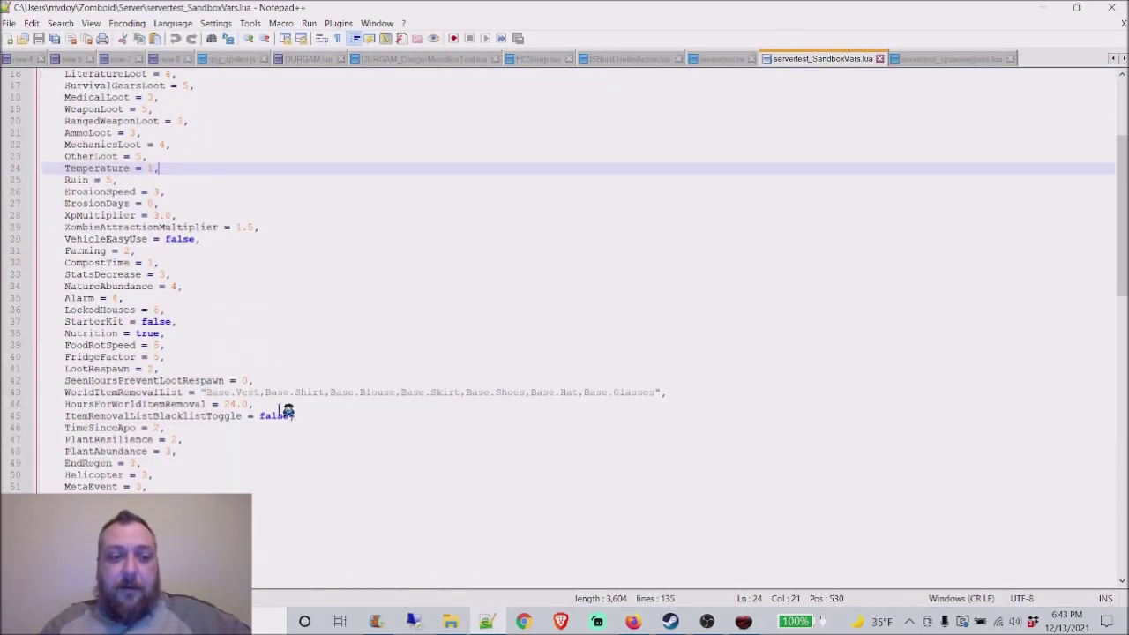
{"action": "scroll", "coordinate": [274, 388], "scroll_direction": "up", "scroll_amount": 5}
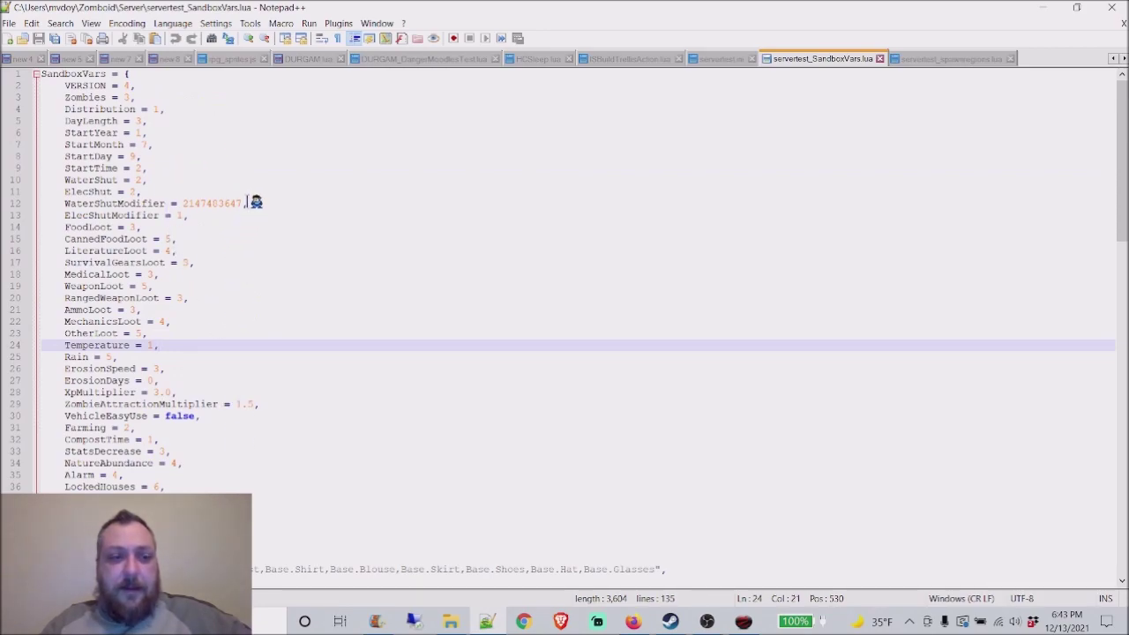
{"action": "left_click", "coordinate": [196, 167]}
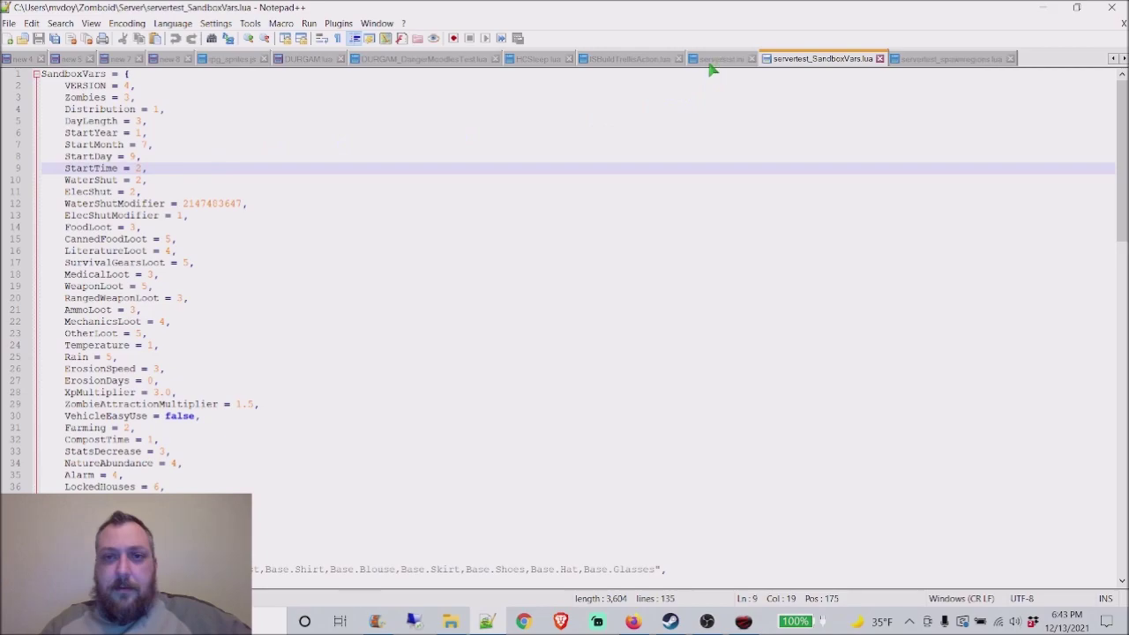
Step: Search 'port' in the local servertest.ini to confirm DefaultPort=16311, then return to PingPerfect
{"action": "left_click", "coordinate": [713, 62]}
{"action": "double_click", "coordinate": [180, 191]}
{"action": "key", "text": "ctrl+f"}
{"action": "type", "text": "po"}
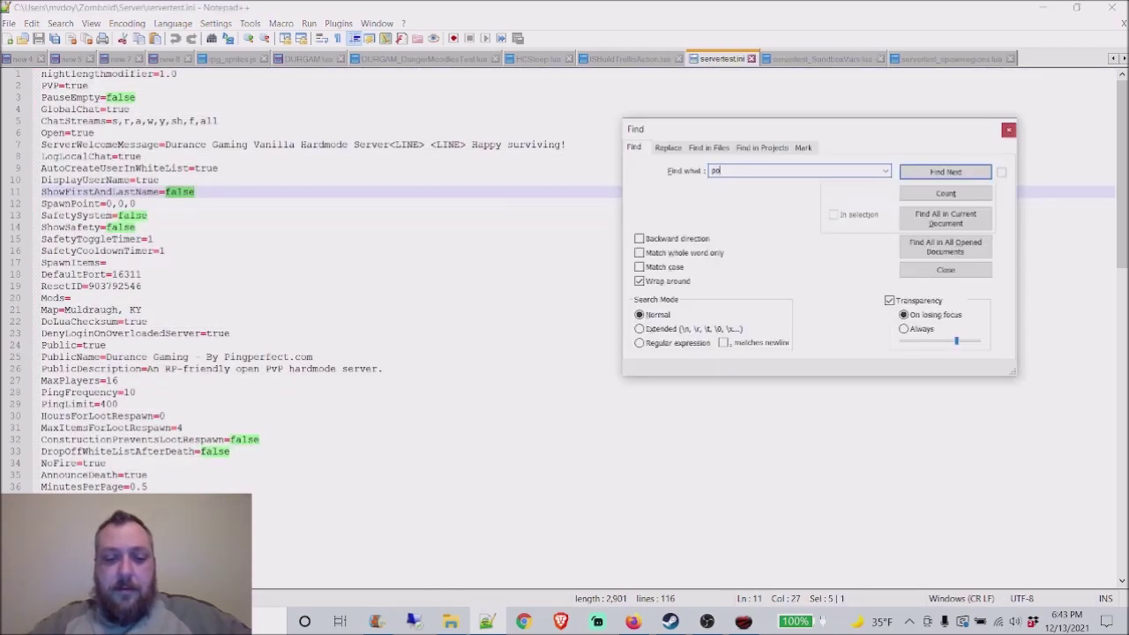
{"action": "type", "text": "rt"}
{"action": "key", "text": "Return"}
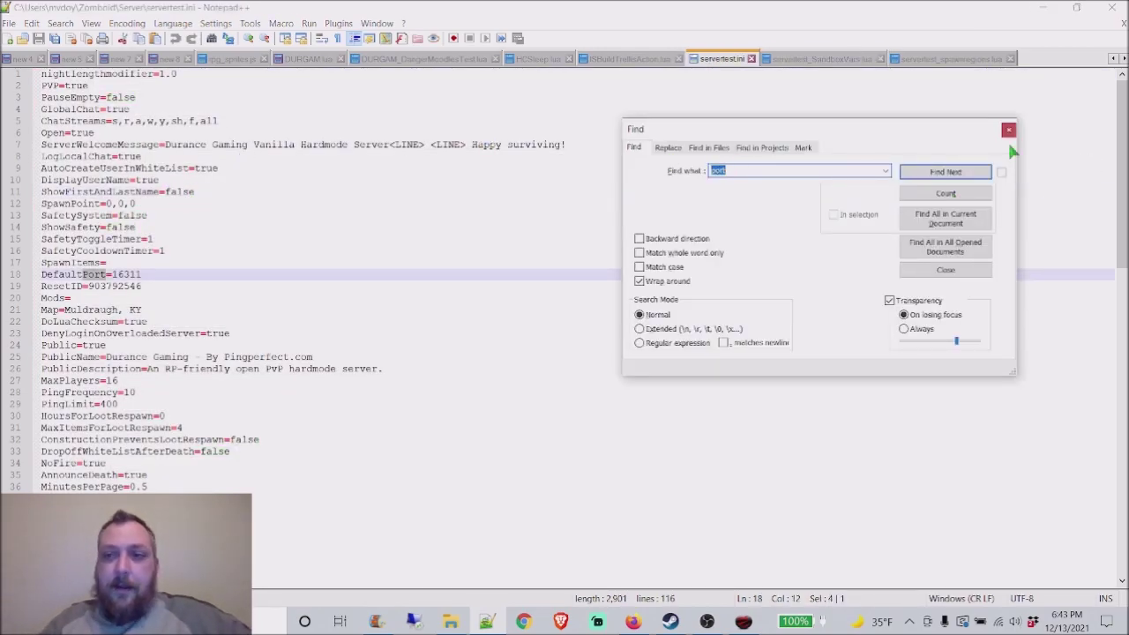
{"action": "left_click", "coordinate": [1009, 130]}
{"action": "left_click", "coordinate": [189, 273]}
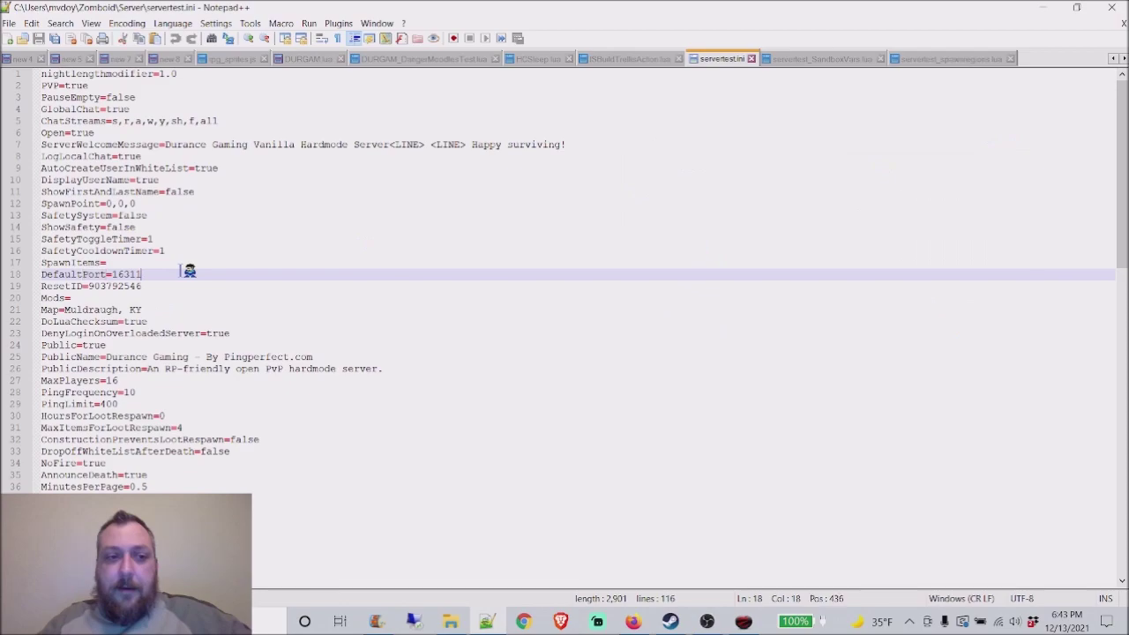
{"action": "left_click", "coordinate": [642, 622]}
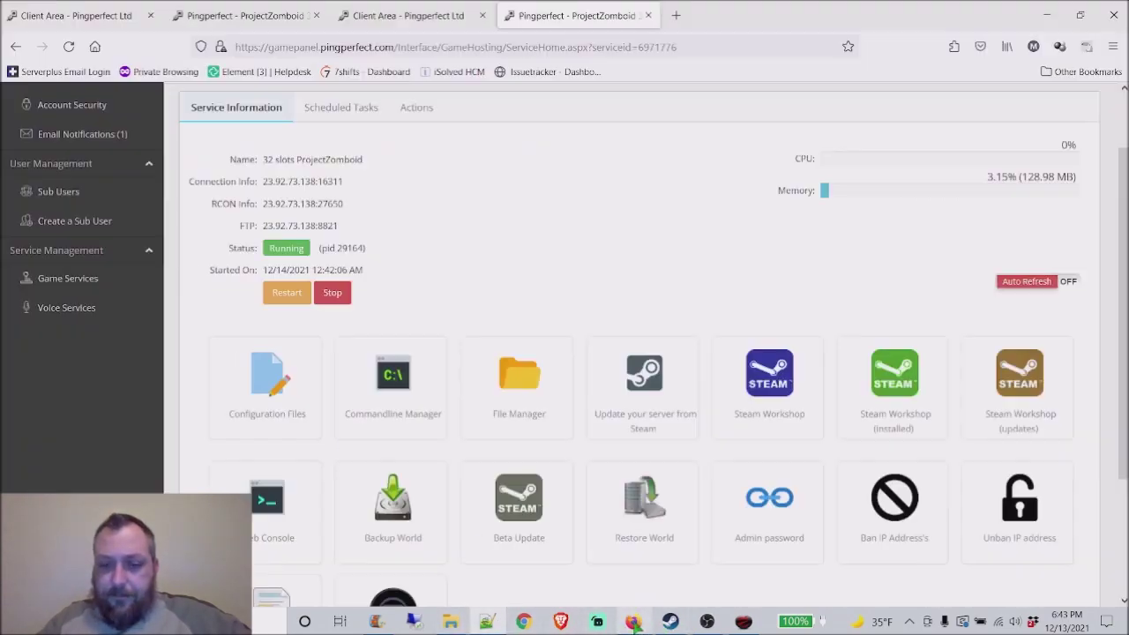
Step: Reopen the hosted servertest.ini, then refresh and join Durance Gaming from Project Zomboid's Favorites
{"action": "left_click", "coordinate": [282, 402]}
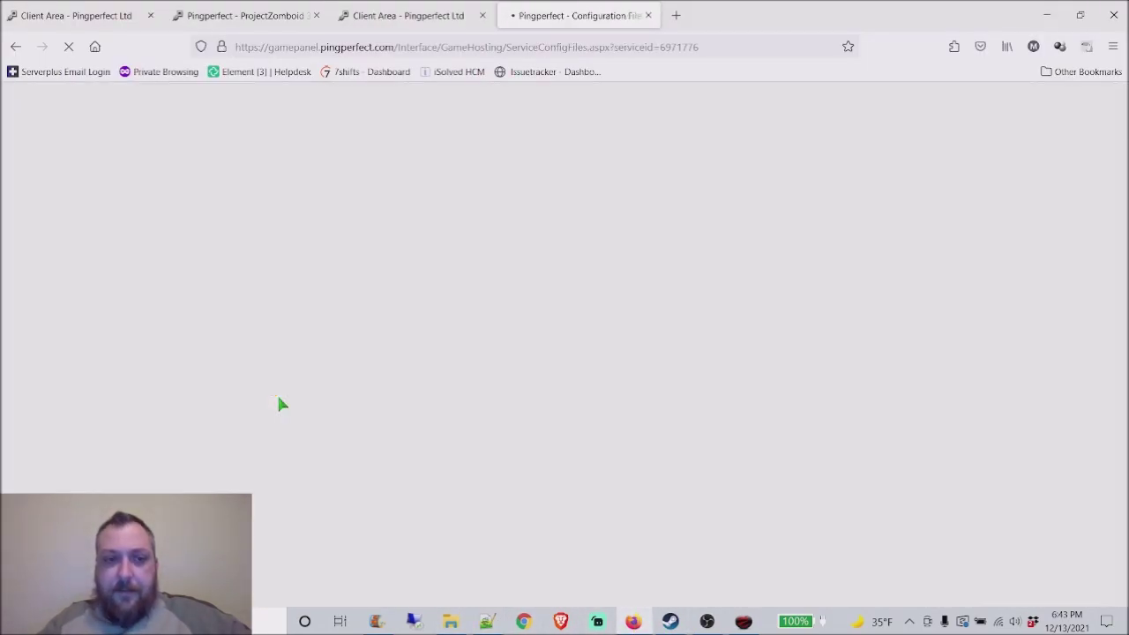
{"action": "left_click", "coordinate": [818, 270]}
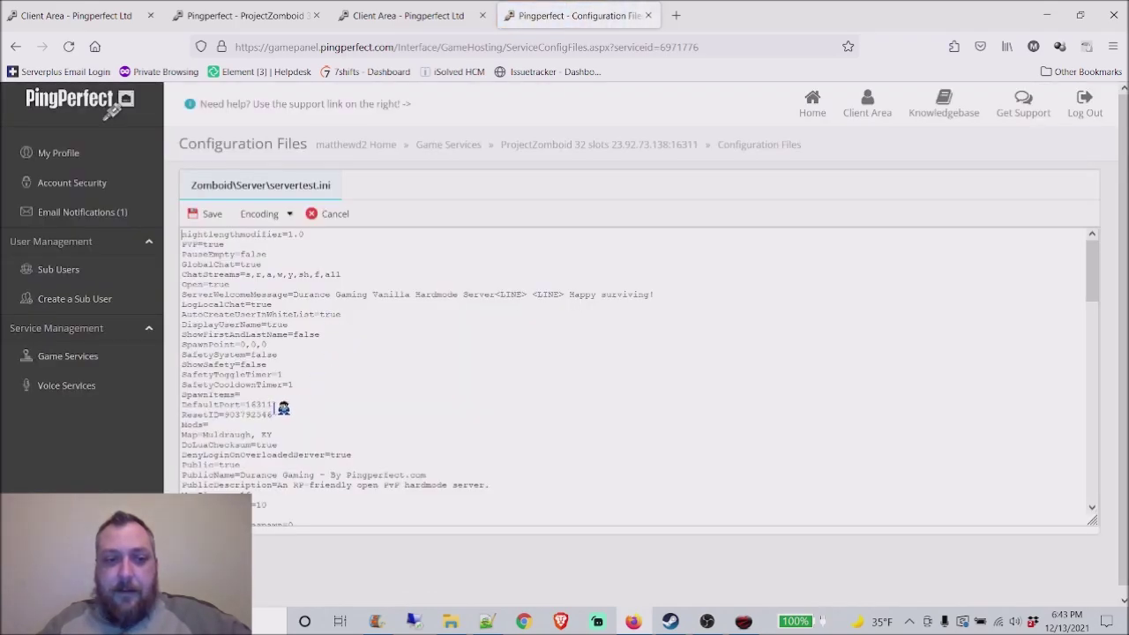
{"action": "left_click", "coordinate": [744, 622]}
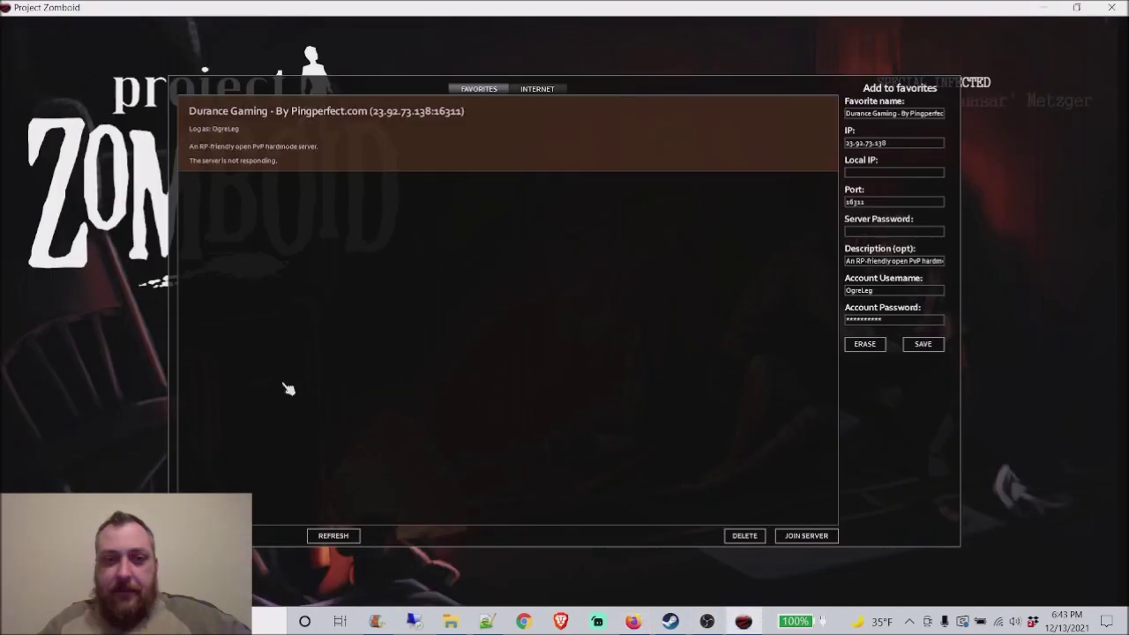
{"action": "left_click", "coordinate": [333, 537]}
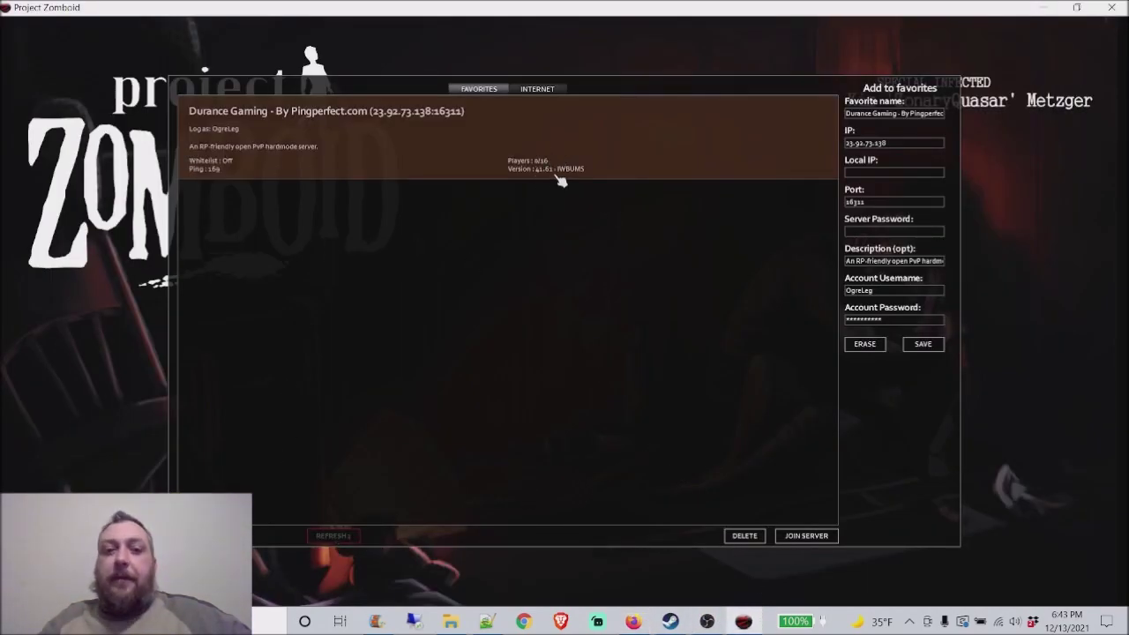
{"action": "left_click", "coordinate": [817, 537]}
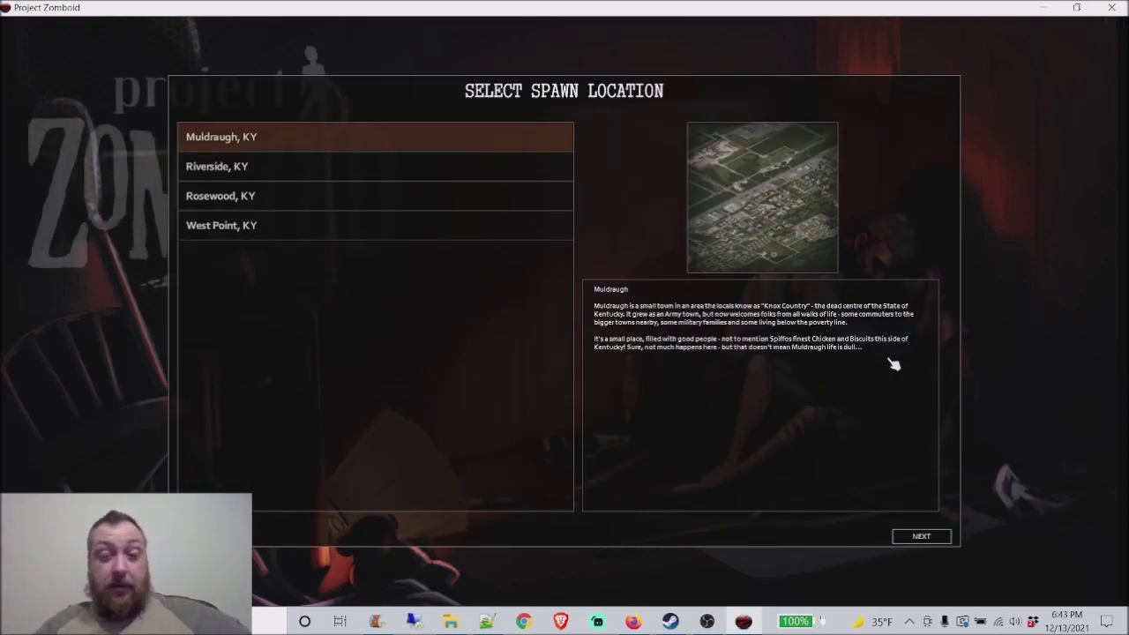
Step: Accept Muldraugh, KY as the spawn location and choose the Carpenter occupation
{"action": "left_click", "coordinate": [927, 538]}
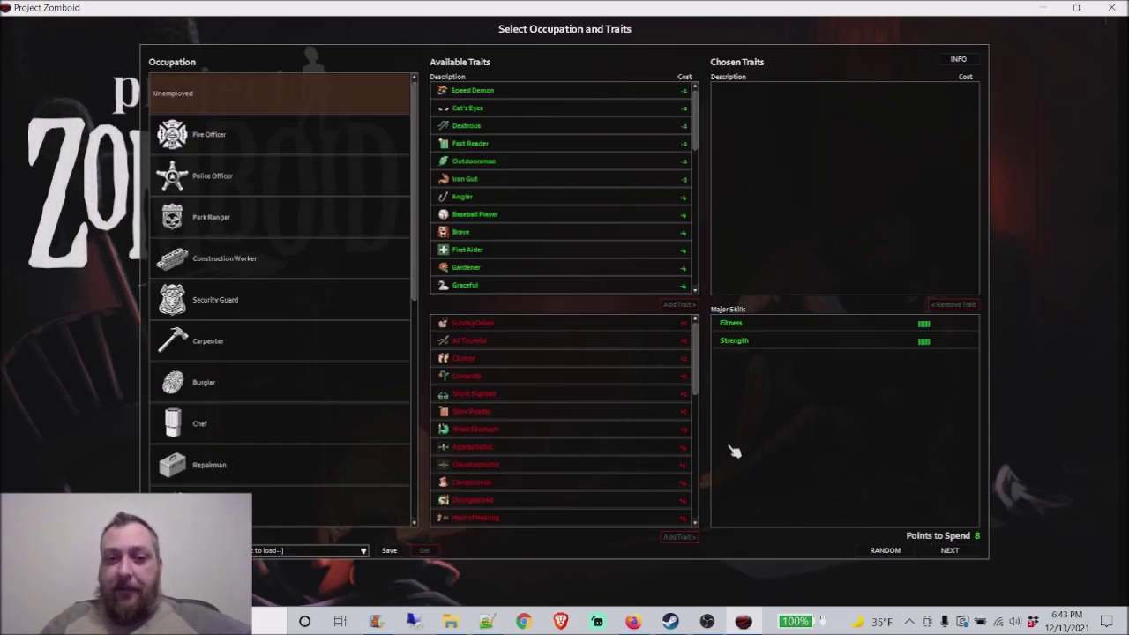
{"action": "left_click", "coordinate": [286, 148]}
{"action": "left_click", "coordinate": [278, 212]}
{"action": "left_click", "coordinate": [276, 268]}
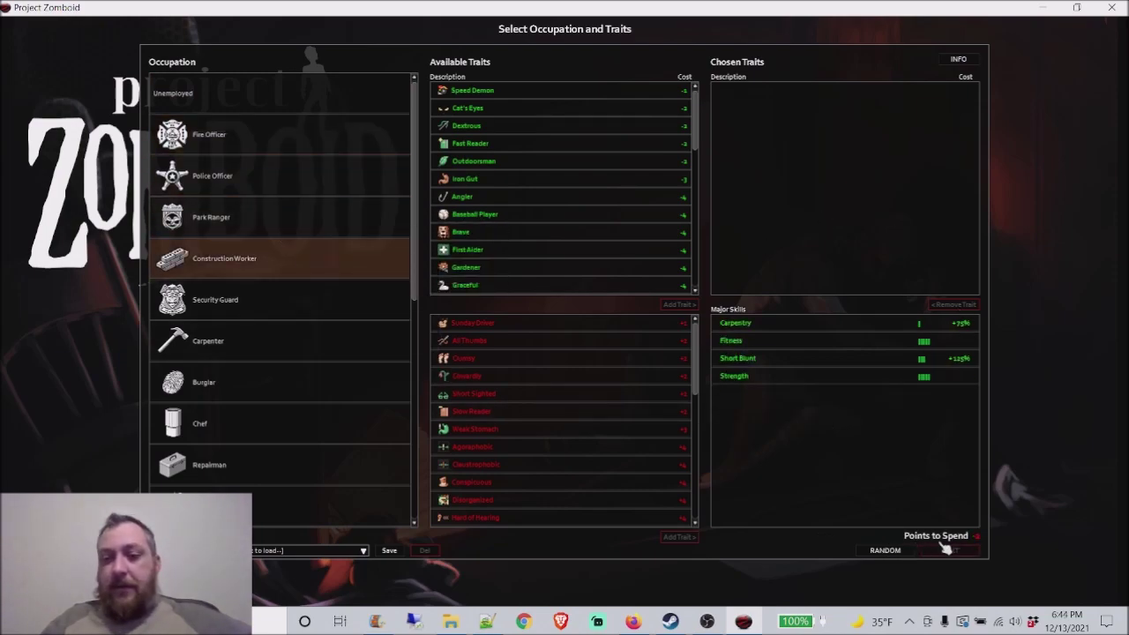
{"action": "left_click", "coordinate": [335, 339]}
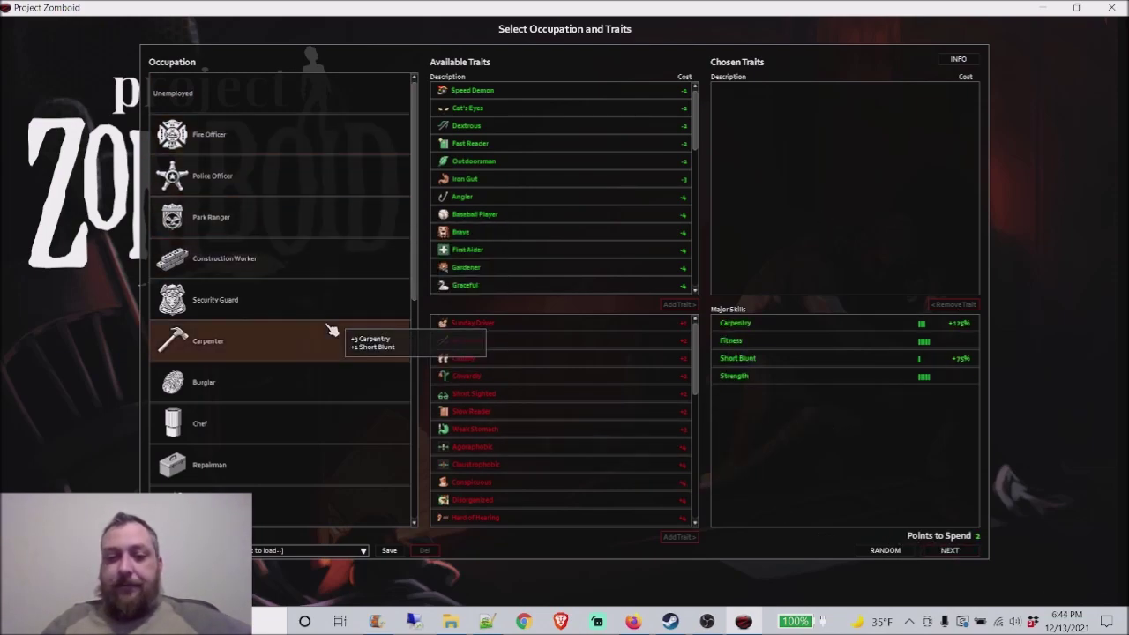
{"action": "left_click", "coordinate": [951, 551]}
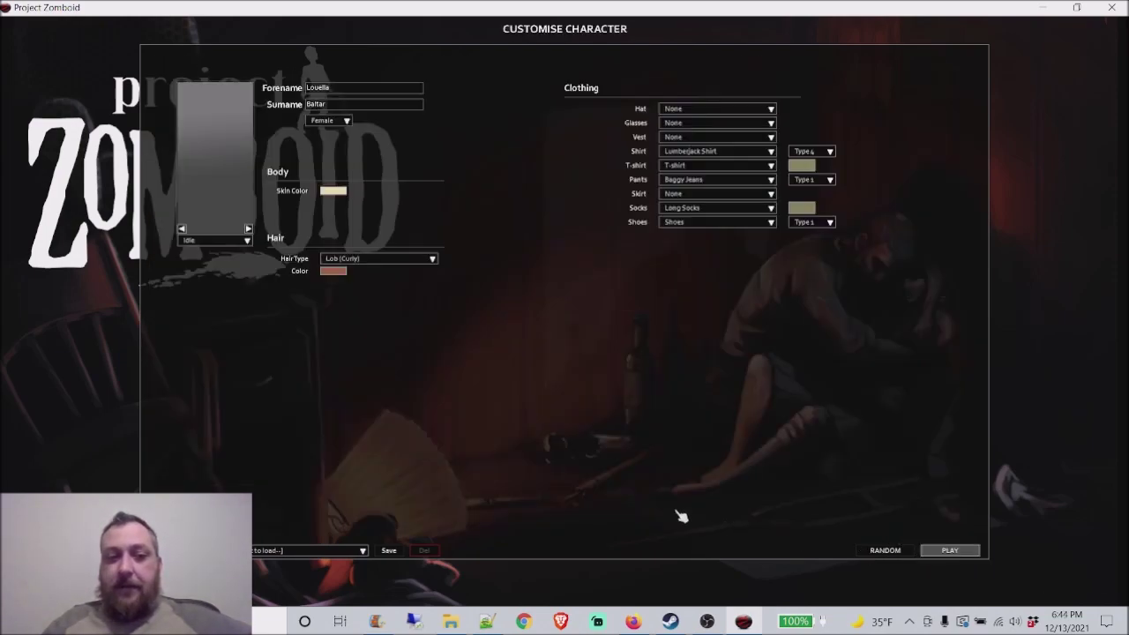
Step: Make the character male and start playing
{"action": "left_click", "coordinate": [349, 123]}
{"action": "left_click", "coordinate": [328, 135]}
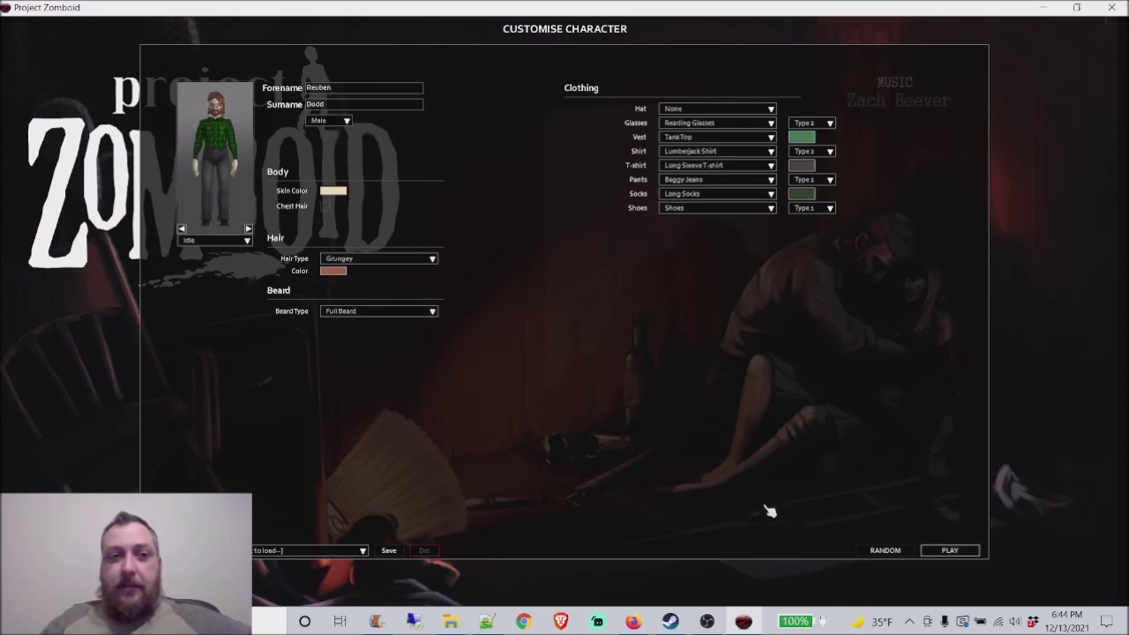
{"action": "left_click", "coordinate": [960, 553]}
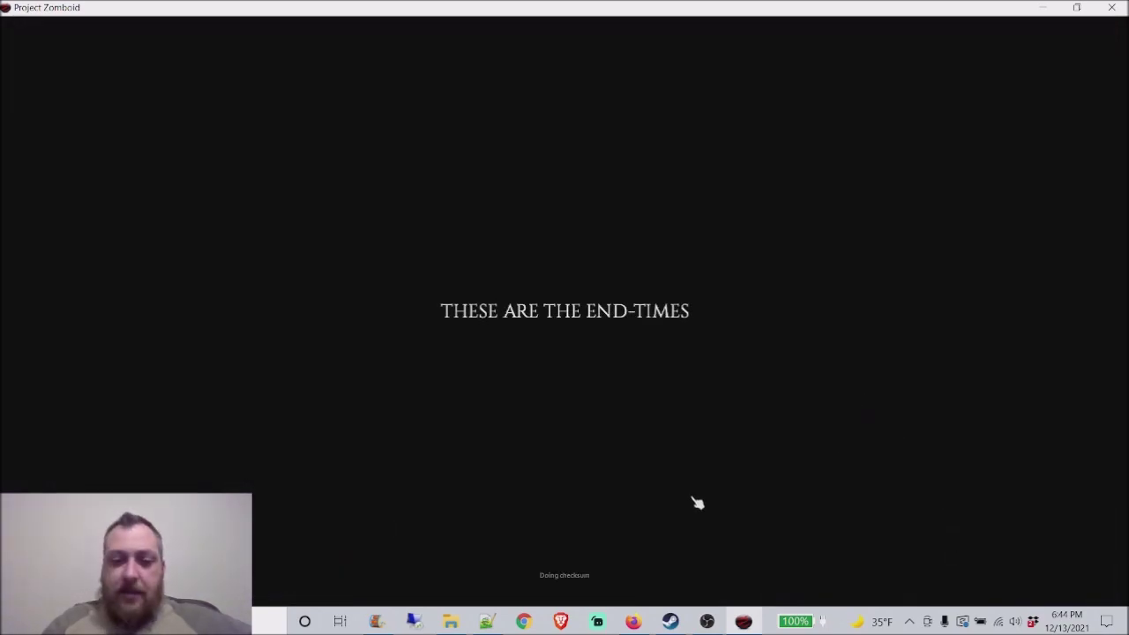
Step: Wait through the loading screens, then click to start and enter the trailer kitchen
{"action": "mouse_move", "coordinate": [636, 623]}
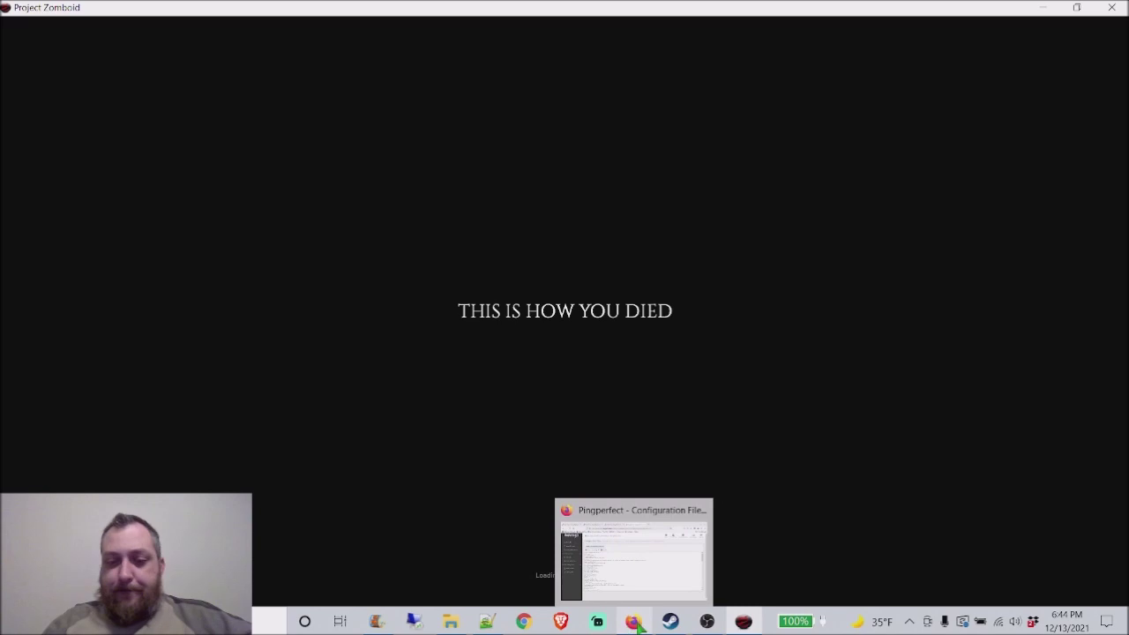
{"action": "left_click", "coordinate": [648, 401]}
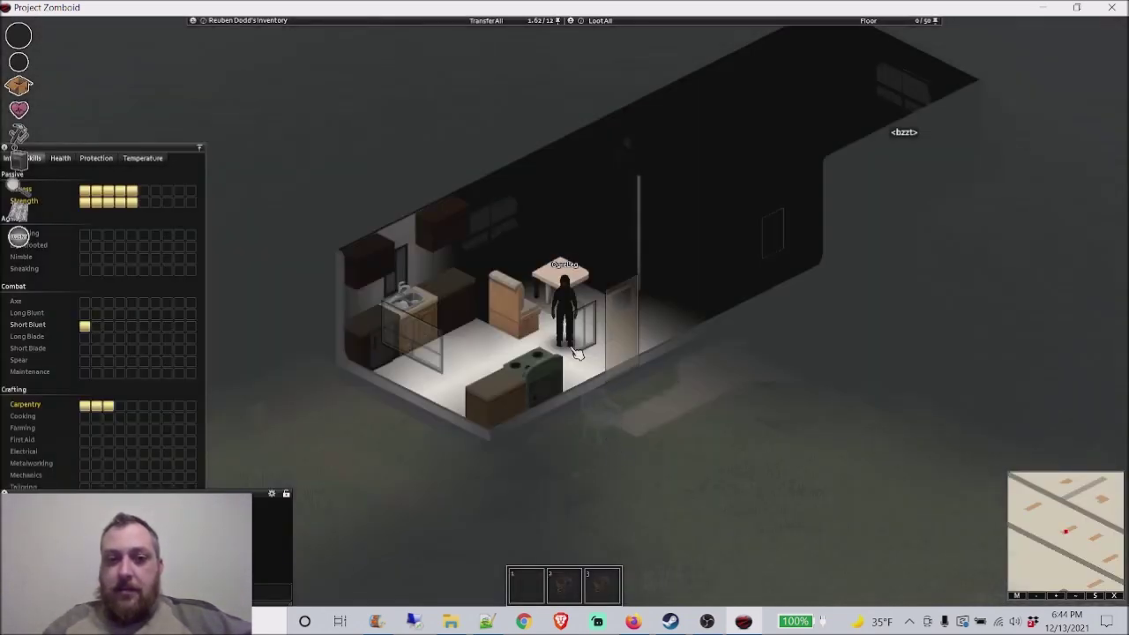
Step: Walk the character out of the trailer and away from the zombies
{"action": "key", "text": "d"}
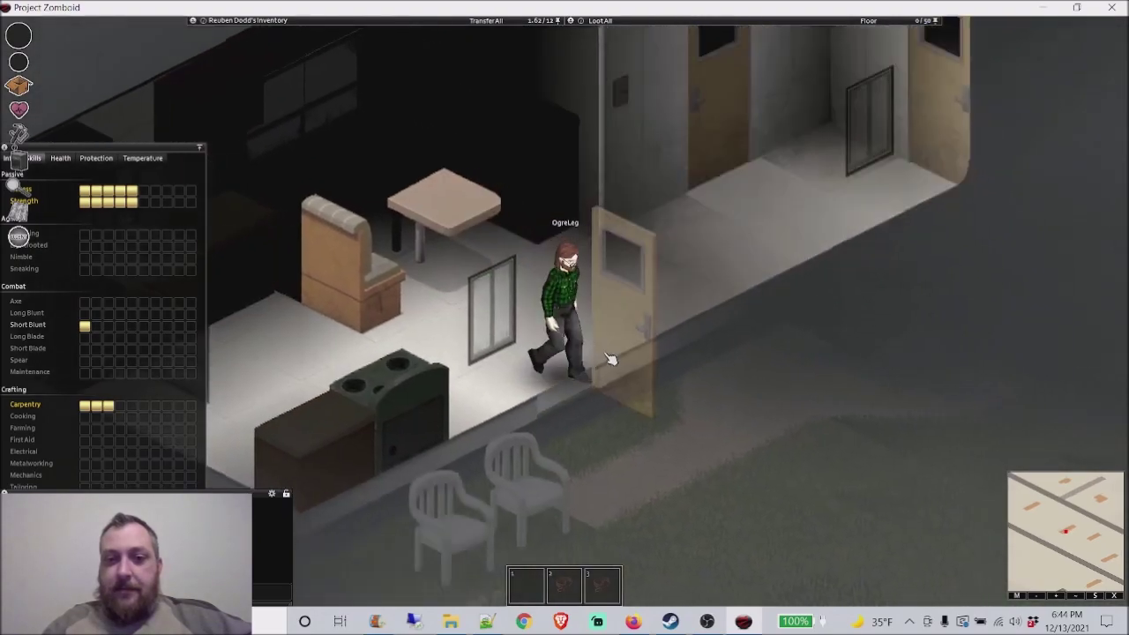
{"action": "scroll", "coordinate": [609, 357], "scroll_direction": "down", "scroll_amount": 4}
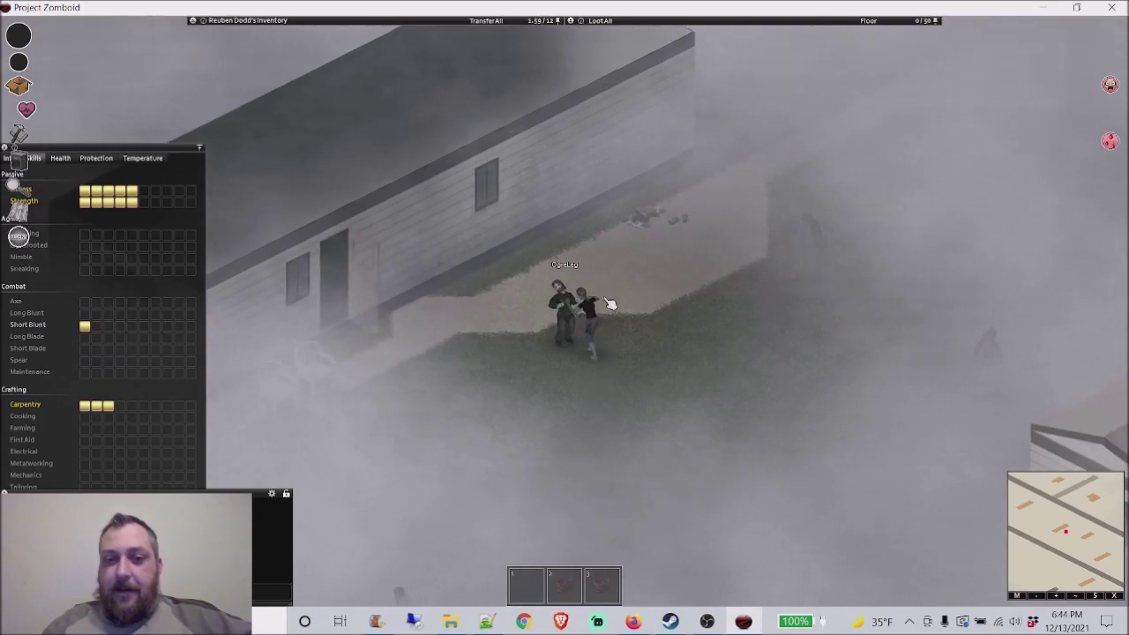
{"action": "scroll", "coordinate": [609, 326], "scroll_direction": "up", "scroll_amount": 2}
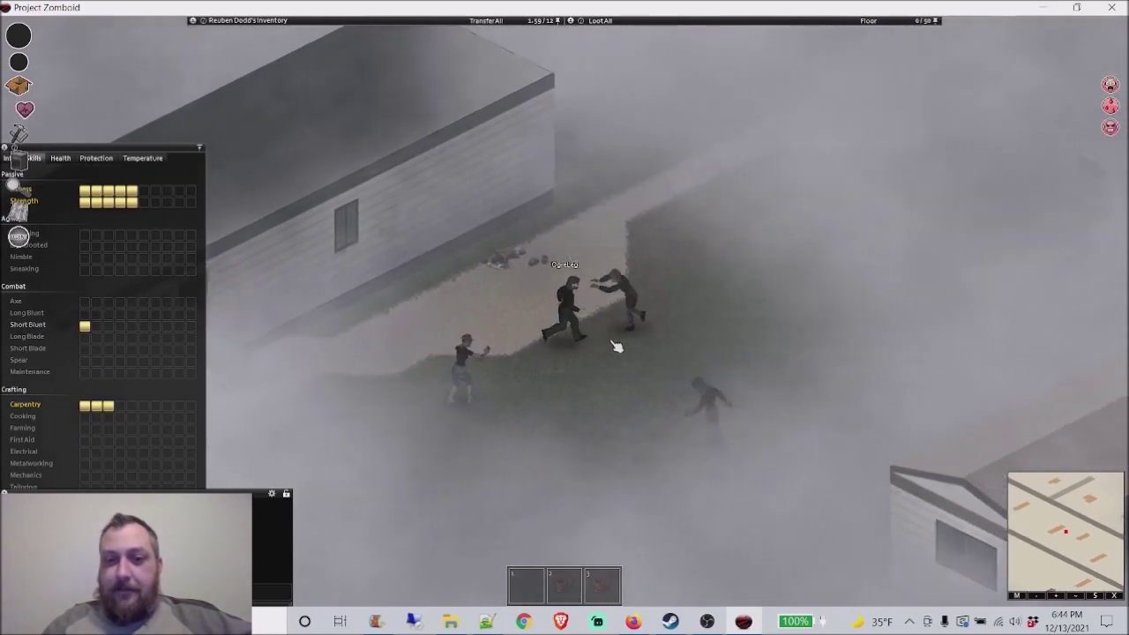
{"action": "key", "text": "d"}
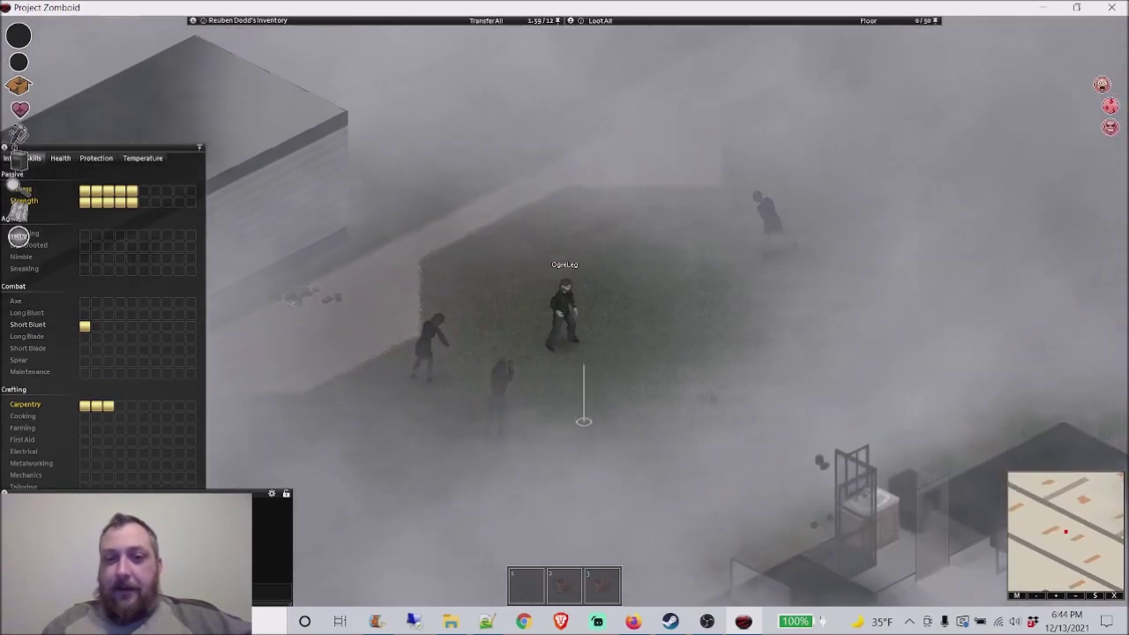
{"action": "key", "text": "w"}
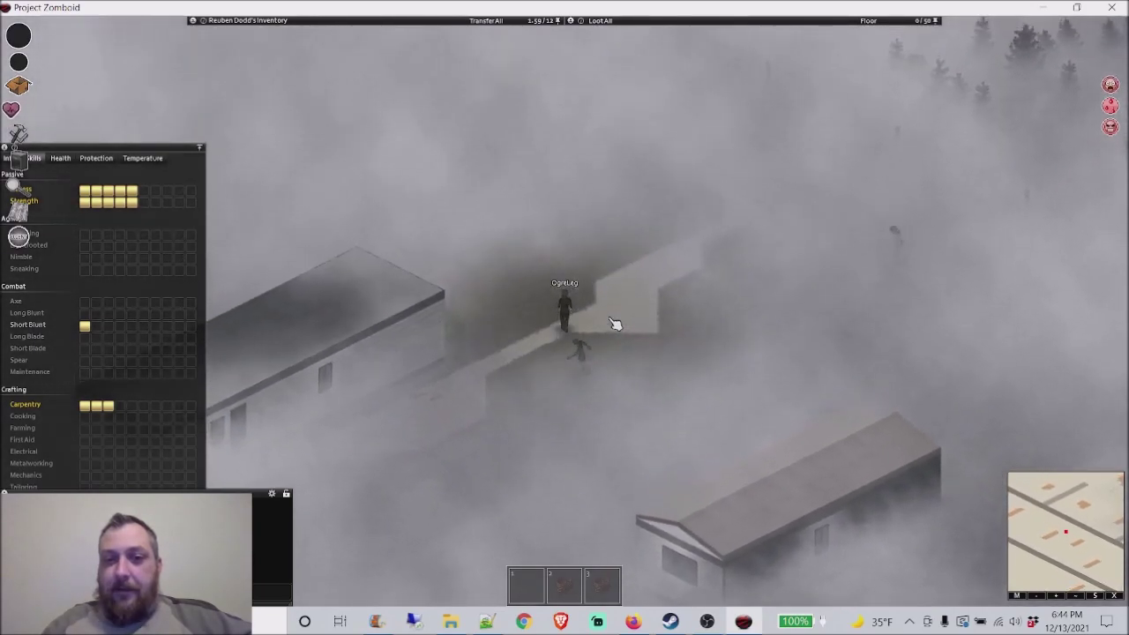
{"action": "key", "text": "w"}
Step: Move and close the character info panel while walking up the map toward the lamp post
{"action": "left_click_drag", "start_coordinate": [18, 150], "coordinate": [159, 152]}
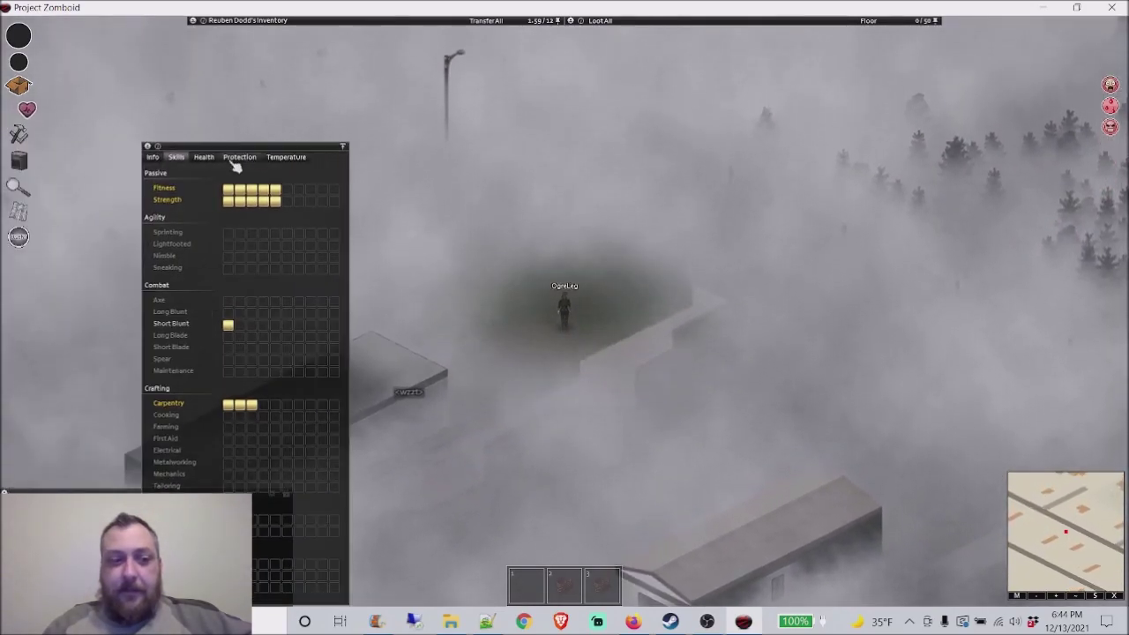
{"action": "key", "text": "w"}
{"action": "left_click", "coordinate": [148, 147]}
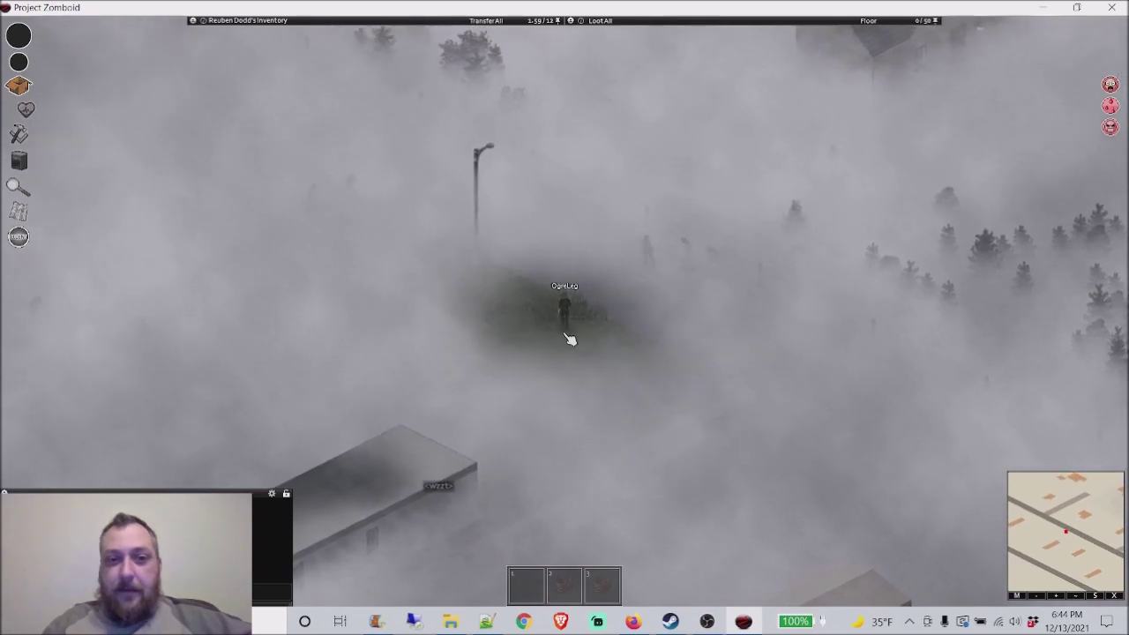
{"action": "key", "text": "w"}
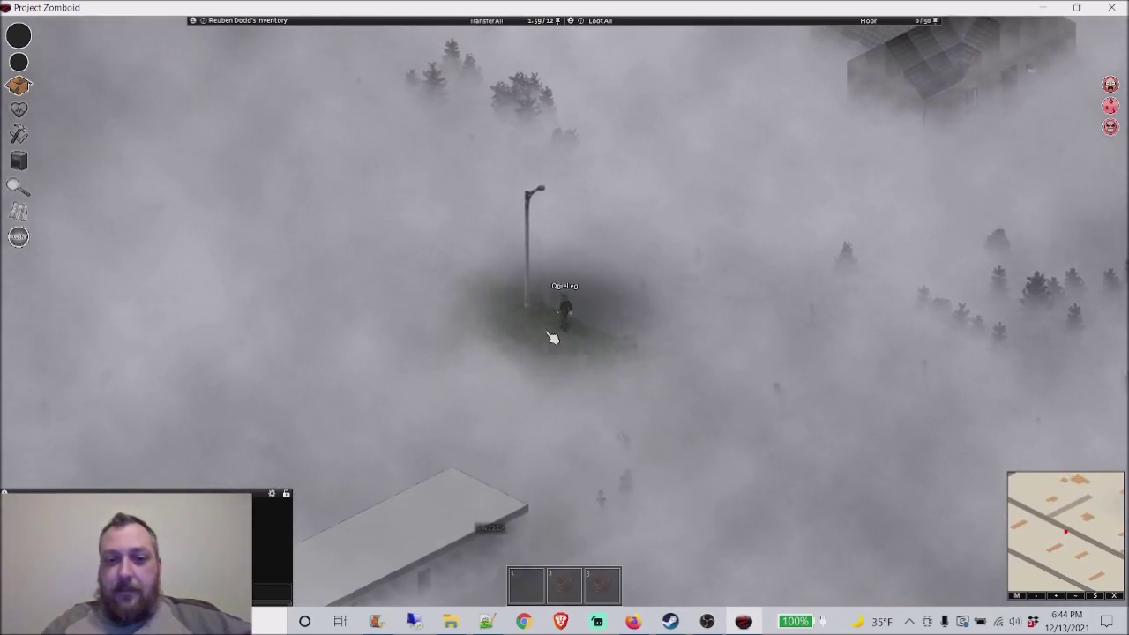
{"action": "key", "text": "w"}
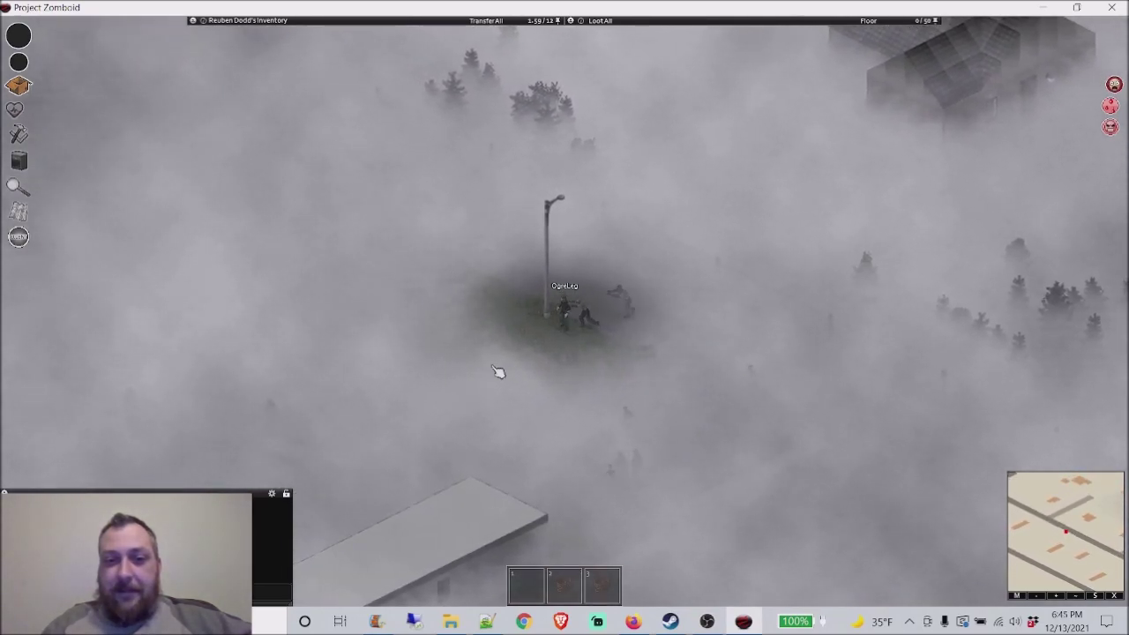
{"action": "key", "text": "w"}
{"action": "scroll", "coordinate": [597, 335], "scroll_direction": "up", "scroll_amount": 2}
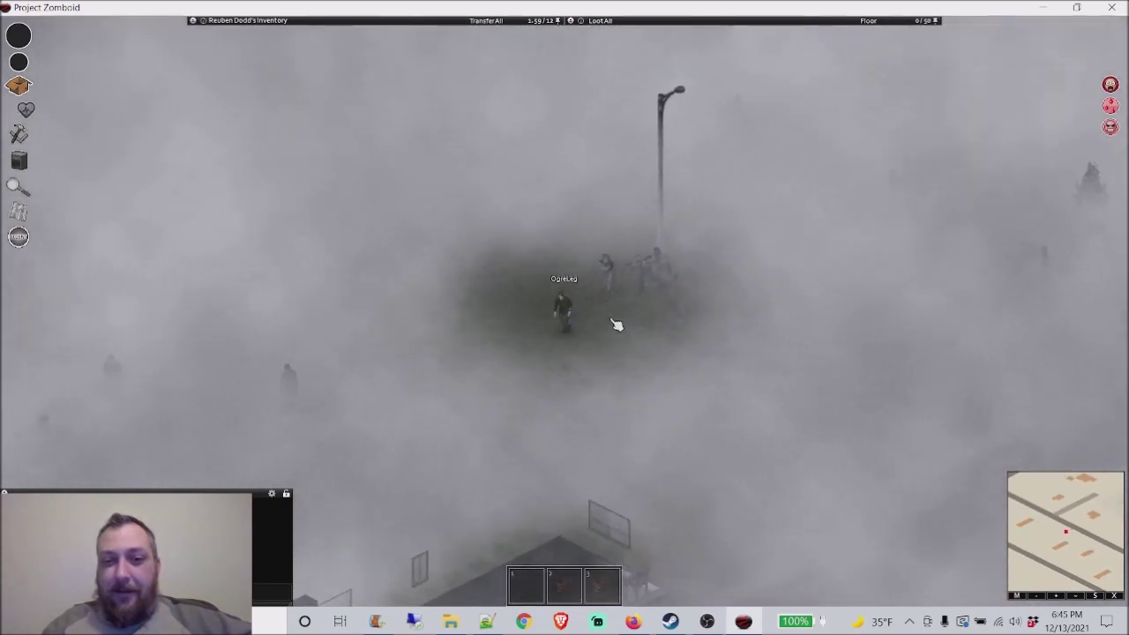
{"action": "scroll", "coordinate": [616, 325], "scroll_direction": "up", "scroll_amount": 4}
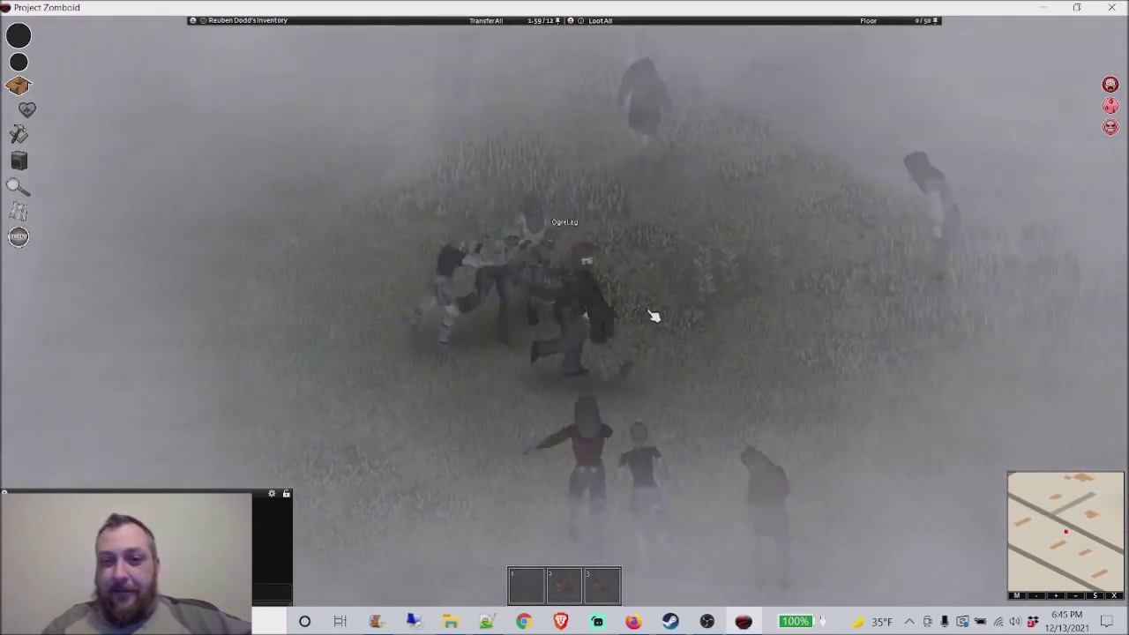
{"action": "scroll", "coordinate": [639, 317], "scroll_direction": "down", "scroll_amount": 3}
{"action": "scroll", "coordinate": [606, 344], "scroll_direction": "up", "scroll_amount": 3}
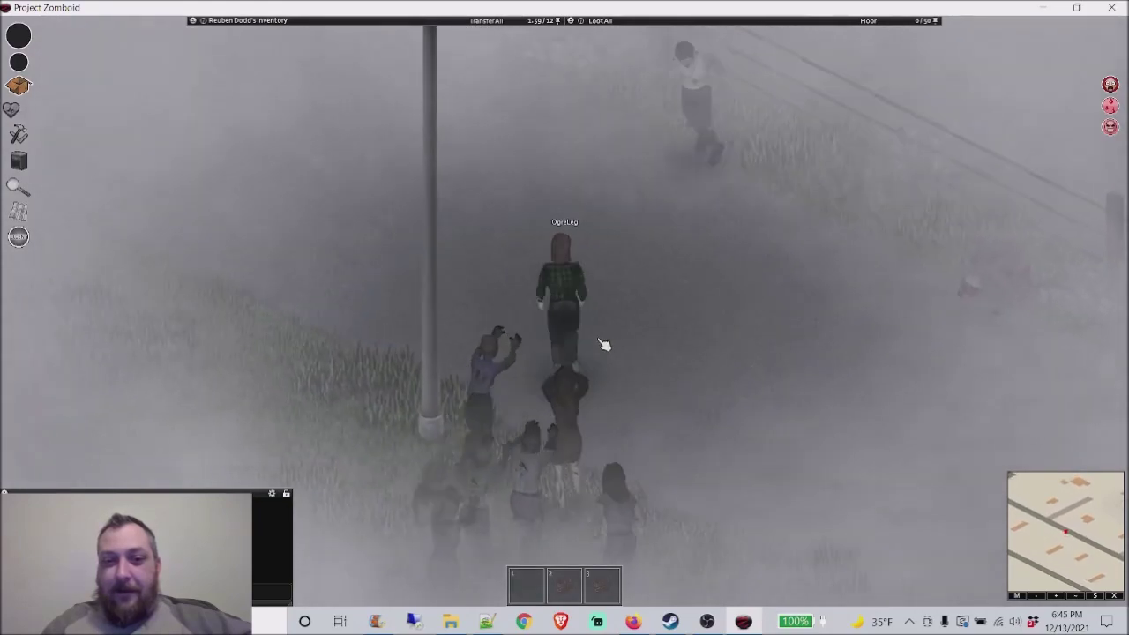
{"action": "scroll", "coordinate": [604, 347], "scroll_direction": "down", "scroll_amount": 2}
Step: Quit the session to the main menu, open the server browser, and return to the PingPerfect config page
{"action": "key", "text": "Escape"}
{"action": "left_click", "coordinate": [141, 474]}
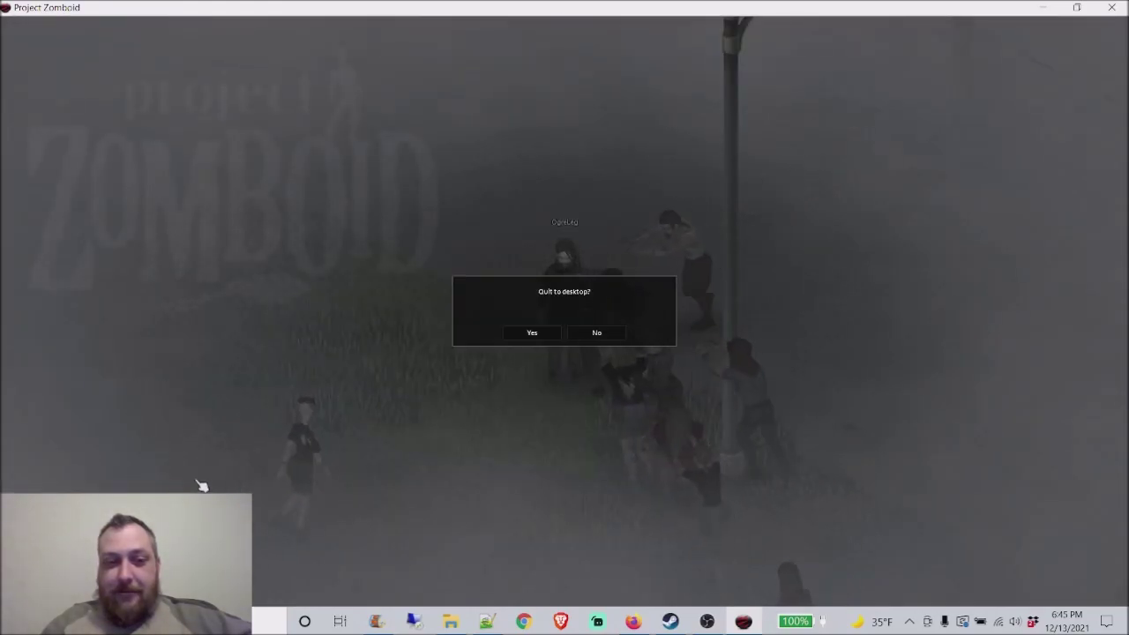
{"action": "key", "text": "Escape"}
{"action": "left_click", "coordinate": [597, 332]}
{"action": "key", "text": "Escape"}
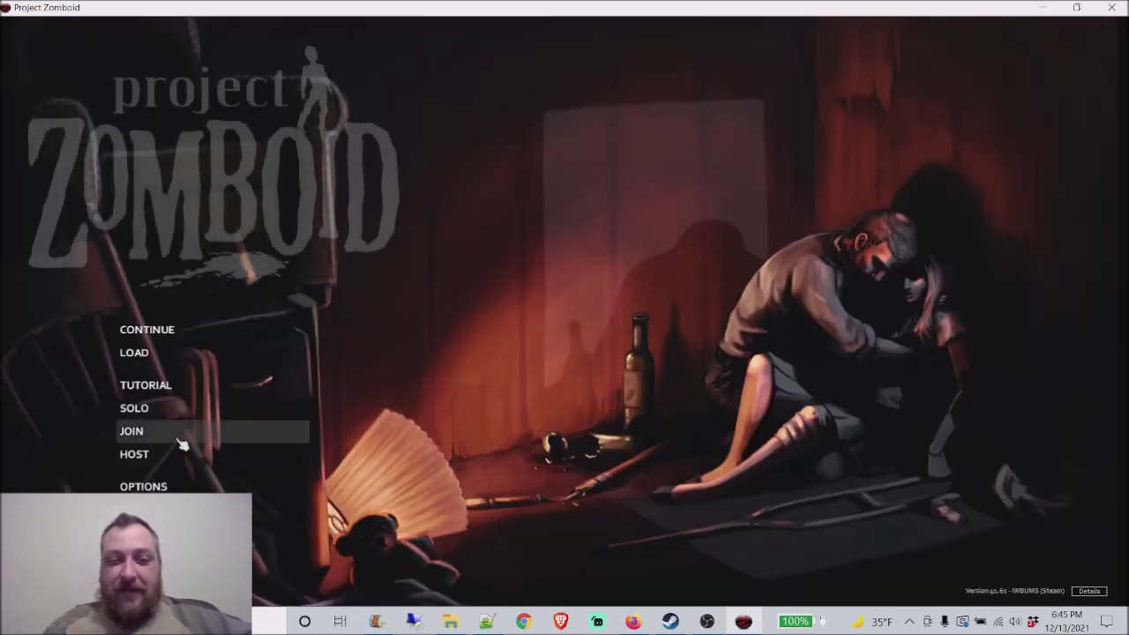
{"action": "left_click", "coordinate": [177, 433]}
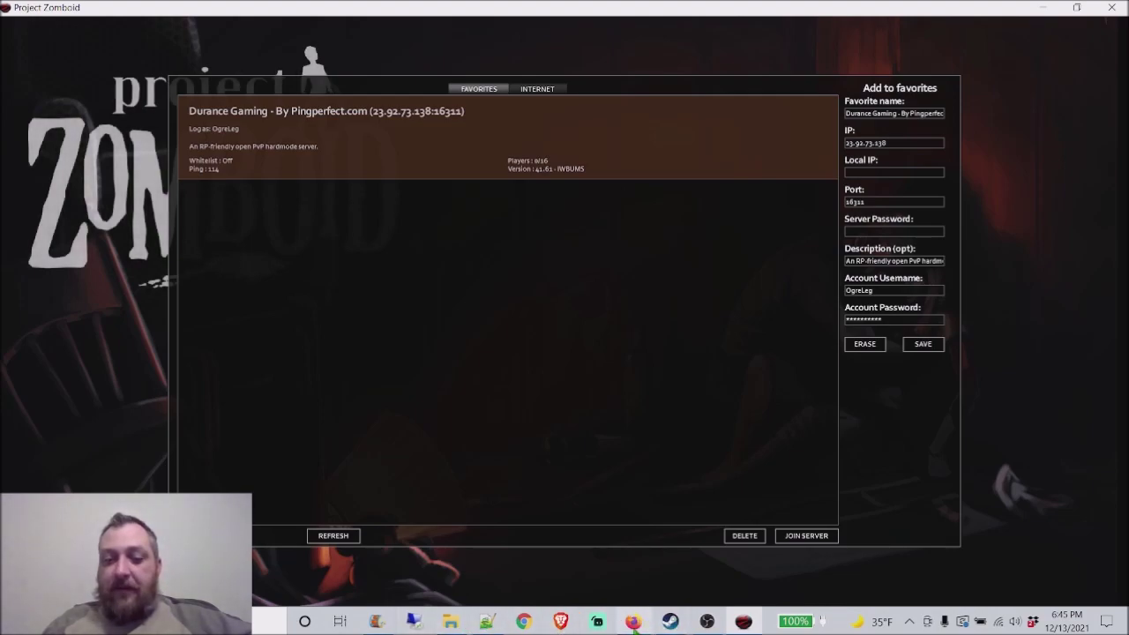
{"action": "left_click", "coordinate": [634, 621]}
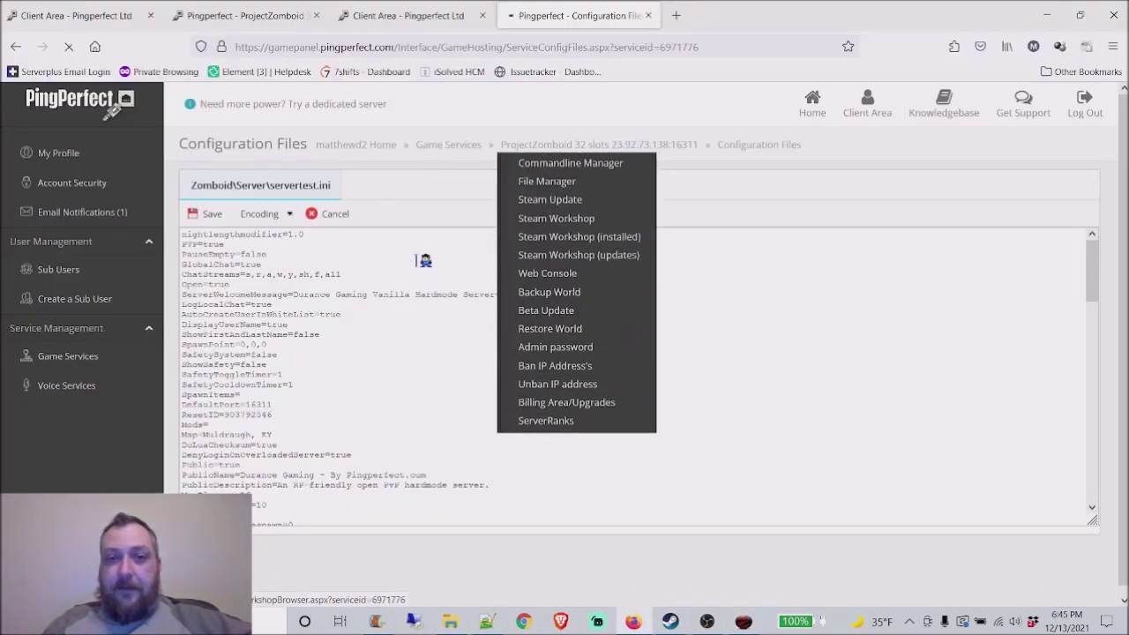
Step: On the ProjectZomboid service page, stop the server, then open File Manager
{"action": "left_click", "coordinate": [620, 148]}
{"action": "scroll", "coordinate": [530, 397], "scroll_direction": "down", "scroll_amount": 3}
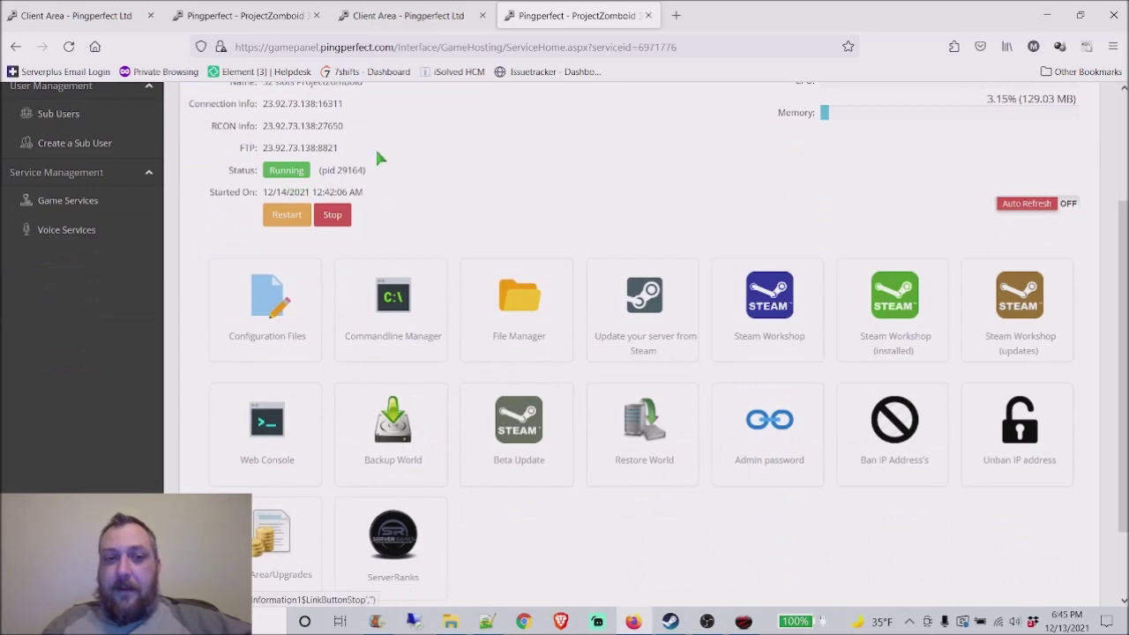
{"action": "scroll", "coordinate": [368, 327], "scroll_direction": "up", "scroll_amount": 3}
{"action": "left_click", "coordinate": [344, 374]}
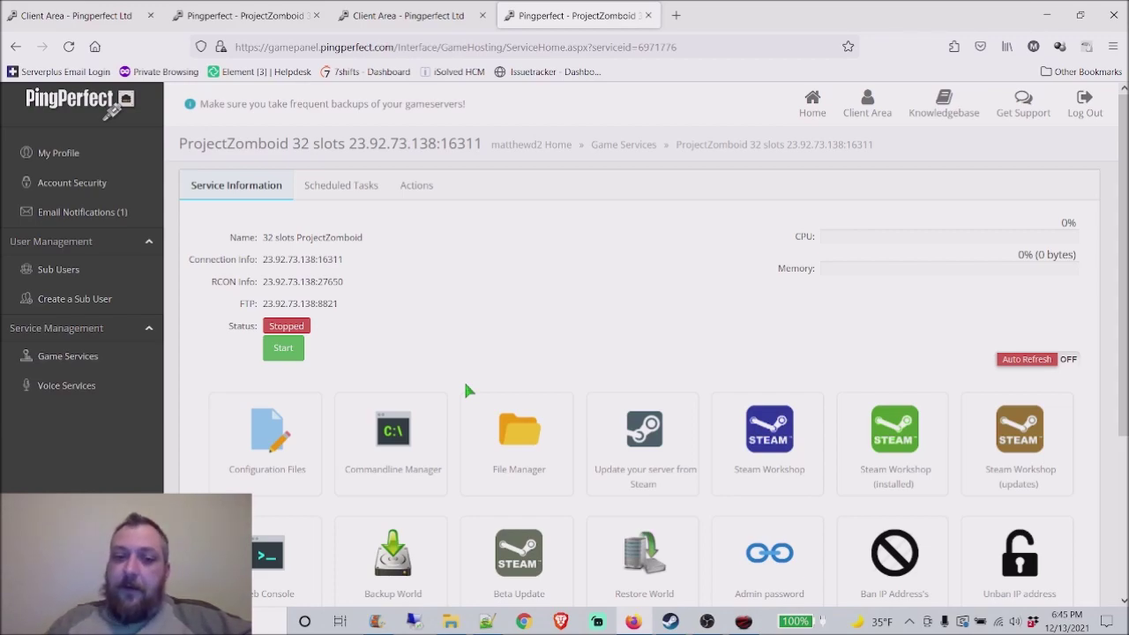
{"action": "left_click", "coordinate": [520, 433]}
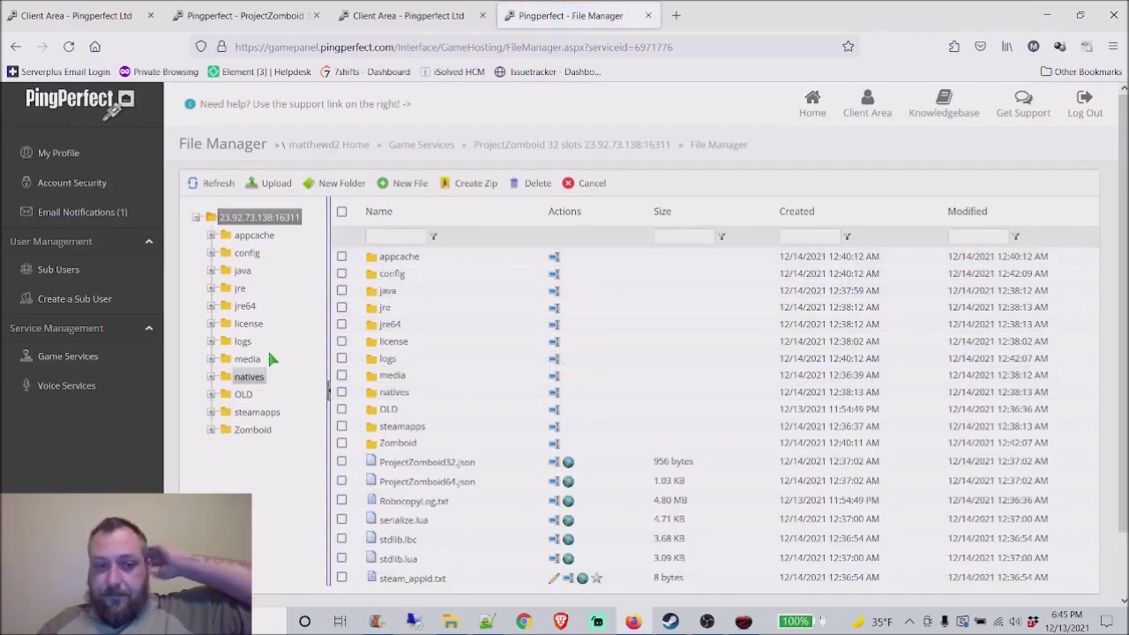
Step: Browse Zomboid > Saves > Multiplayer > servertest, then go back up to Saves
{"action": "left_click", "coordinate": [254, 429]}
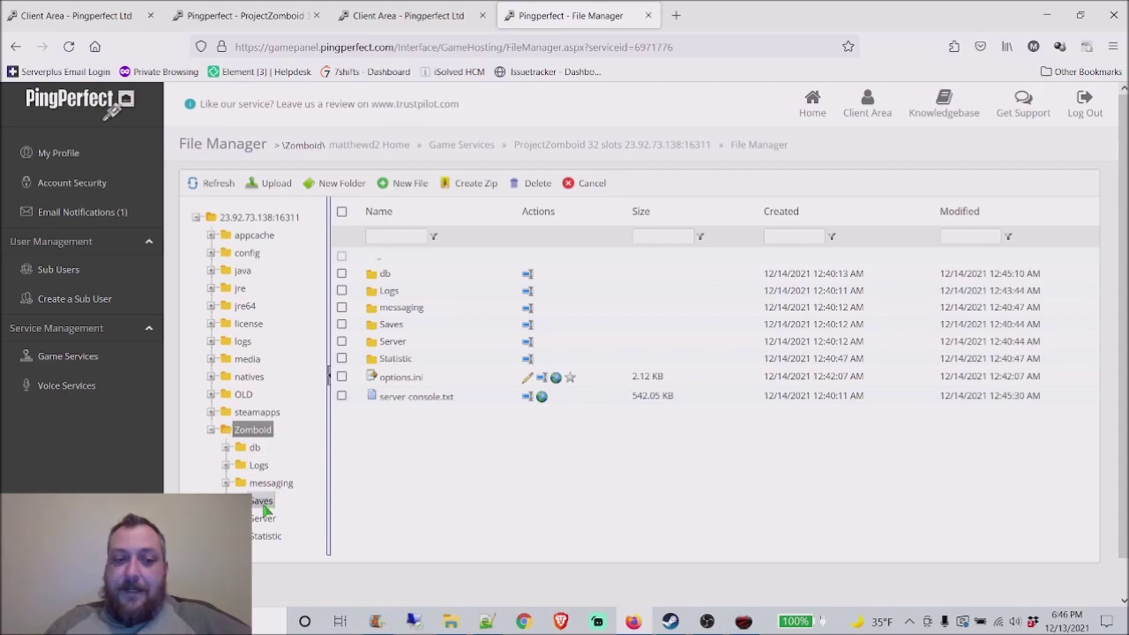
{"action": "left_click", "coordinate": [262, 502]}
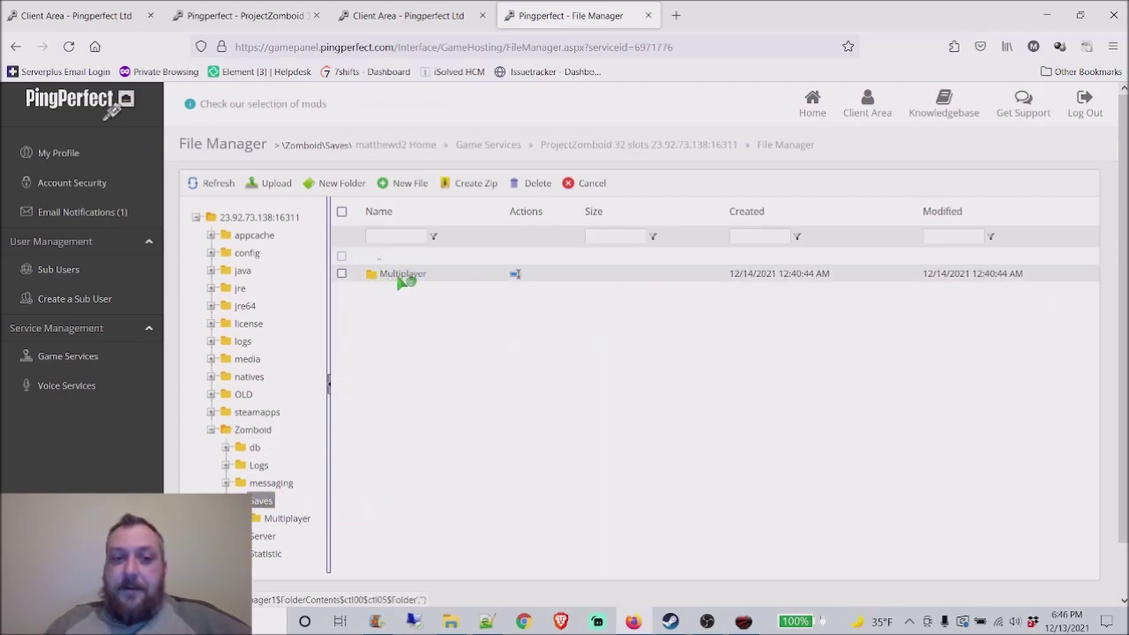
{"action": "double_click", "coordinate": [378, 274]}
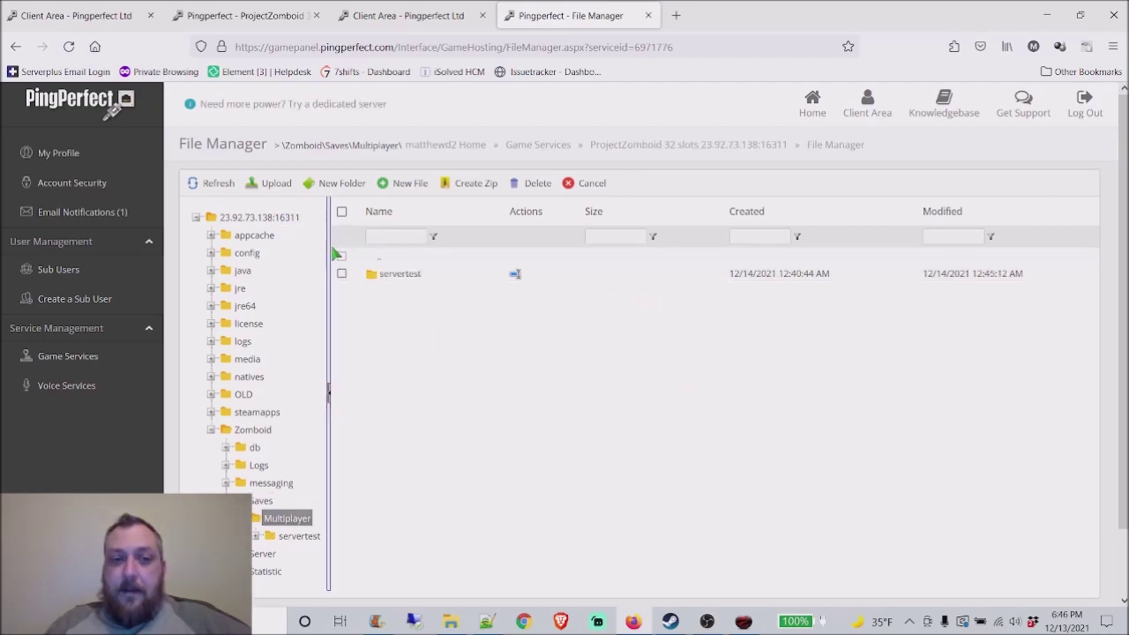
{"action": "left_click", "coordinate": [420, 275]}
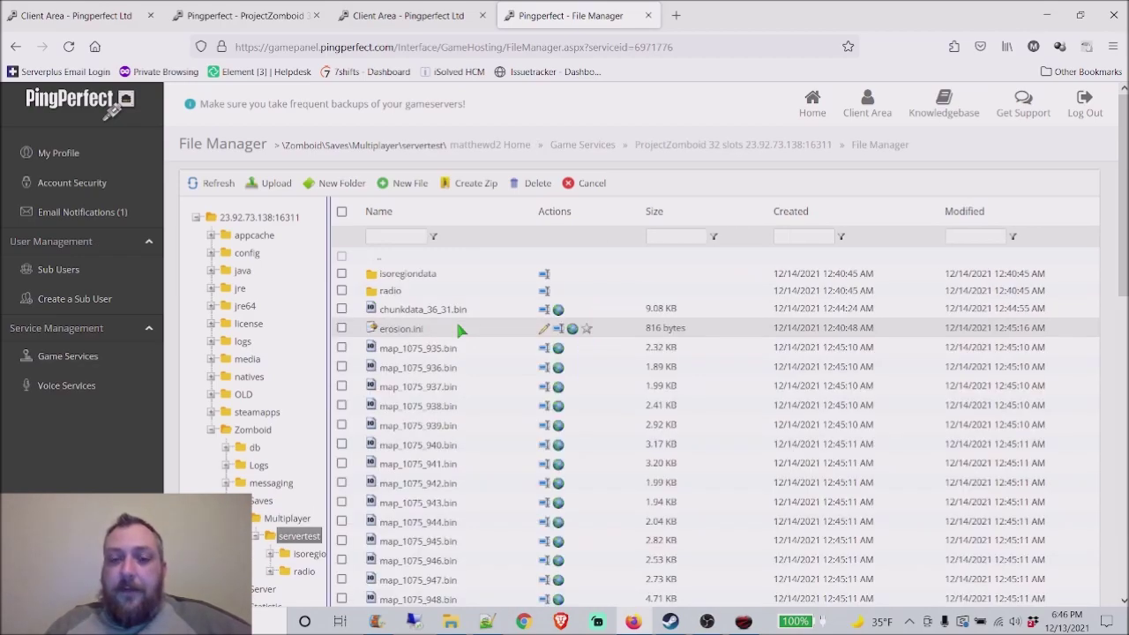
{"action": "scroll", "coordinate": [451, 275], "scroll_direction": "down", "scroll_amount": 1}
{"action": "scroll", "coordinate": [480, 280], "scroll_direction": "down", "scroll_amount": 5}
{"action": "scroll", "coordinate": [465, 260], "scroll_direction": "up", "scroll_amount": 6}
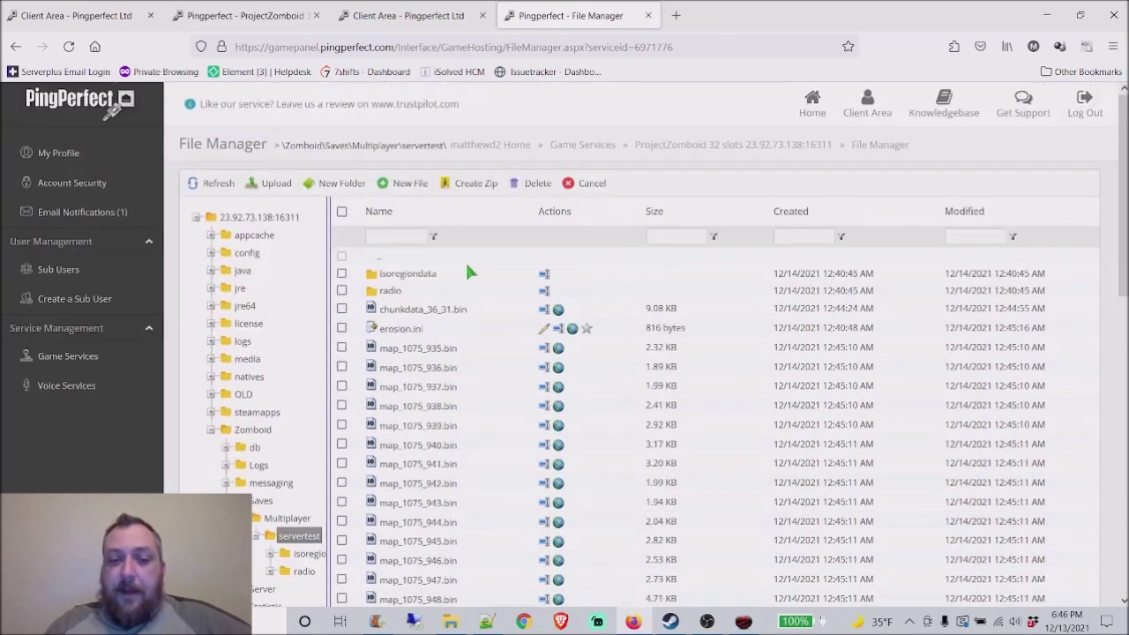
{"action": "left_click", "coordinate": [263, 501]}
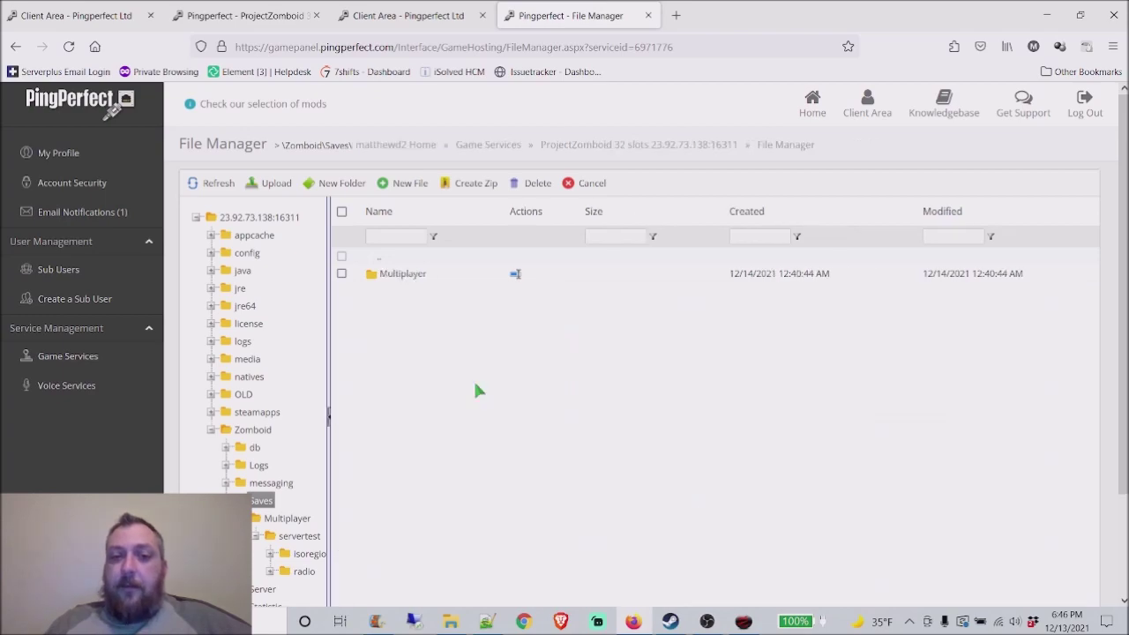
Step: Delete the Multiplayer save folder, check the Server folder, and return to the service overview
{"action": "left_click", "coordinate": [342, 274]}
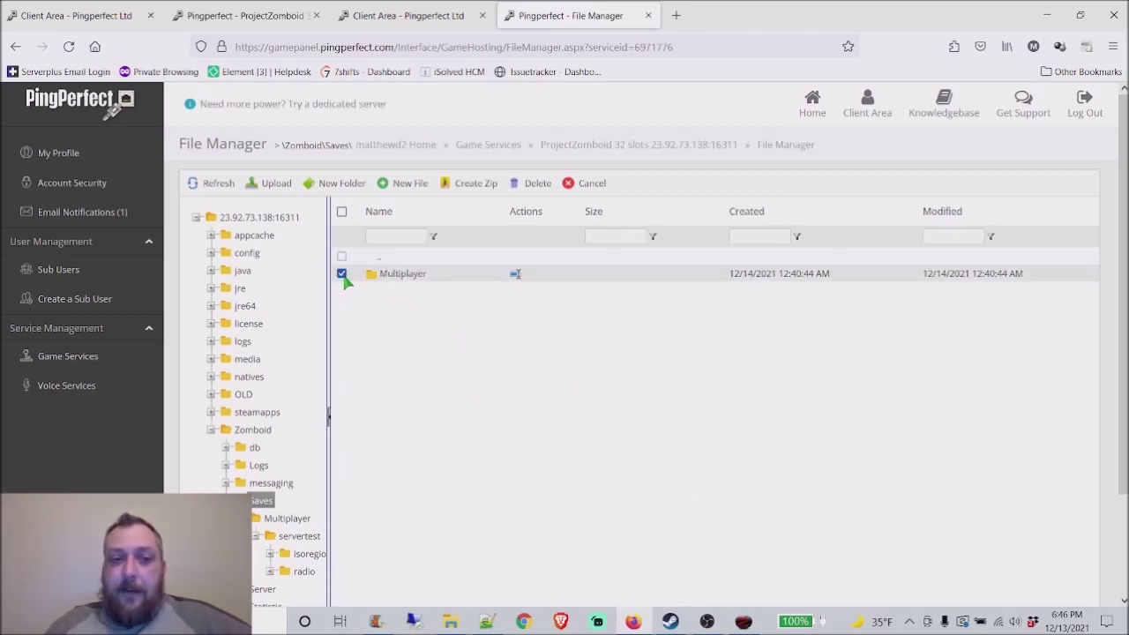
{"action": "scroll", "coordinate": [399, 374], "scroll_direction": "down", "scroll_amount": 2}
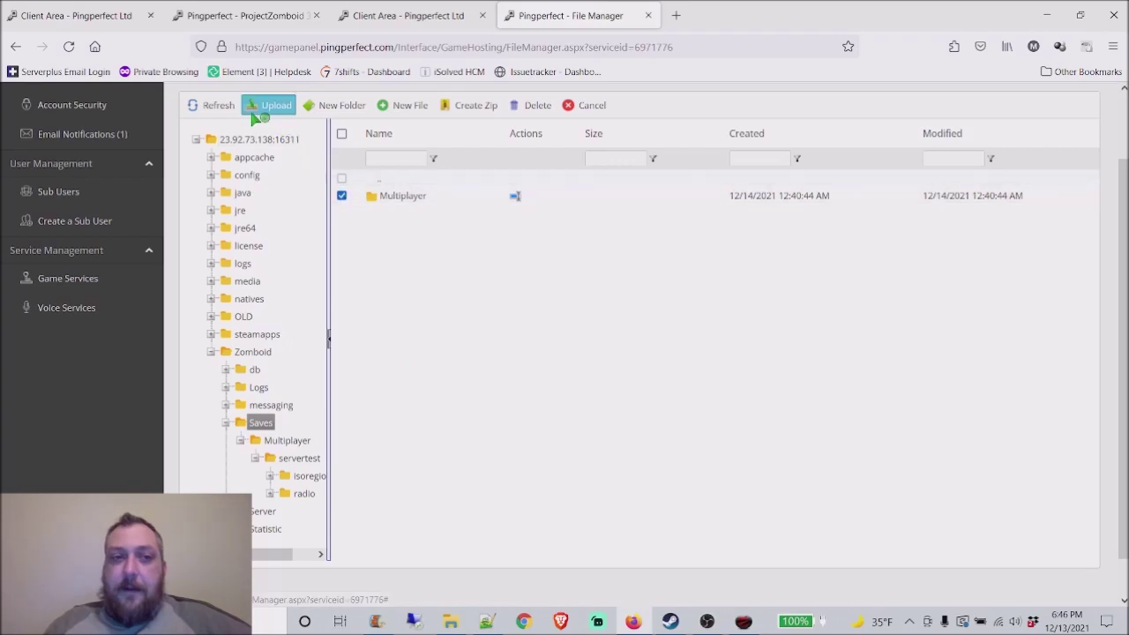
{"action": "left_click", "coordinate": [546, 108]}
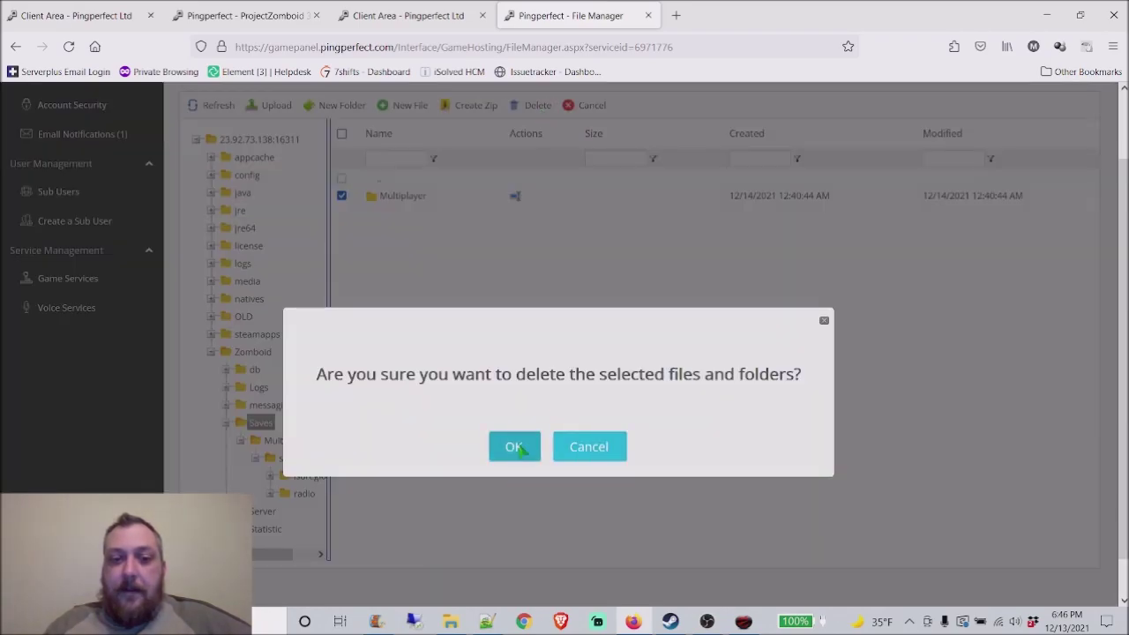
{"action": "left_click", "coordinate": [514, 445]}
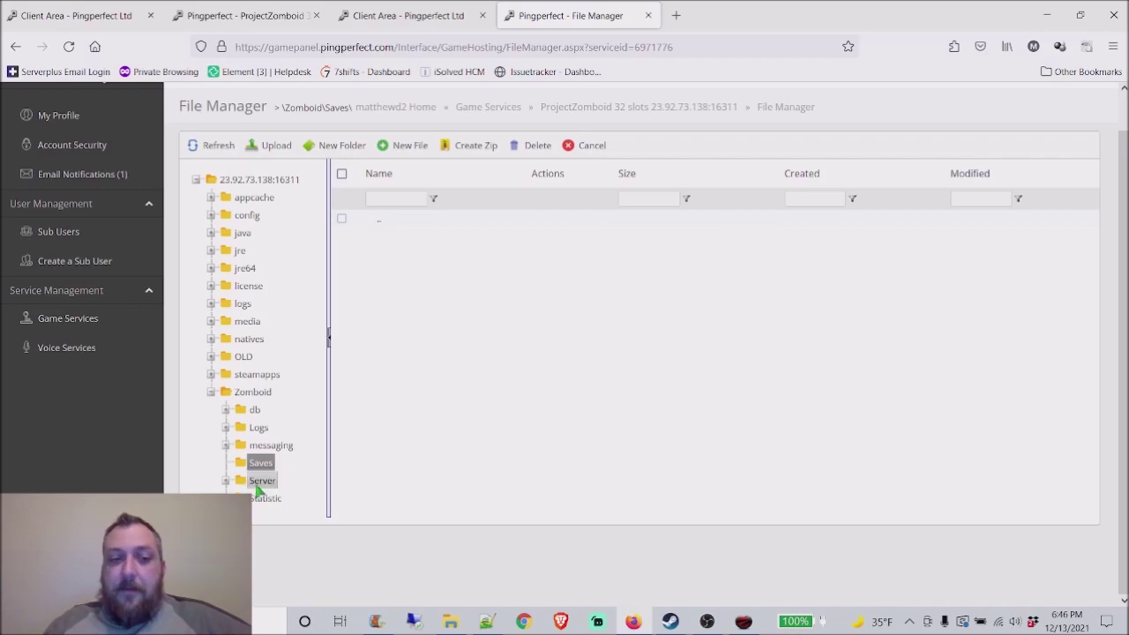
{"action": "left_click", "coordinate": [261, 481]}
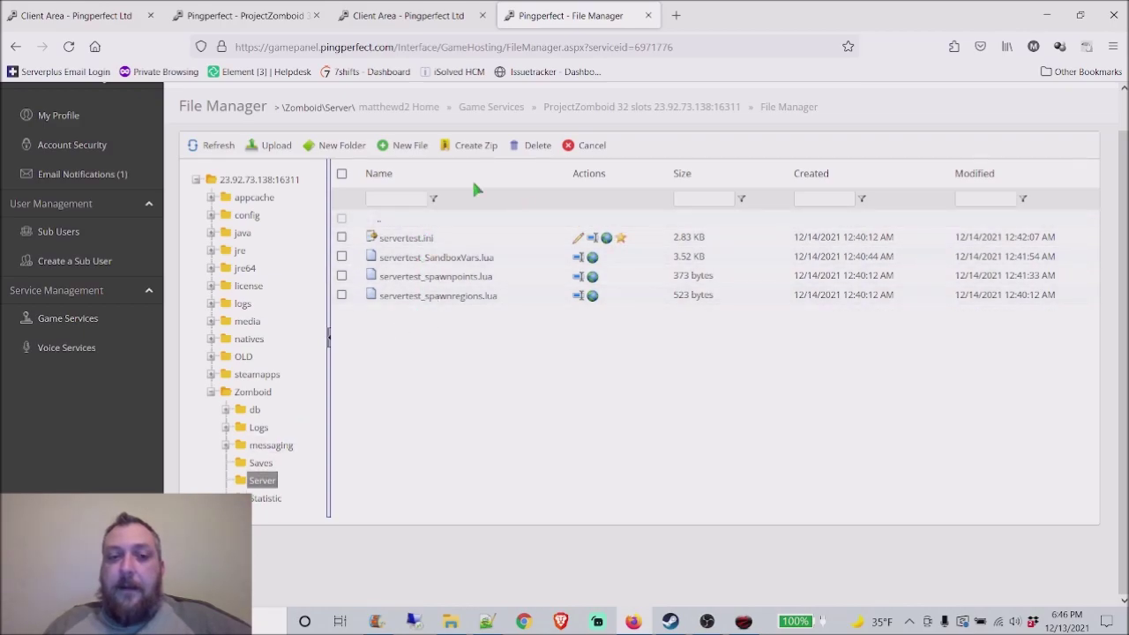
{"action": "left_click", "coordinate": [630, 112]}
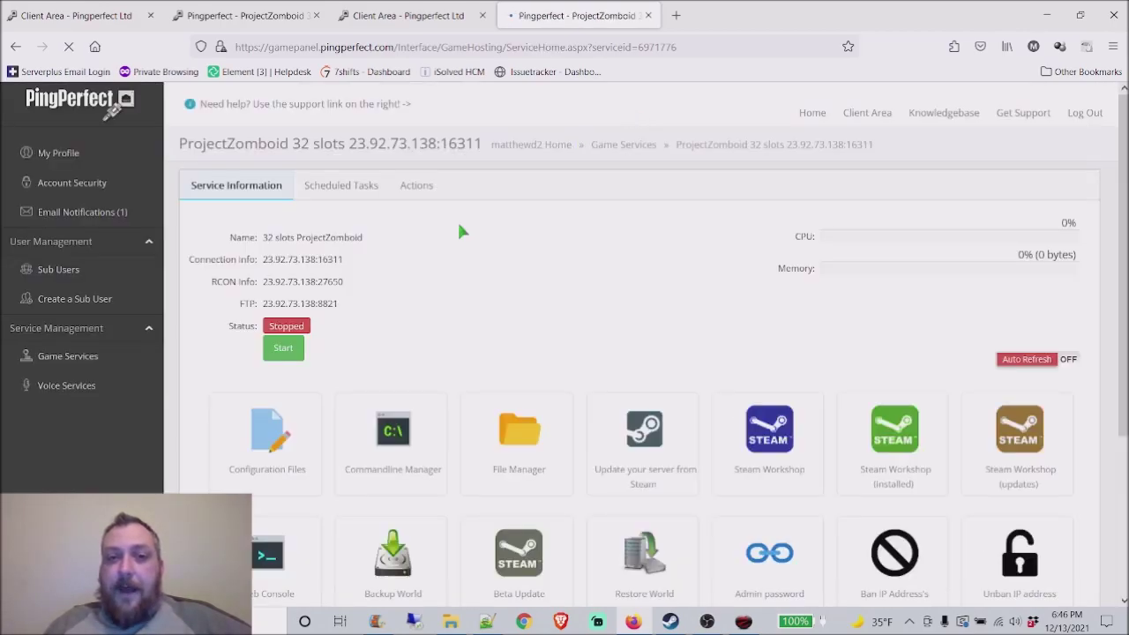
Step: View servertest.ini in the text editor, then return to the overview and start the server
{"action": "scroll", "coordinate": [300, 441], "scroll_direction": "down", "scroll_amount": 1}
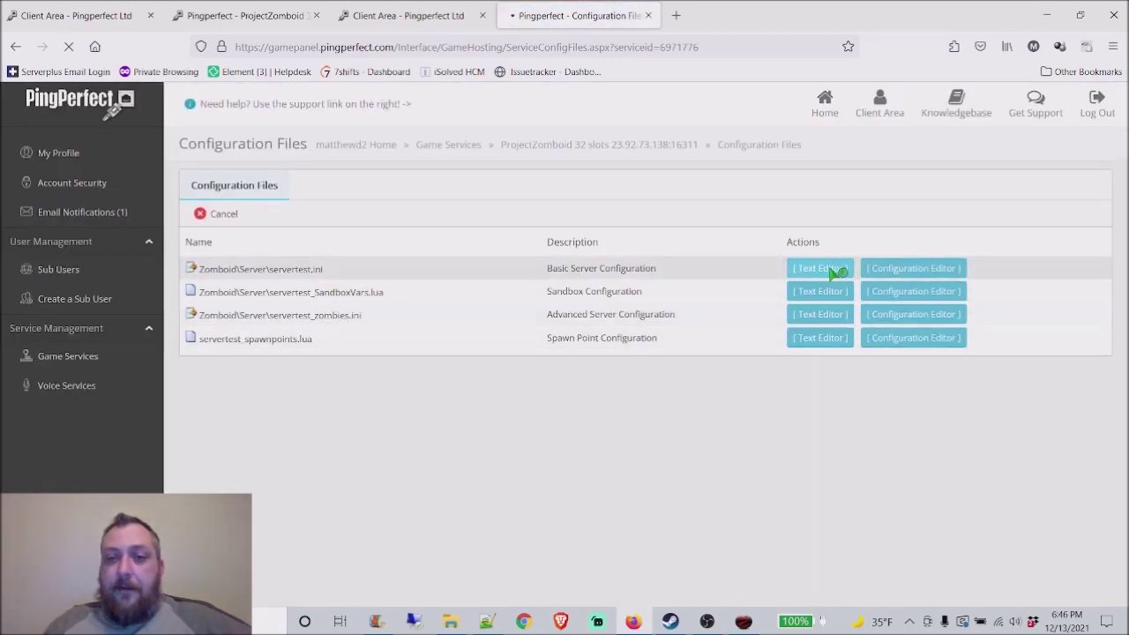
{"action": "left_click", "coordinate": [834, 271]}
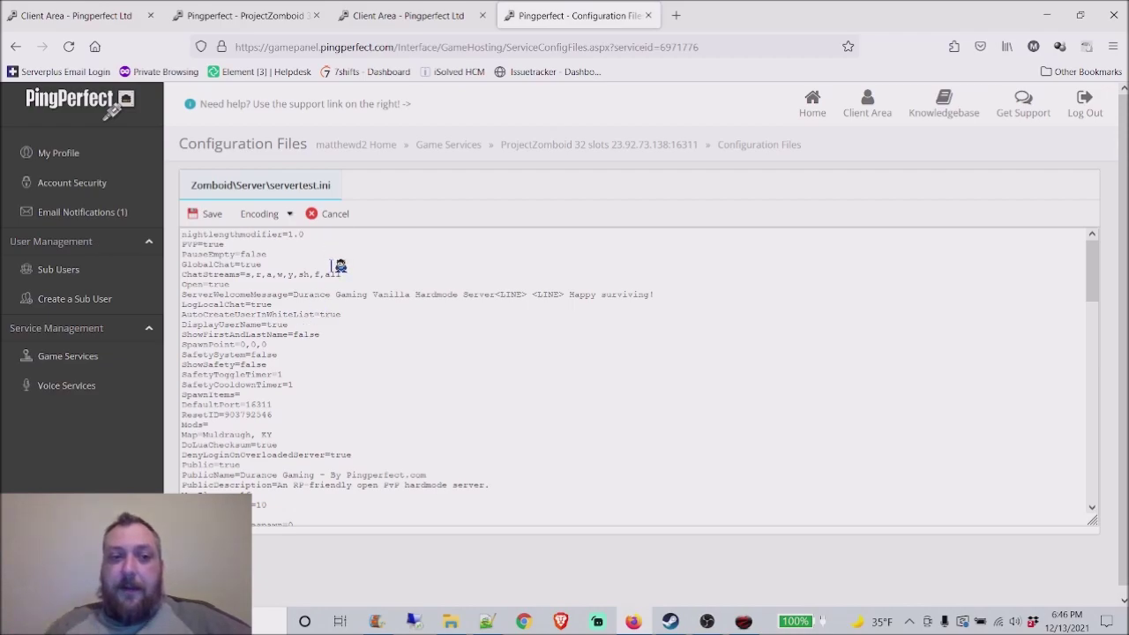
{"action": "left_click", "coordinate": [622, 146]}
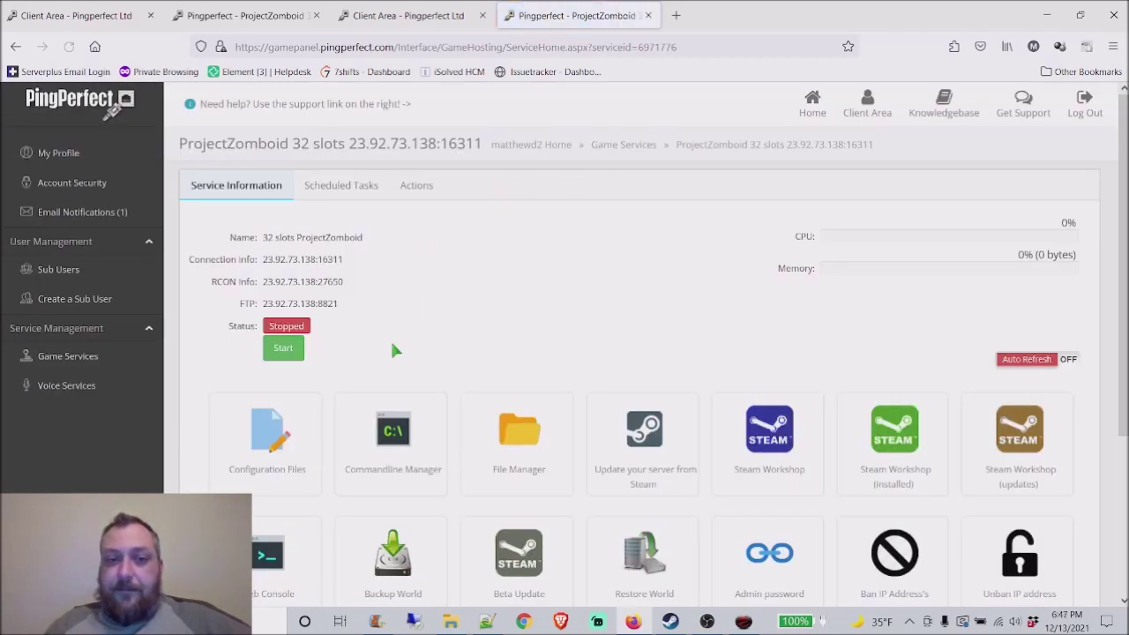
{"action": "scroll", "coordinate": [530, 320], "scroll_direction": "down", "scroll_amount": 1}
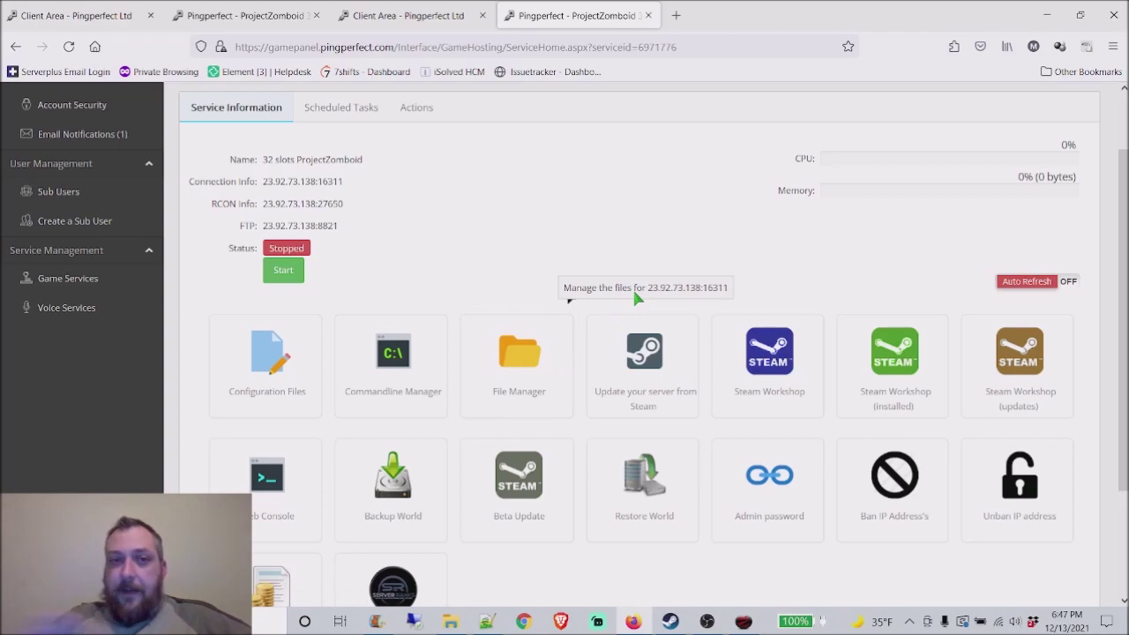
{"action": "left_click", "coordinate": [543, 381]}
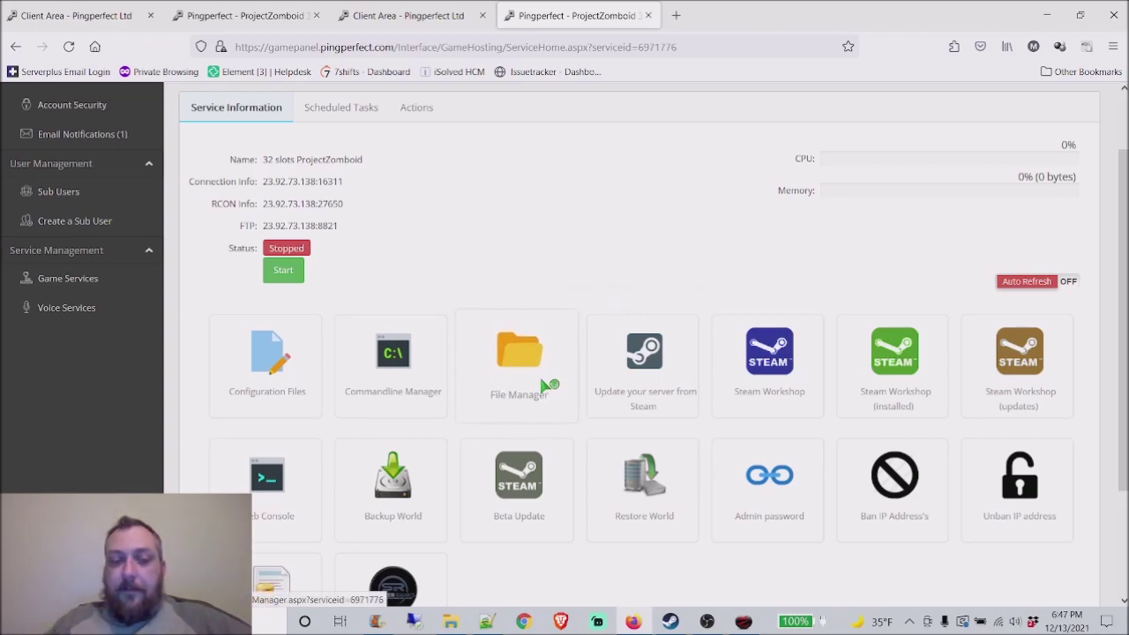
{"action": "left_click", "coordinate": [291, 275]}
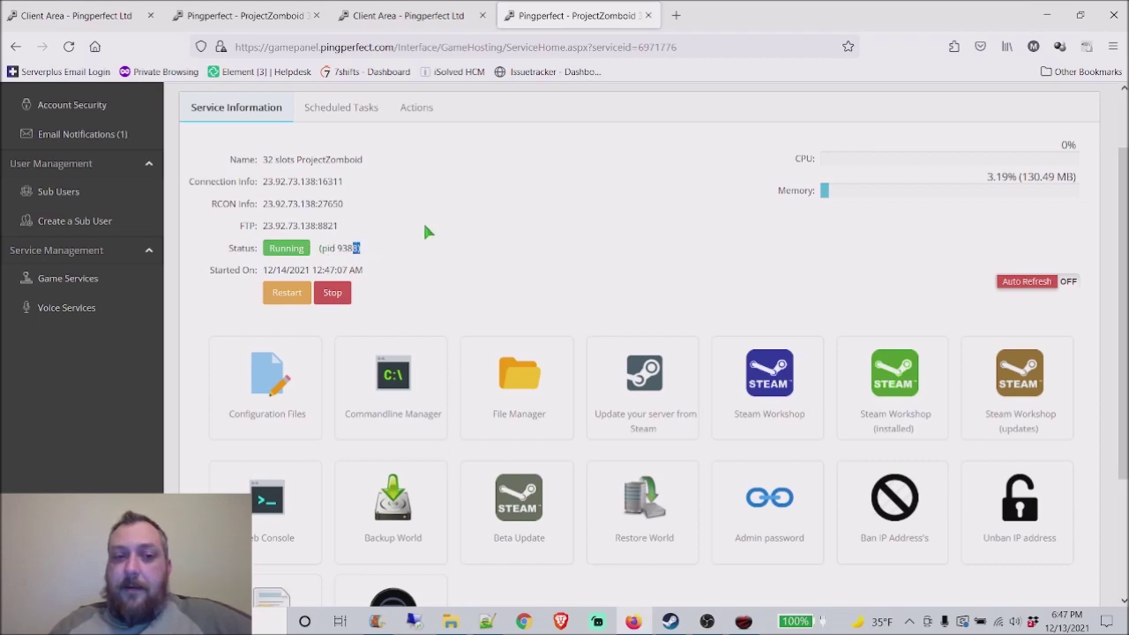
Step: Refresh the Durance Gaming favourite three times in the game, then switch back to PingPerfect
{"action": "left_click", "coordinate": [746, 623]}
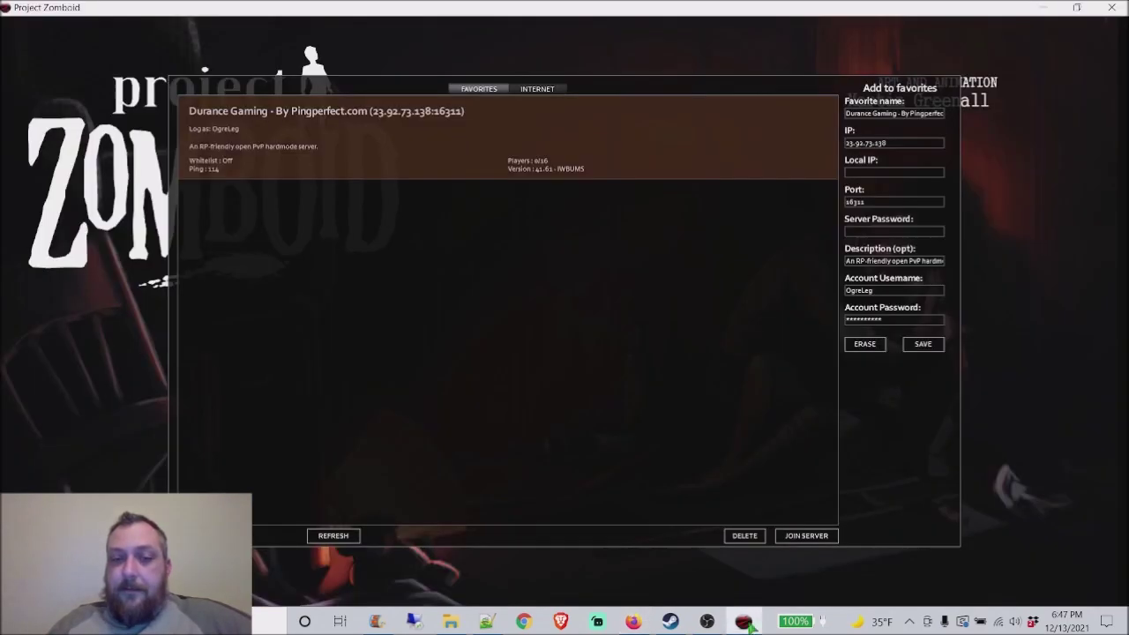
{"action": "left_click", "coordinate": [346, 538]}
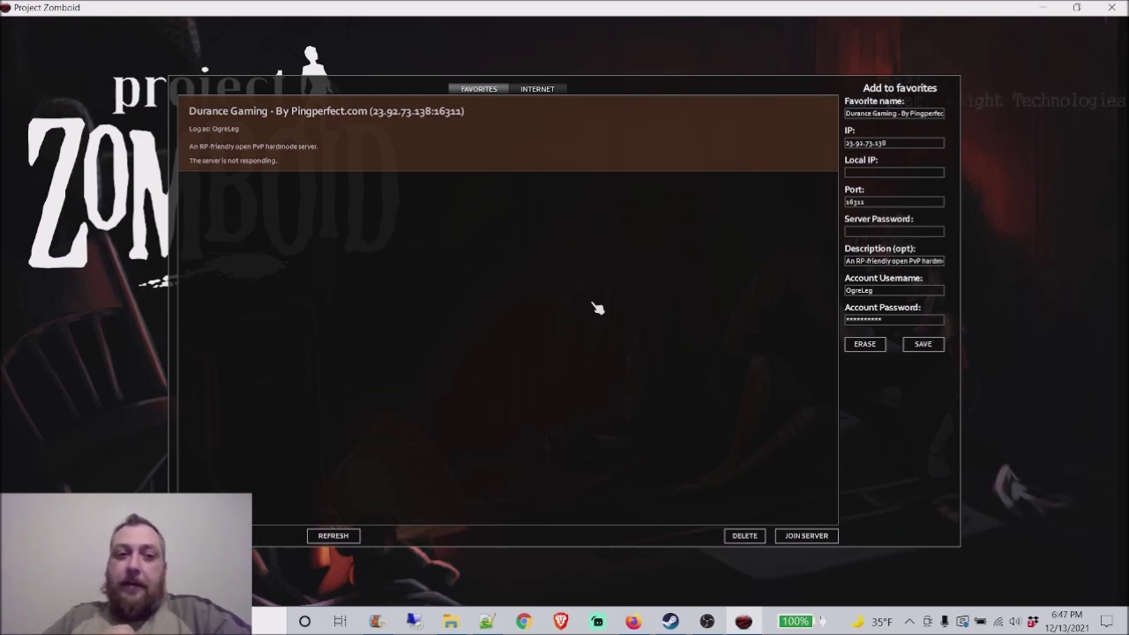
{"action": "left_click", "coordinate": [328, 536]}
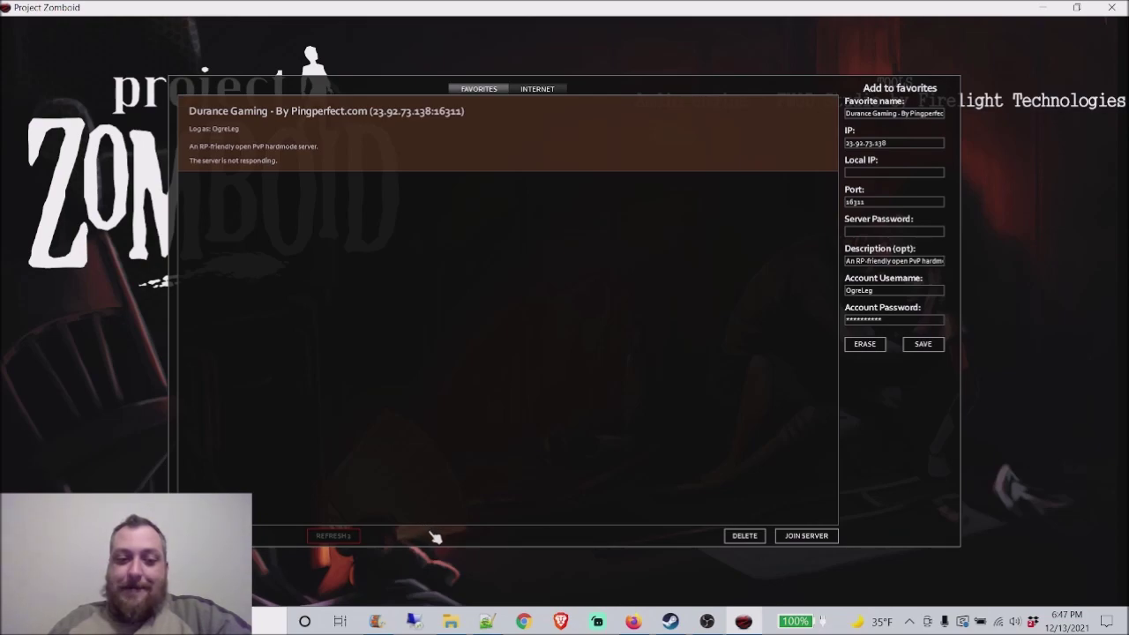
{"action": "left_click", "coordinate": [348, 535]}
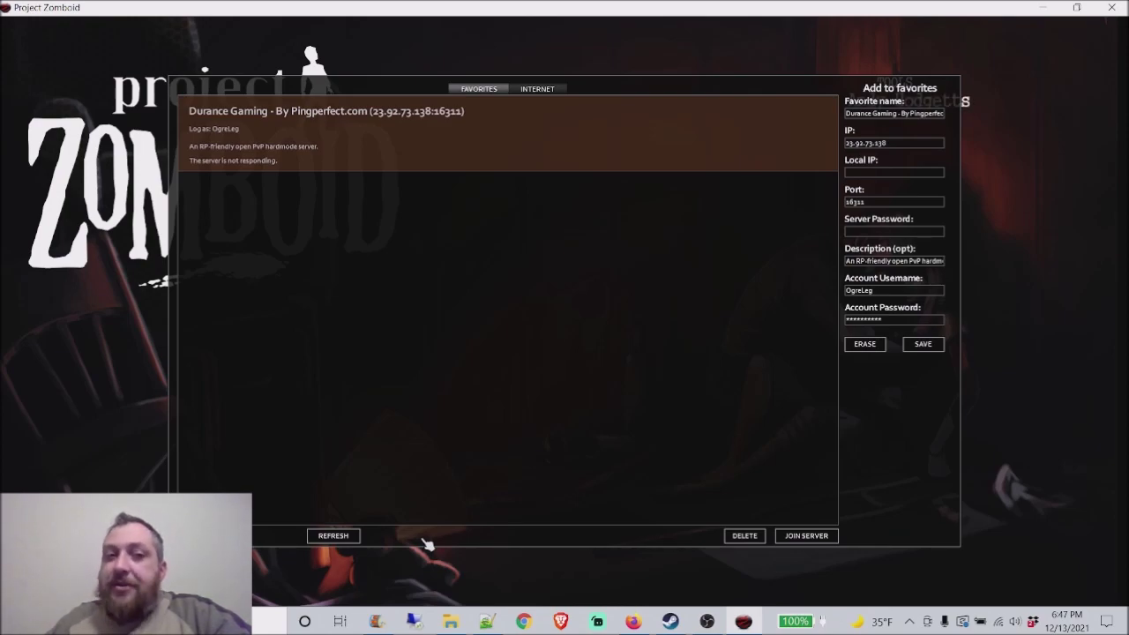
{"action": "left_click", "coordinate": [633, 621]}
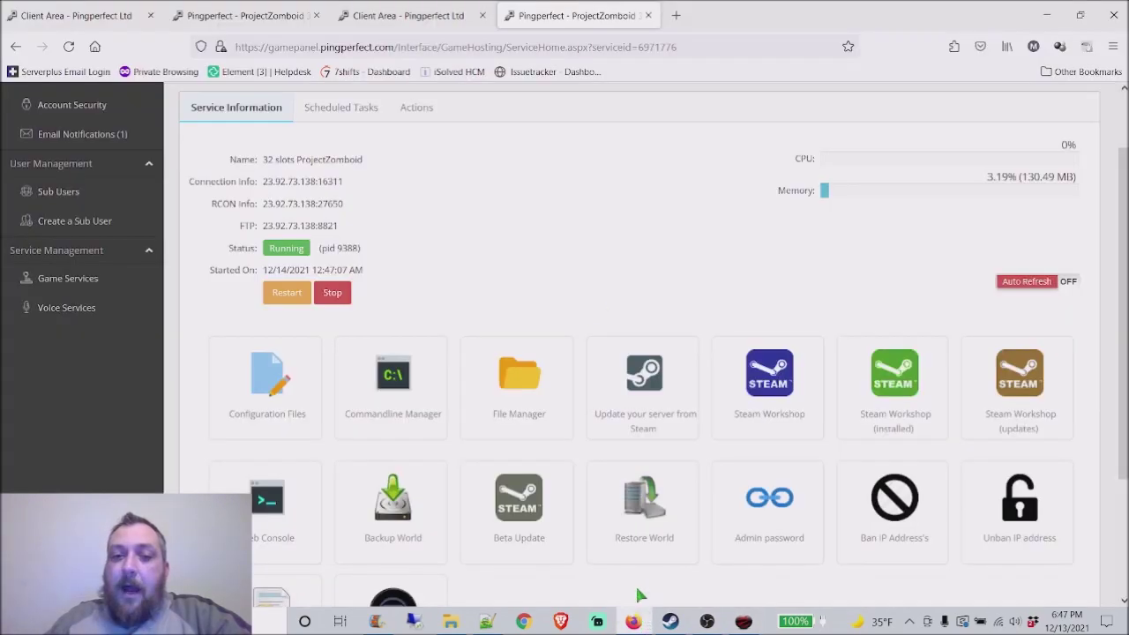
{"action": "left_click", "coordinate": [419, 420]}
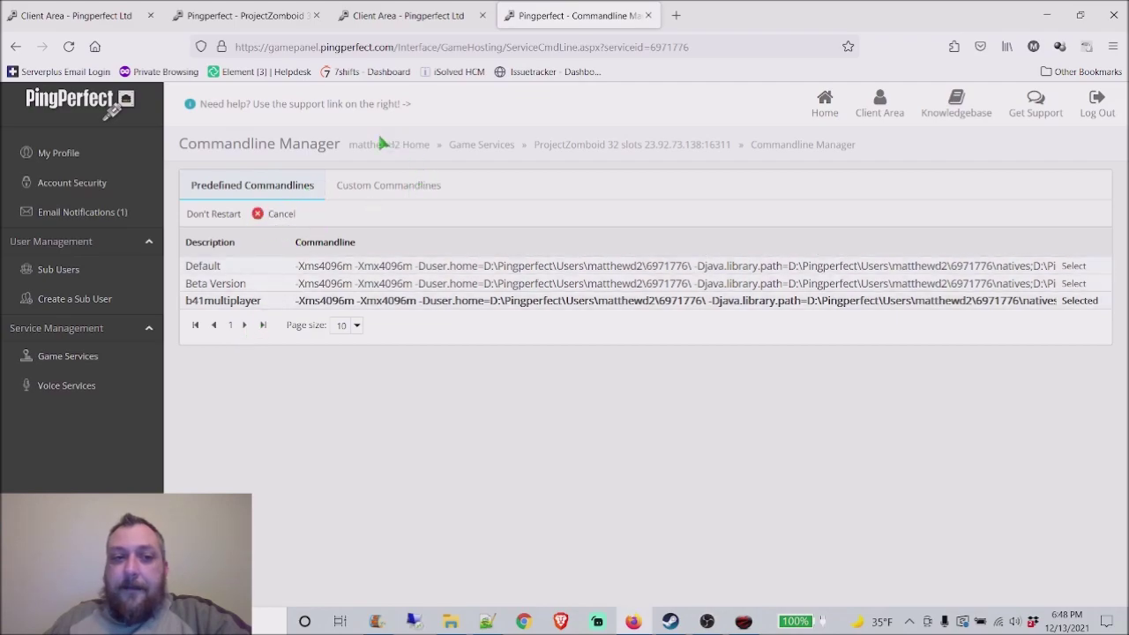
{"action": "left_click", "coordinate": [600, 144]}
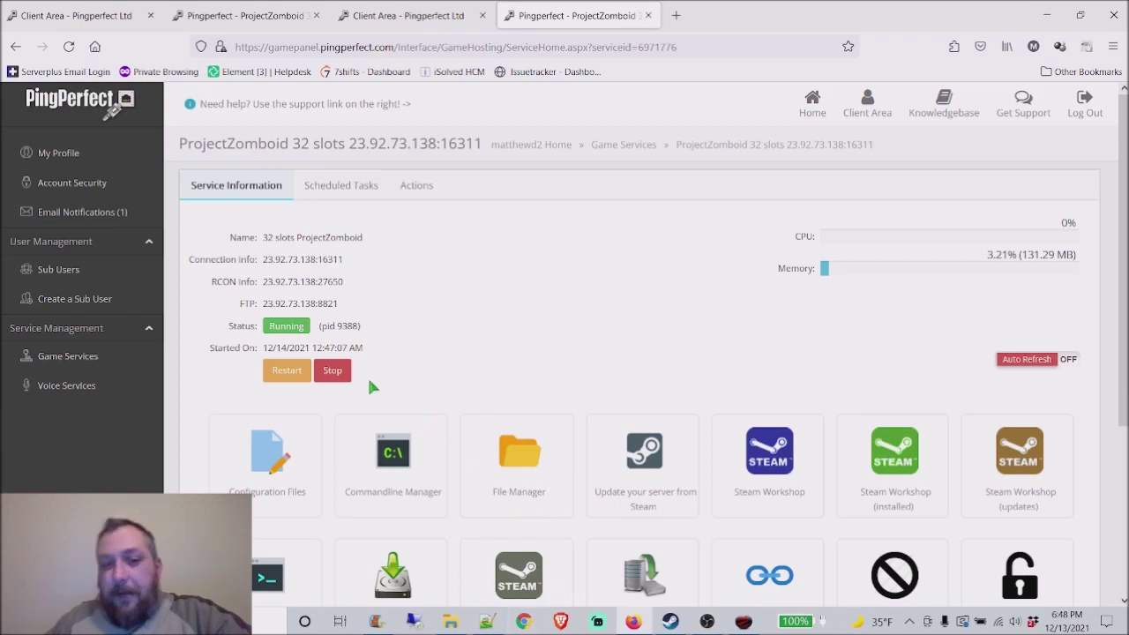
{"action": "scroll", "coordinate": [653, 368], "scroll_direction": "down", "scroll_amount": 2}
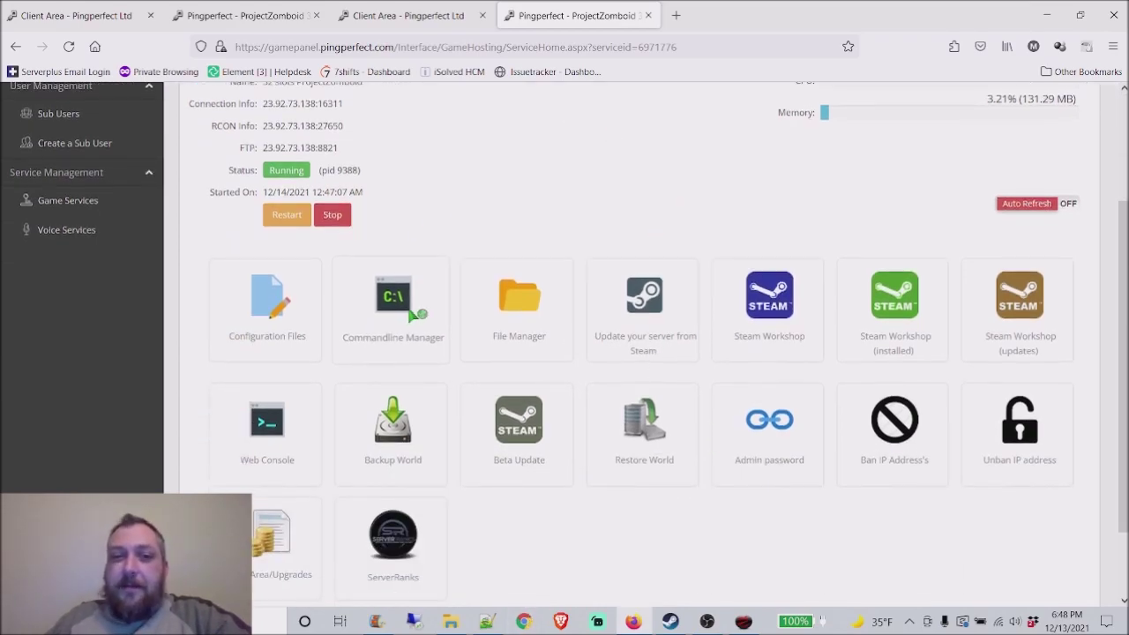
{"action": "scroll", "coordinate": [424, 316], "scroll_direction": "up", "scroll_amount": 2}
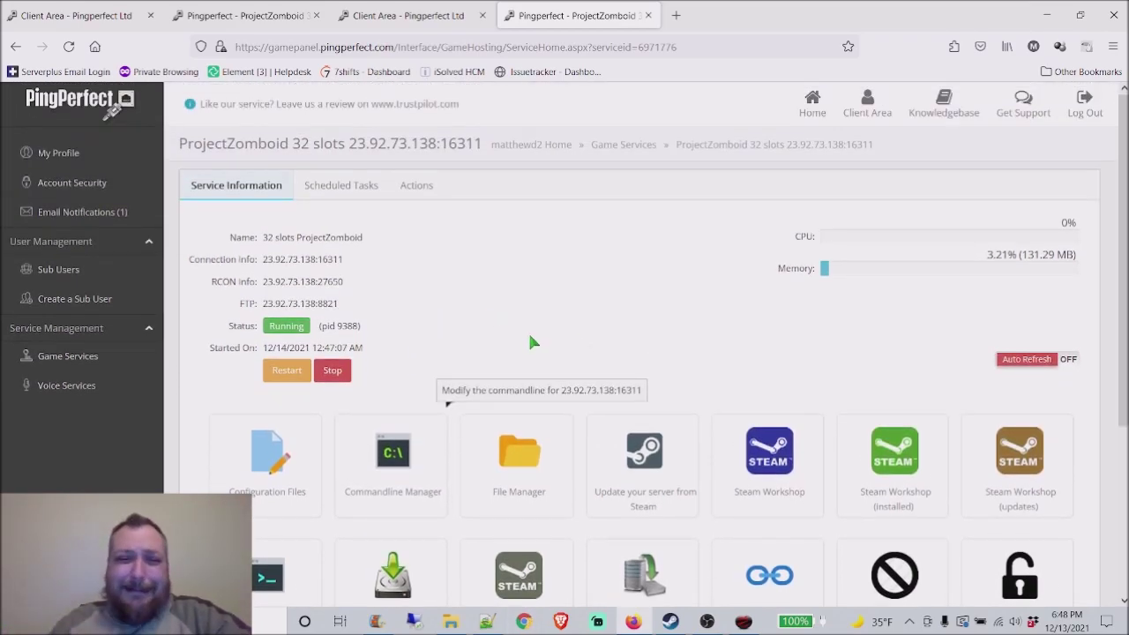
{"action": "scroll", "coordinate": [756, 544], "scroll_direction": "down", "scroll_amount": 1}
{"action": "scroll", "coordinate": [677, 465], "scroll_direction": "up", "scroll_amount": 1}
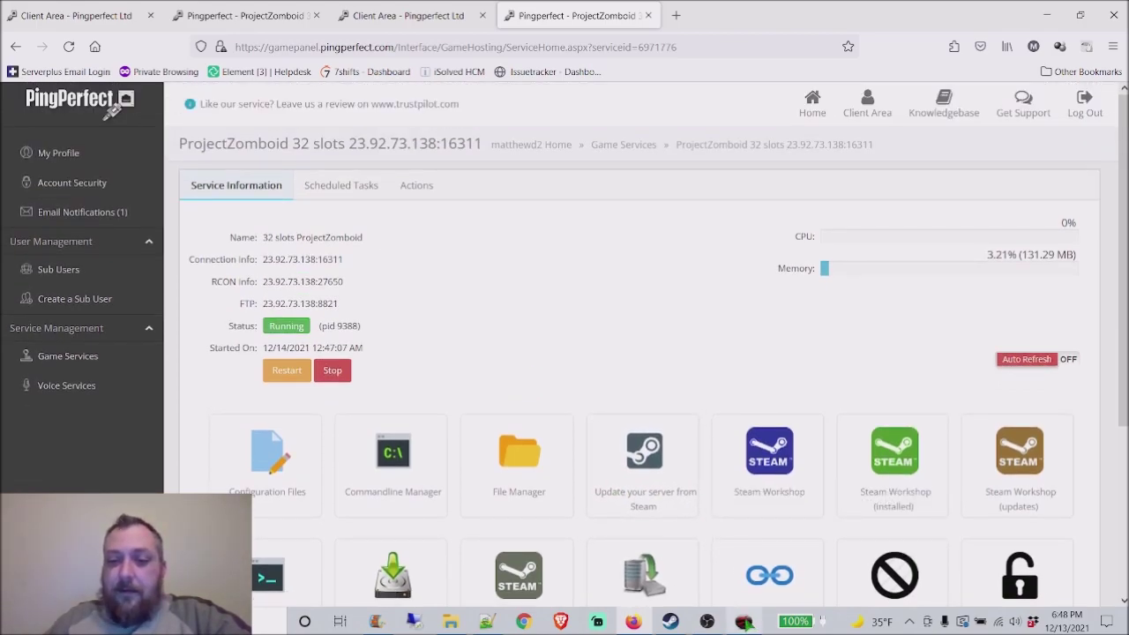
Step: Refresh and join the Durance Gaming favourite, then leave spawn selection for the main menu
{"action": "left_click", "coordinate": [743, 621]}
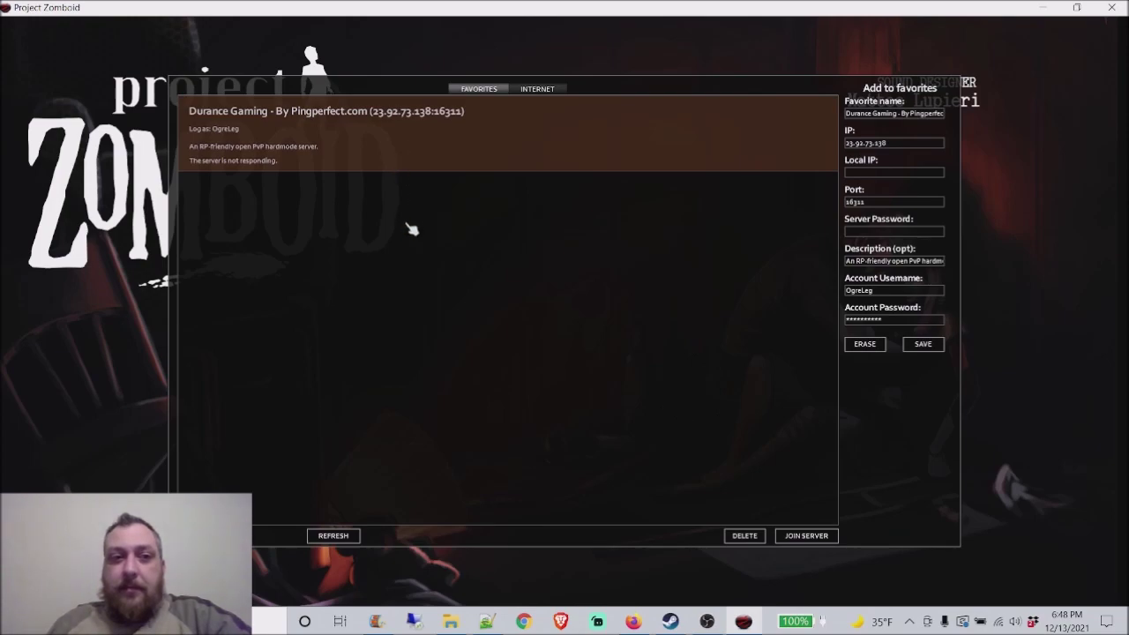
{"action": "left_click", "coordinate": [331, 536]}
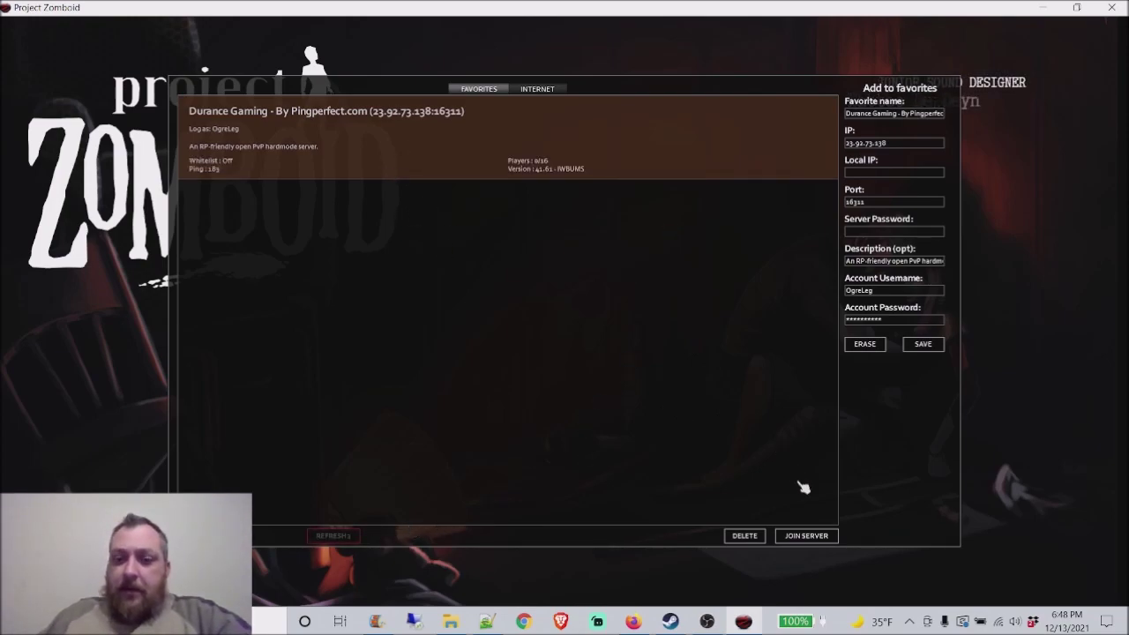
{"action": "left_click", "coordinate": [817, 538]}
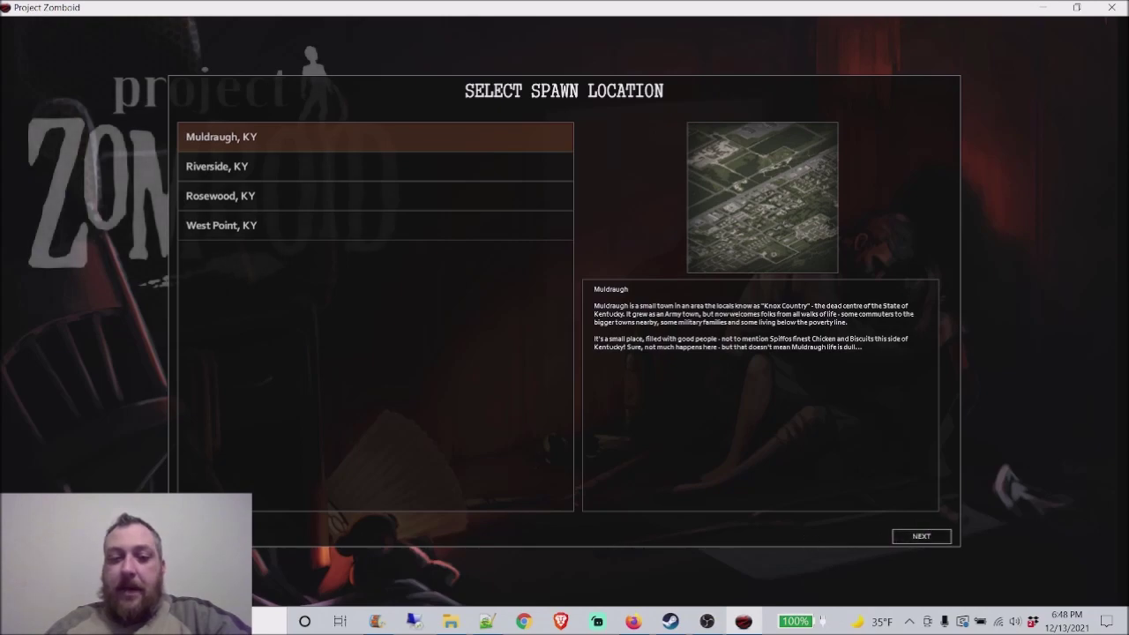
{"action": "left_click", "coordinate": [922, 535]}
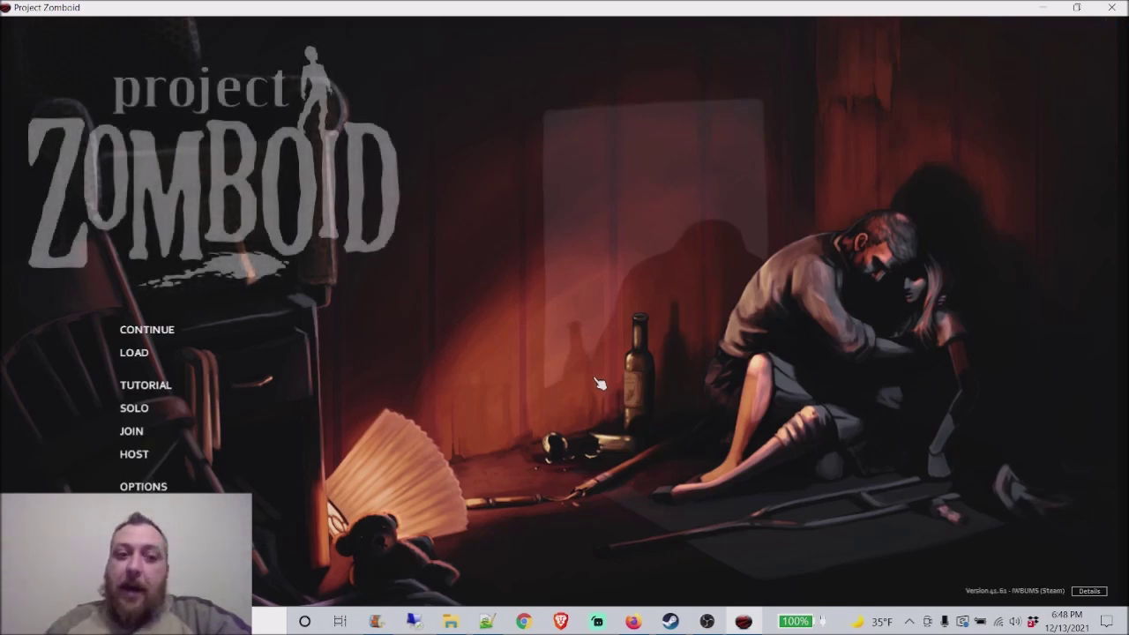
Step: Look through the installed mods list, then close it back to the main menu
{"action": "left_click", "coordinate": [137, 509]}
{"action": "left_click", "coordinate": [580, 414]}
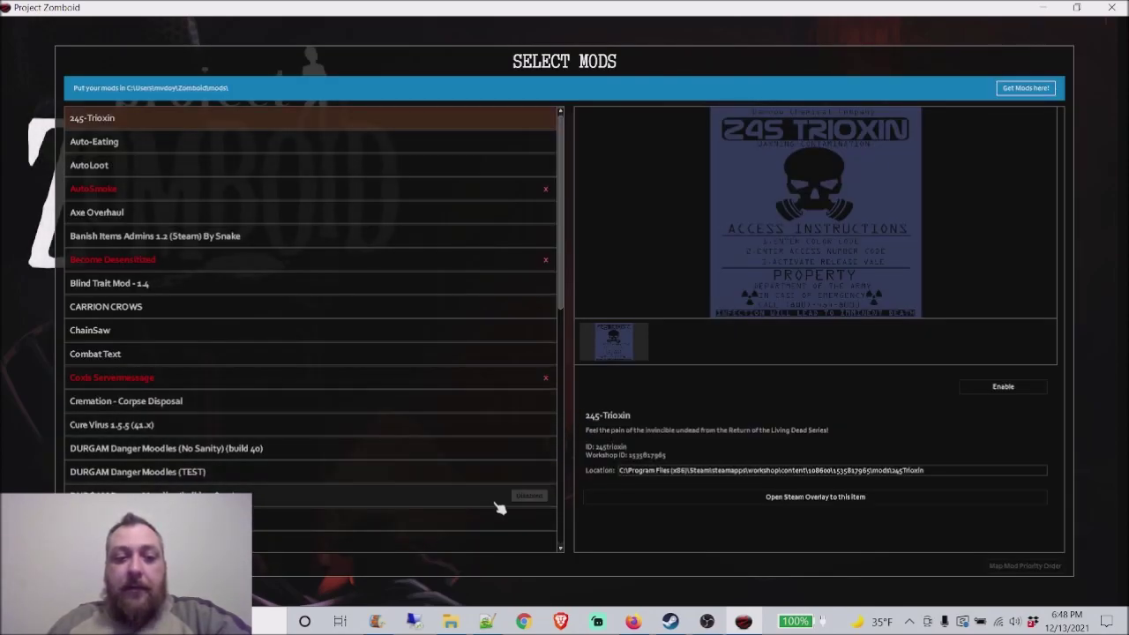
{"action": "scroll", "coordinate": [499, 503], "scroll_direction": "down", "scroll_amount": 4}
{"action": "scroll", "coordinate": [498, 503], "scroll_direction": "down", "scroll_amount": 16}
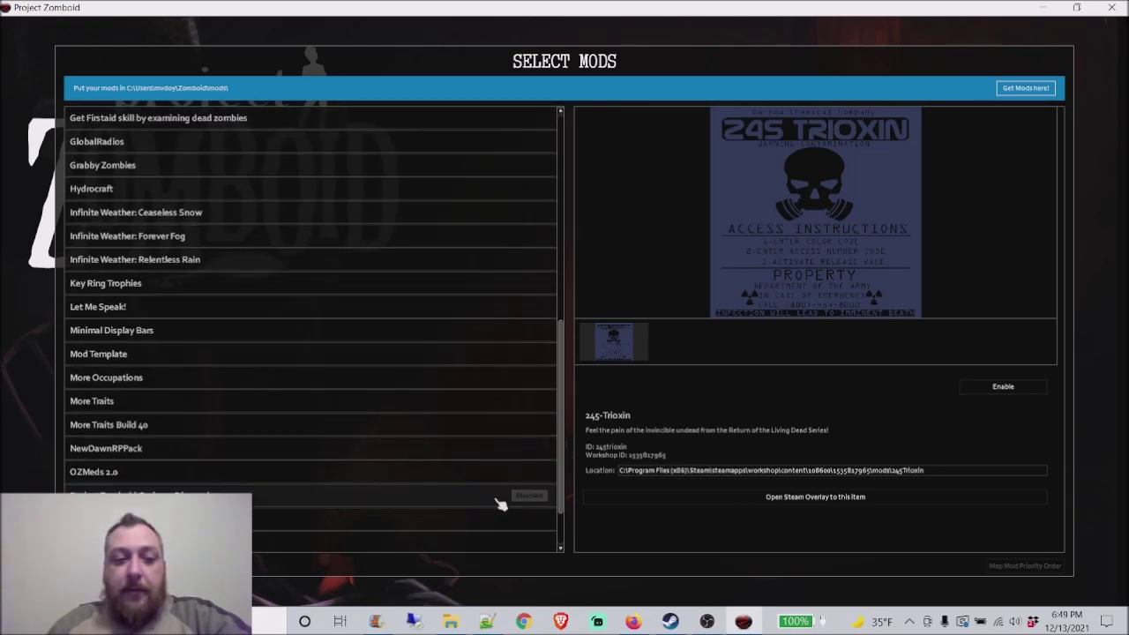
{"action": "scroll", "coordinate": [498, 510], "scroll_direction": "up", "scroll_amount": 17}
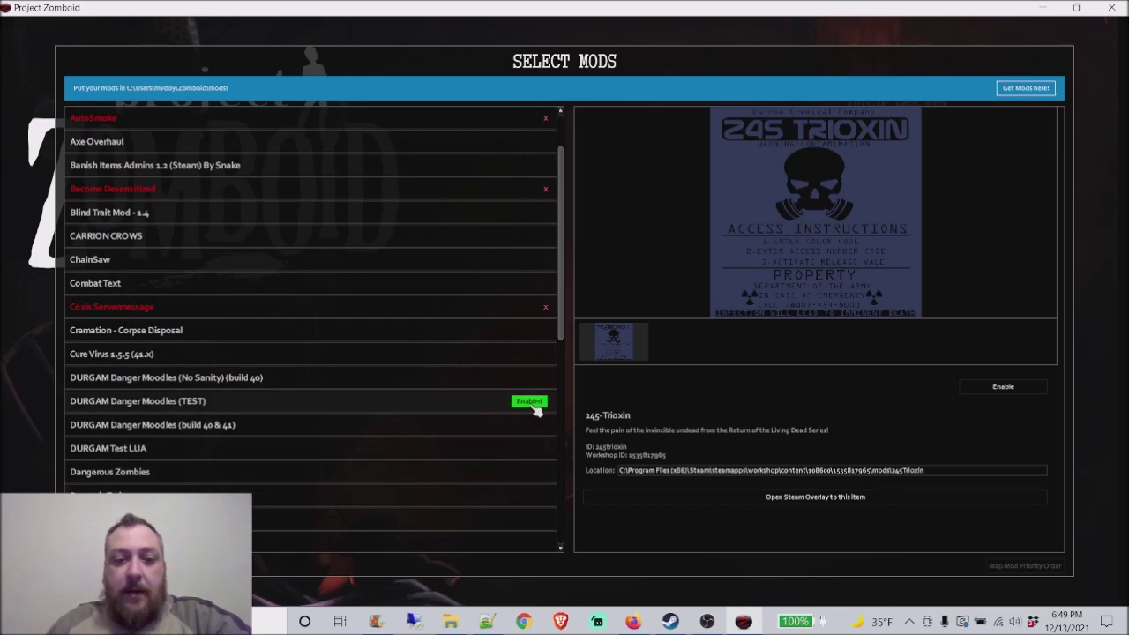
{"action": "key", "text": "Escape"}
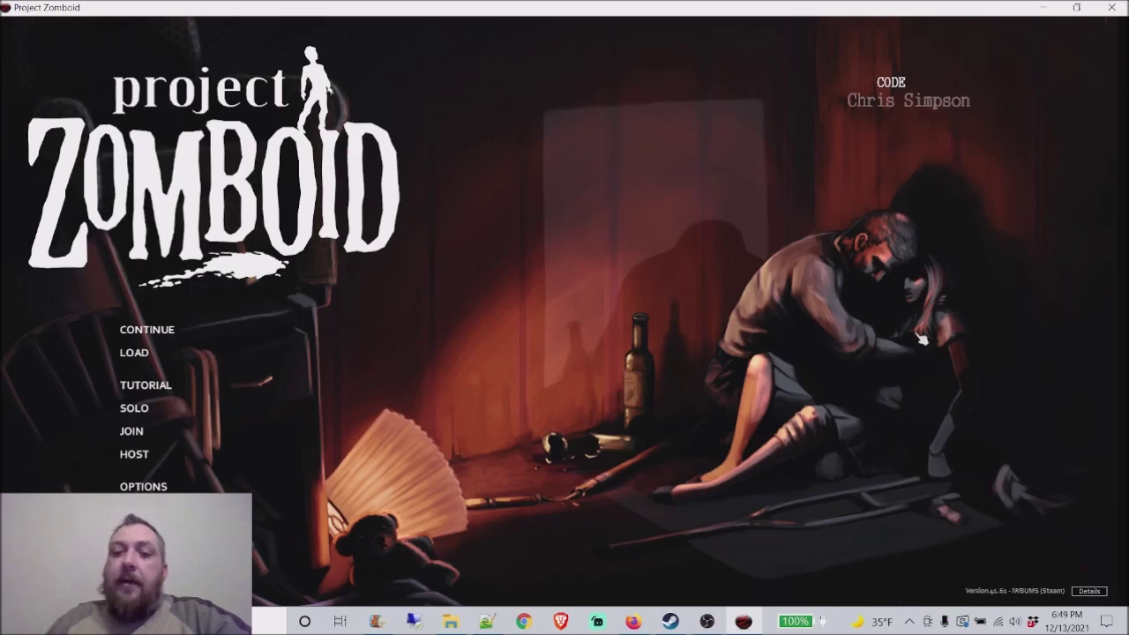
Step: Disable DURGAM Danger Moodles (TEST) in the mods list and reload the mods
{"action": "left_click", "coordinate": [260, 509]}
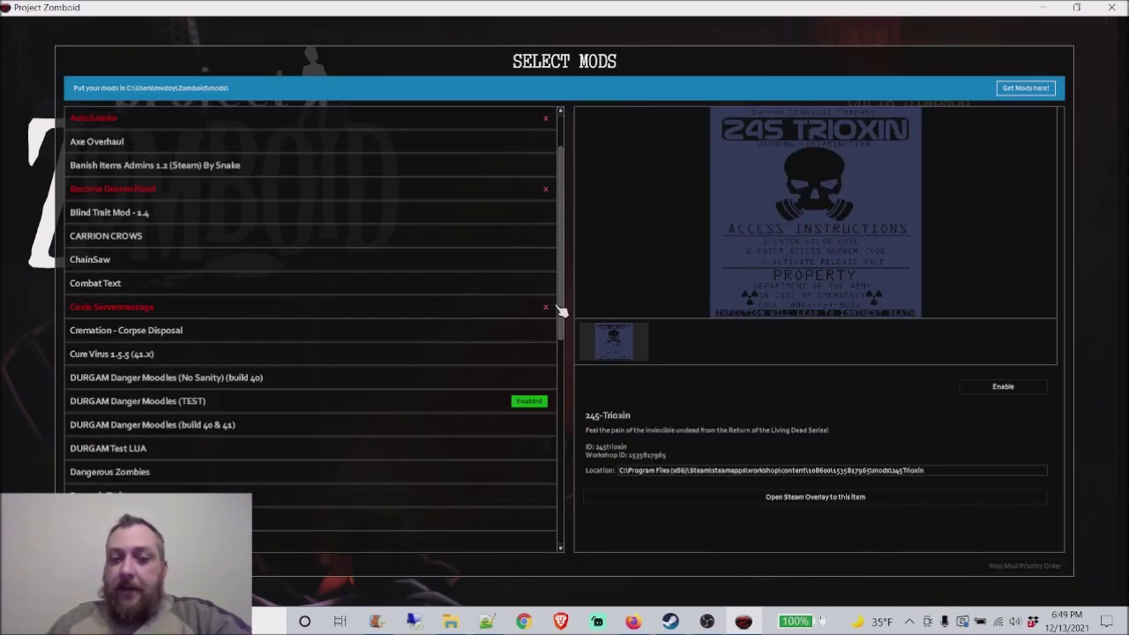
{"action": "left_click", "coordinate": [532, 410]}
{"action": "key", "text": "Escape"}
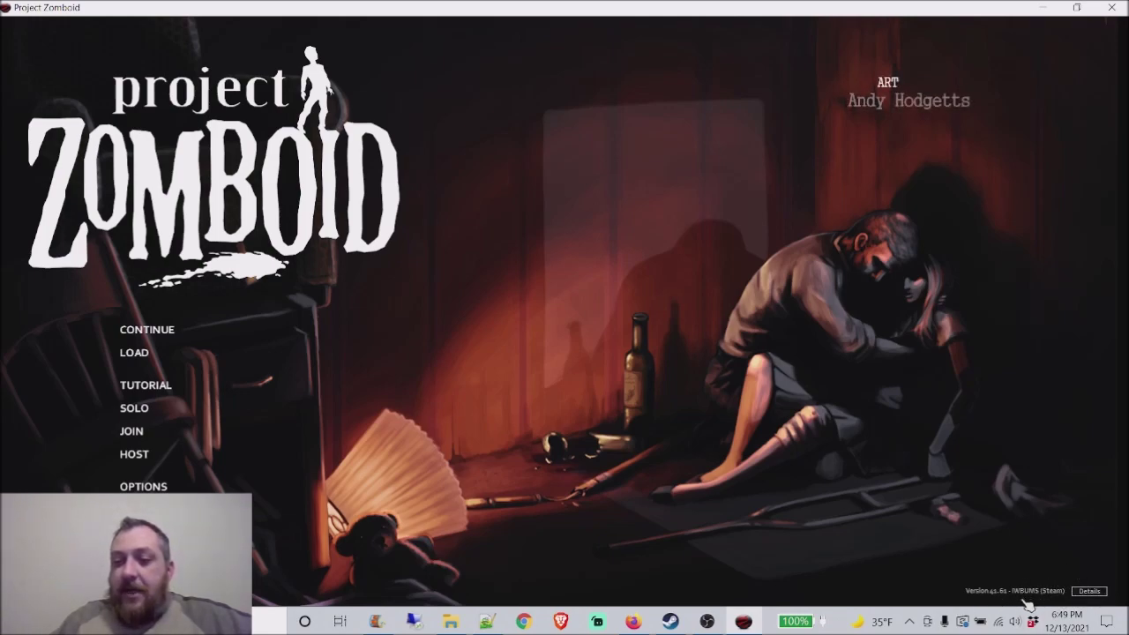
Step: Enable mods from the last in the list up through Infinite Weather: Relentless Rain
{"action": "left_click", "coordinate": [158, 509]}
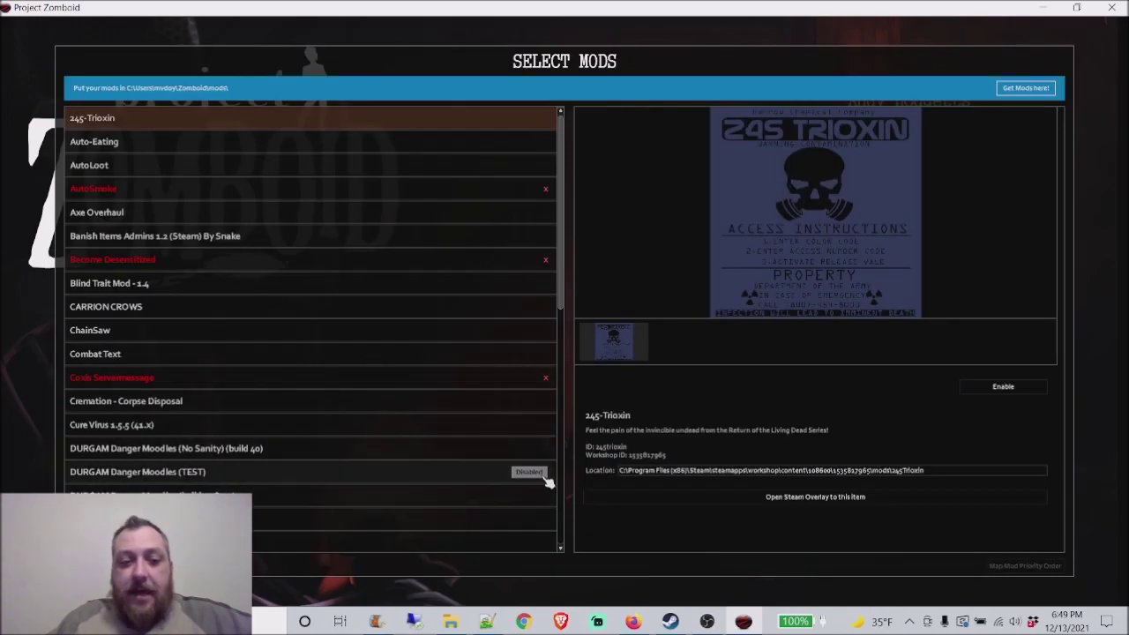
{"action": "scroll", "coordinate": [404, 514], "scroll_direction": "down", "scroll_amount": 3}
{"action": "scroll", "coordinate": [404, 515], "scroll_direction": "down", "scroll_amount": 5}
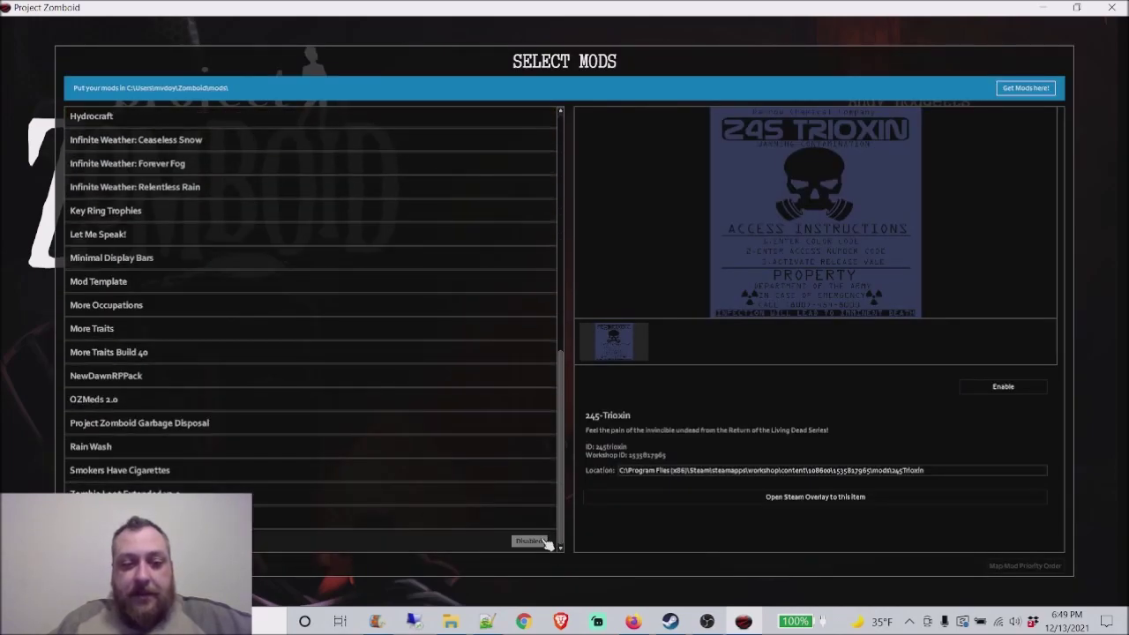
{"action": "left_click", "coordinate": [539, 541]}
{"action": "left_click", "coordinate": [538, 517]}
{"action": "left_click", "coordinate": [538, 493]}
{"action": "left_click", "coordinate": [539, 469]}
{"action": "left_click", "coordinate": [538, 447]}
{"action": "left_click", "coordinate": [539, 423]}
{"action": "left_click", "coordinate": [538, 399]}
{"action": "left_click", "coordinate": [538, 376]}
{"action": "left_click", "coordinate": [538, 352]}
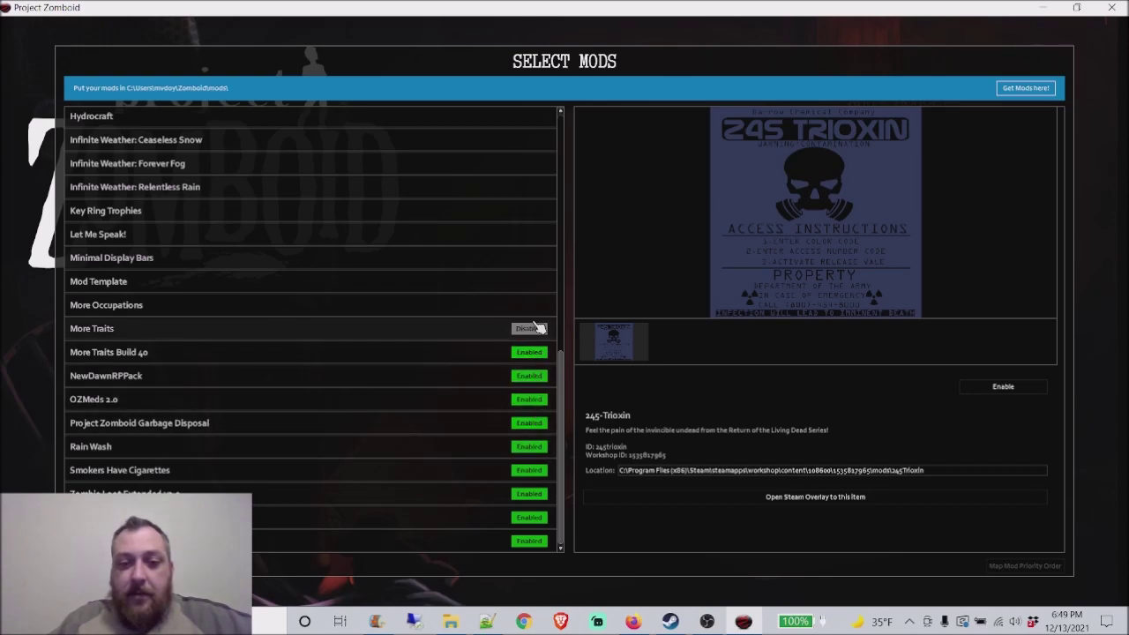
{"action": "left_click", "coordinate": [538, 328]}
{"action": "left_click", "coordinate": [537, 304]}
{"action": "left_click", "coordinate": [538, 281]}
{"action": "left_click", "coordinate": [538, 258]}
{"action": "left_click", "coordinate": [538, 233]}
{"action": "left_click", "coordinate": [538, 210]}
{"action": "left_click", "coordinate": [538, 186]}
Step: Enable Infinite Weather: Forever Fog up through DURGAM Danger Moodles (No Sanity) (build 40)
{"action": "scroll", "coordinate": [540, 323], "scroll_direction": "up", "scroll_amount": 1}
{"action": "scroll", "coordinate": [520, 305], "scroll_direction": "up", "scroll_amount": 2}
{"action": "left_click", "coordinate": [538, 236]}
{"action": "left_click", "coordinate": [538, 212]}
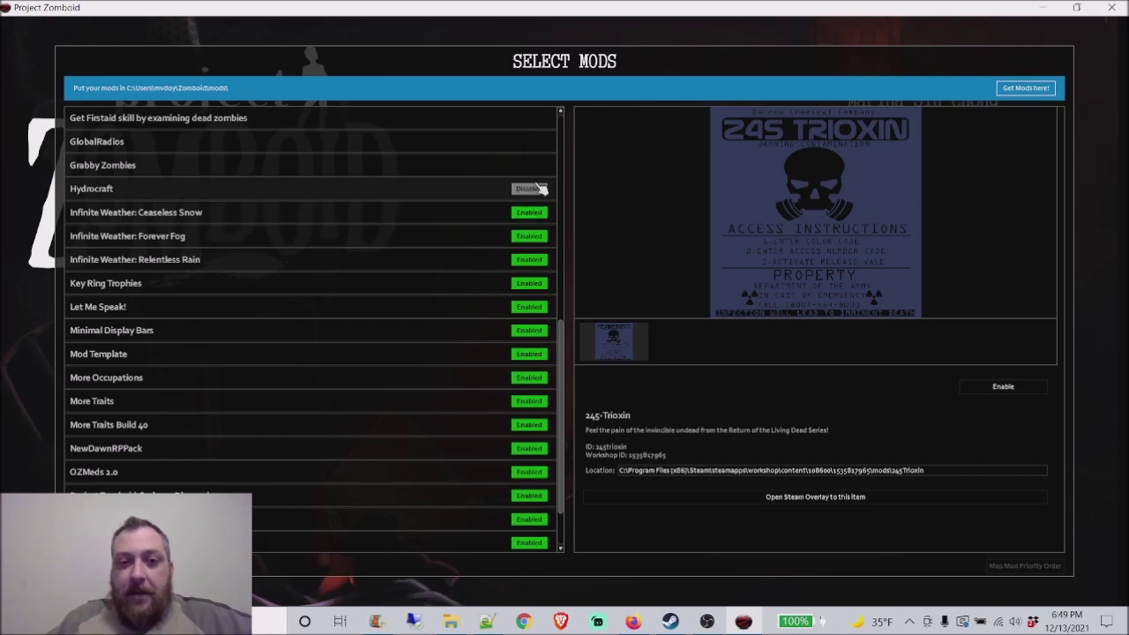
{"action": "left_click", "coordinate": [538, 189]}
{"action": "left_click", "coordinate": [534, 165]}
{"action": "scroll", "coordinate": [533, 165], "scroll_direction": "up", "scroll_amount": 4}
{"action": "left_click", "coordinate": [537, 283]}
{"action": "left_click", "coordinate": [536, 260]}
{"action": "left_click", "coordinate": [536, 236]}
{"action": "left_click", "coordinate": [538, 212]}
{"action": "left_click", "coordinate": [538, 187]}
{"action": "left_click", "coordinate": [538, 165]}
{"action": "left_click", "coordinate": [538, 141]}
{"action": "left_click", "coordinate": [538, 117]}
Step: Enable Cure Virus 1.5.5 up through AutoLoot, then close the list so mods reload
{"action": "scroll", "coordinate": [538, 119], "scroll_direction": "up", "scroll_amount": 6}
{"action": "scroll", "coordinate": [541, 263], "scroll_direction": "up", "scroll_amount": 2}
{"action": "left_click", "coordinate": [538, 401]}
{"action": "left_click", "coordinate": [538, 377]}
{"action": "left_click", "coordinate": [538, 330]}
{"action": "left_click", "coordinate": [538, 306]}
{"action": "left_click", "coordinate": [539, 284]}
{"action": "left_click", "coordinate": [538, 259]}
{"action": "left_click", "coordinate": [538, 212]}
{"action": "left_click", "coordinate": [538, 188]}
{"action": "left_click", "coordinate": [534, 142]}
{"action": "scroll", "coordinate": [533, 203], "scroll_direction": "up", "scroll_amount": 1}
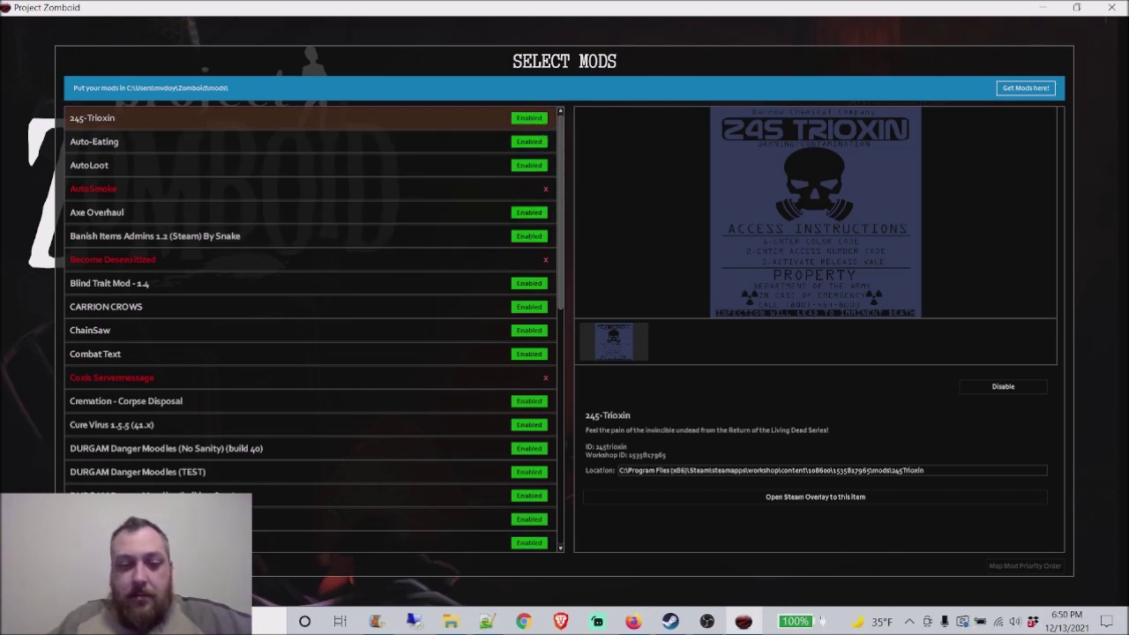
{"action": "key", "text": "Escape"}
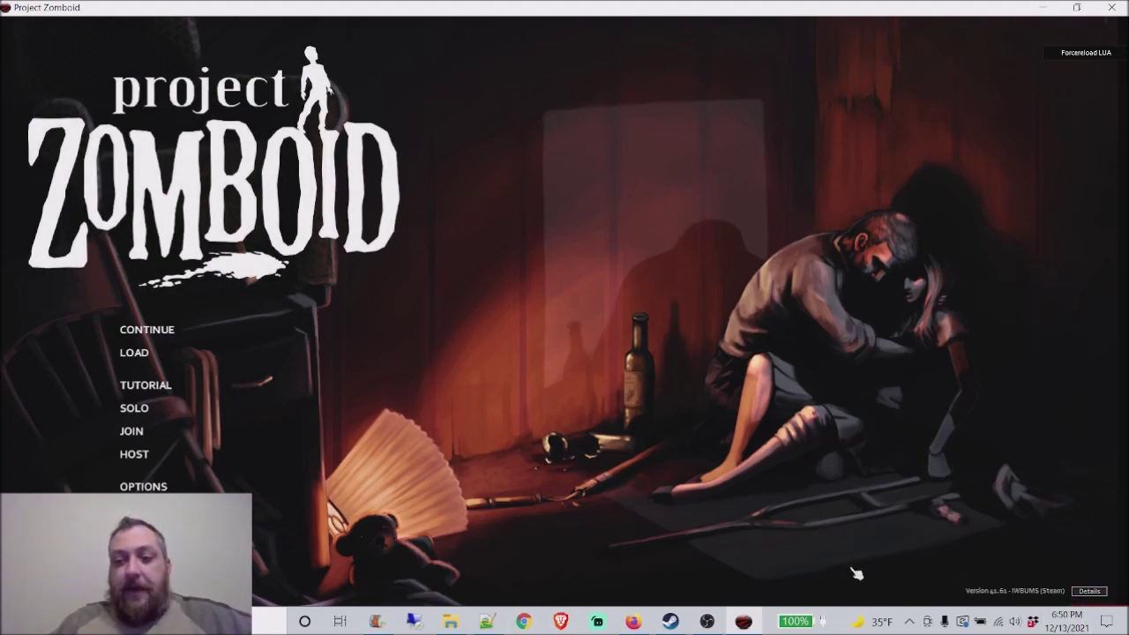
Step: Disable the top mods, from 245-Trioxin through DURGAM Test LUA
{"action": "left_click", "coordinate": [265, 510]}
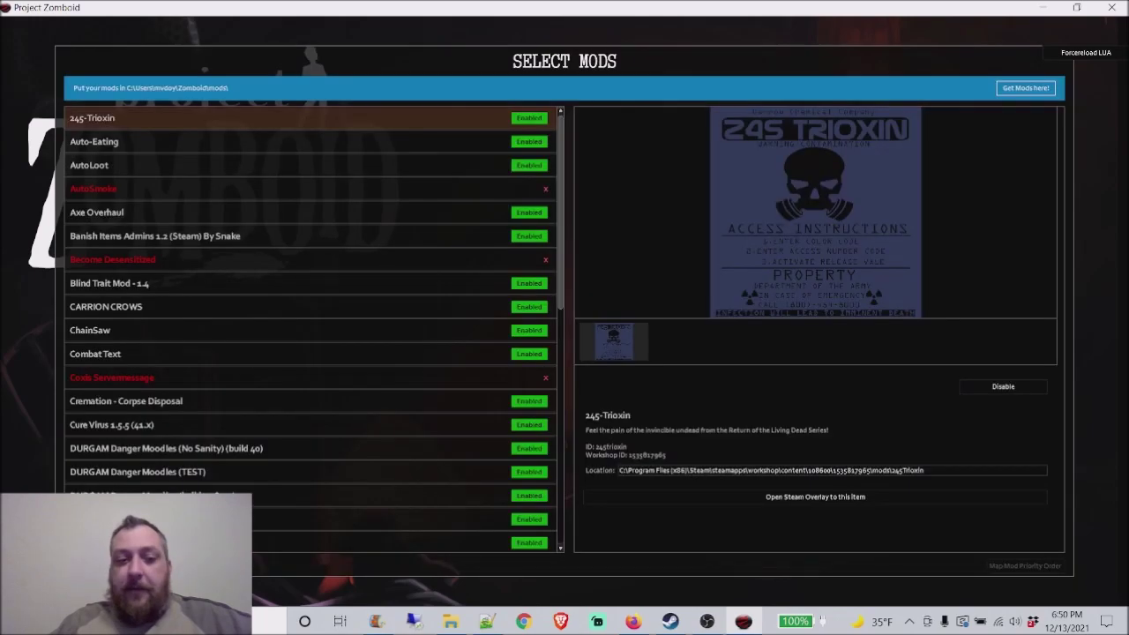
{"action": "left_click", "coordinate": [534, 118]}
{"action": "left_click", "coordinate": [531, 142]}
{"action": "left_click", "coordinate": [532, 166]}
{"action": "left_click", "coordinate": [533, 213]}
{"action": "left_click", "coordinate": [531, 237]}
{"action": "left_click", "coordinate": [534, 283]}
{"action": "left_click", "coordinate": [534, 307]}
{"action": "left_click", "coordinate": [534, 330]}
{"action": "left_click", "coordinate": [536, 353]}
{"action": "left_click", "coordinate": [533, 401]}
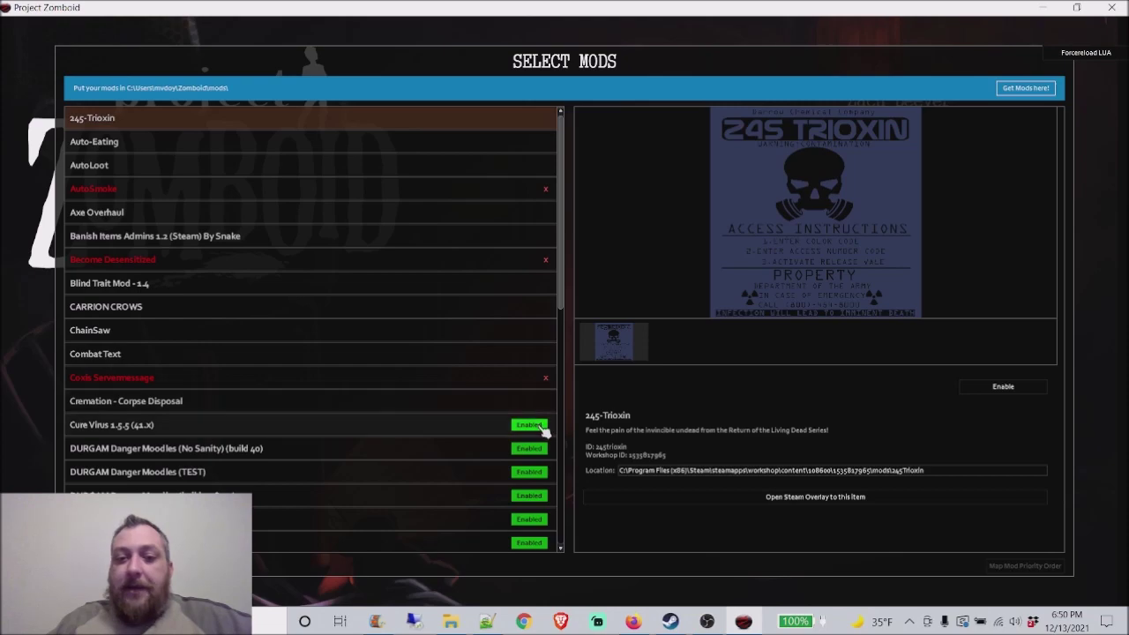
{"action": "left_click", "coordinate": [534, 424]}
{"action": "left_click", "coordinate": [534, 448]}
{"action": "left_click", "coordinate": [534, 472]}
{"action": "left_click", "coordinate": [534, 495]}
{"action": "left_click", "coordinate": [534, 519]}
Step: Disable Dangerous Zombies through More Occupations
{"action": "scroll", "coordinate": [533, 529], "scroll_direction": "down", "scroll_amount": 3}
{"action": "left_click", "coordinate": [534, 472]}
{"action": "left_click", "coordinate": [538, 519]}
{"action": "scroll", "coordinate": [520, 459], "scroll_direction": "down", "scroll_amount": 6}
{"action": "left_click", "coordinate": [535, 401]}
{"action": "left_click", "coordinate": [535, 424]}
{"action": "left_click", "coordinate": [533, 448]}
{"action": "left_click", "coordinate": [534, 472]}
{"action": "left_click", "coordinate": [534, 495]}
{"action": "left_click", "coordinate": [534, 519]}
{"action": "scroll", "coordinate": [474, 497], "scroll_direction": "down", "scroll_amount": 5}
{"action": "left_click", "coordinate": [534, 424]}
{"action": "left_click", "coordinate": [534, 448]}
{"action": "left_click", "coordinate": [533, 472]}
{"action": "left_click", "coordinate": [534, 495]}
{"action": "left_click", "coordinate": [533, 519]}
Step: Disable More Traits through the last mod, then close the list so mods reload
{"action": "scroll", "coordinate": [494, 485], "scroll_direction": "down", "scroll_amount": 1}
{"action": "scroll", "coordinate": [490, 485], "scroll_direction": "down", "scroll_amount": 8}
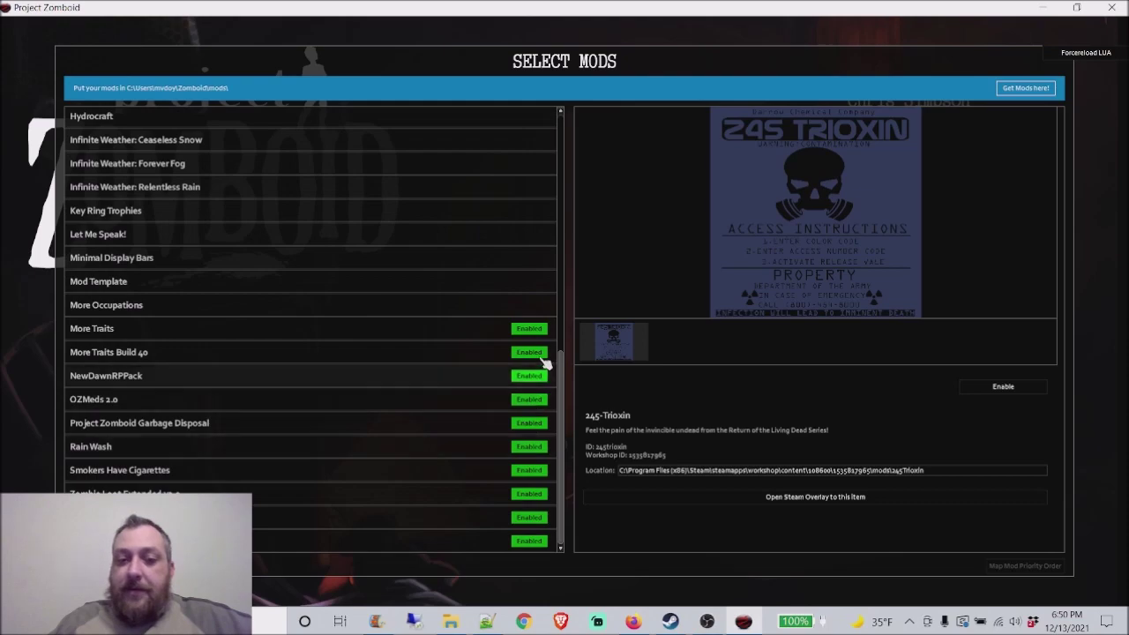
{"action": "left_click", "coordinate": [533, 328]}
{"action": "left_click", "coordinate": [534, 352]}
{"action": "left_click", "coordinate": [534, 375]}
{"action": "left_click", "coordinate": [533, 399]}
{"action": "left_click", "coordinate": [534, 424]}
{"action": "left_click", "coordinate": [533, 446]}
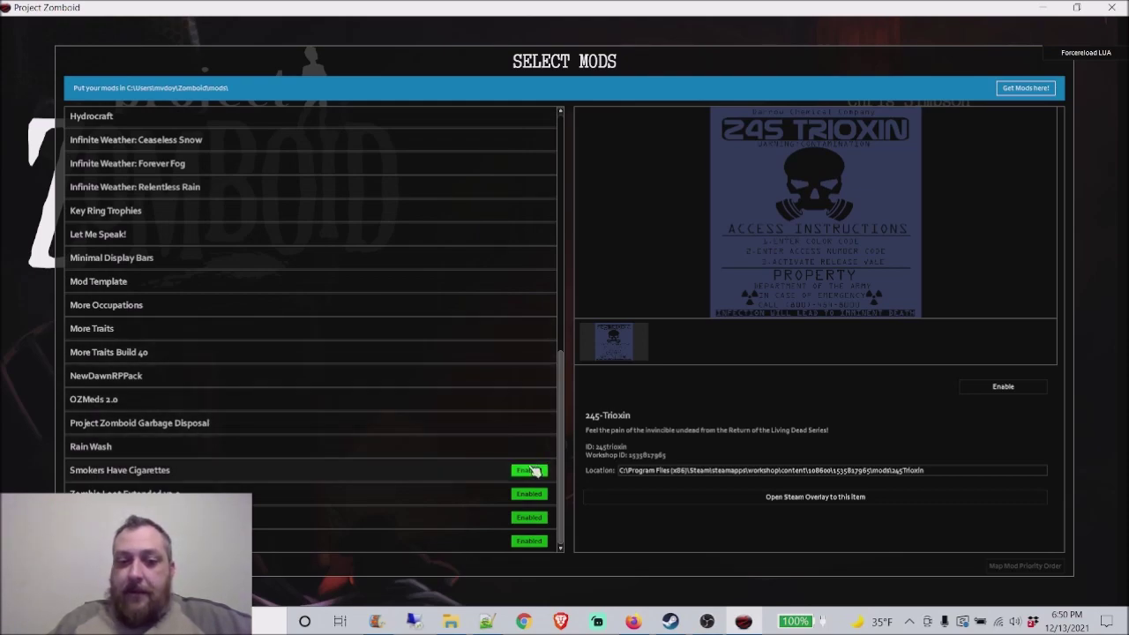
{"action": "left_click", "coordinate": [533, 470]}
{"action": "left_click", "coordinate": [534, 494]}
{"action": "left_click", "coordinate": [534, 517]}
{"action": "left_click", "coordinate": [533, 541]}
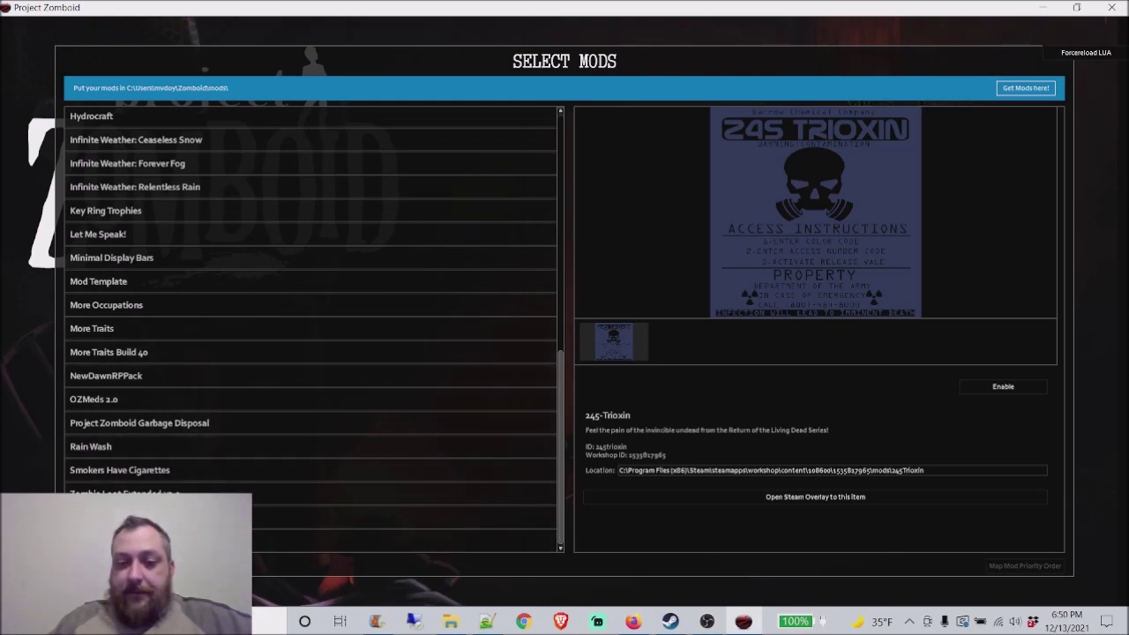
{"action": "left_click", "coordinate": [97, 565]}
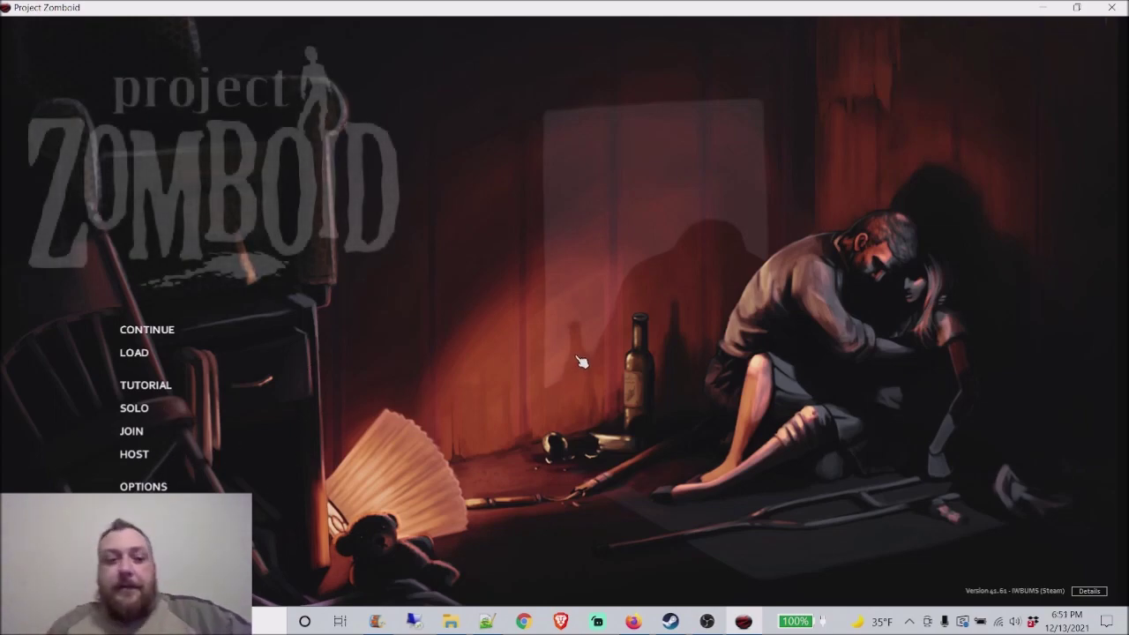
Step: Open the servertest settings profile for editing via Host's settings manager
{"action": "left_click", "coordinate": [141, 457]}
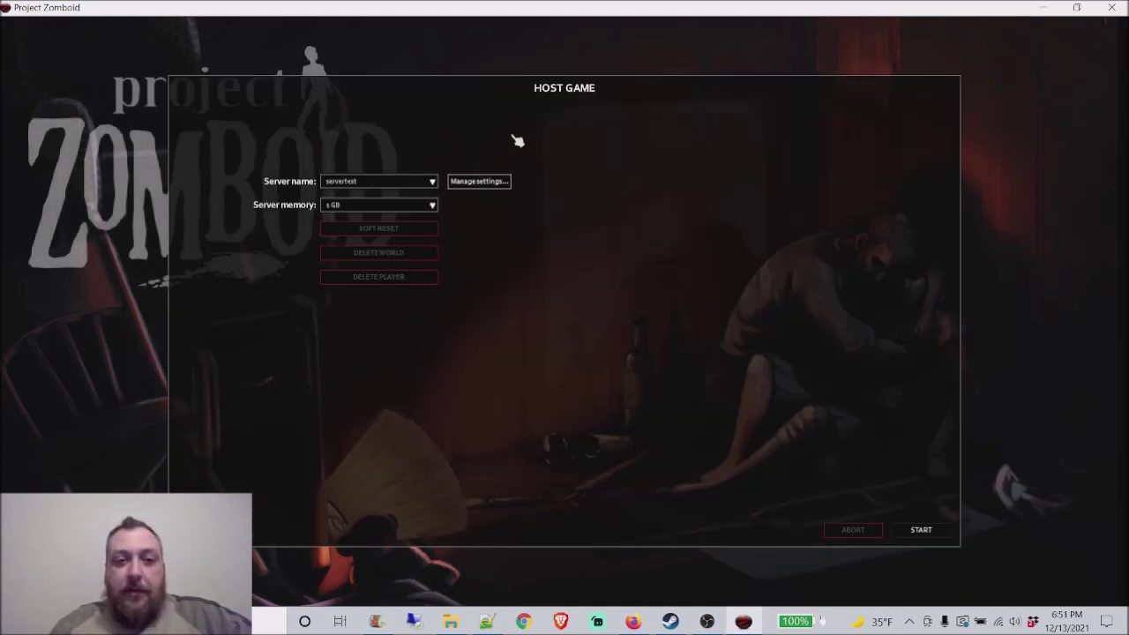
{"action": "left_click", "coordinate": [500, 185]}
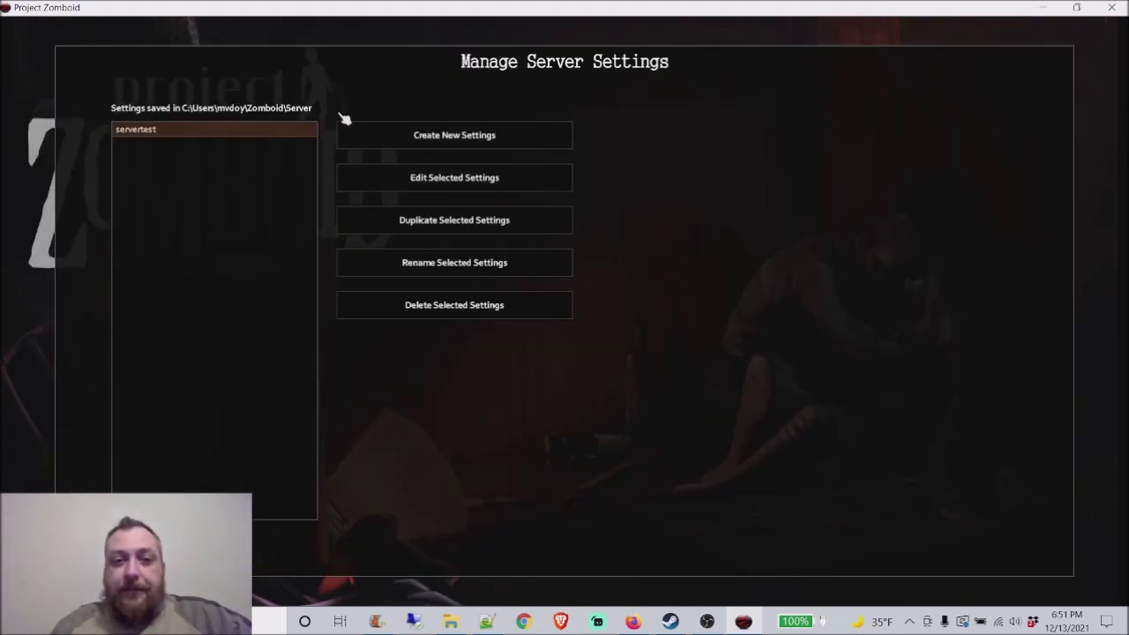
{"action": "left_click", "coordinate": [487, 138]}
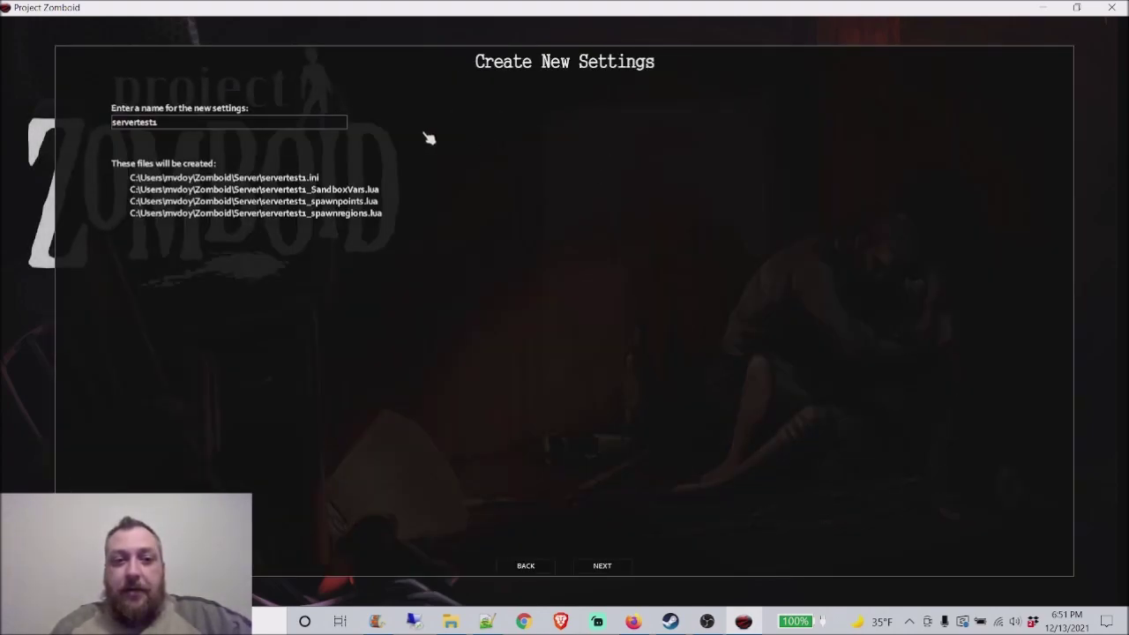
{"action": "left_click", "coordinate": [540, 568]}
{"action": "left_click", "coordinate": [424, 182]}
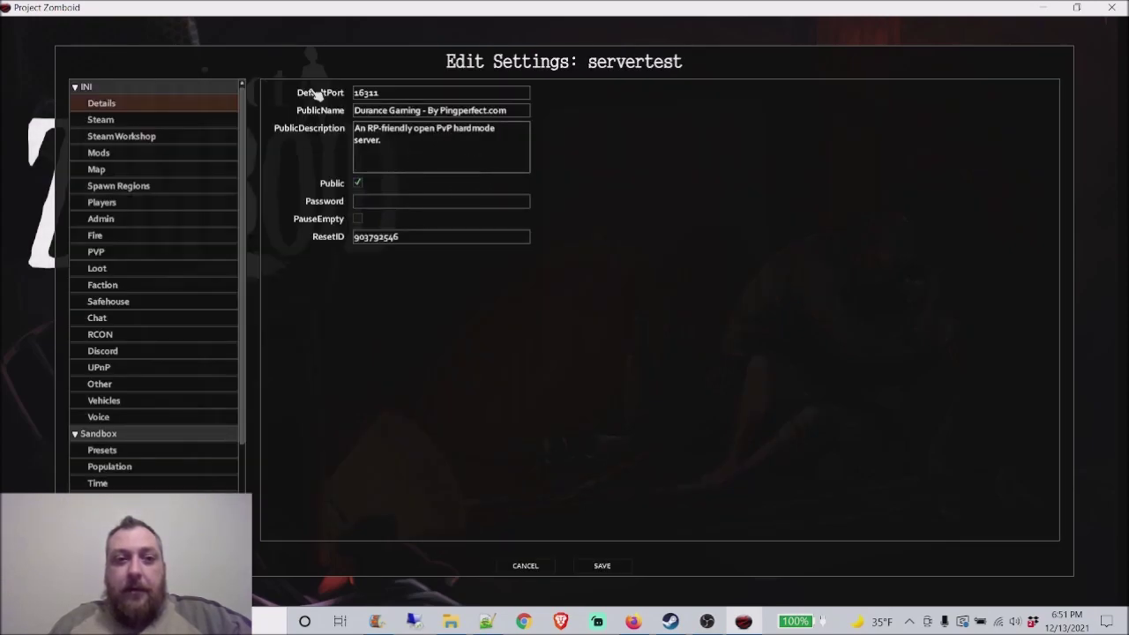
Step: Add the Danger Moodles Steam Workshop item, check the Mods list, and save servertest
{"action": "left_click", "coordinate": [176, 119]}
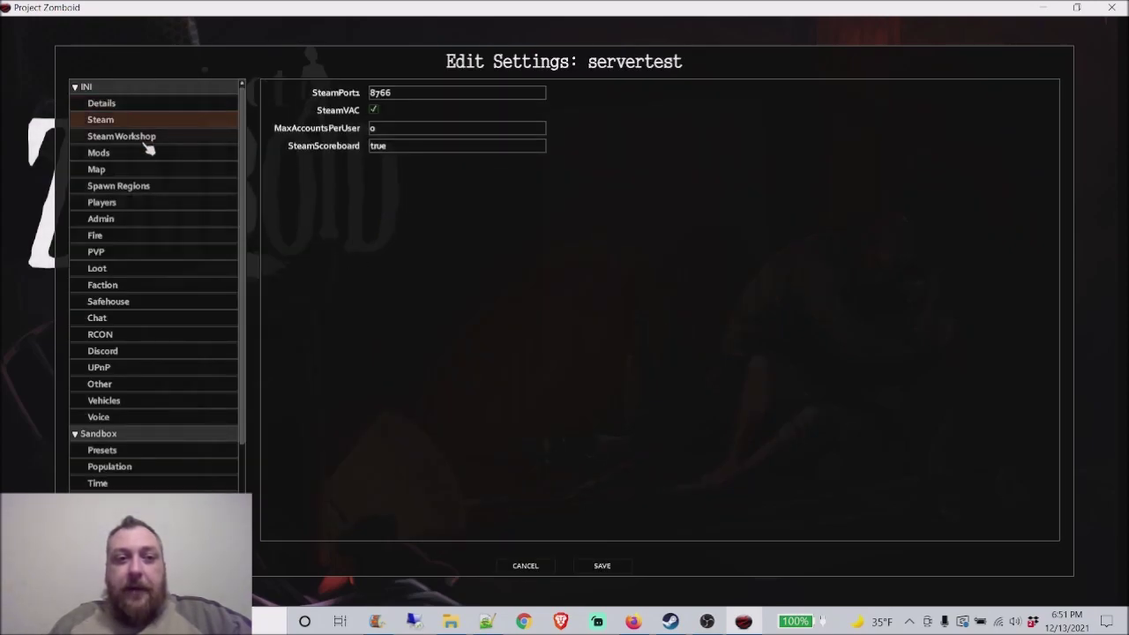
{"action": "left_click", "coordinate": [141, 138]}
{"action": "left_click", "coordinate": [504, 268]}
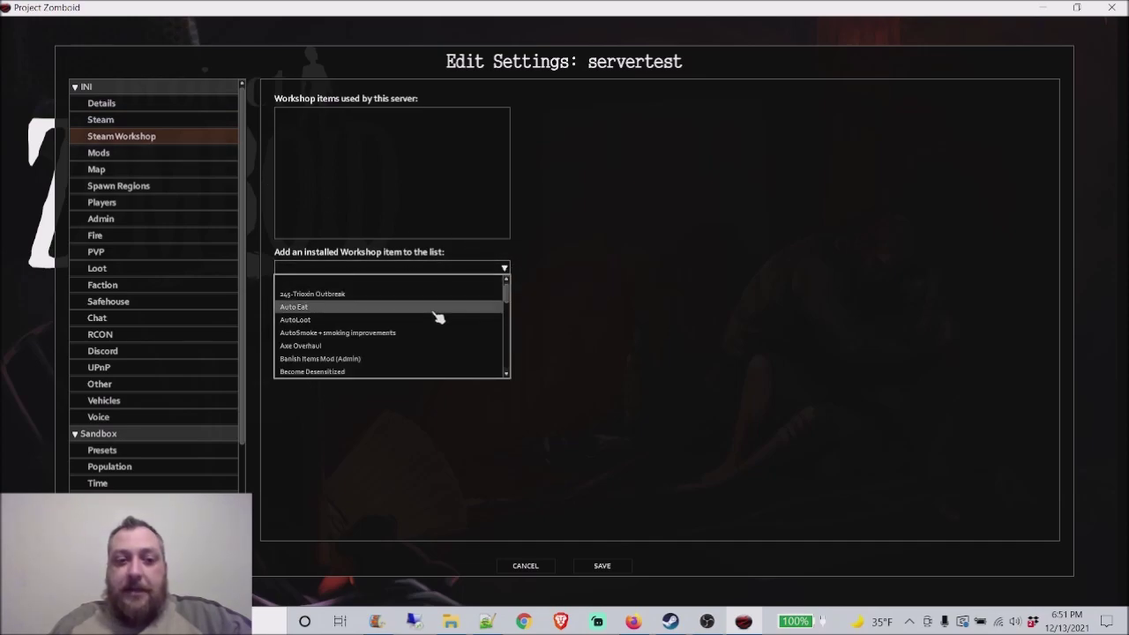
{"action": "scroll", "coordinate": [437, 326], "scroll_direction": "down", "scroll_amount": 3}
{"action": "scroll", "coordinate": [439, 336], "scroll_direction": "down", "scroll_amount": 5}
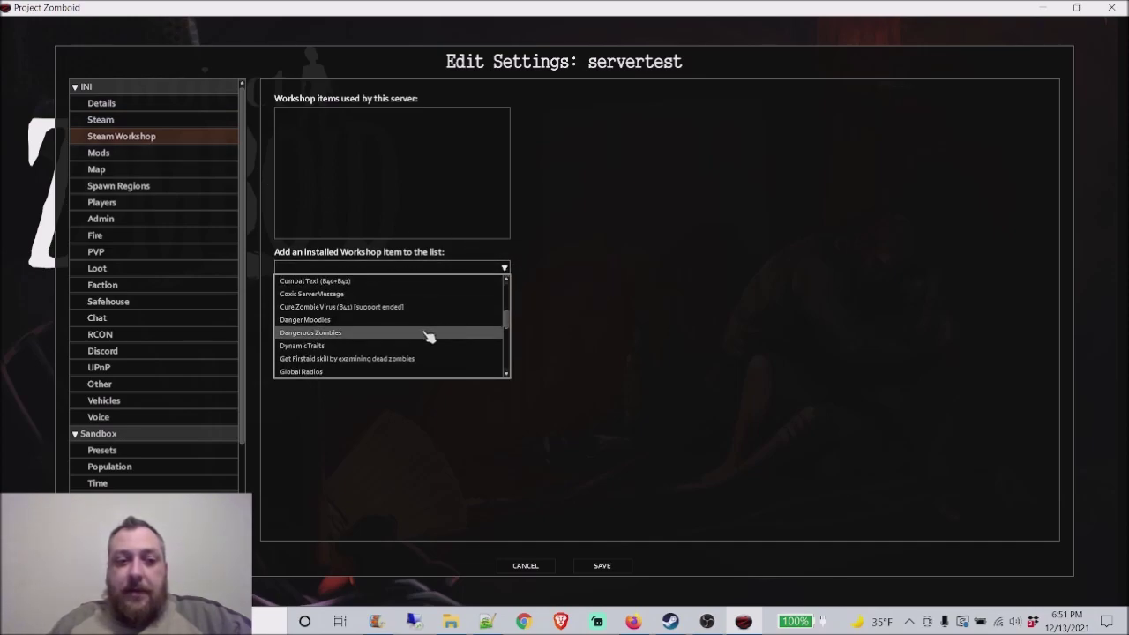
{"action": "left_click", "coordinate": [373, 320]}
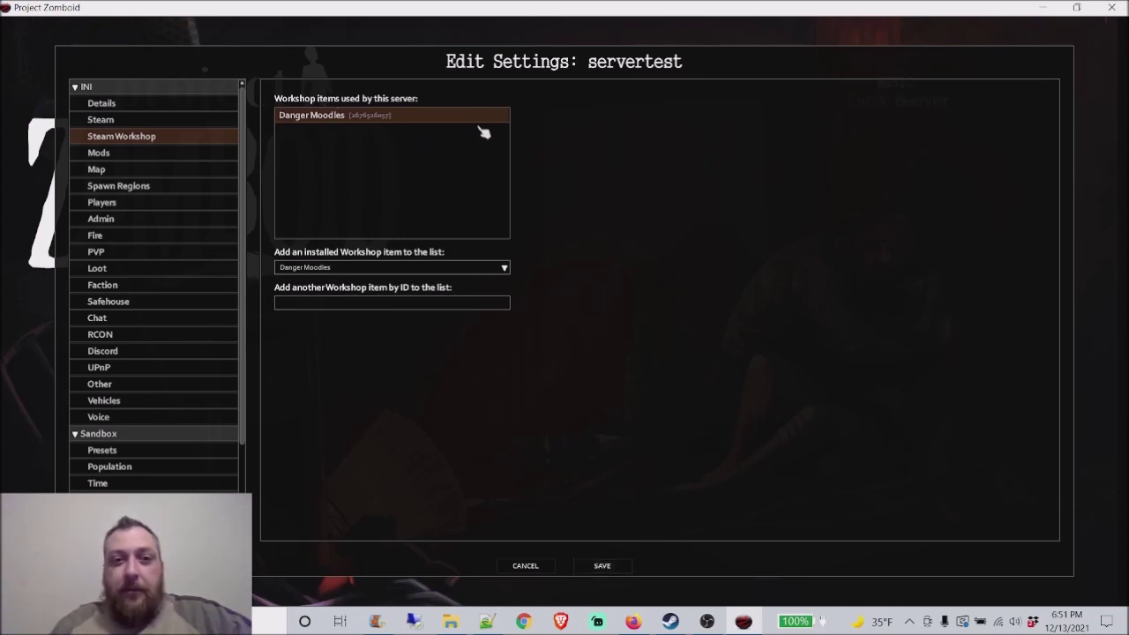
{"action": "left_click", "coordinate": [147, 120]}
{"action": "left_click", "coordinate": [146, 155]}
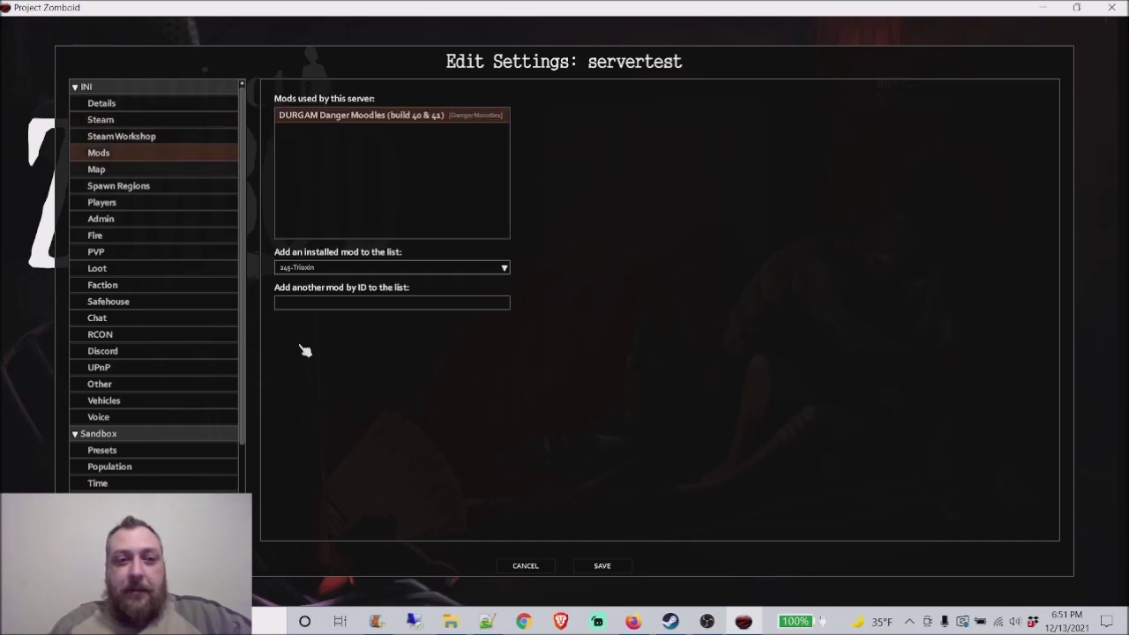
{"action": "left_click", "coordinate": [602, 566]}
Step: Return to the main menu and reload servertest.ini in Notepad++ with the game's changes
{"action": "key", "text": "Escape"}
{"action": "key", "text": "Escape"}
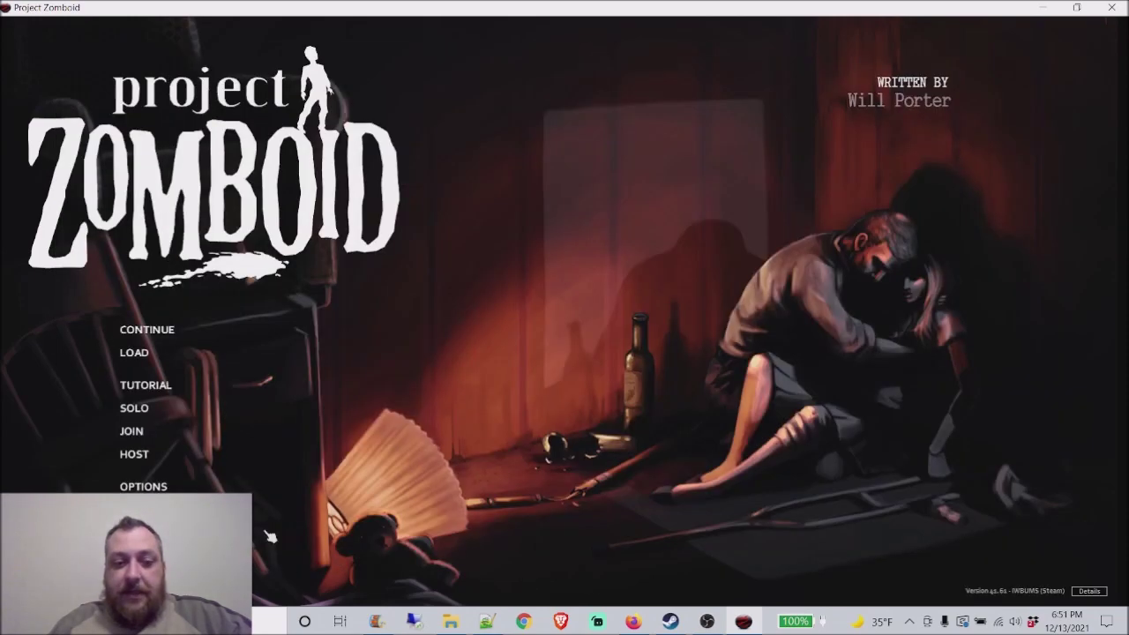
{"action": "key", "text": "alt+Tab"}
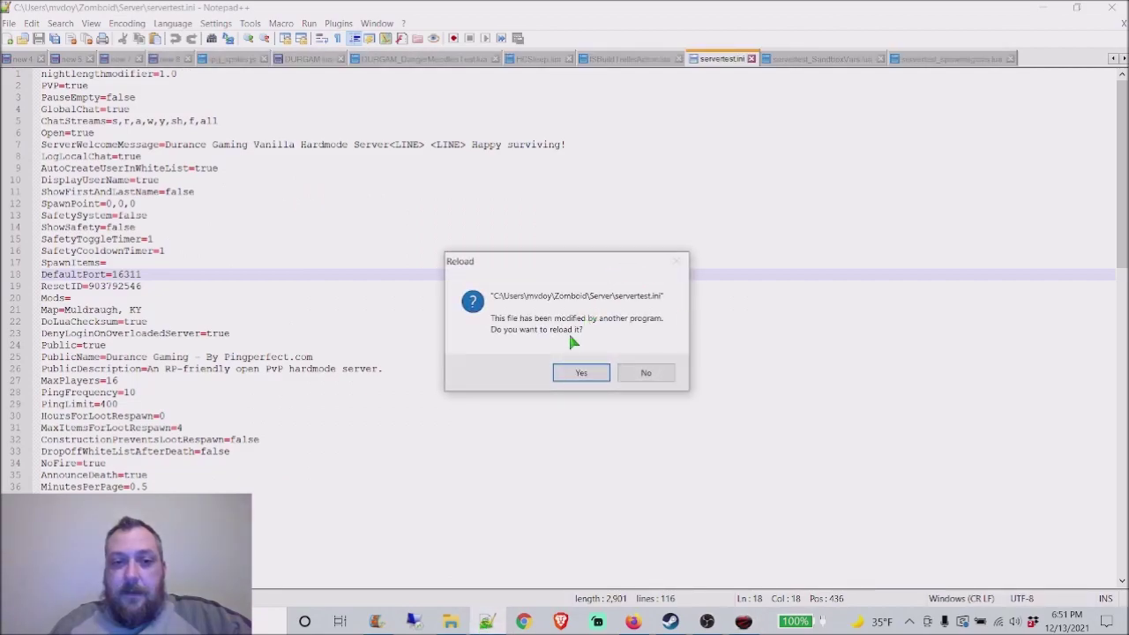
{"action": "left_click", "coordinate": [580, 374]}
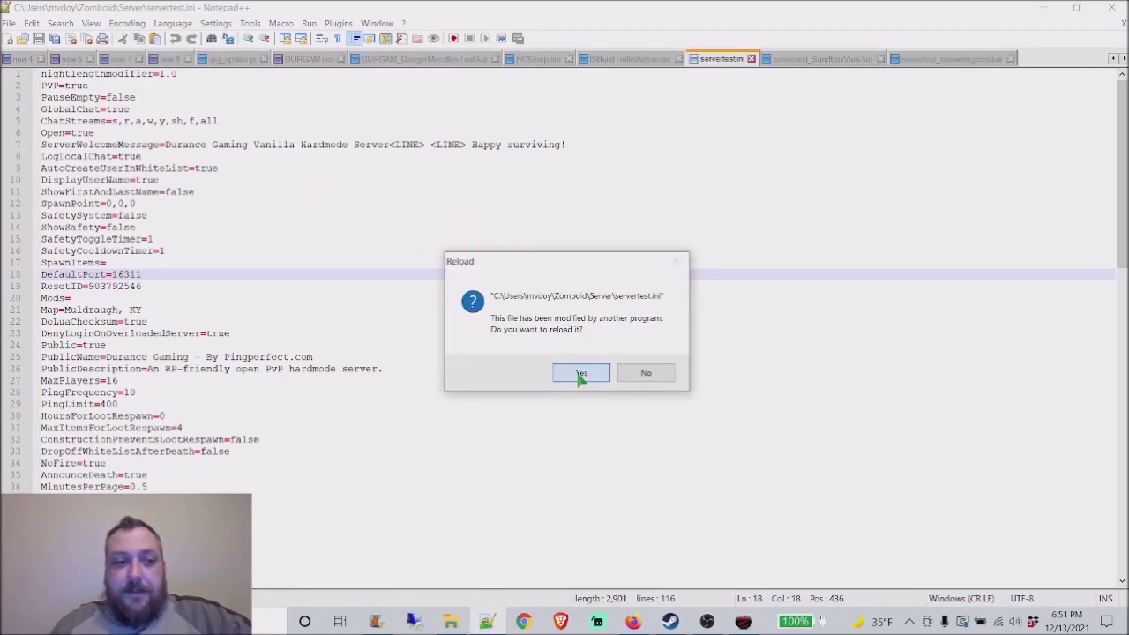
Step: Inspect the Mods=DangerMoodles value on line 20
{"action": "left_click", "coordinate": [156, 310]}
{"action": "left_click", "coordinate": [157, 300]}
{"action": "left_click_drag", "start_coordinate": [157, 300], "coordinate": [77, 300]}
{"action": "left_click", "coordinate": [157, 314]}
{"action": "left_click", "coordinate": [183, 297]}
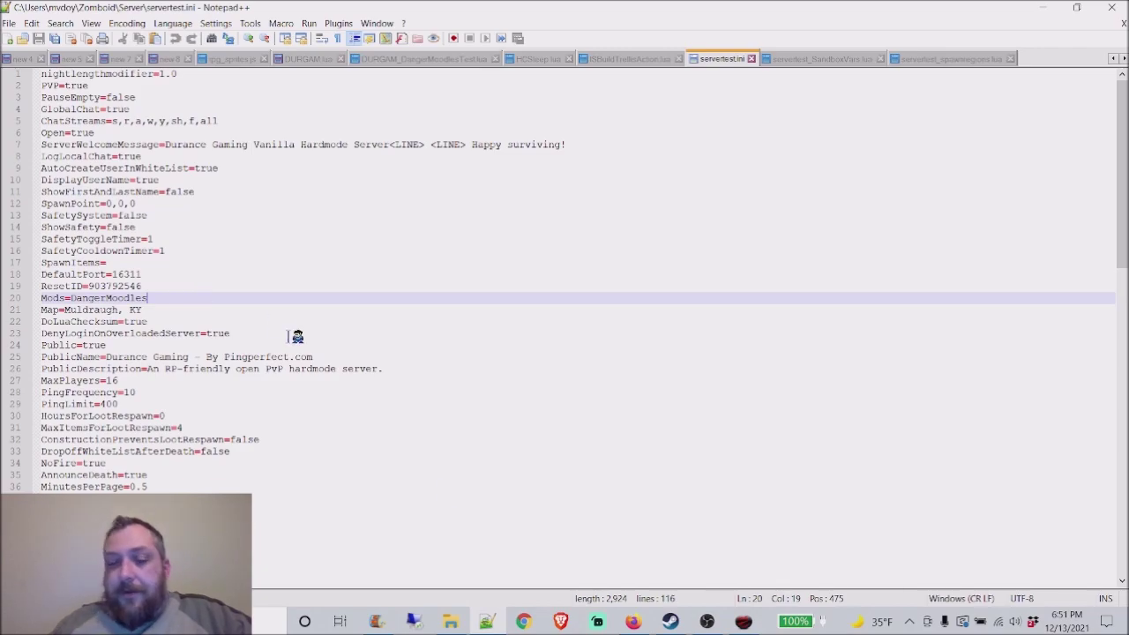
{"action": "left_click", "coordinate": [743, 621]}
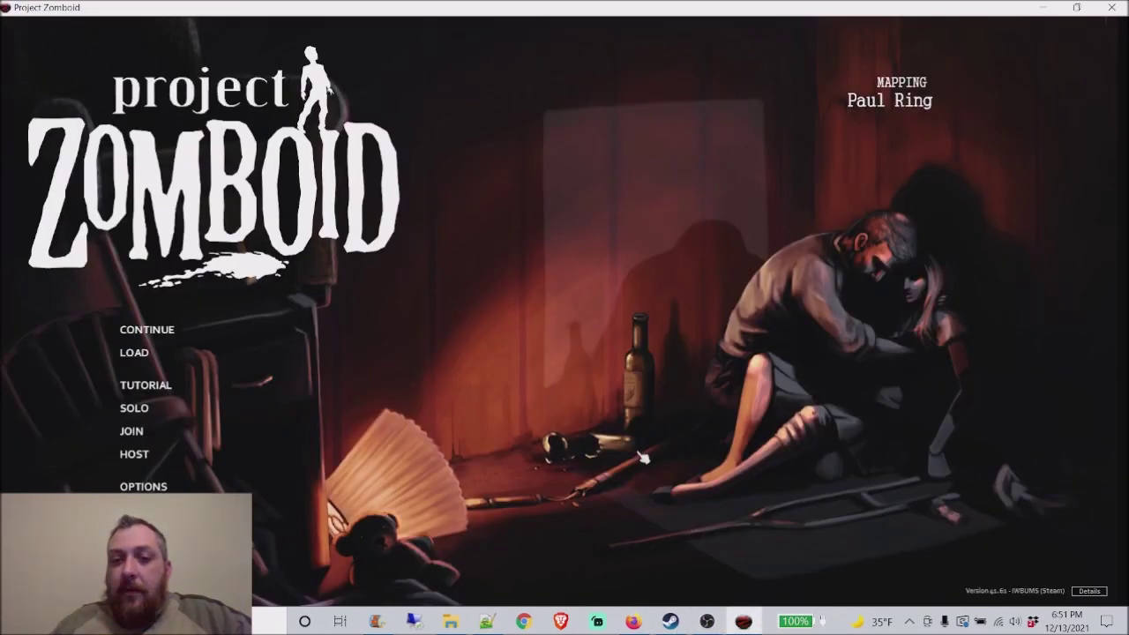
{"action": "left_click", "coordinate": [150, 440]}
{"action": "left_click", "coordinate": [333, 537]}
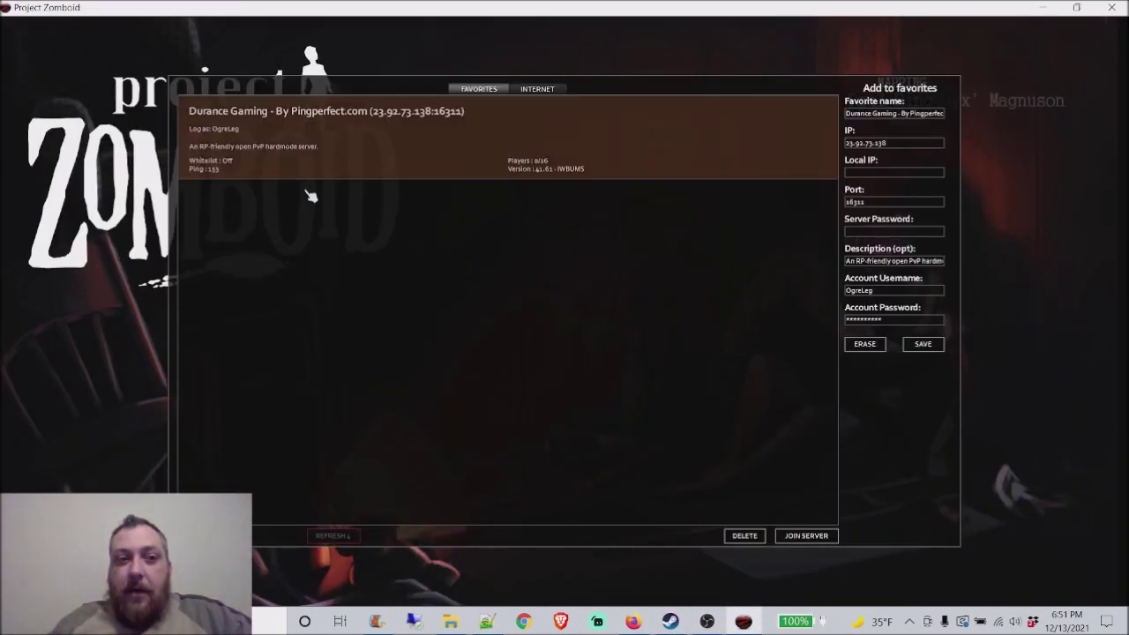
{"action": "left_click", "coordinate": [544, 90]}
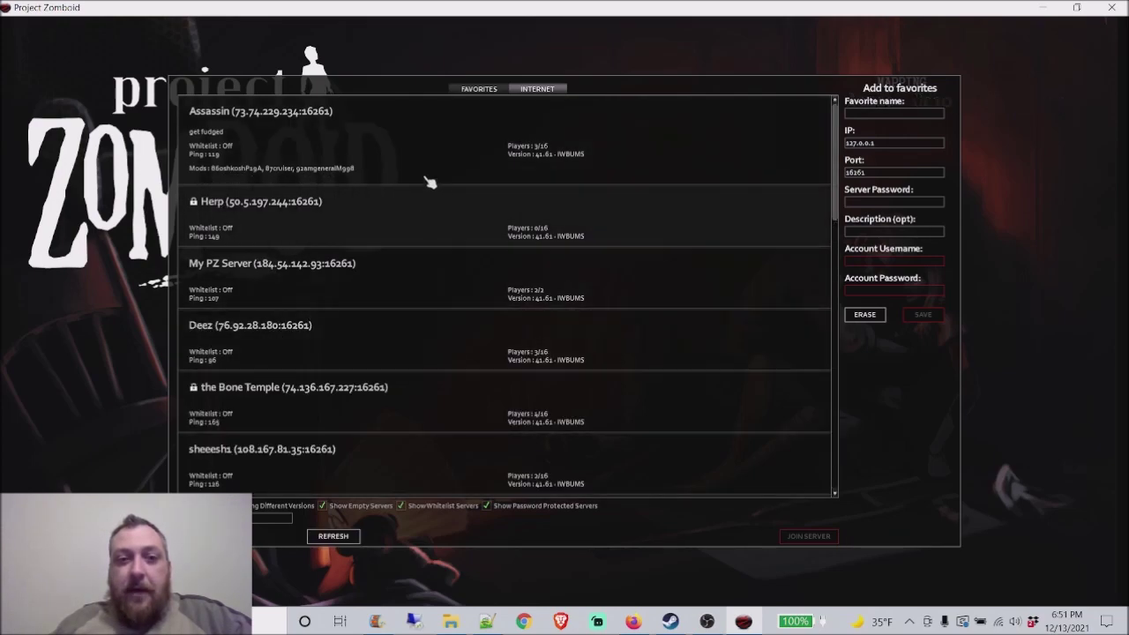
{"action": "left_click", "coordinate": [478, 89]}
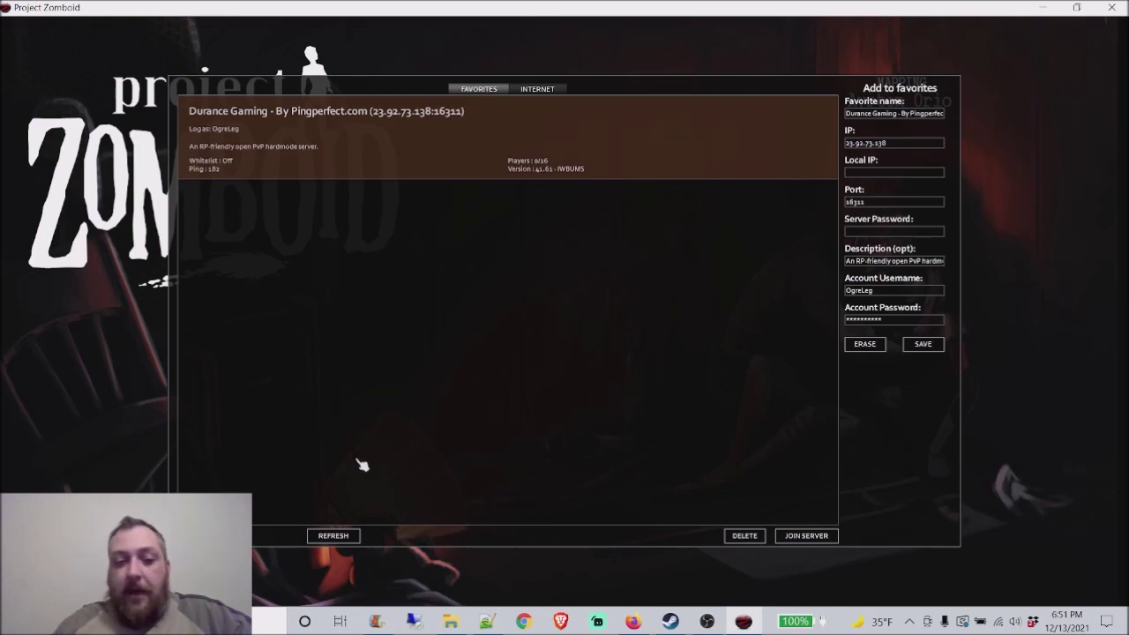
Step: Review the installed mods list, with More Traits Build 40 and NewDawnRPPack enabled
{"action": "key", "text": "Escape"}
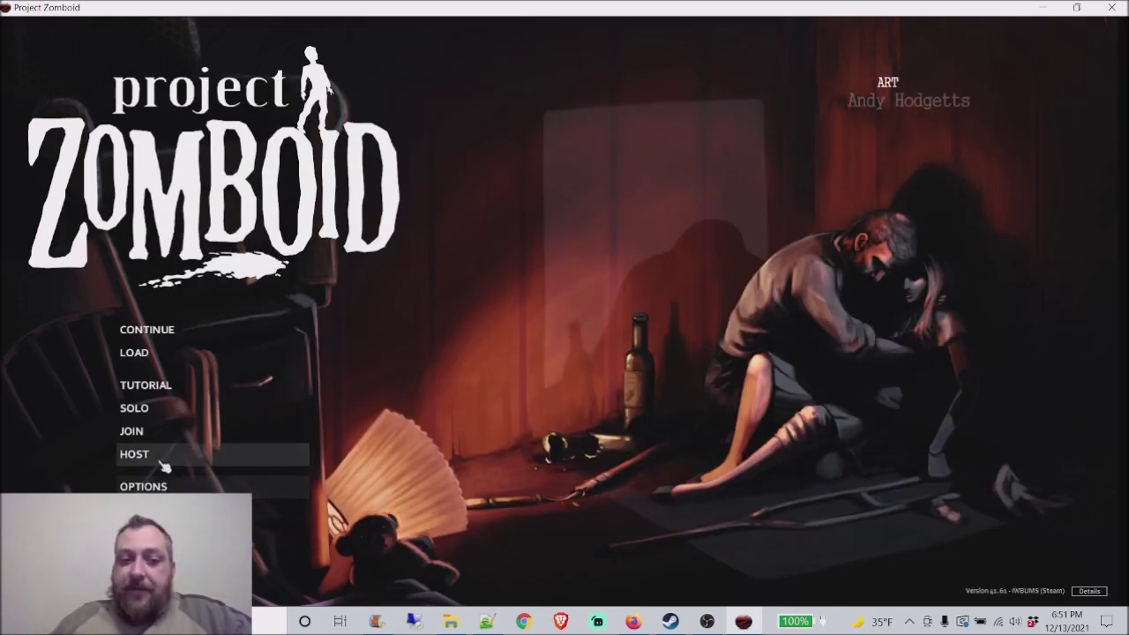
{"action": "left_click", "coordinate": [139, 577]}
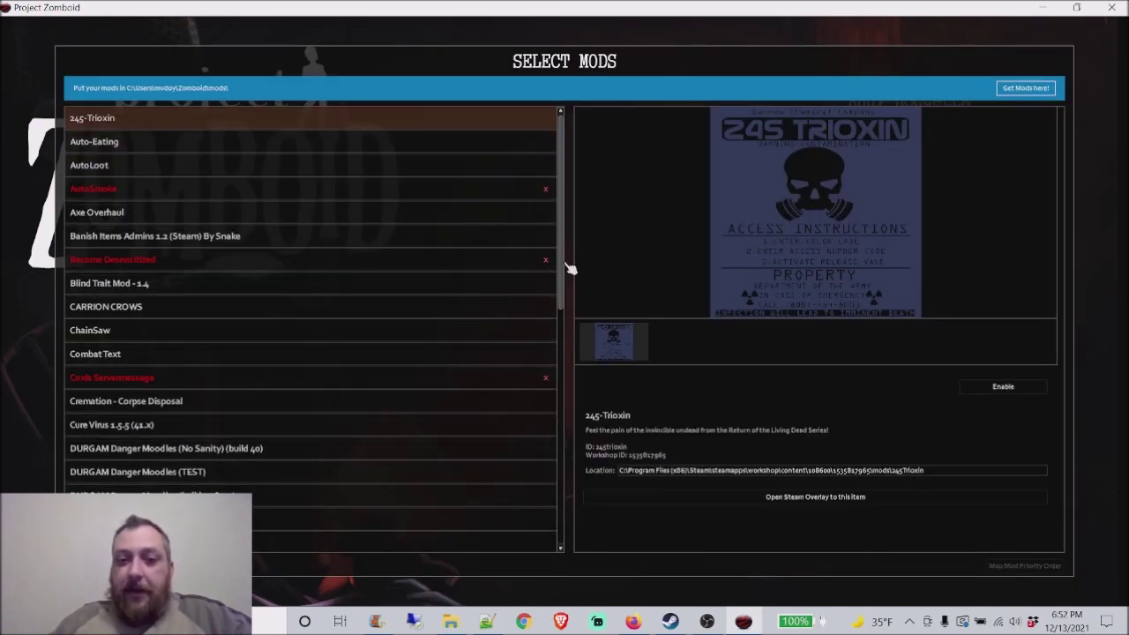
{"action": "left_click_drag", "start_coordinate": [562, 269], "coordinate": [562, 503]}
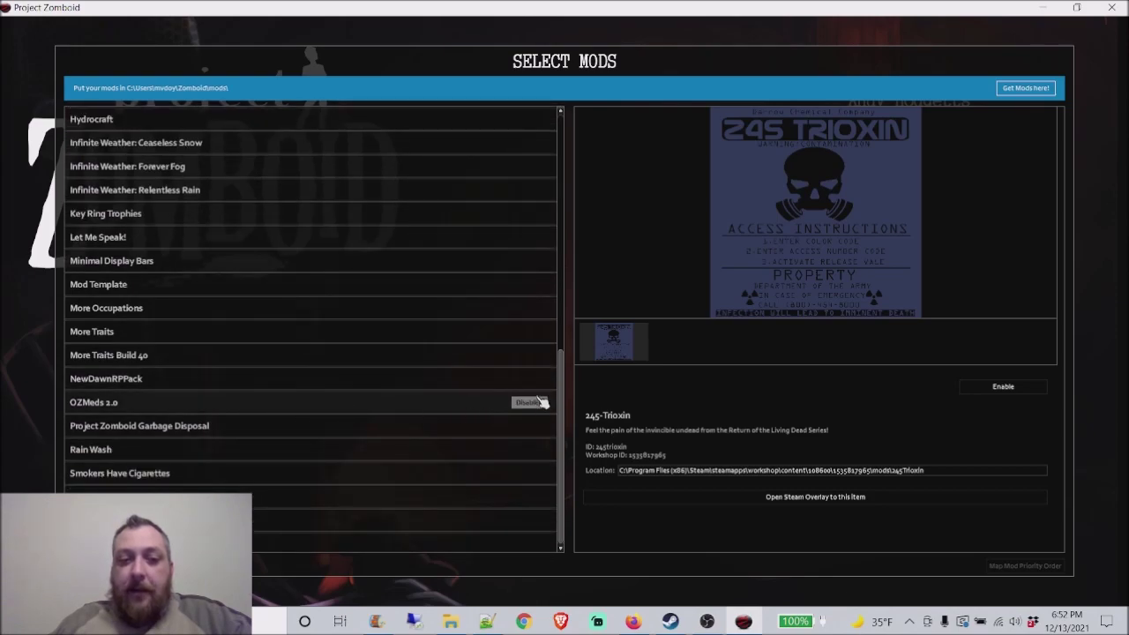
{"action": "mouse_move", "coordinate": [541, 381]}
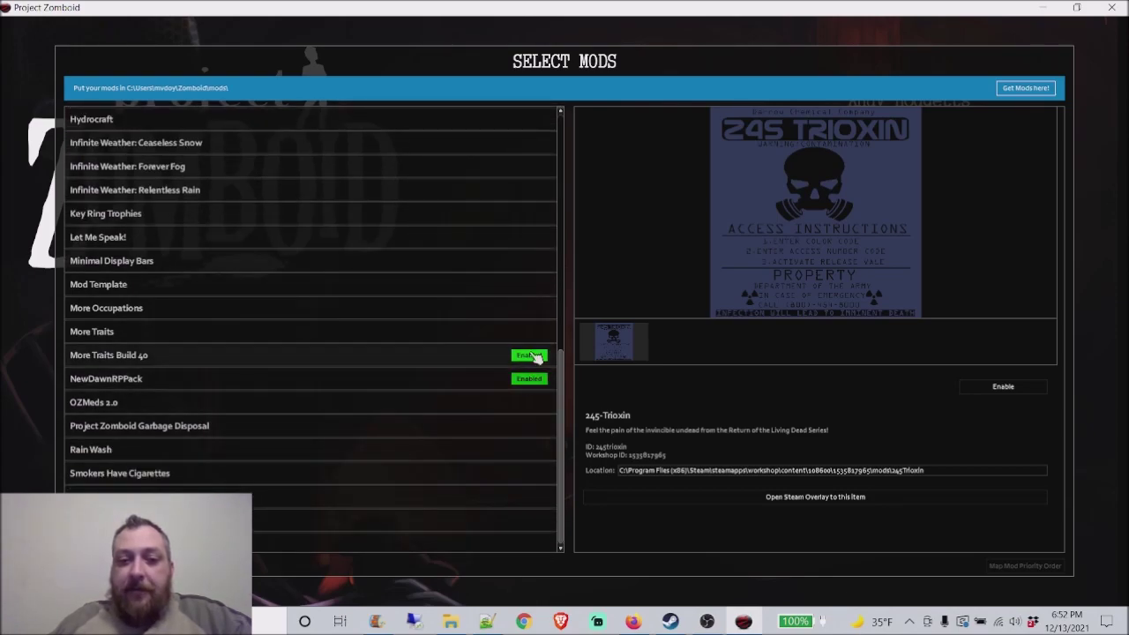
{"action": "key", "text": "Escape"}
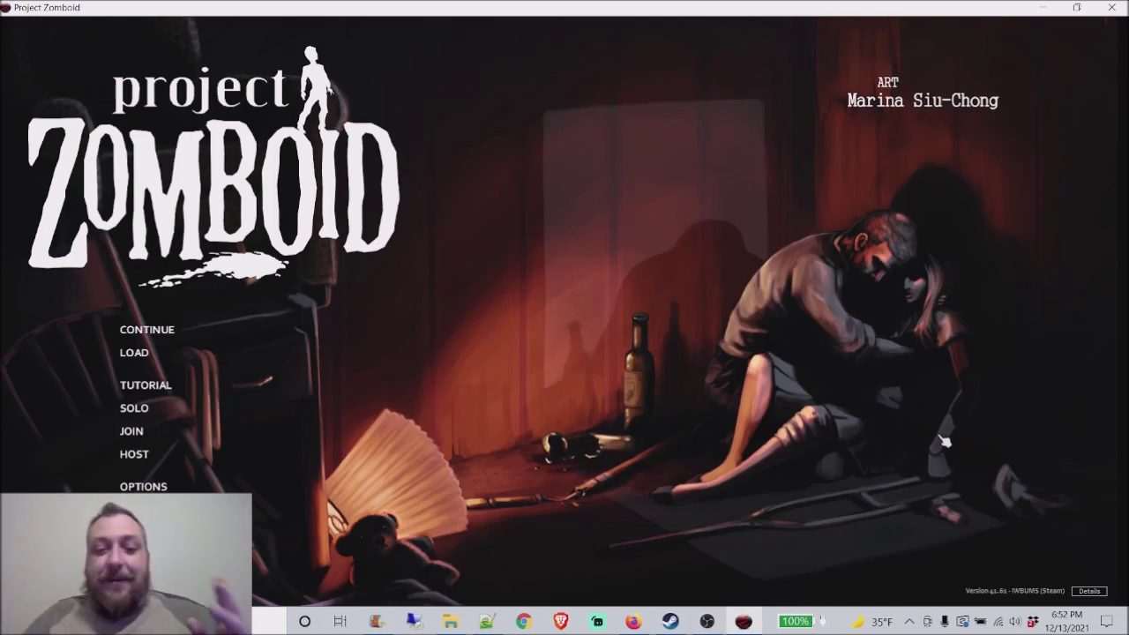
Step: Bring up the PingPerfect service page showing the server Running (pid 9388)
{"action": "left_click", "coordinate": [633, 622]}
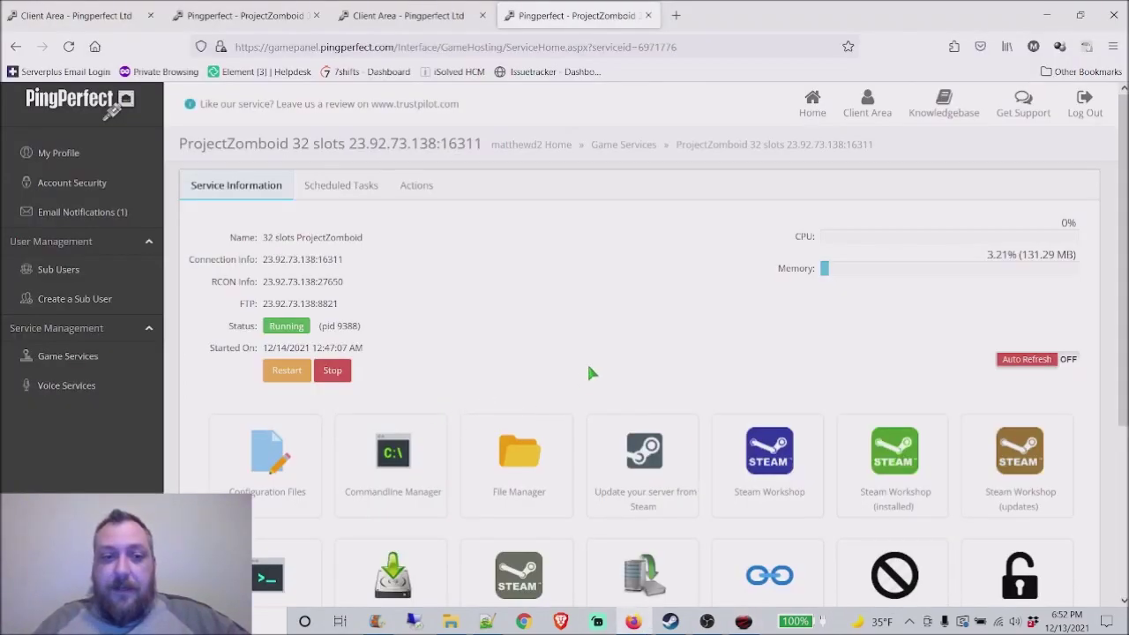
{"action": "scroll", "coordinate": [582, 375], "scroll_direction": "down", "scroll_amount": 5}
{"action": "scroll", "coordinate": [760, 445], "scroll_direction": "up", "scroll_amount": 5}
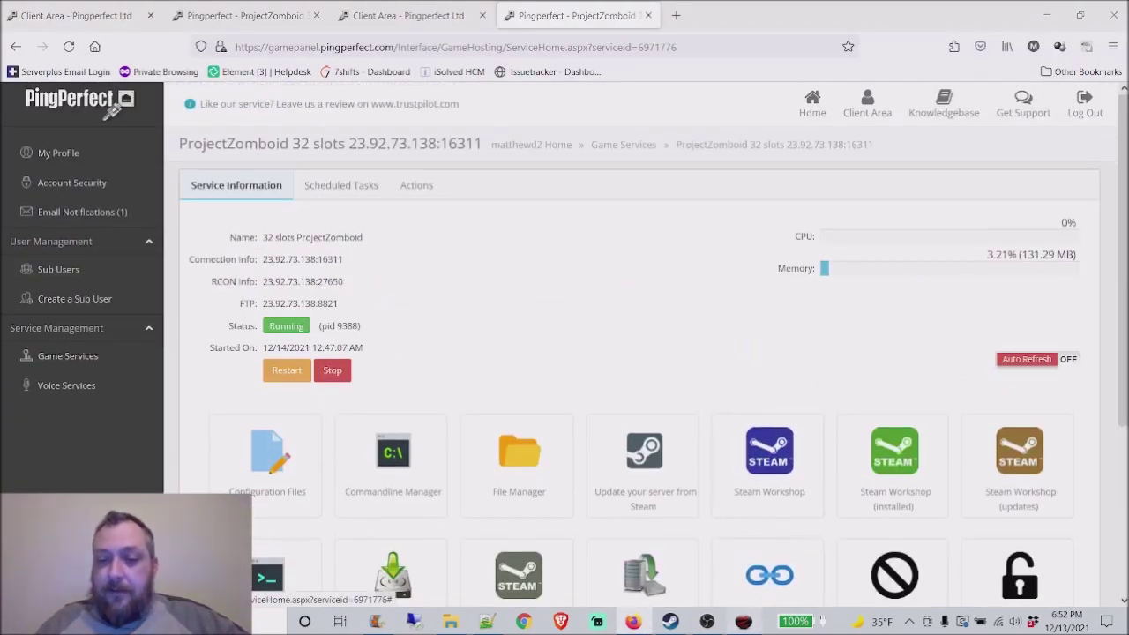
Step: Back in the game, open the server browser and refresh the Internet server list
{"action": "key", "text": "alt+Tab"}
{"action": "left_click", "coordinate": [113, 431]}
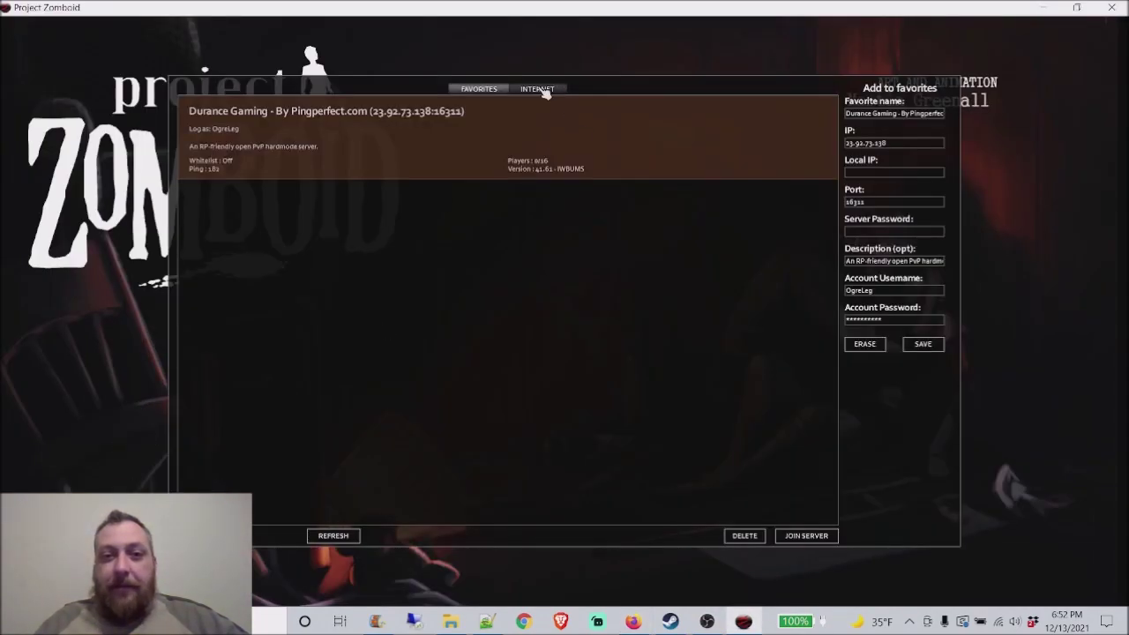
{"action": "left_click", "coordinate": [539, 89]}
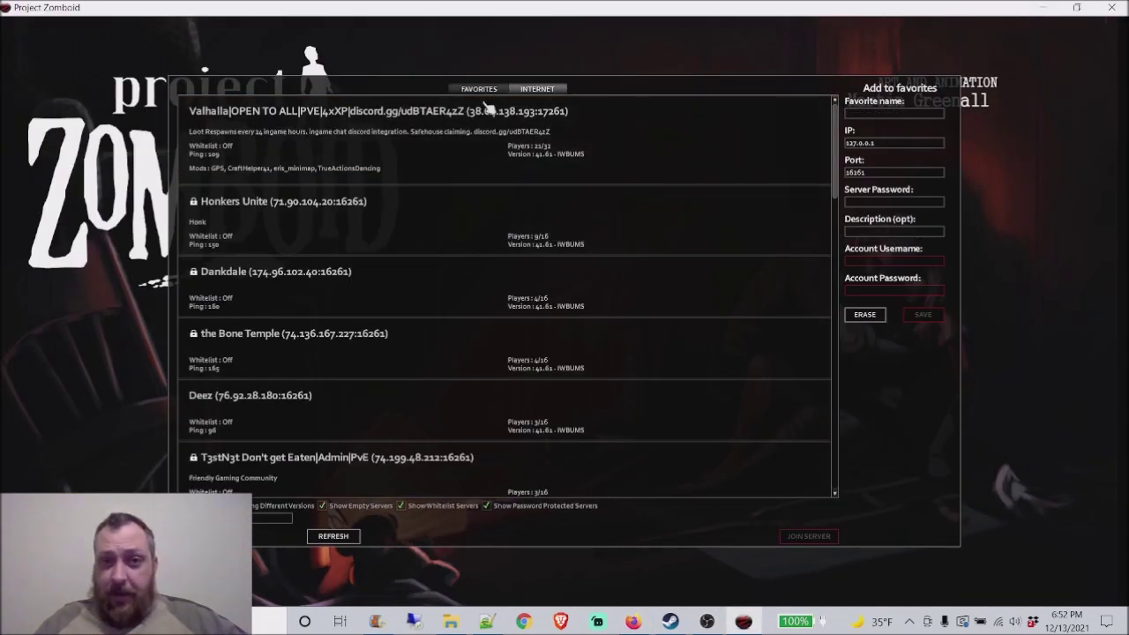
{"action": "left_click", "coordinate": [313, 534]}
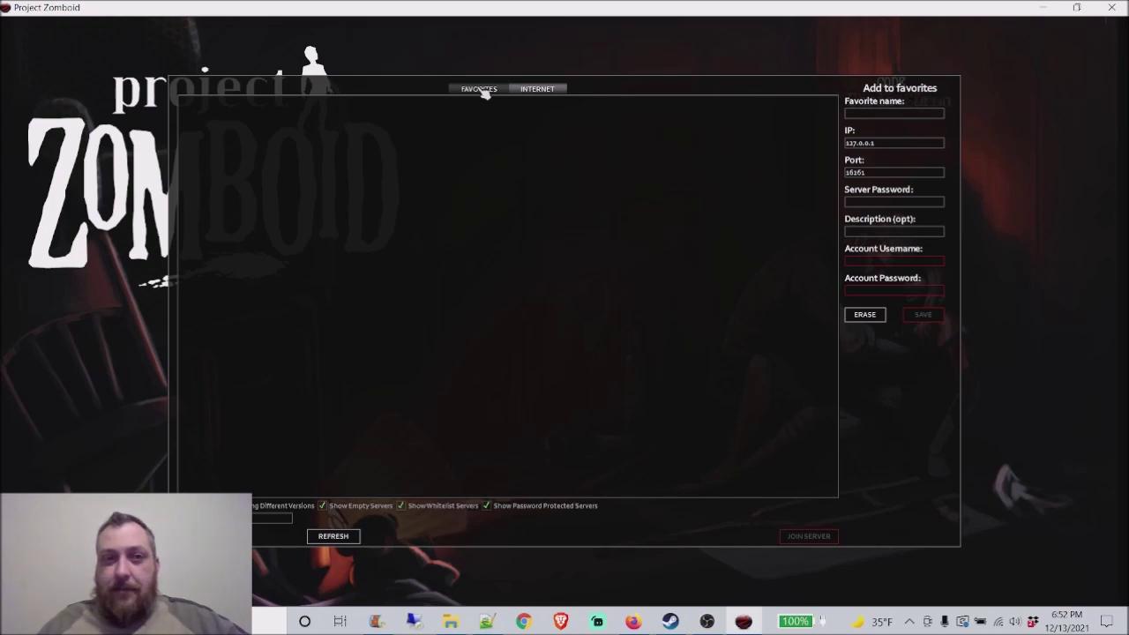
Step: Refresh Favorites until Durance Gaming shows details, then return to the Internet list
{"action": "left_click", "coordinate": [481, 90]}
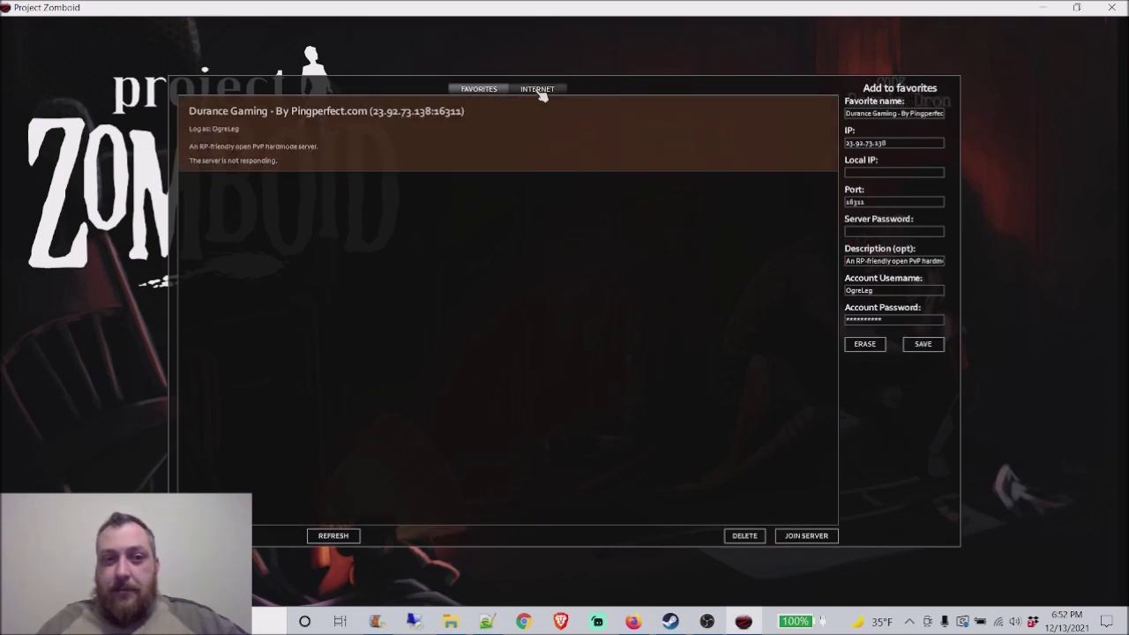
{"action": "left_click", "coordinate": [333, 535]}
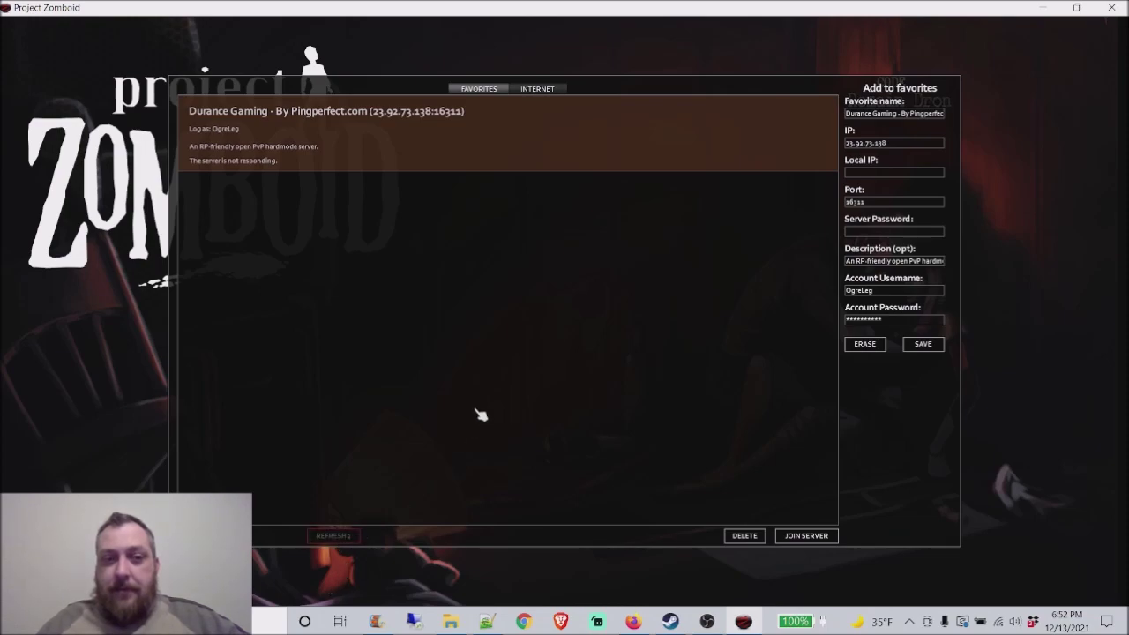
{"action": "left_click", "coordinate": [331, 536]}
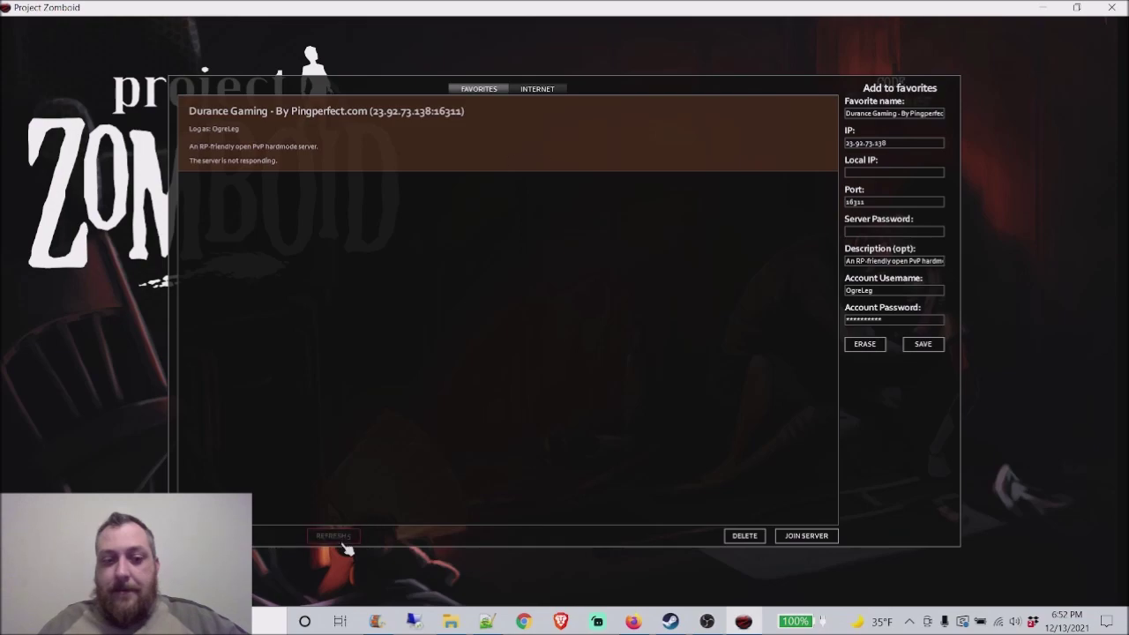
{"action": "left_click", "coordinate": [535, 89]}
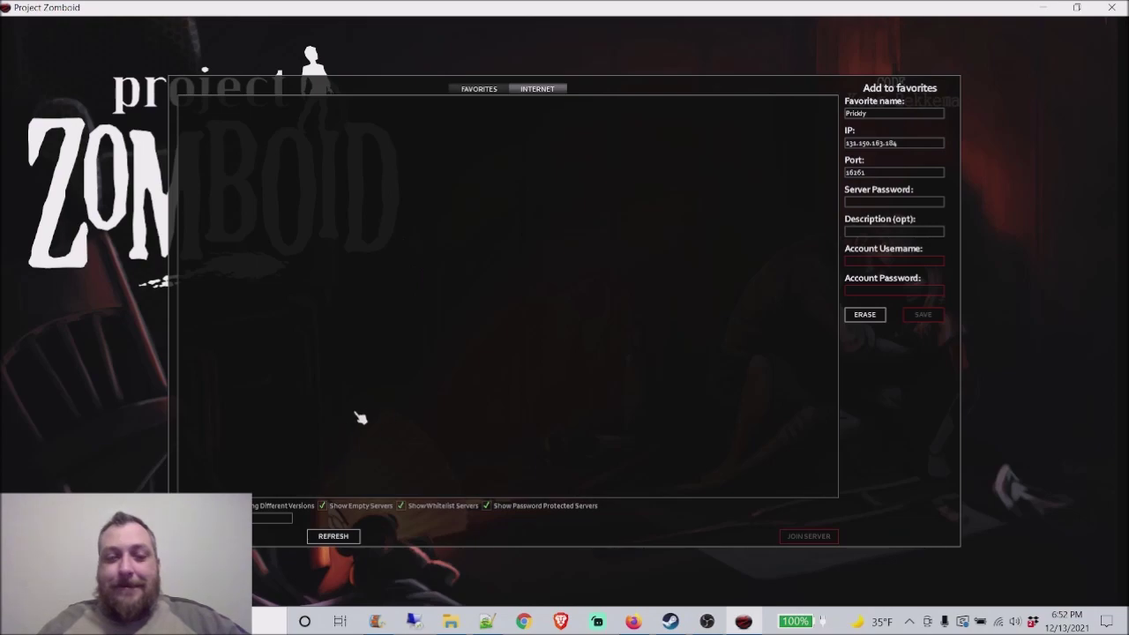
Step: Refresh the Internet server list and scroll through the results
{"action": "left_click", "coordinate": [333, 536]}
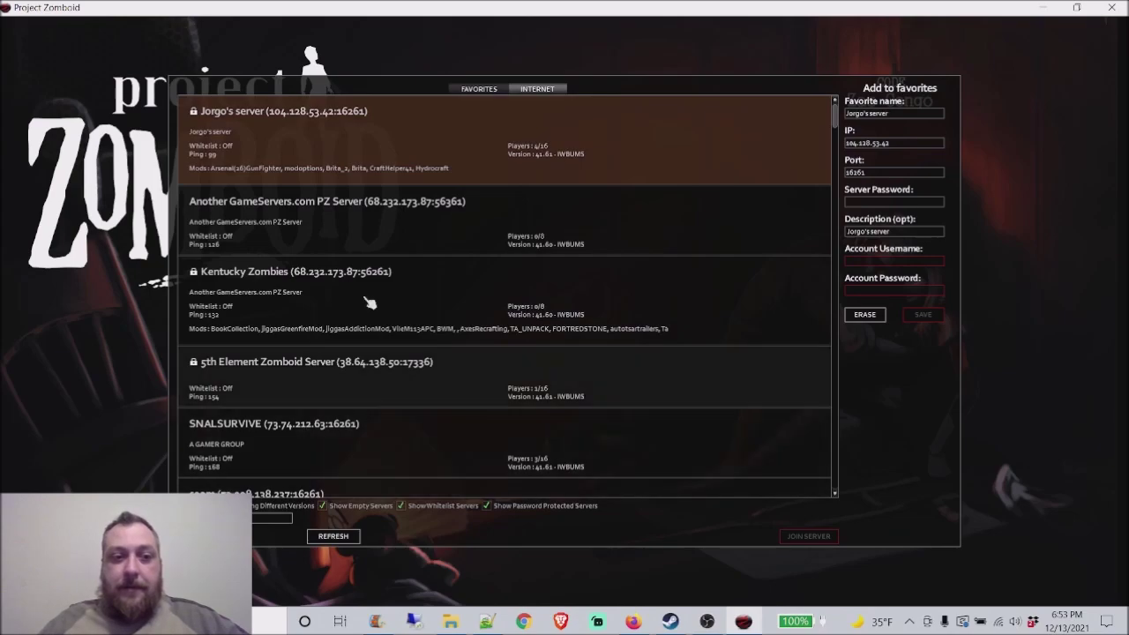
{"action": "scroll", "coordinate": [318, 264], "scroll_direction": "down", "scroll_amount": 4}
{"action": "scroll", "coordinate": [315, 247], "scroll_direction": "down", "scroll_amount": 8}
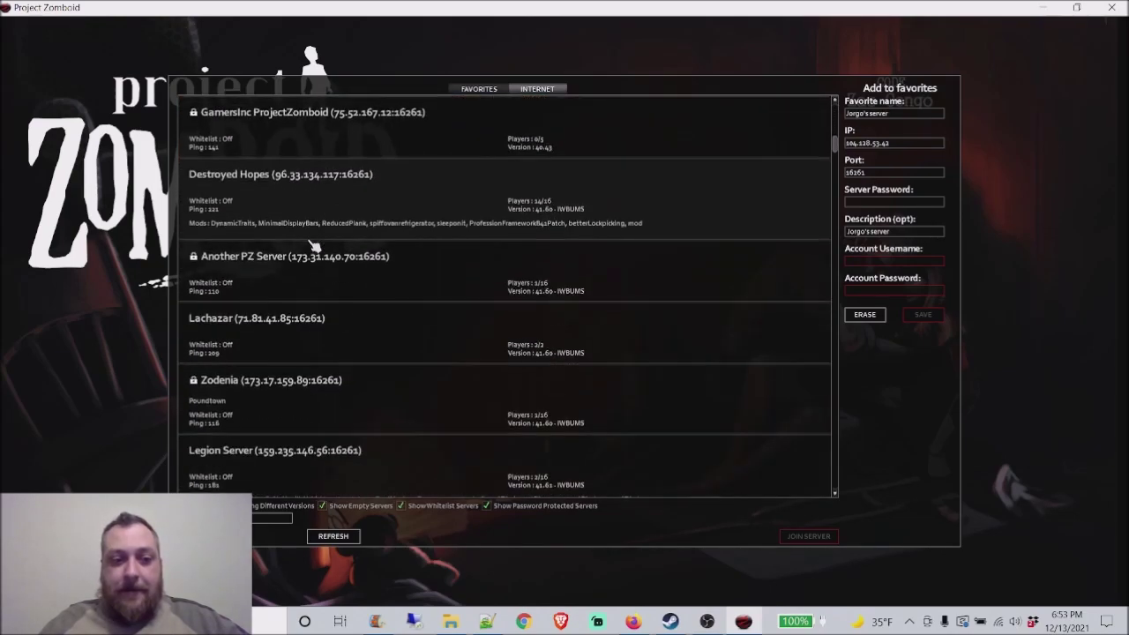
{"action": "scroll", "coordinate": [320, 227], "scroll_direction": "down", "scroll_amount": 12}
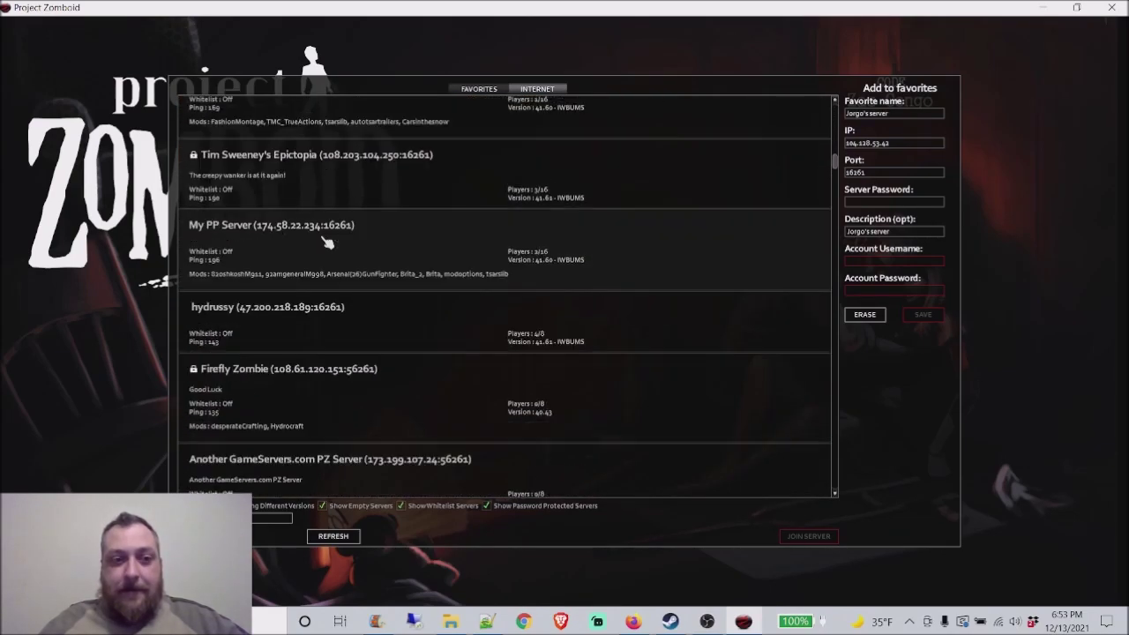
{"action": "scroll", "coordinate": [375, 275], "scroll_direction": "down", "scroll_amount": 8}
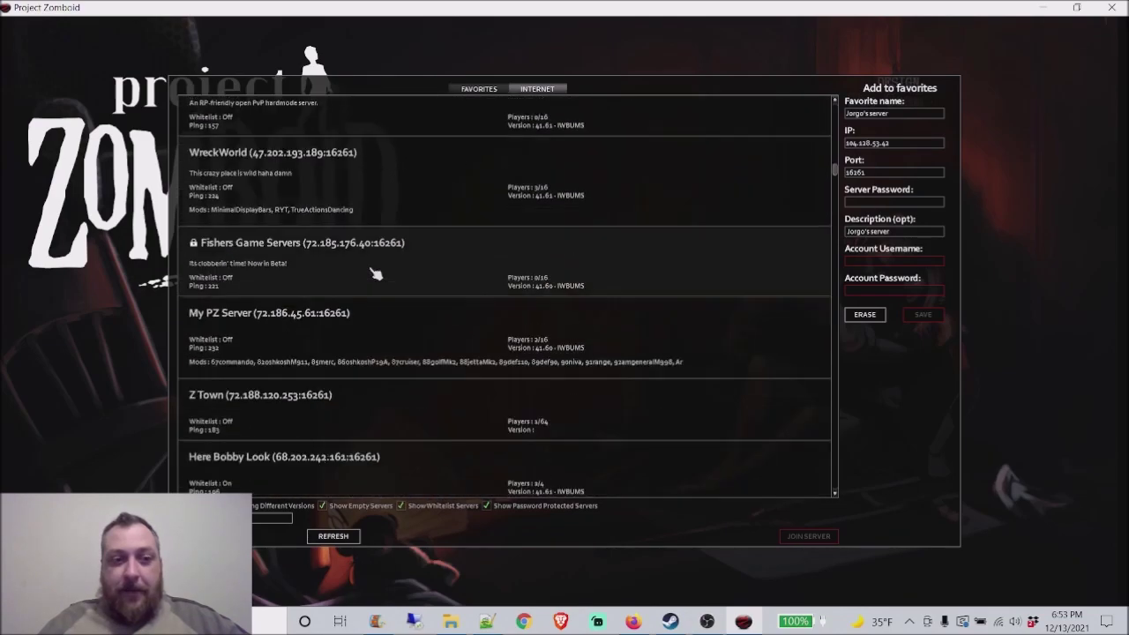
{"action": "scroll", "coordinate": [353, 353], "scroll_direction": "down", "scroll_amount": 2}
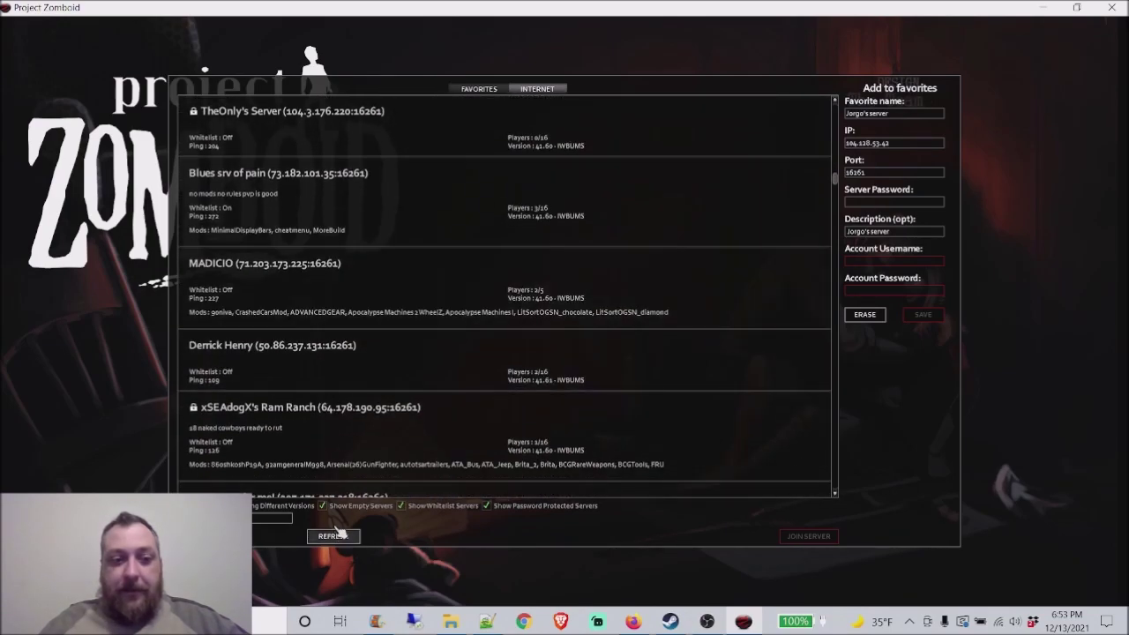
{"action": "scroll", "coordinate": [309, 454], "scroll_direction": "down", "scroll_amount": 6}
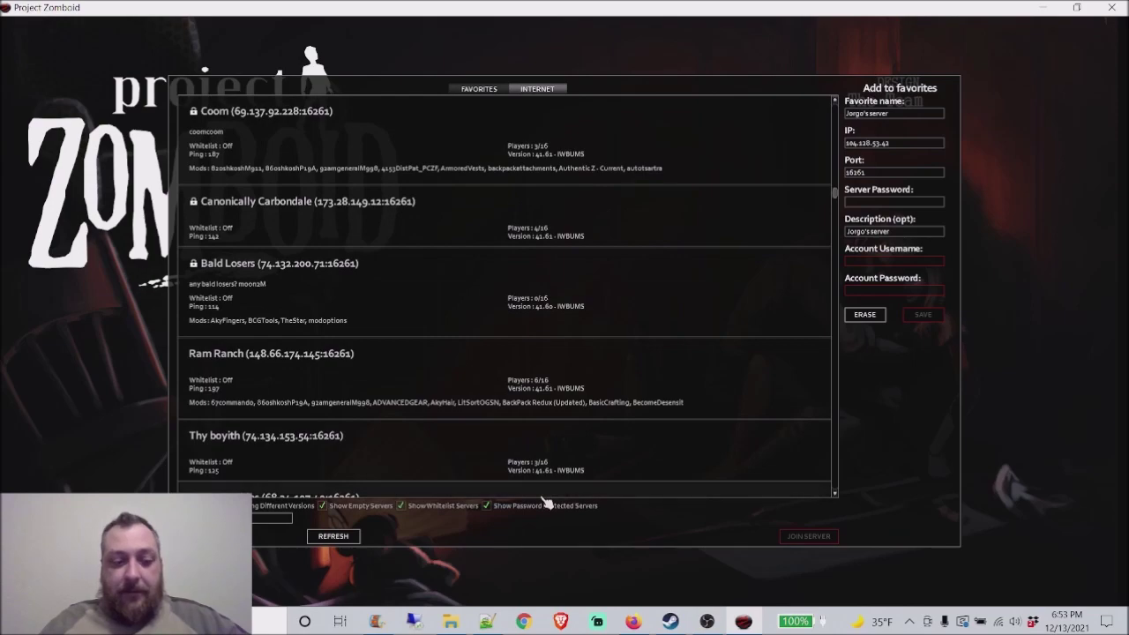
Step: Filter by 'dur', check Durance Gaming in Favorites at 0/16 players, and return to the menu
{"action": "type", "text": "dur"}
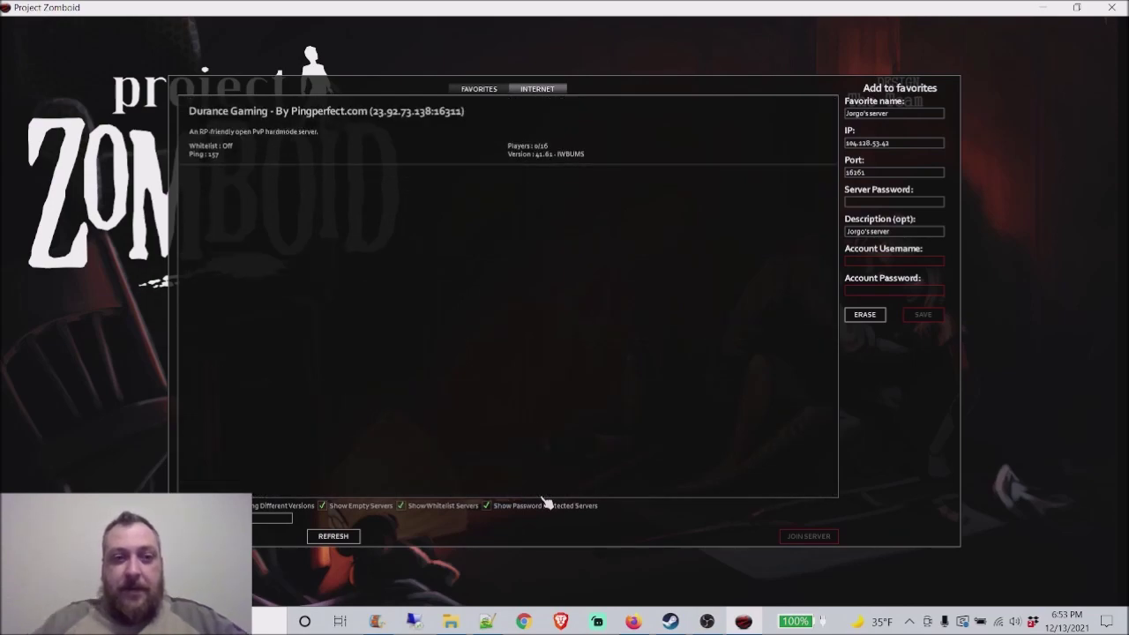
{"action": "left_click", "coordinate": [476, 90]}
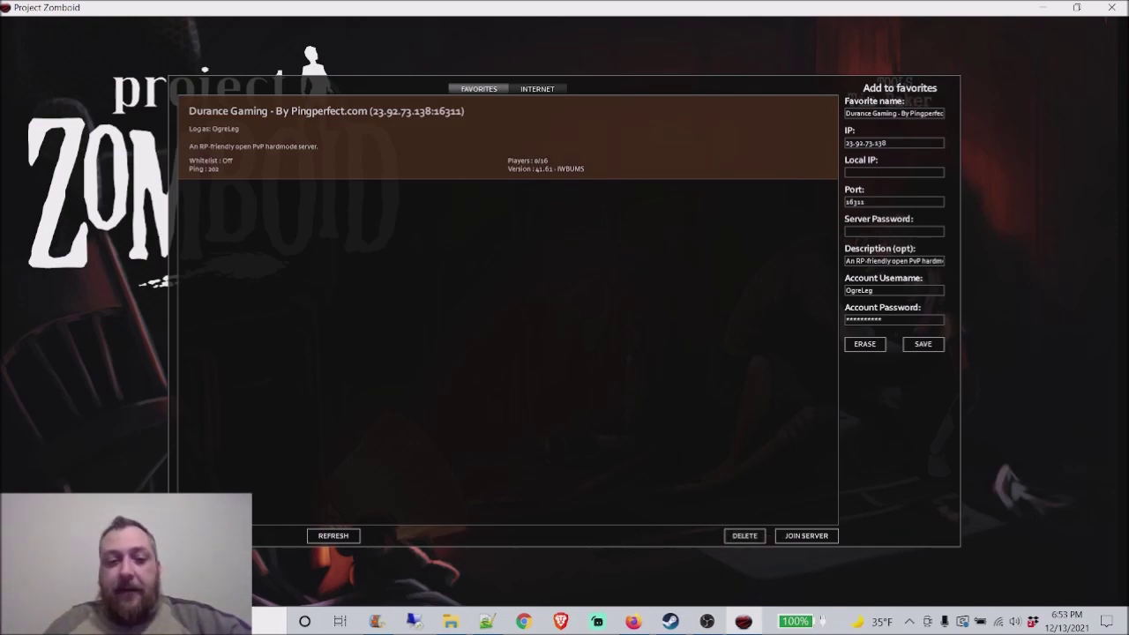
{"action": "left_click", "coordinate": [207, 535]}
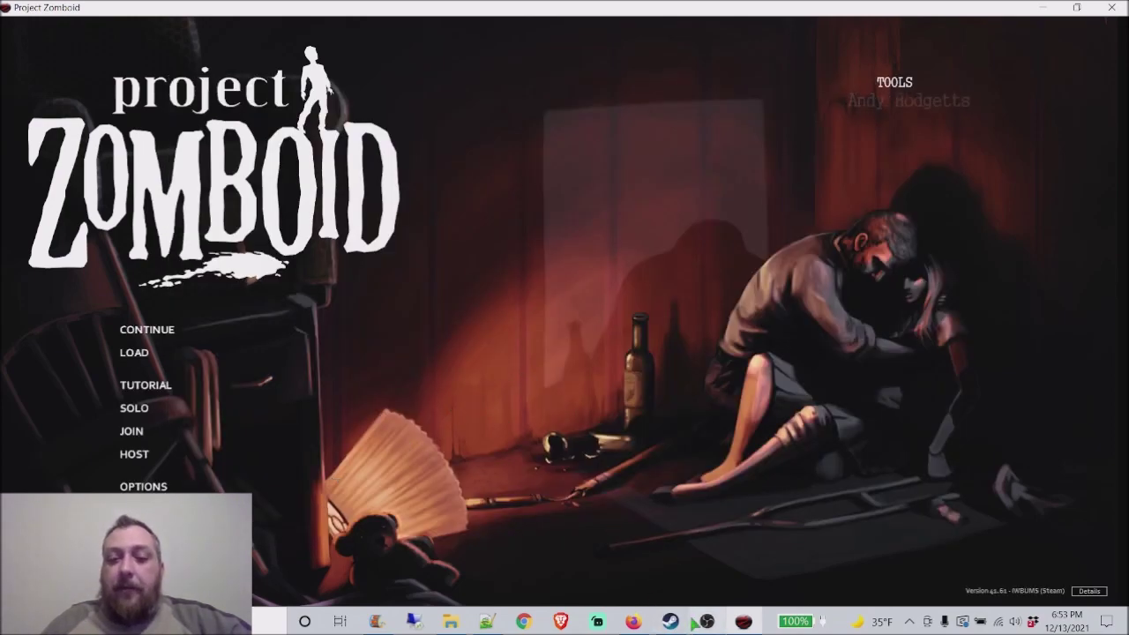
Step: Review the ProjectZomboid server's b41multiplayer Beta Update form, then cancel back to the service page
{"action": "left_click", "coordinate": [634, 622]}
{"action": "scroll", "coordinate": [613, 562], "scroll_direction": "down", "scroll_amount": 3}
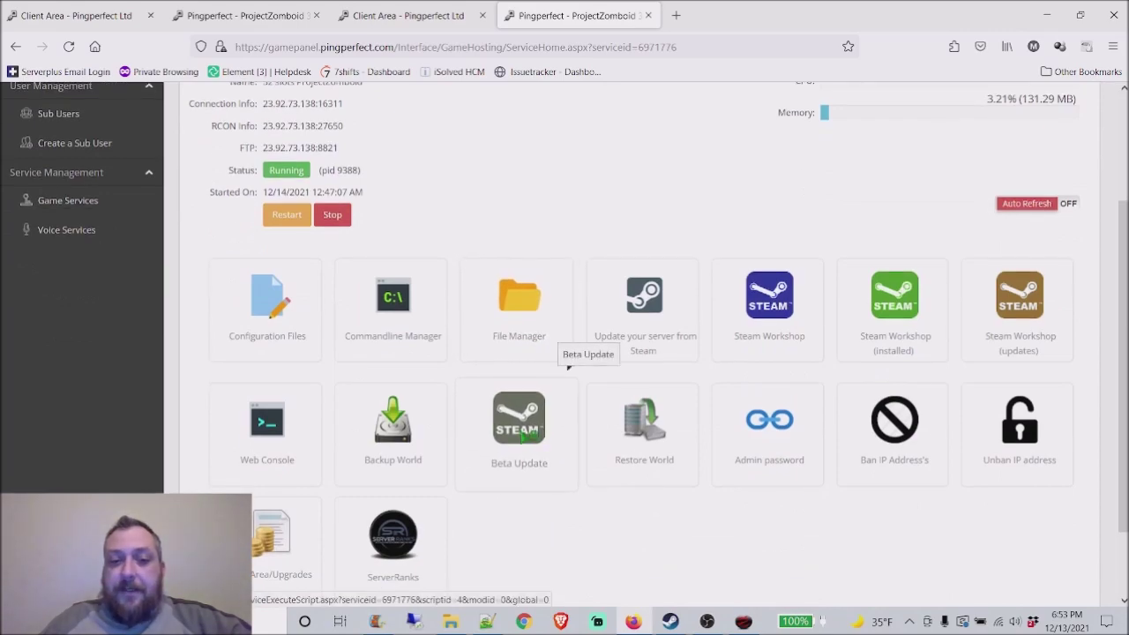
{"action": "left_click", "coordinate": [525, 431]}
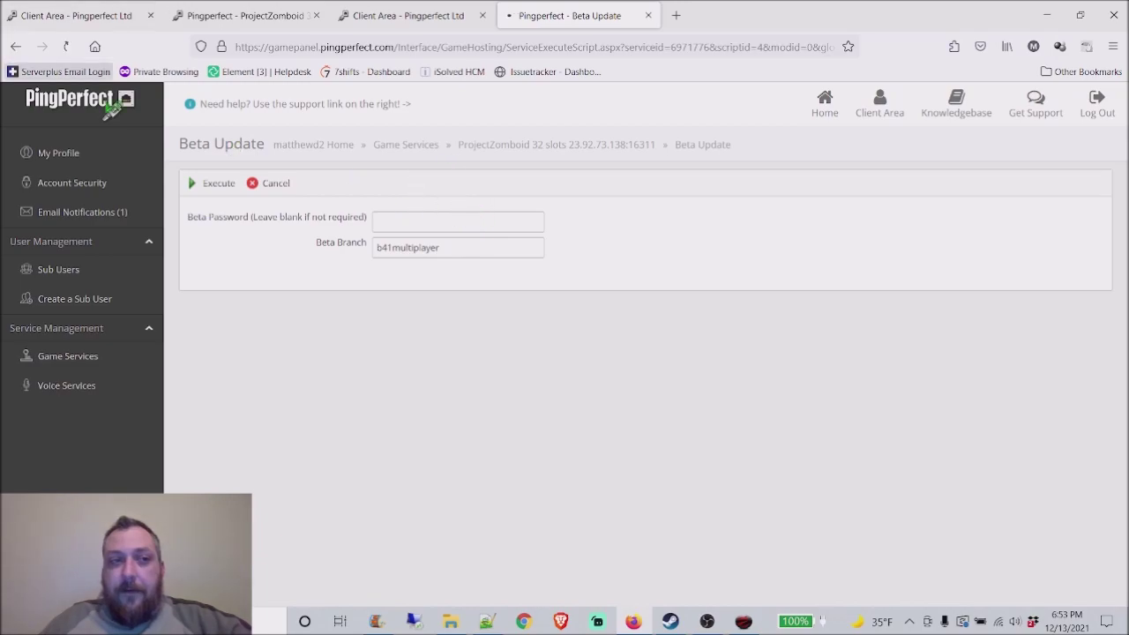
{"action": "left_click", "coordinate": [16, 46]}
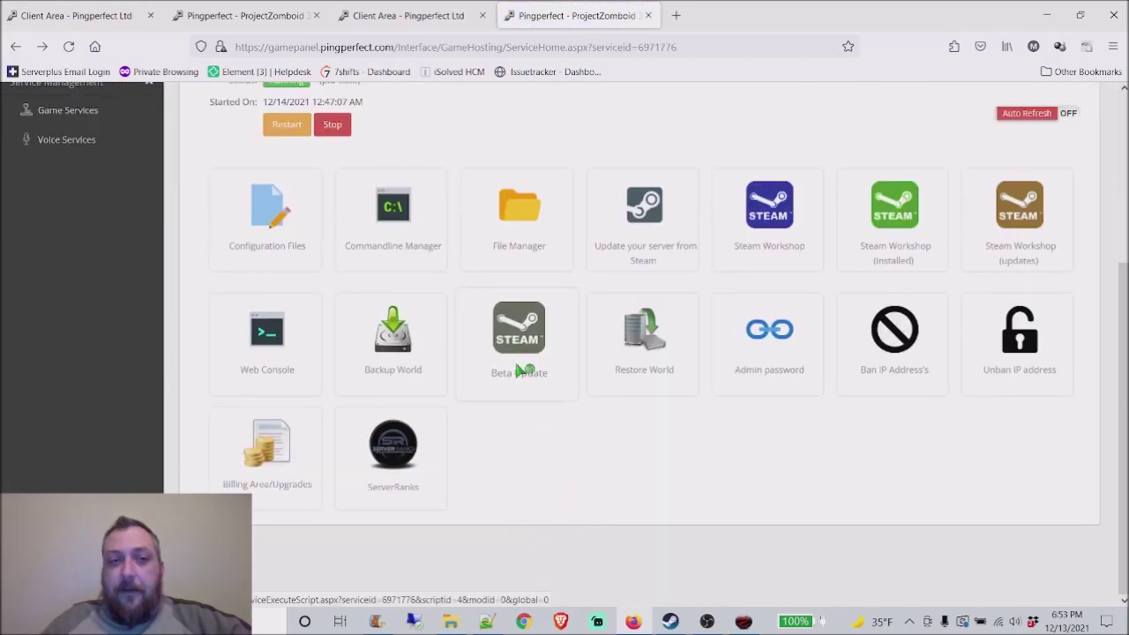
{"action": "scroll", "coordinate": [462, 390], "scroll_direction": "up", "scroll_amount": 3}
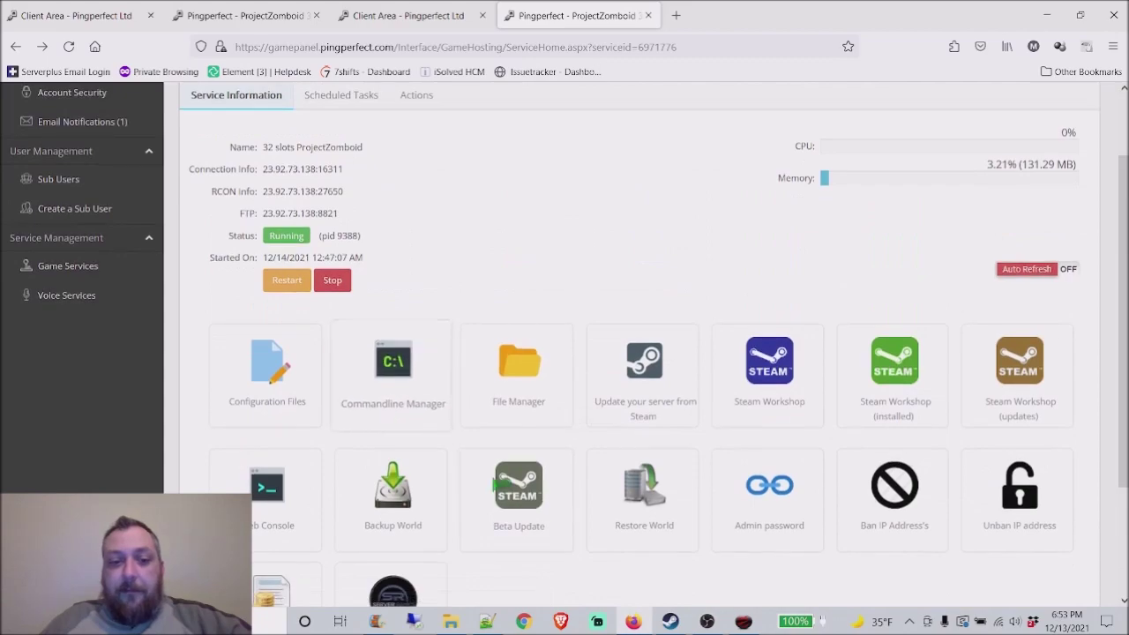